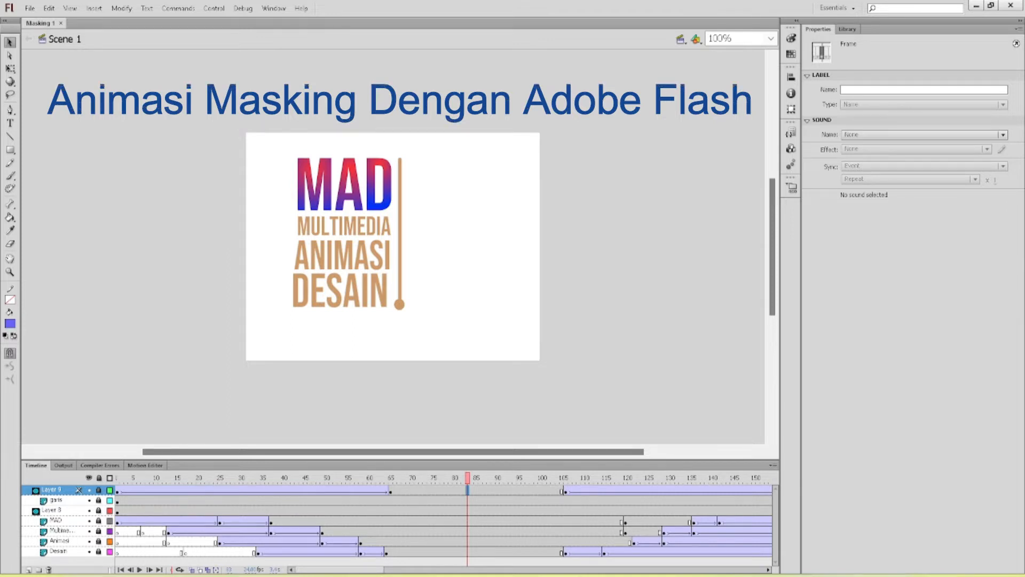
Step: Test-play the finished masking animation, then close the preview window
key("ctrl+Return")
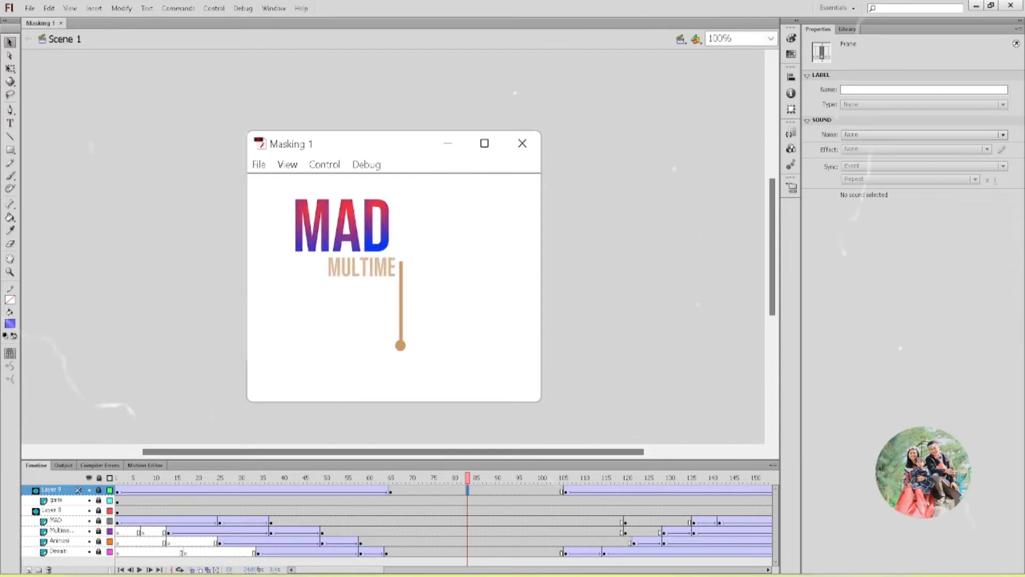
left_click(522, 145)
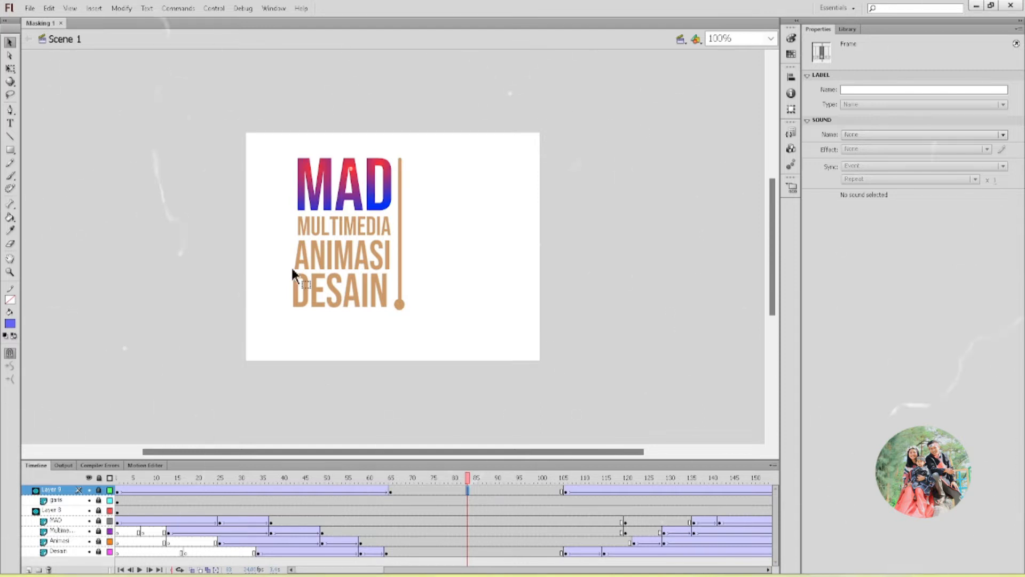
Step: Create a new ActionScript 2.0 document with a 550 × 400 px stage at 24 fps
left_click(30, 9)
left_click(58, 26)
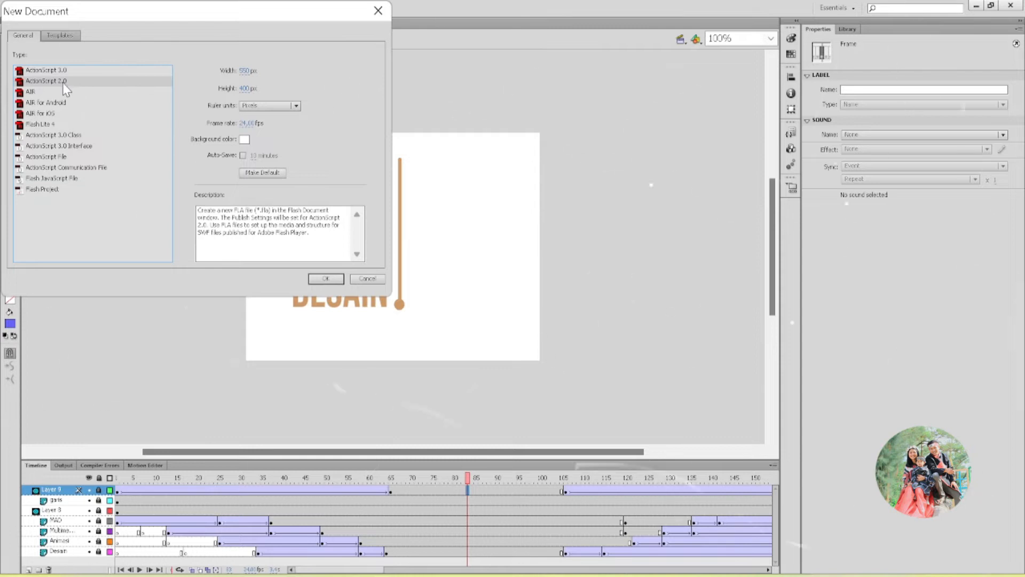
left_click(323, 279)
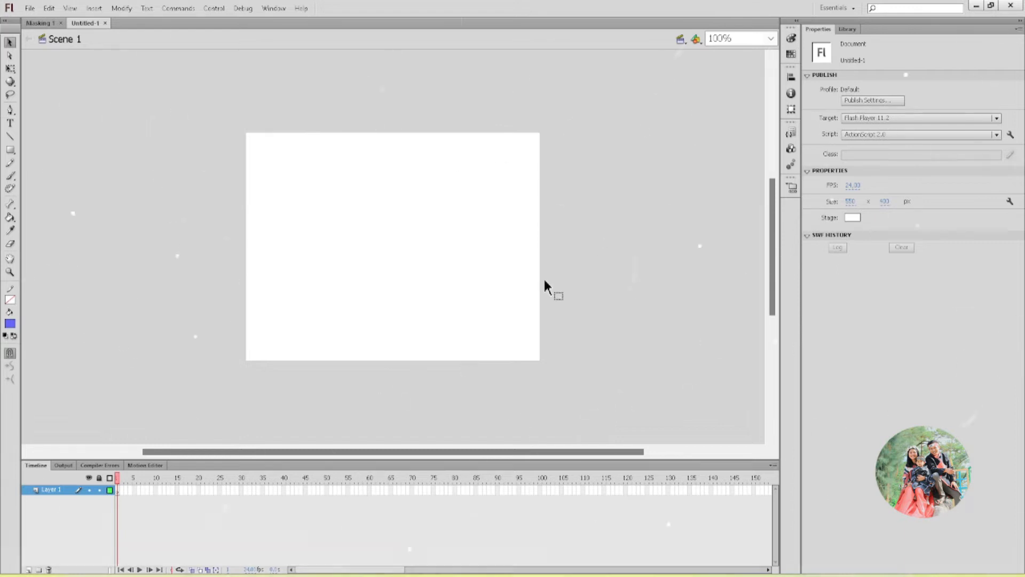
Step: Examine the Masking 1 example by unlocking all its layers to reveal the mask shapes, and lock them again
left_click(43, 23)
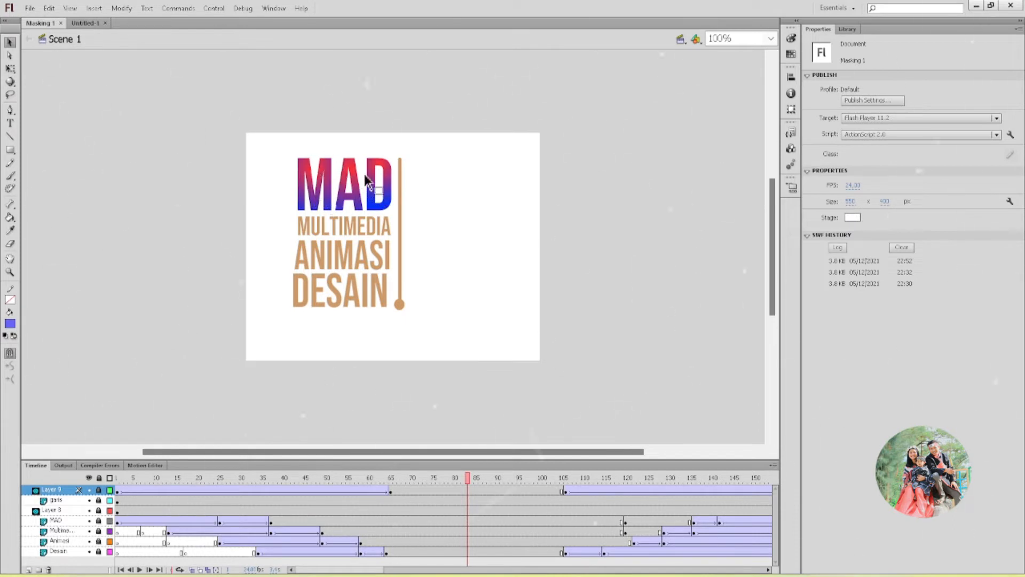
left_click(86, 25)
left_click(41, 23)
left_click(100, 478)
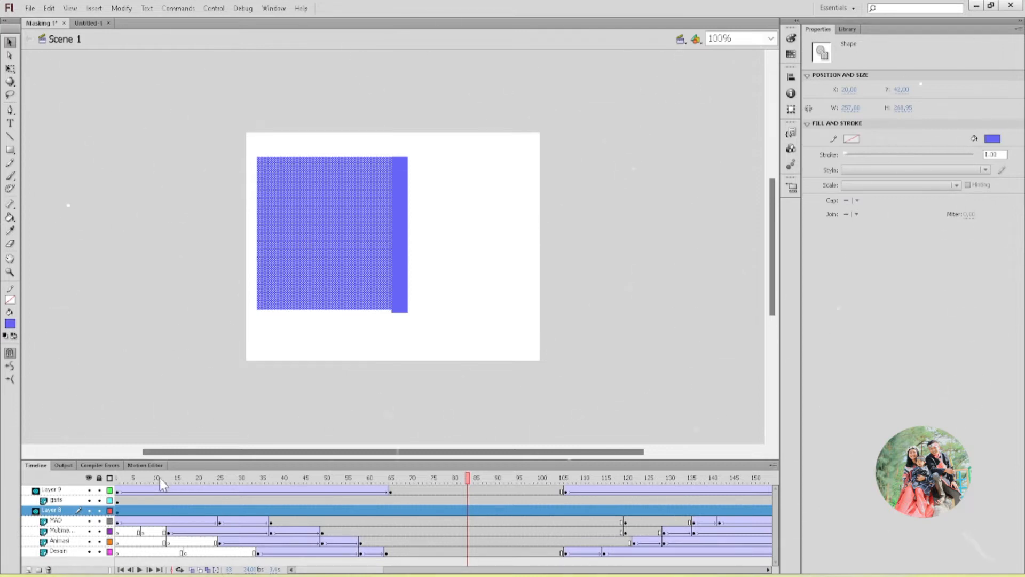
left_click(99, 477)
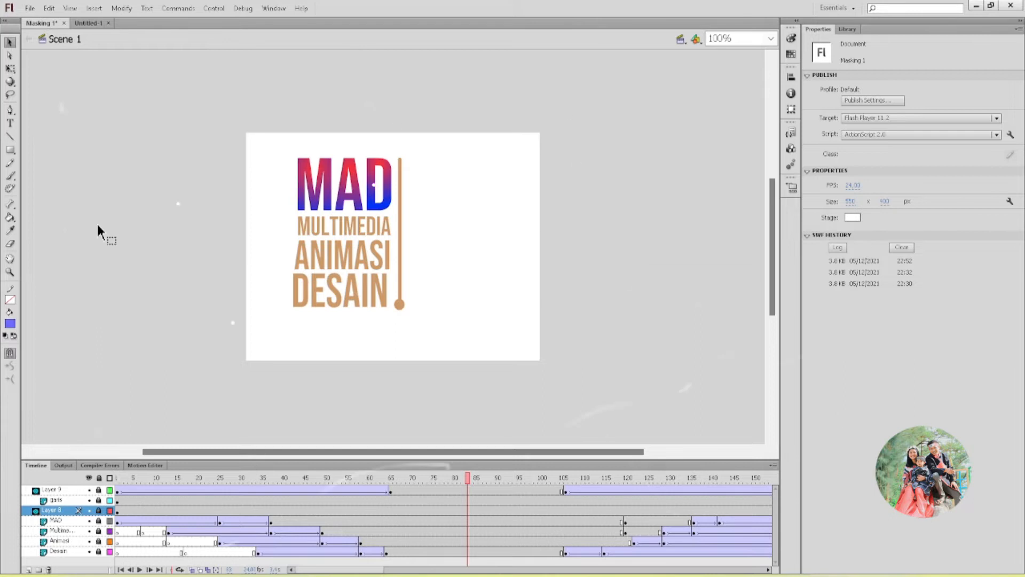
Step: Return to the untitled document and add the static text "MAD" in the upper part of the stage
left_click(88, 23)
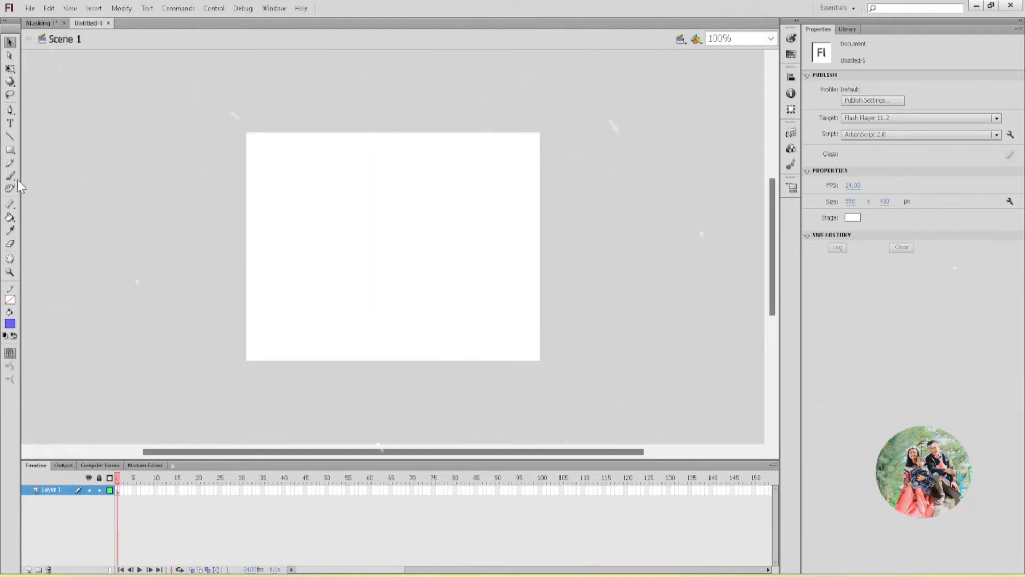
left_click(10, 123)
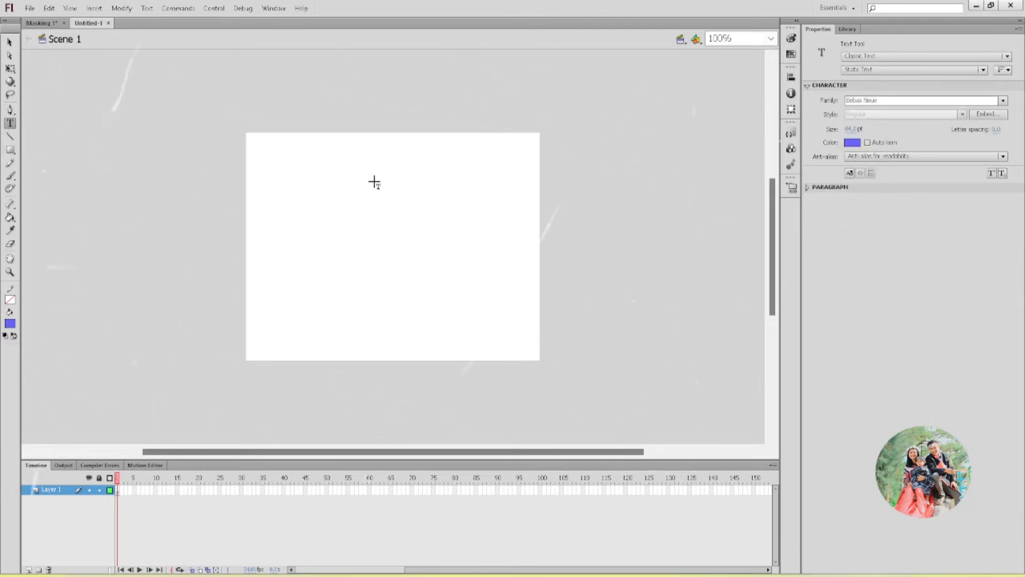
left_click(340, 202)
type("MAD")
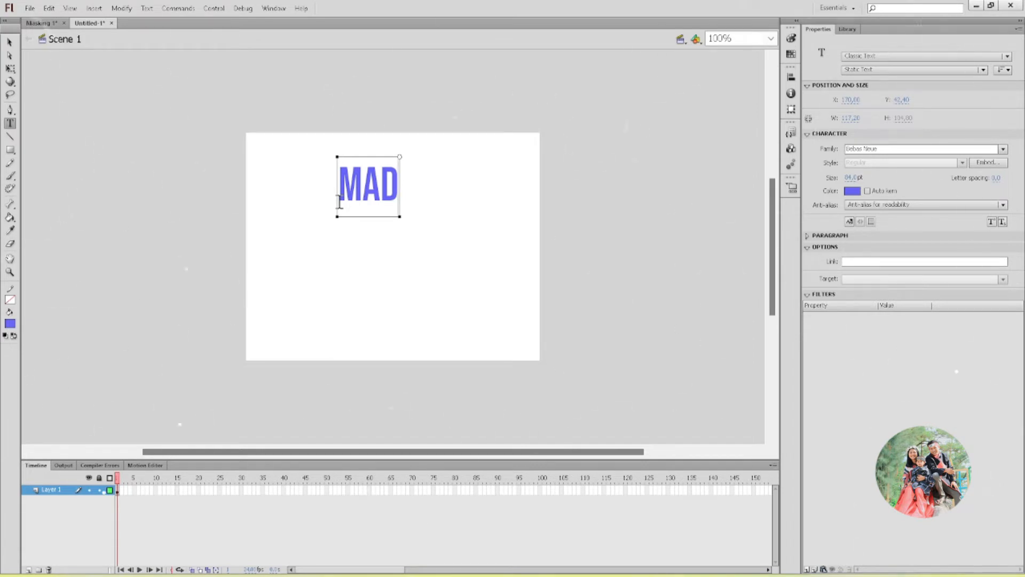
Step: Set the MAD text to 96 pt and move it to about X 200, Y 53
left_click(853, 177)
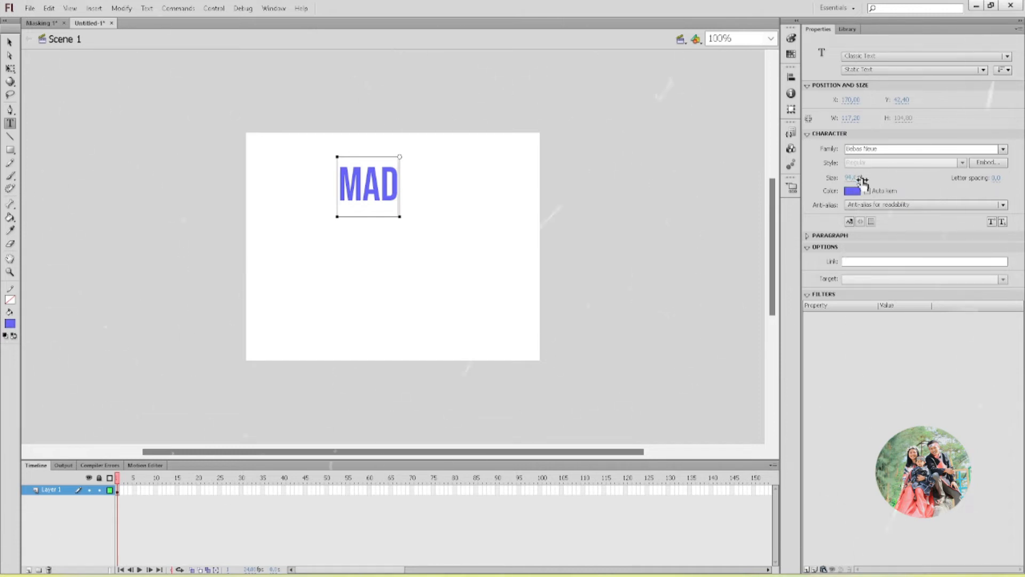
left_click(855, 178)
type("96")
key("Return")
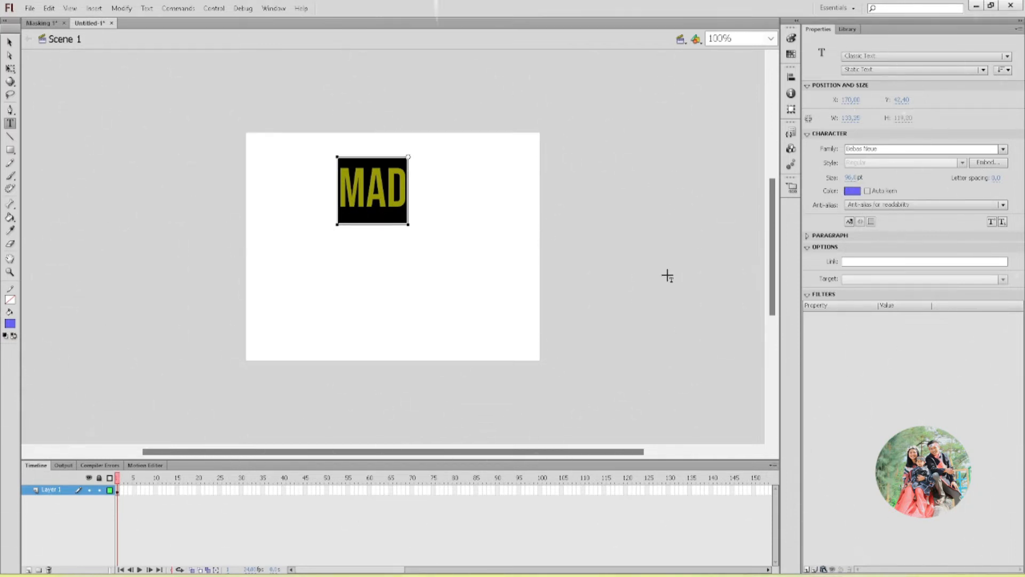
left_click(10, 41)
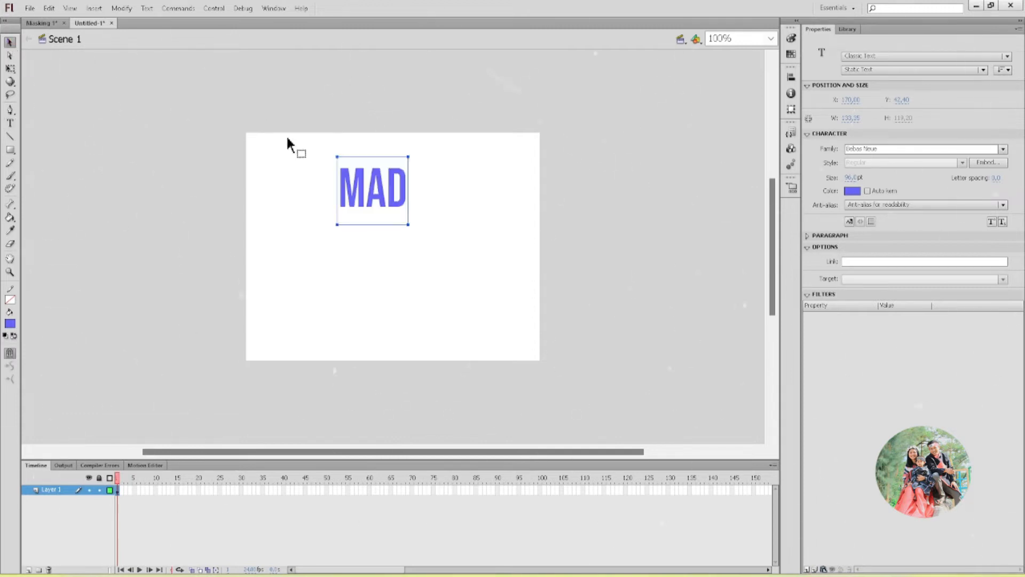
left_click_drag(372, 193, 395, 196)
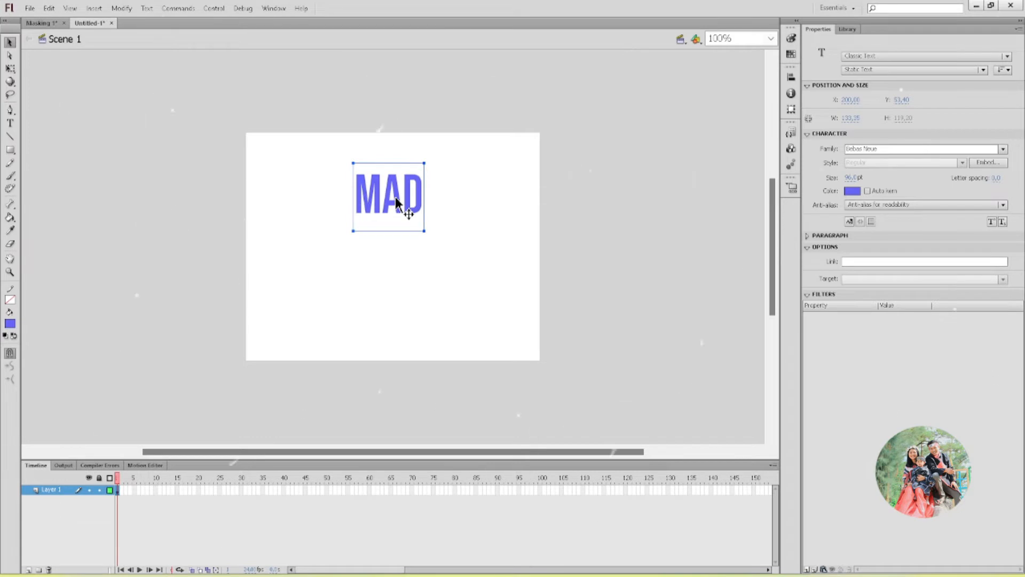
Step: Change the MAD text colour to teal green #00CC99 and deselect it
left_click(853, 191)
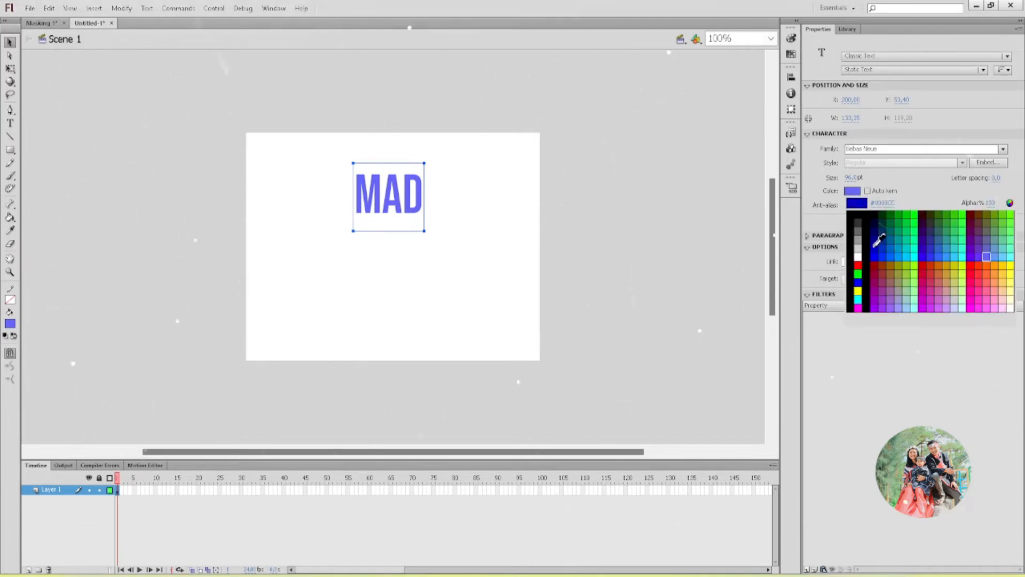
left_click(908, 235)
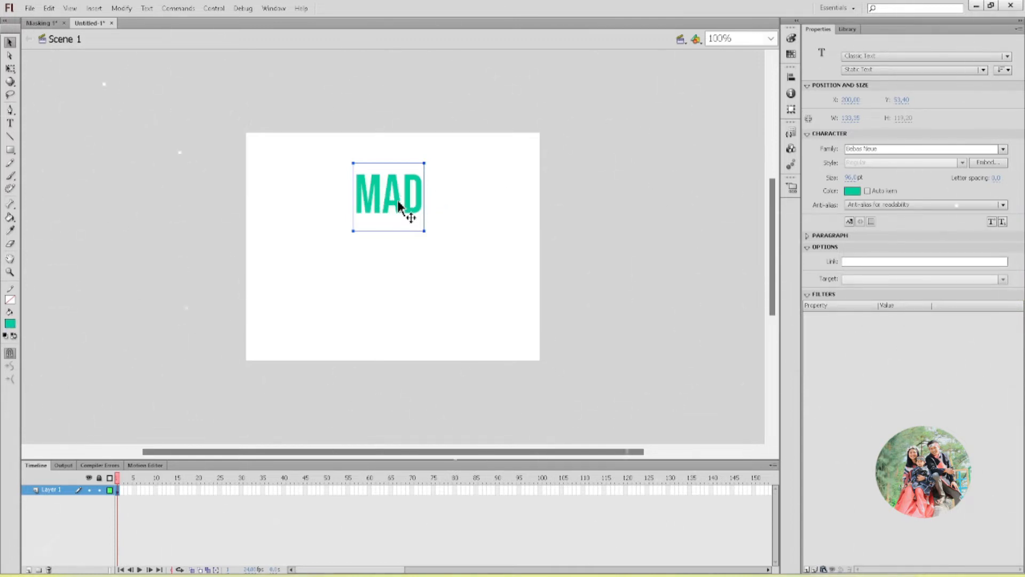
left_click(431, 204)
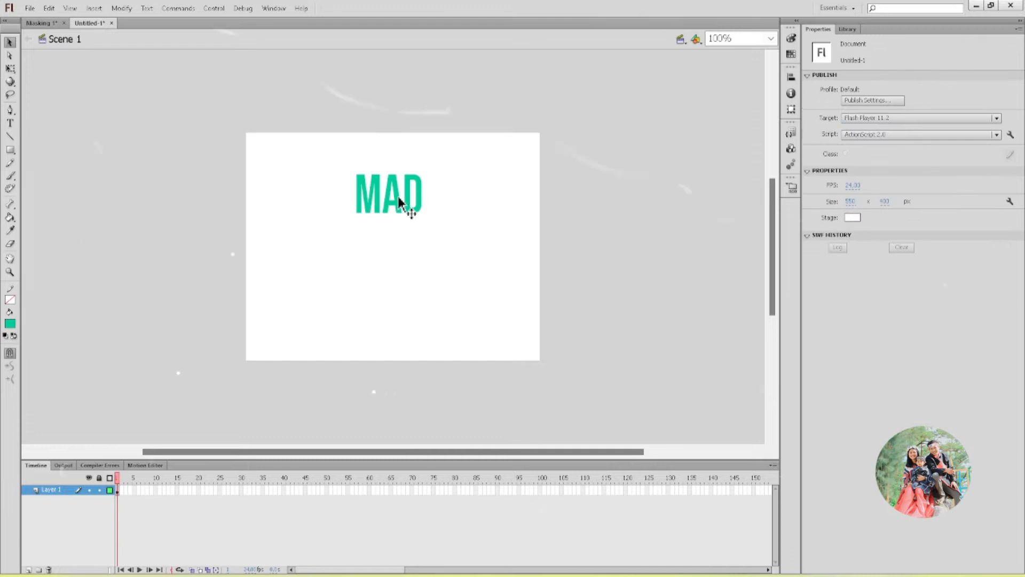
Step: Check the Masking 1 example, then move the MAD text in the untitled document down by 30 px
left_click(42, 23)
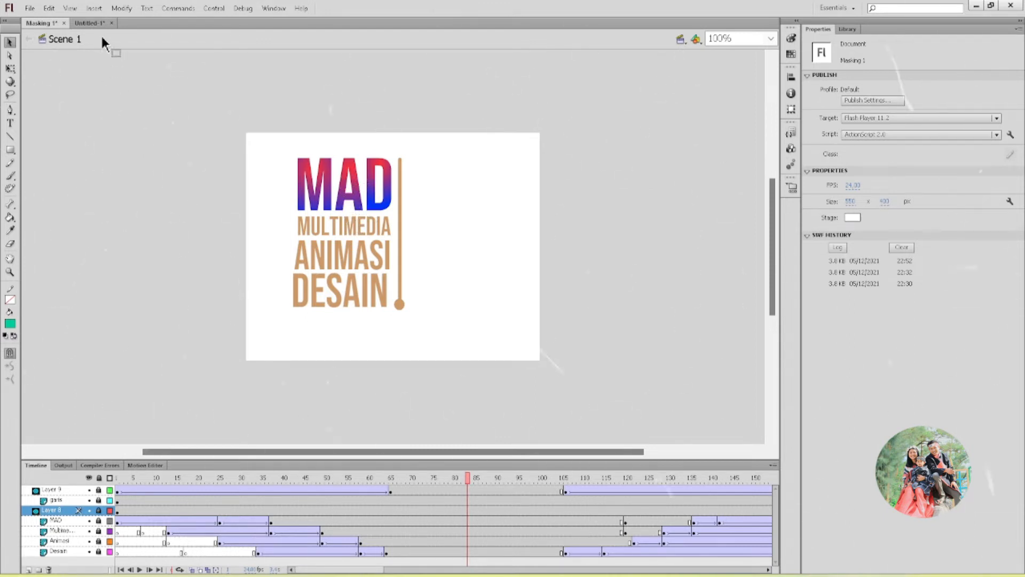
left_click(89, 24)
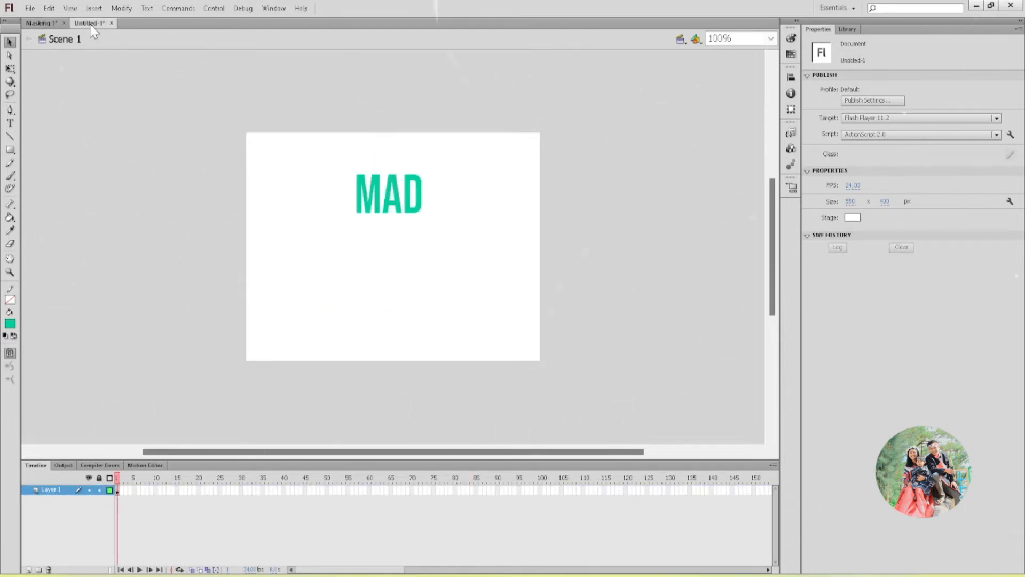
left_click(394, 201)
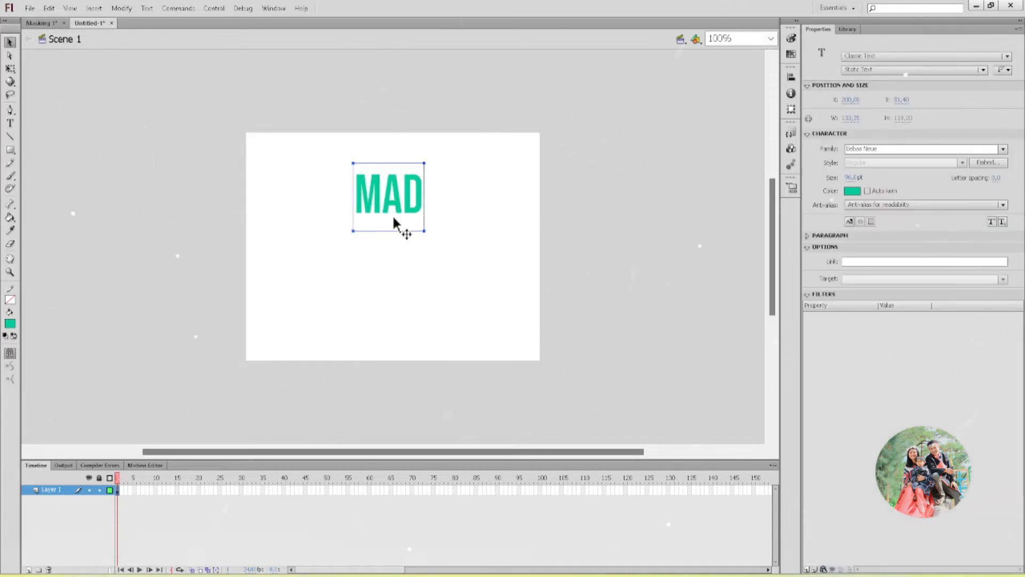
key("shift+Down")
key("shift+Down")
key("shift+Down")
Step: Break the MAD text apart twice, first into separate letters and then into plain shapes
right_click(394, 220)
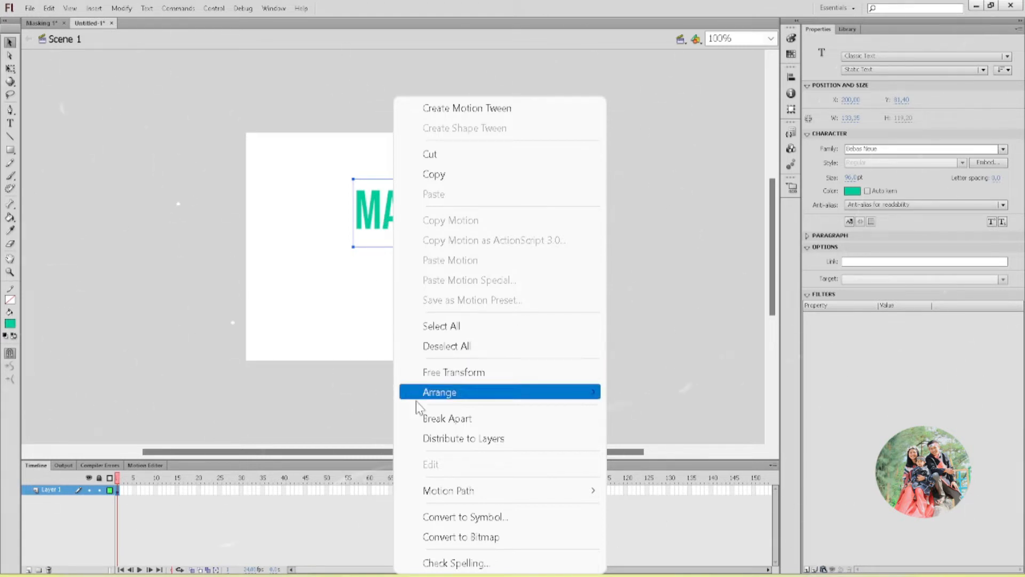
left_click(429, 419)
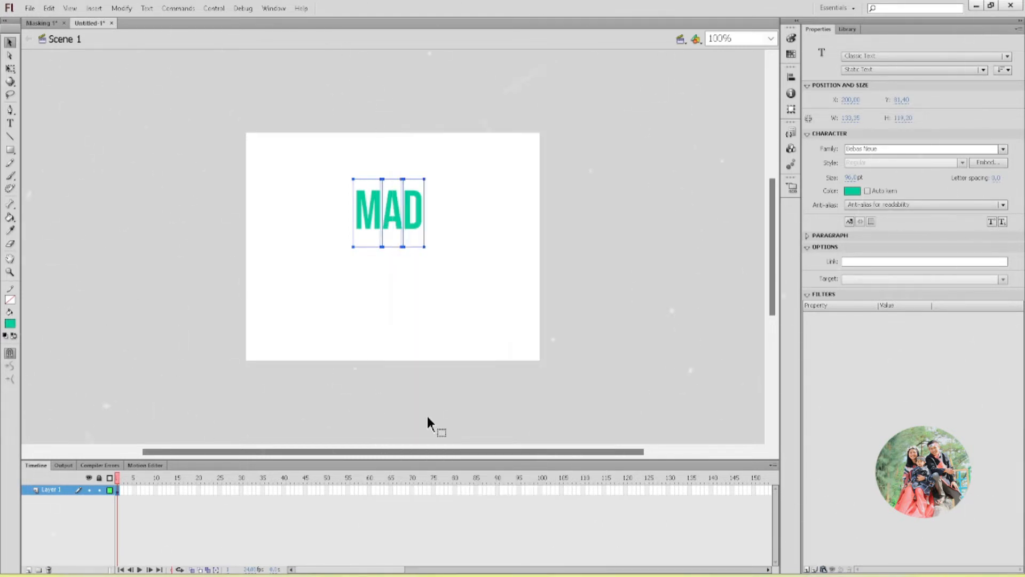
right_click(389, 219)
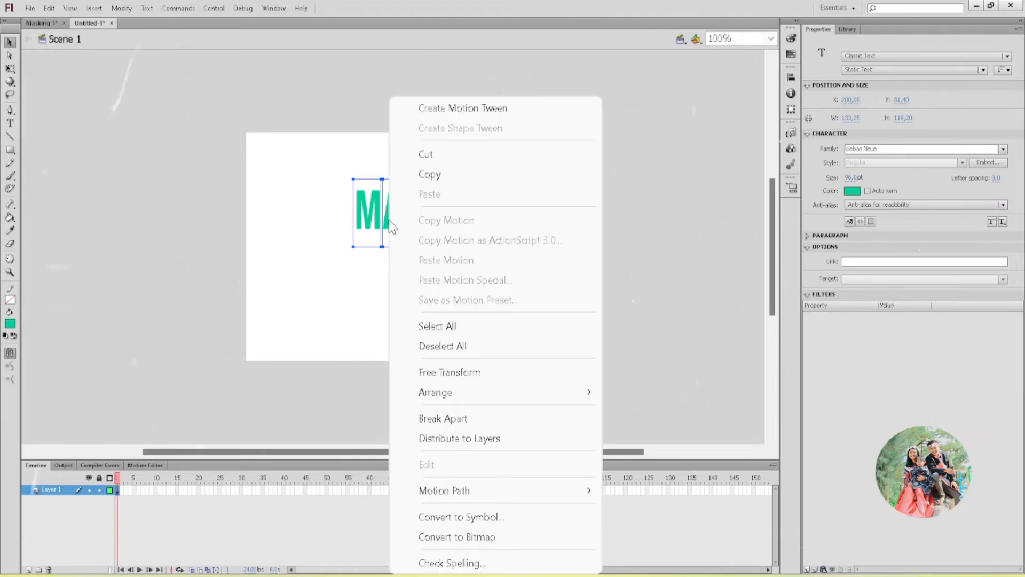
left_click(465, 418)
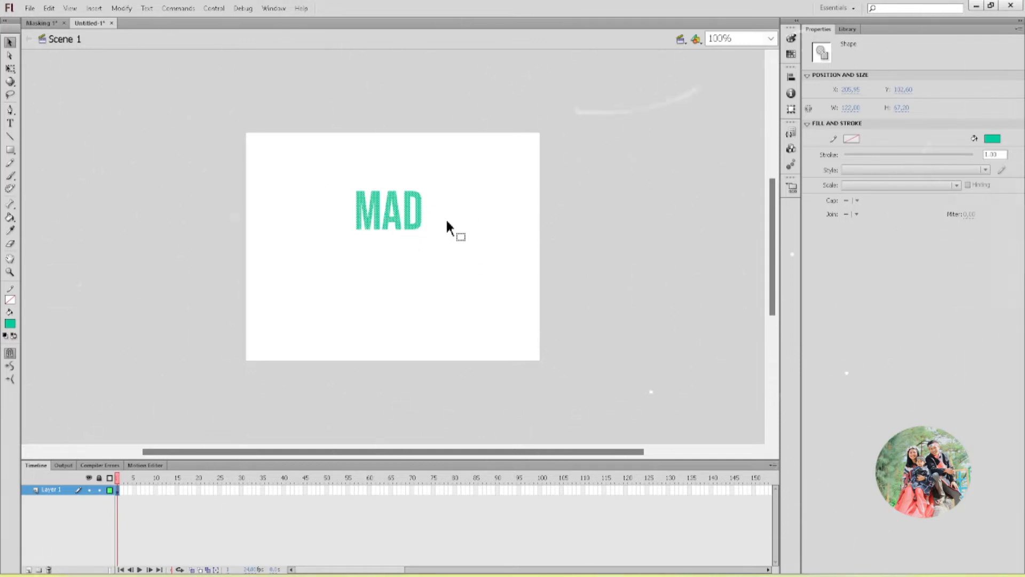
Step: Change the fill of the MAD shapes from a solid colour to a radial gradient
left_click(792, 41)
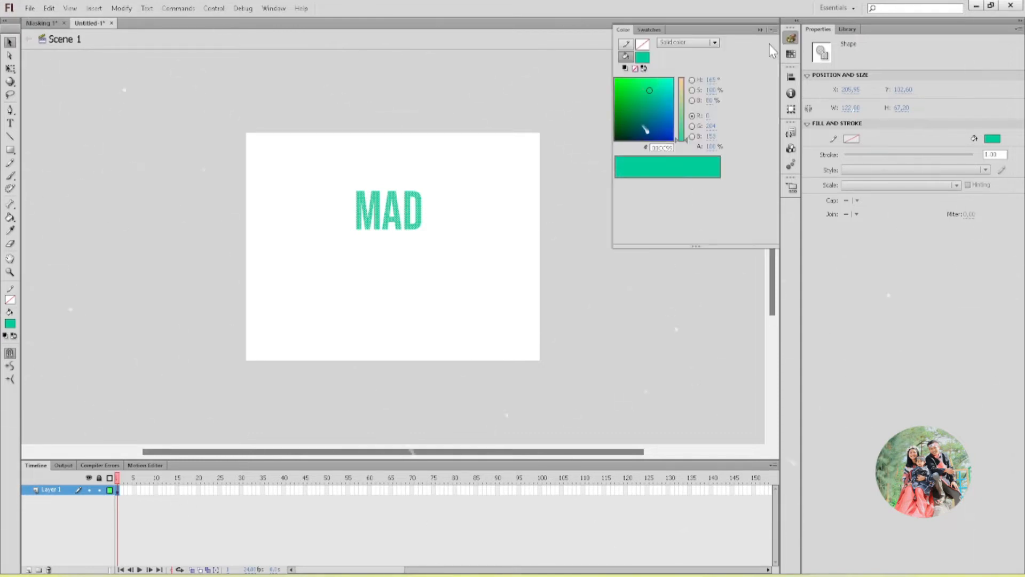
left_click(716, 43)
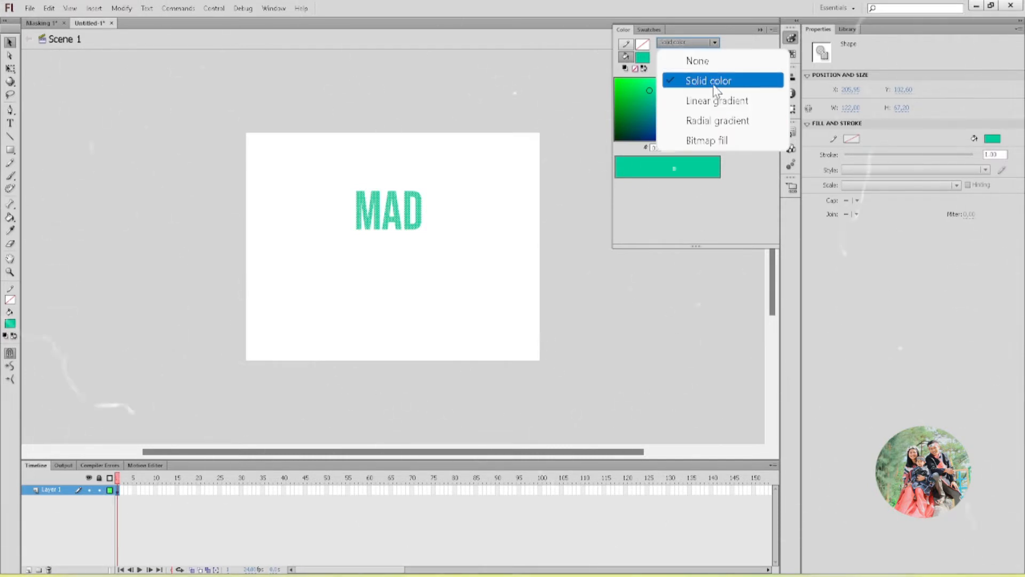
left_click(690, 123)
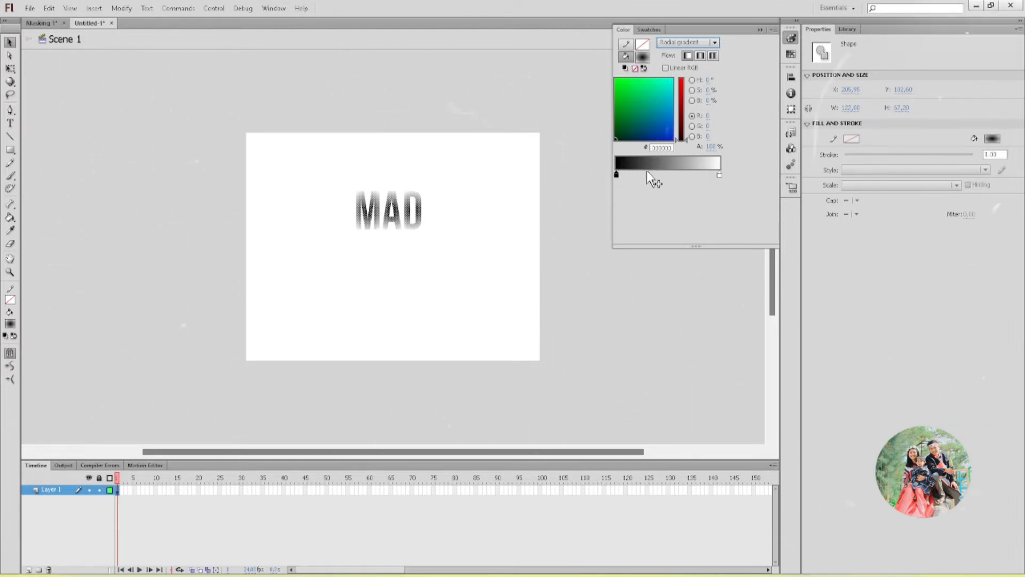
Step: Set the radial gradient's start colour to red #FF0000 and its end colour to black, then close the colour settings
double_click(616, 175)
left_click(616, 174)
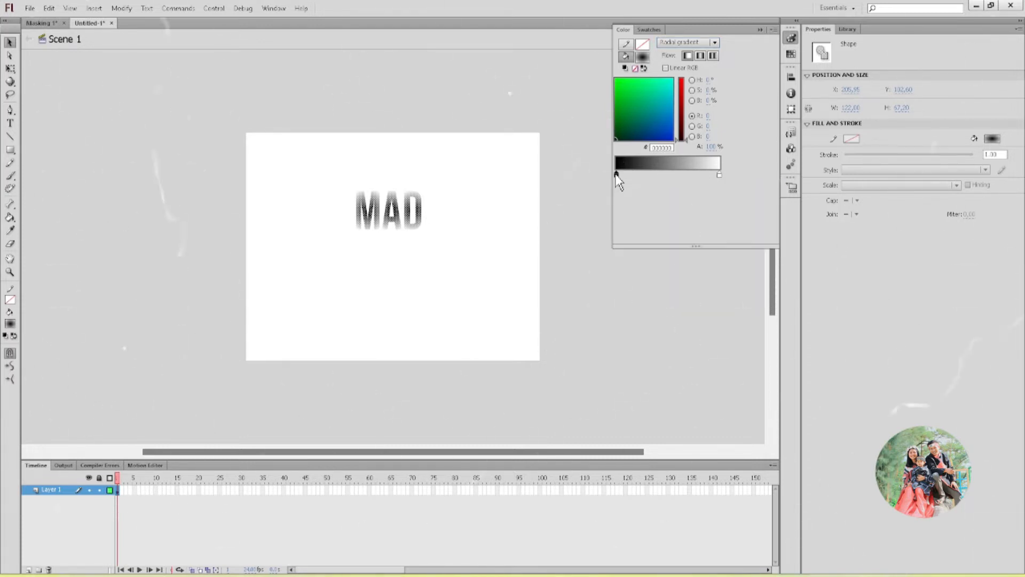
double_click(616, 175)
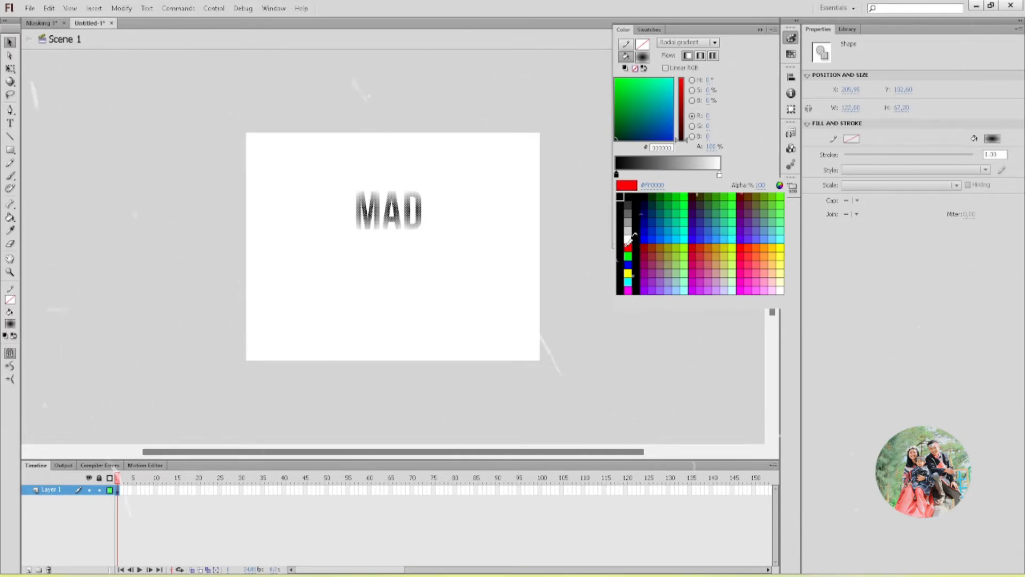
left_click(628, 245)
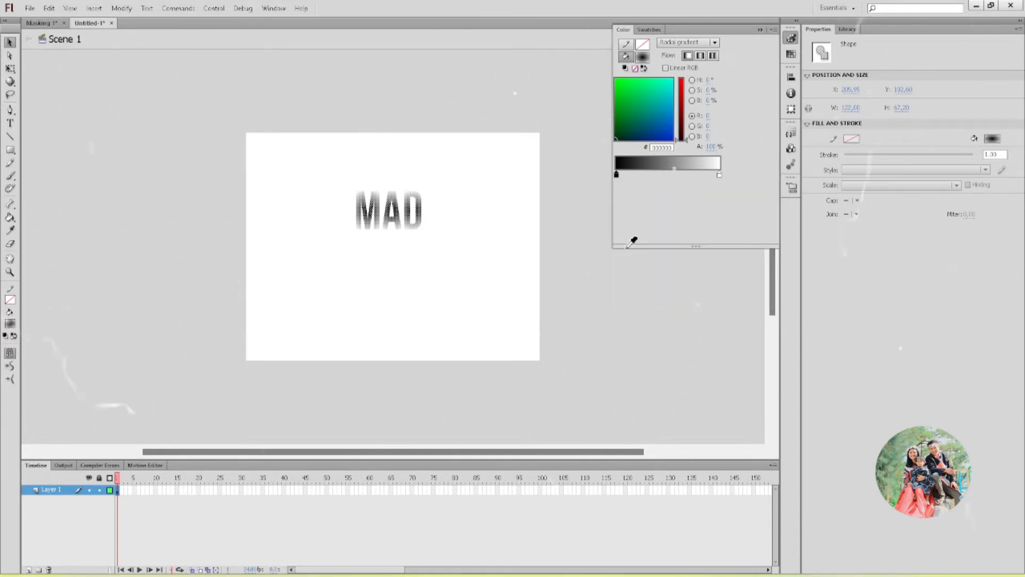
double_click(719, 174)
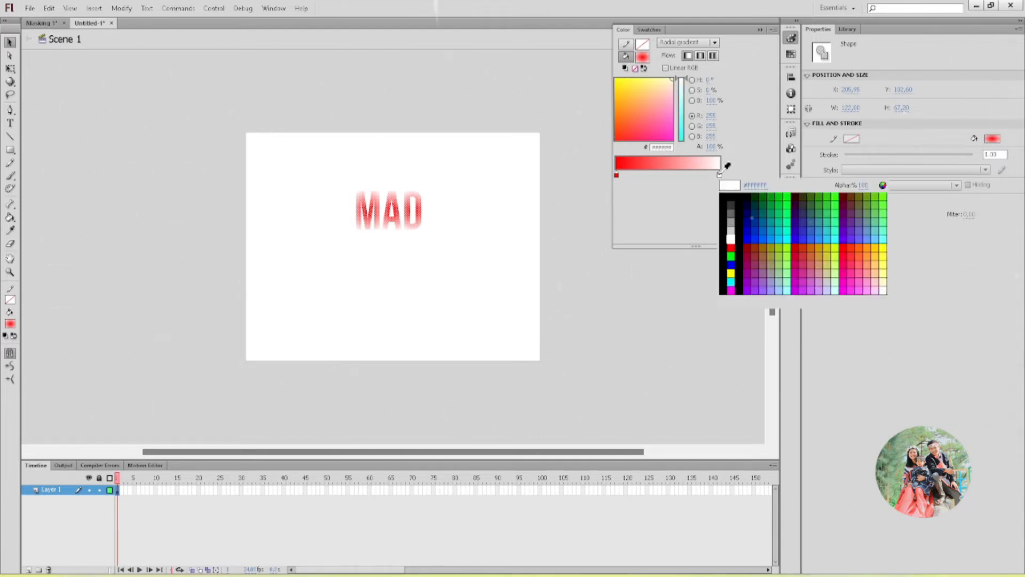
left_click(739, 239)
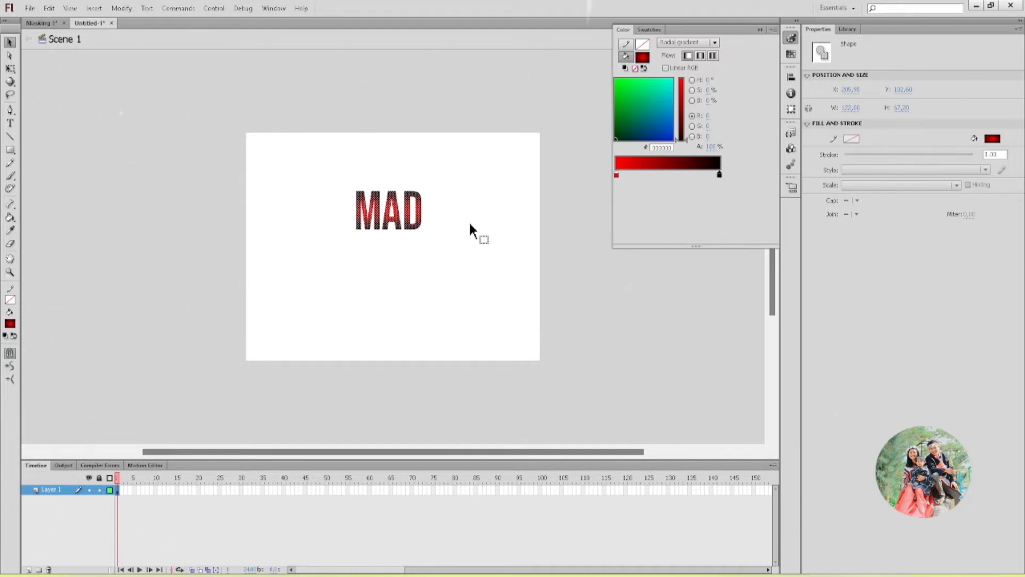
left_click(791, 42)
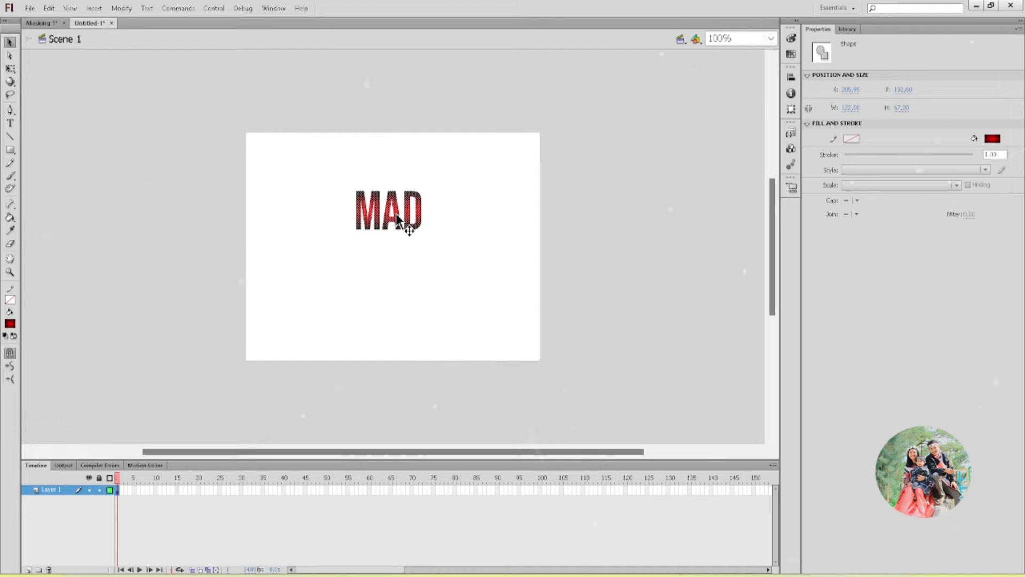
left_click(13, 72)
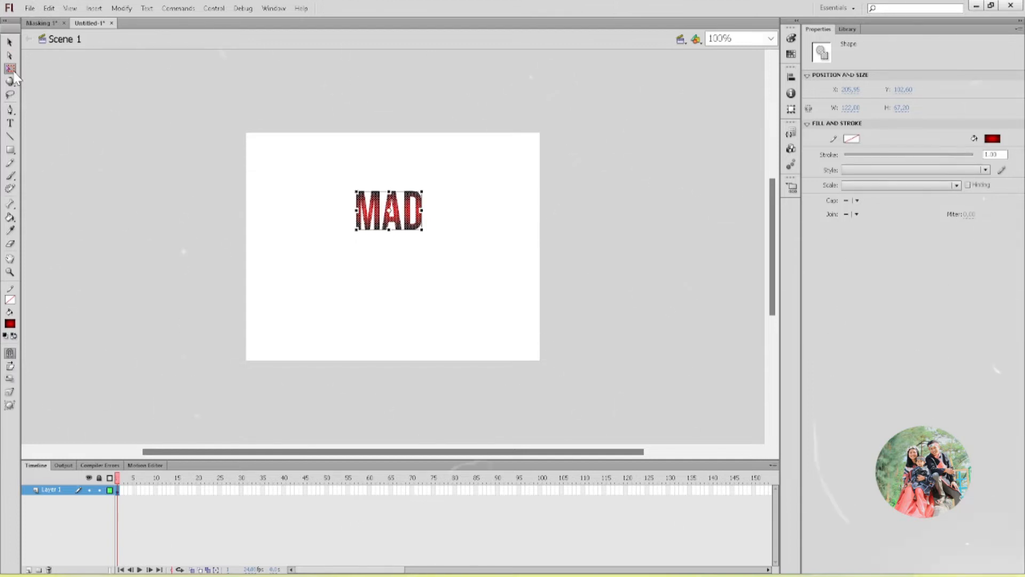
left_click(396, 293)
left_click(374, 206)
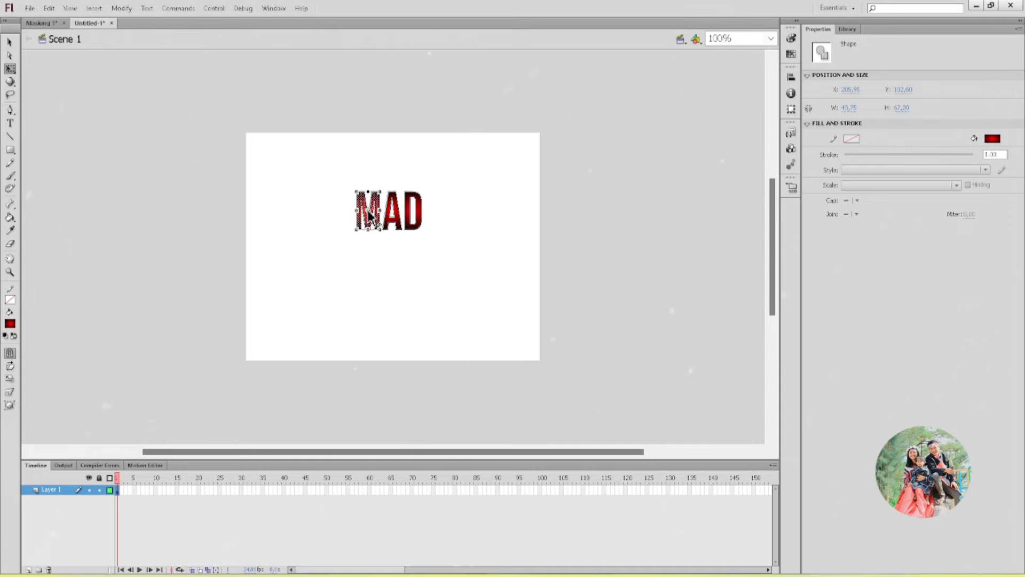
left_click(389, 257)
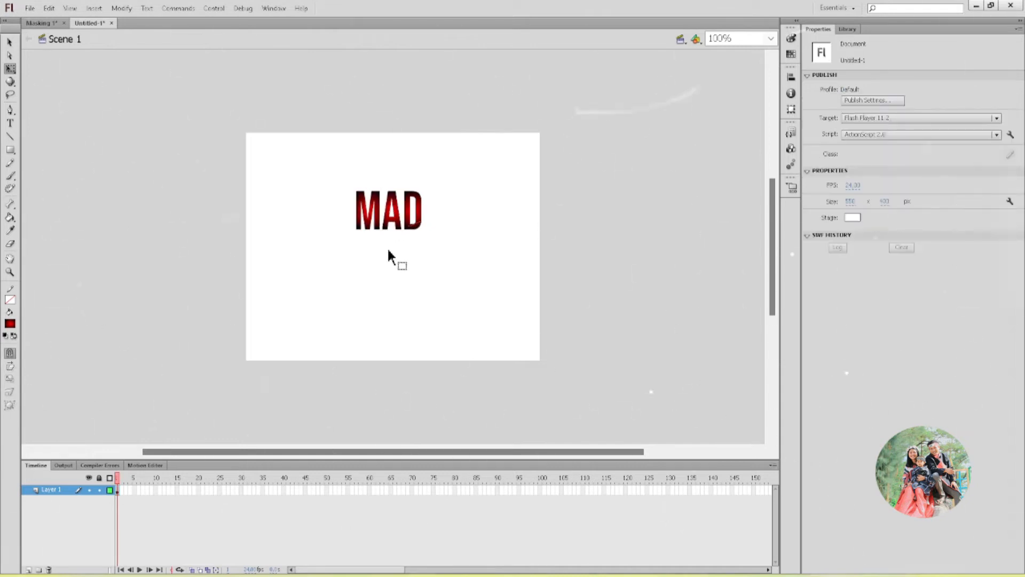
Step: Use the Gradient Transform tool to move the radial gradient centres of the letters M, A and D slightly upward
left_click(368, 215)
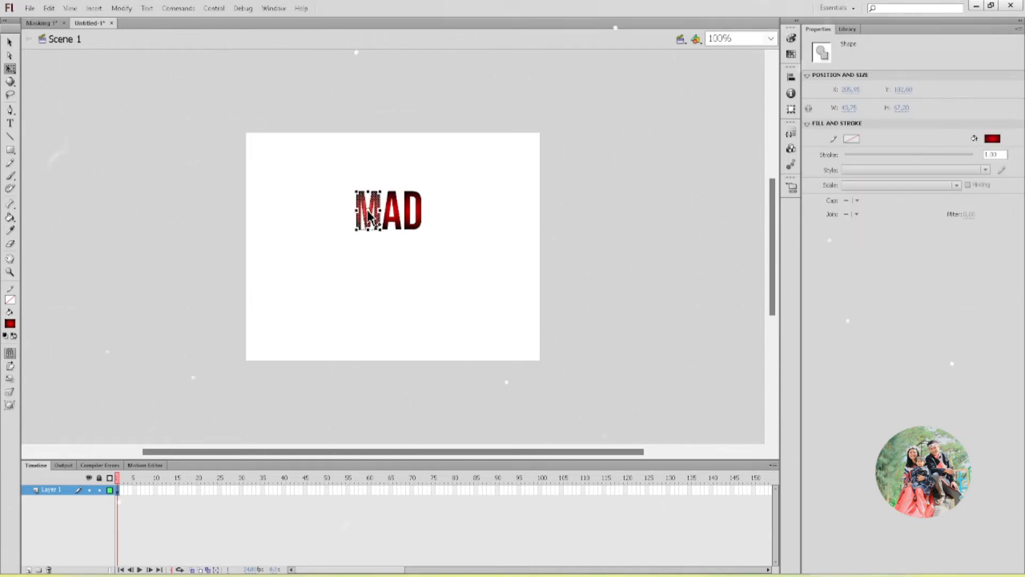
left_click(15, 70)
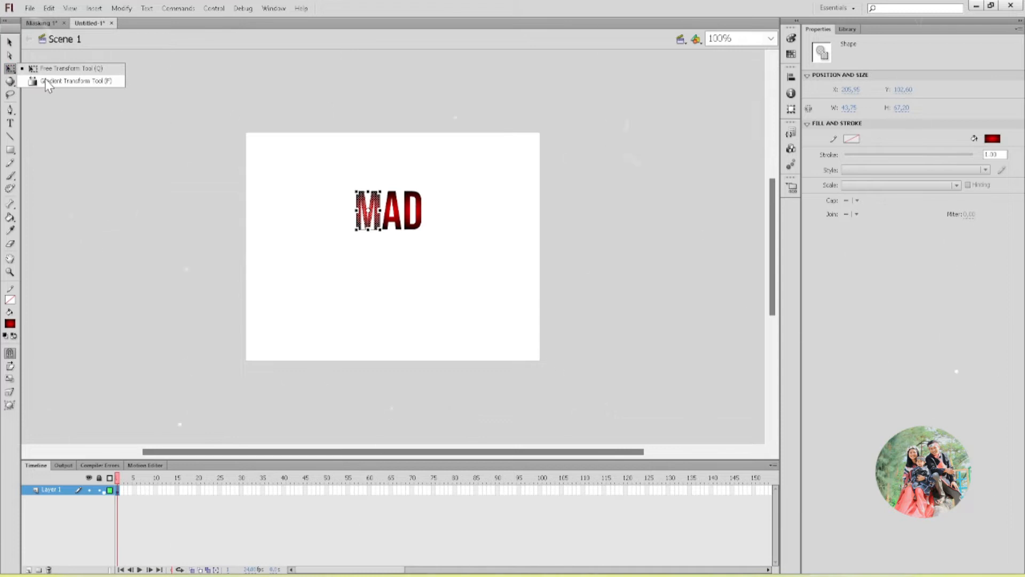
left_click(81, 82)
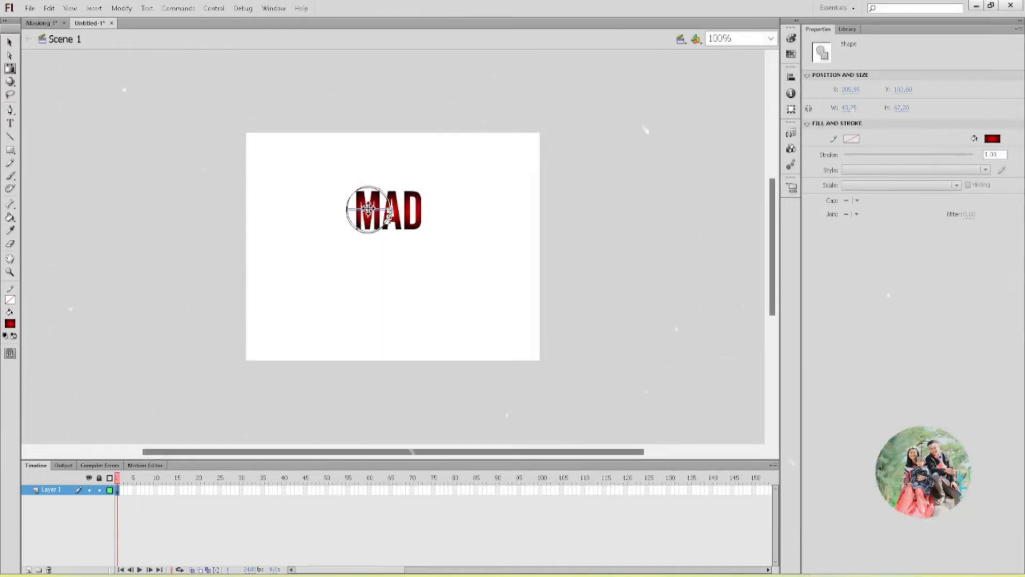
left_click_drag(369, 209, 369, 200)
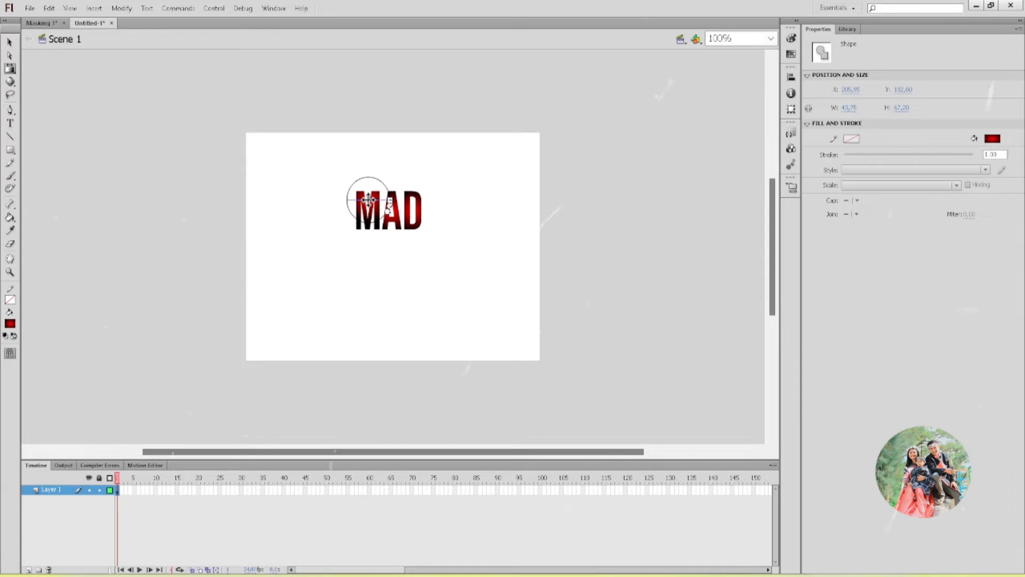
left_click(395, 220)
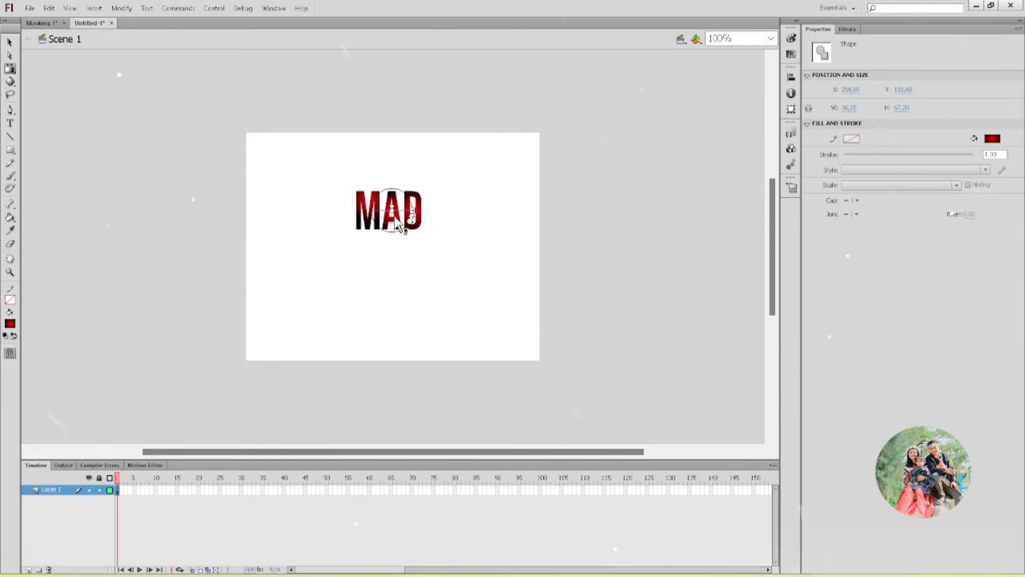
left_click_drag(392, 209, 392, 202)
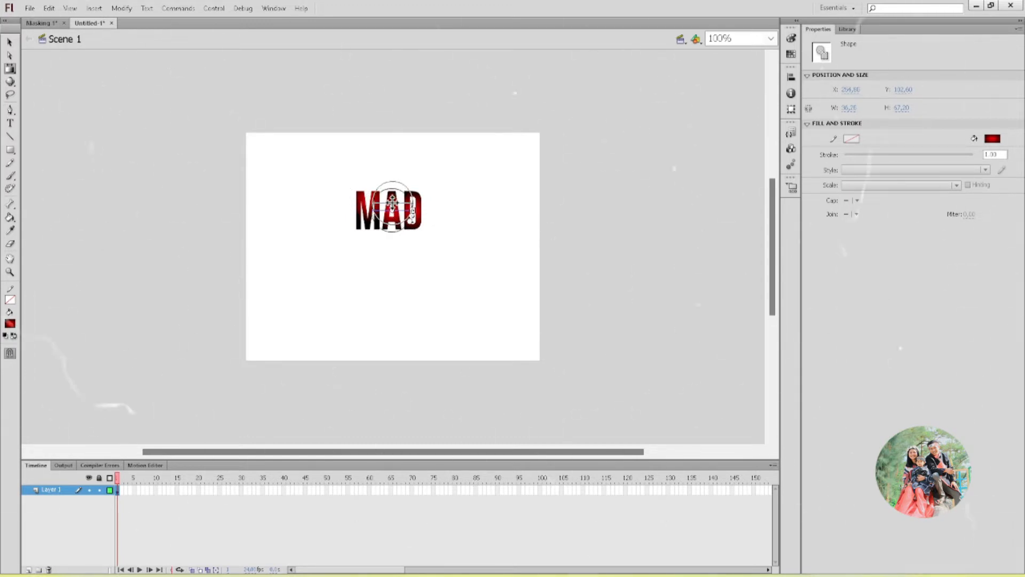
left_click(420, 213)
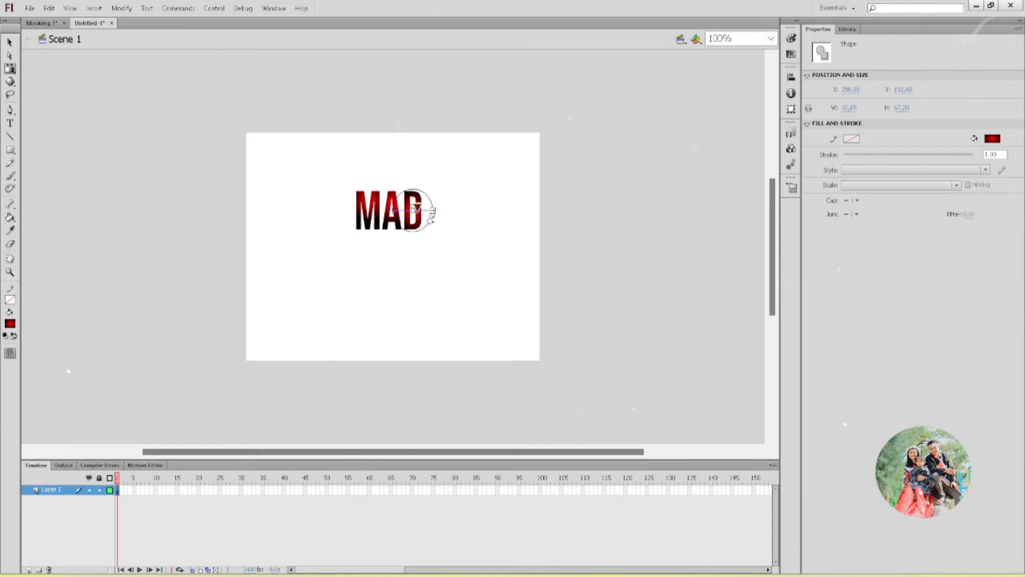
left_click_drag(413, 207, 413, 202)
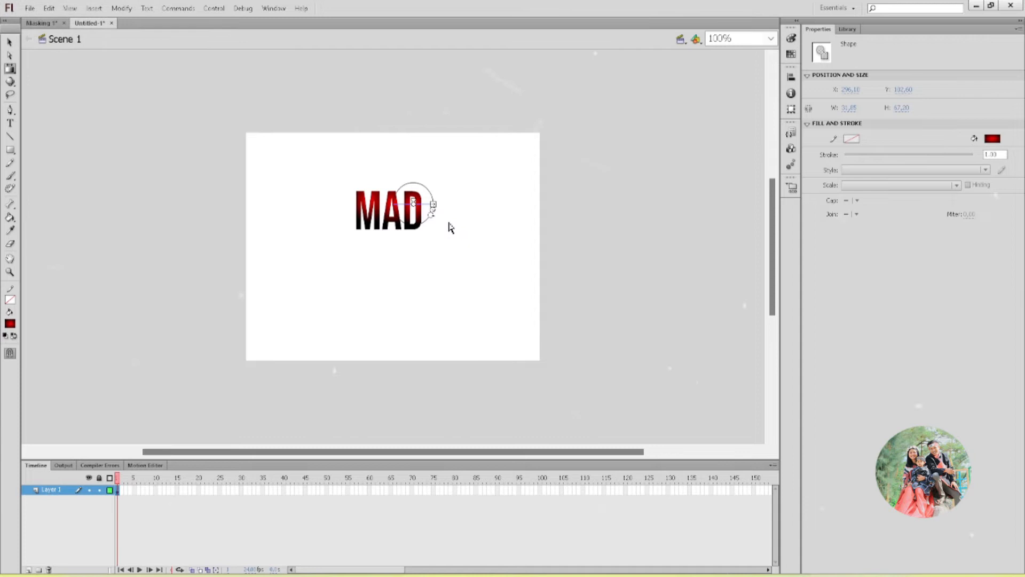
Step: Enlarge the radial gradients of the letters D, A and M, then deselect them
left_click_drag(433, 210, 443, 221)
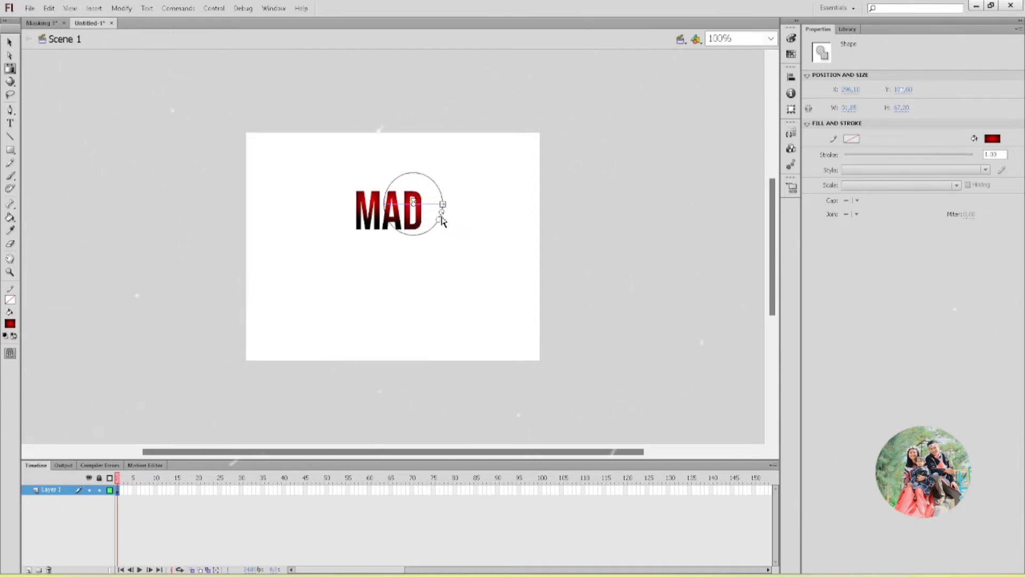
left_click(394, 202)
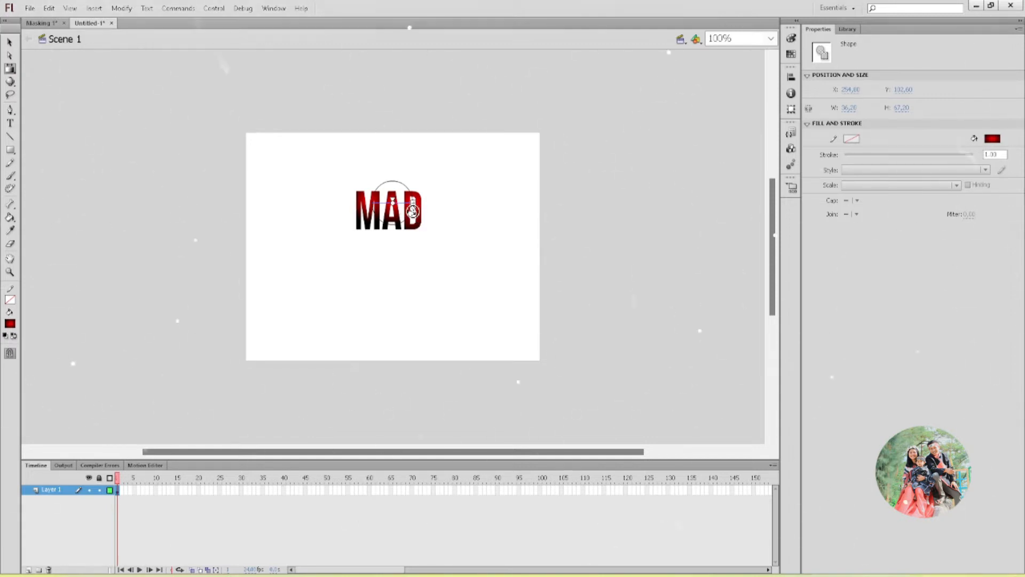
left_click_drag(413, 210, 425, 212)
left_click(377, 205)
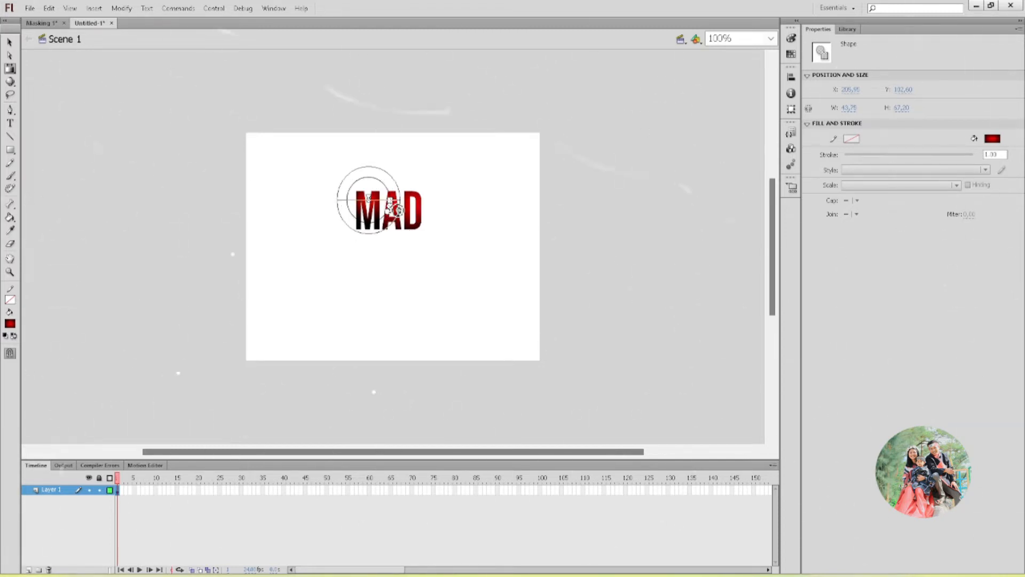
left_click(478, 265)
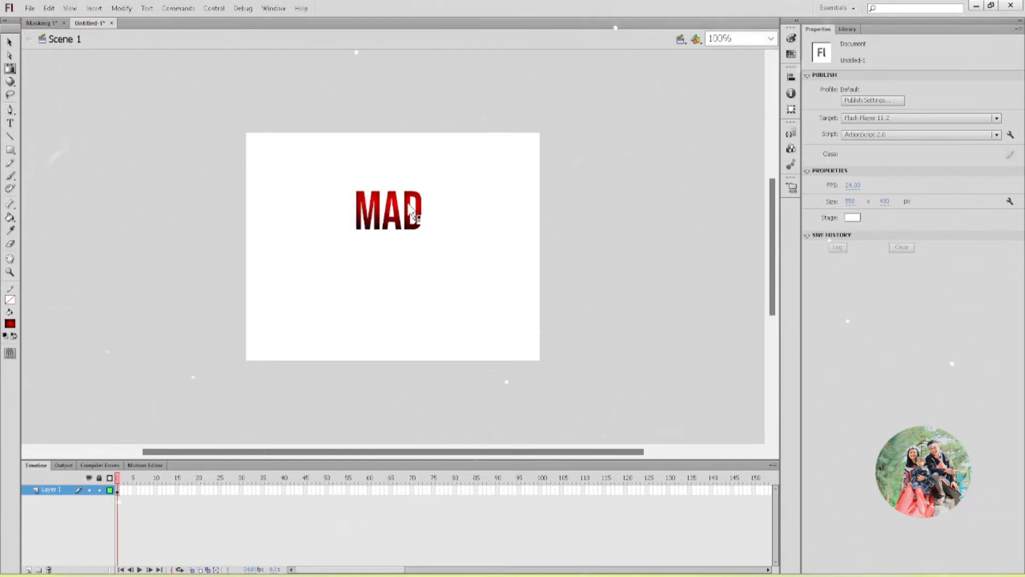
Step: Group all the MAD letter shapes and move the title up to about Y 73.6
left_click(10, 42)
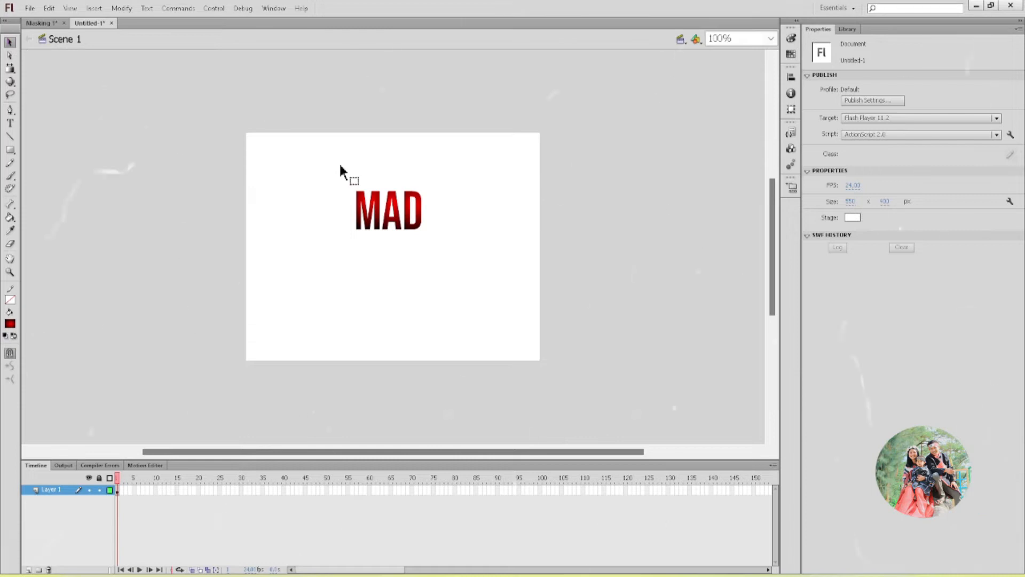
key("ctrl+a")
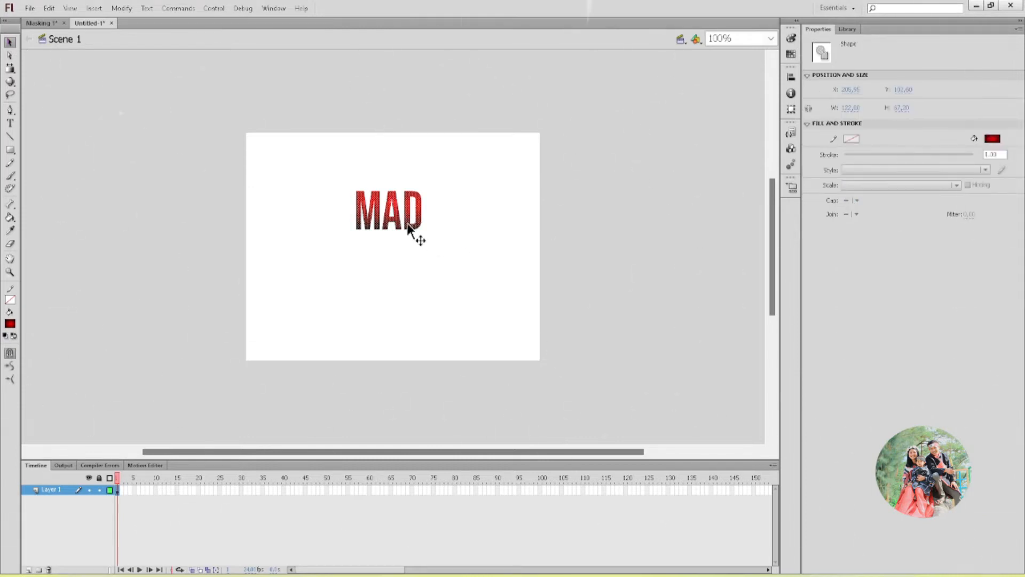
left_click_drag(407, 227, 396, 209)
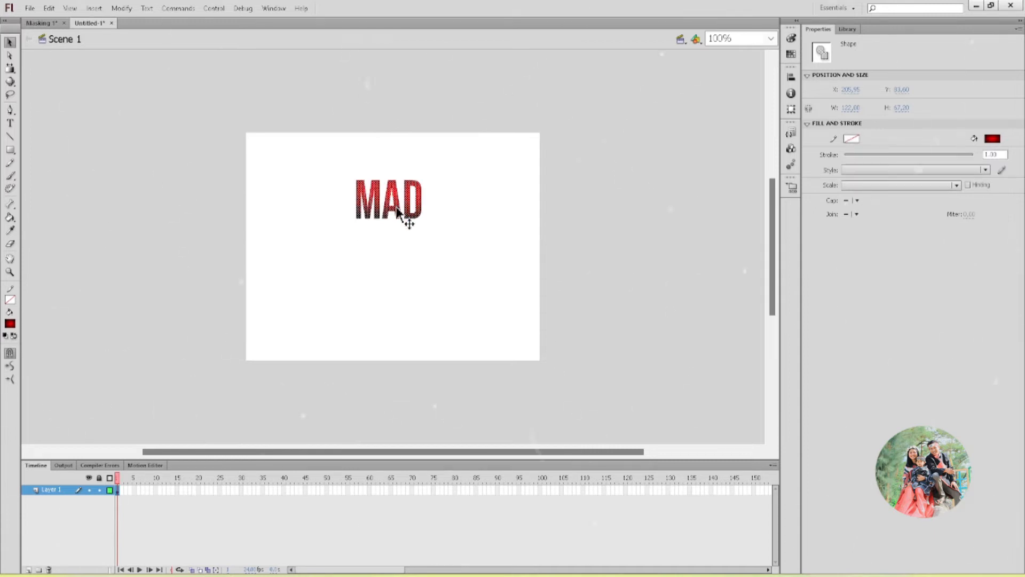
right_click(397, 212)
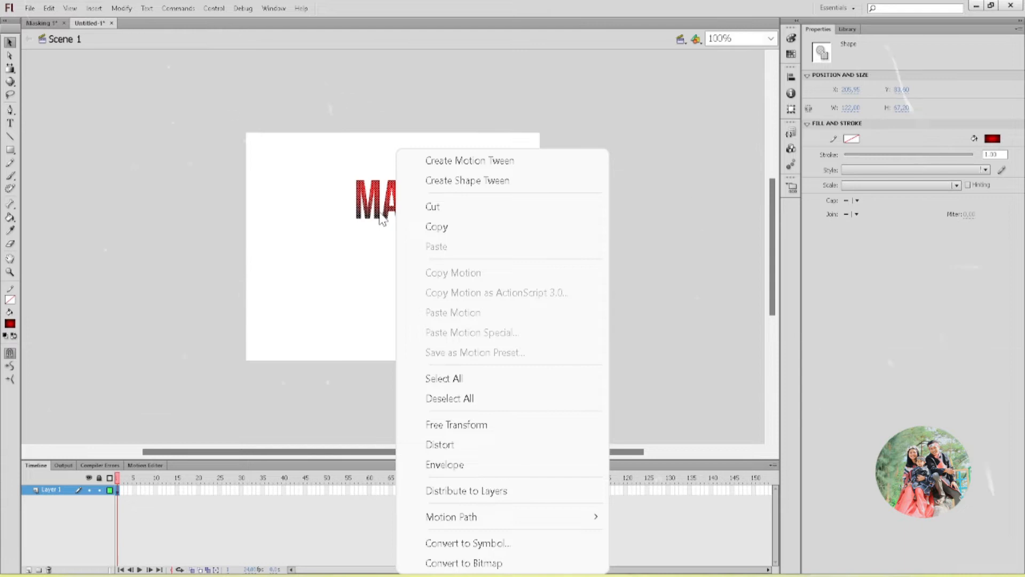
left_click(380, 213)
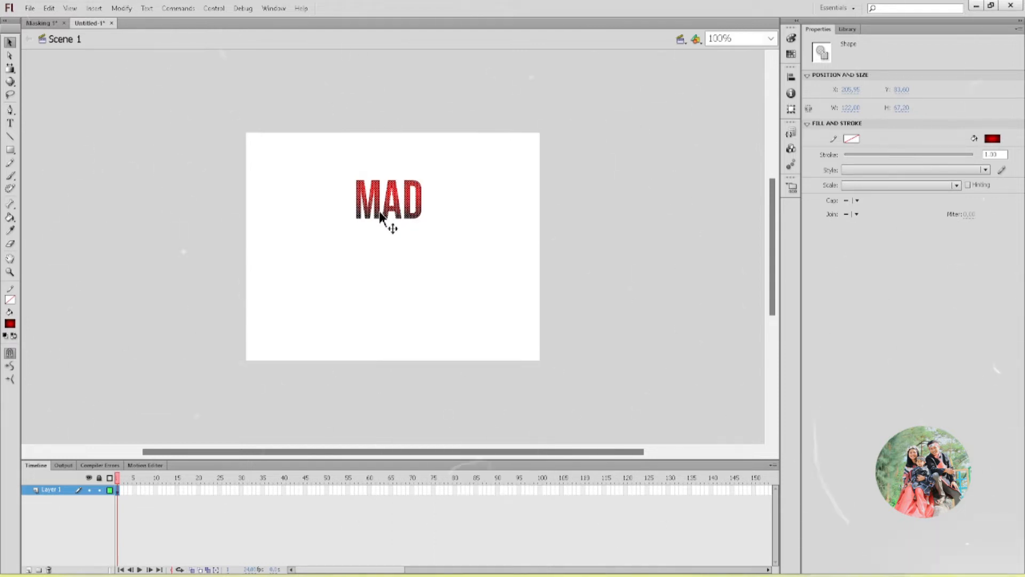
key("ctrl+g")
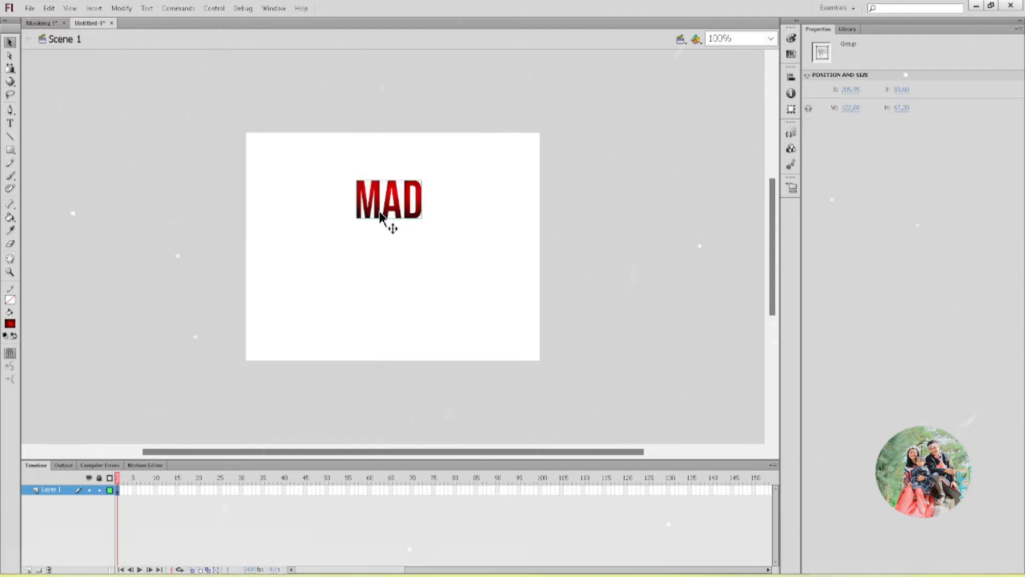
key("shift+Up")
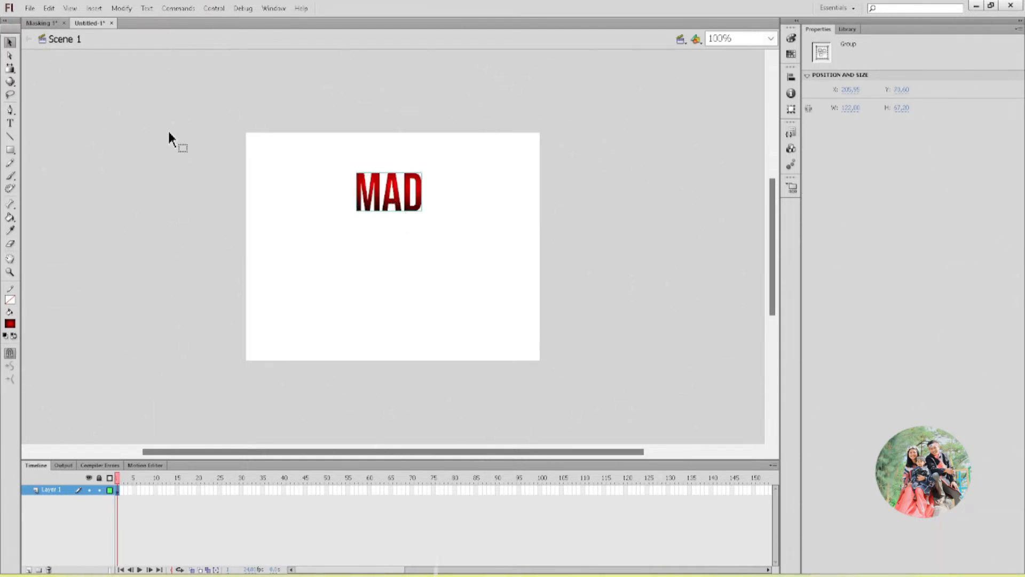
Step: In the Masking 1 document, unlock mask Layer 8 and its MAD, Multimedia, Animasi and Desain layers, then hide Layer 8
left_click(50, 25)
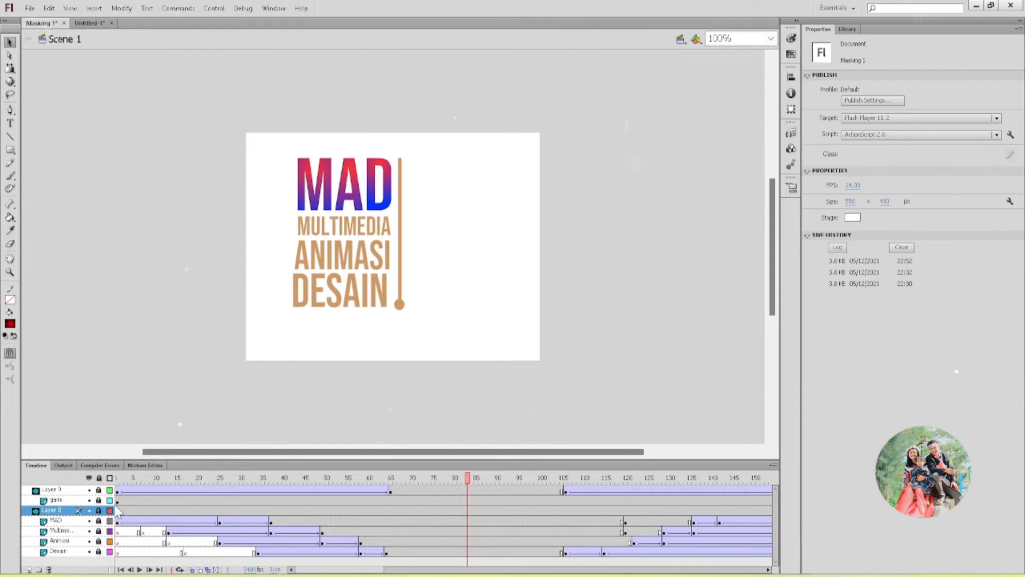
left_click(99, 521)
left_click(99, 530)
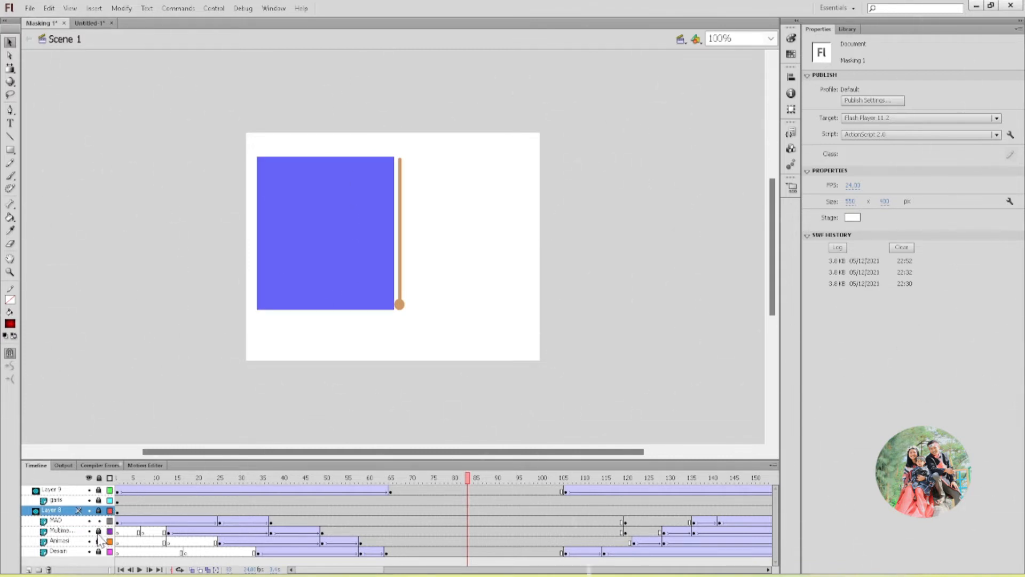
left_click(99, 520)
left_click(99, 531)
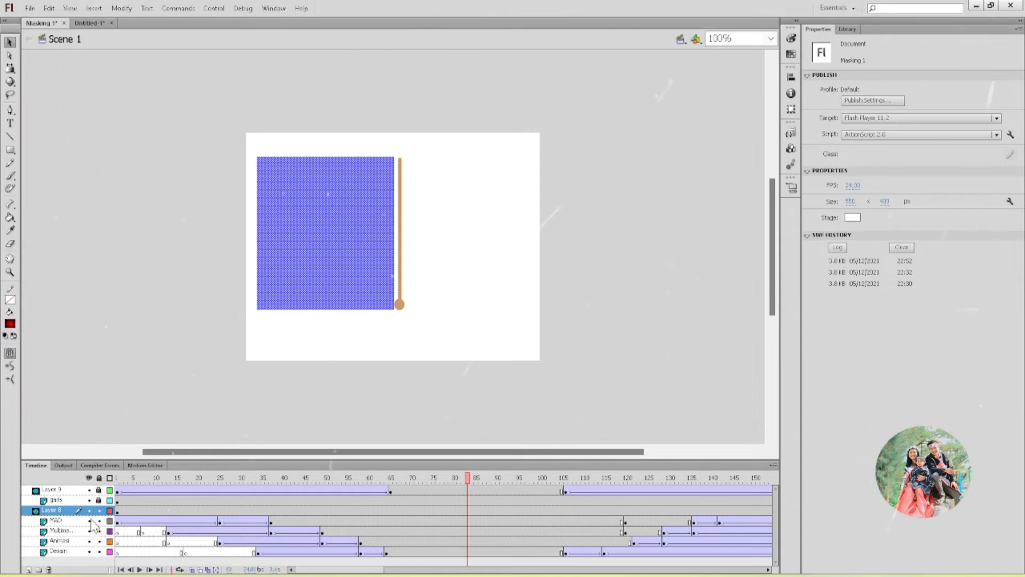
left_click(89, 511)
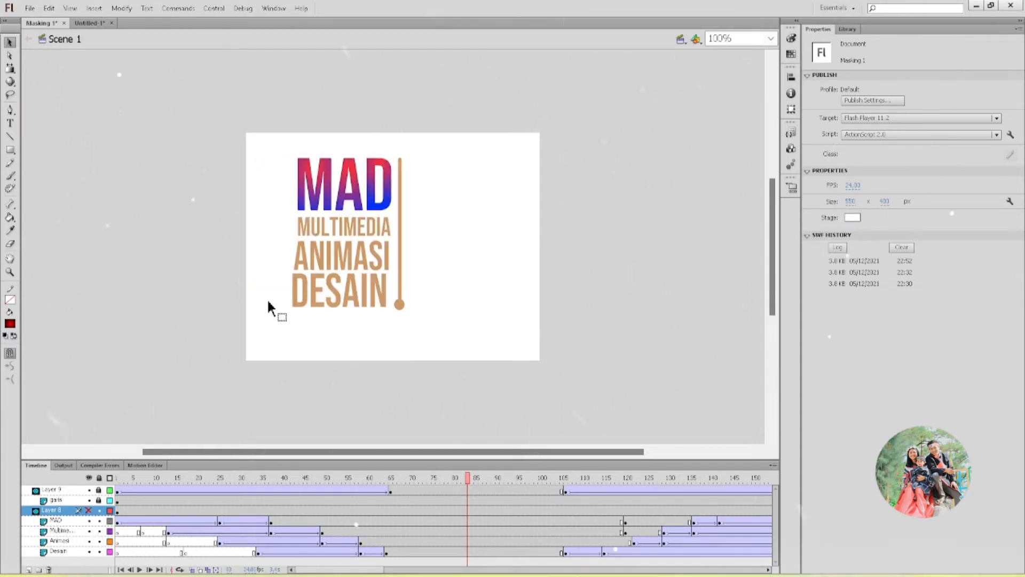
Step: Copy the MULTIMEDIA, ANIMASI and DESAIN texts from Masking 1 into the untitled document and place them just below MAD
left_click(332, 223)
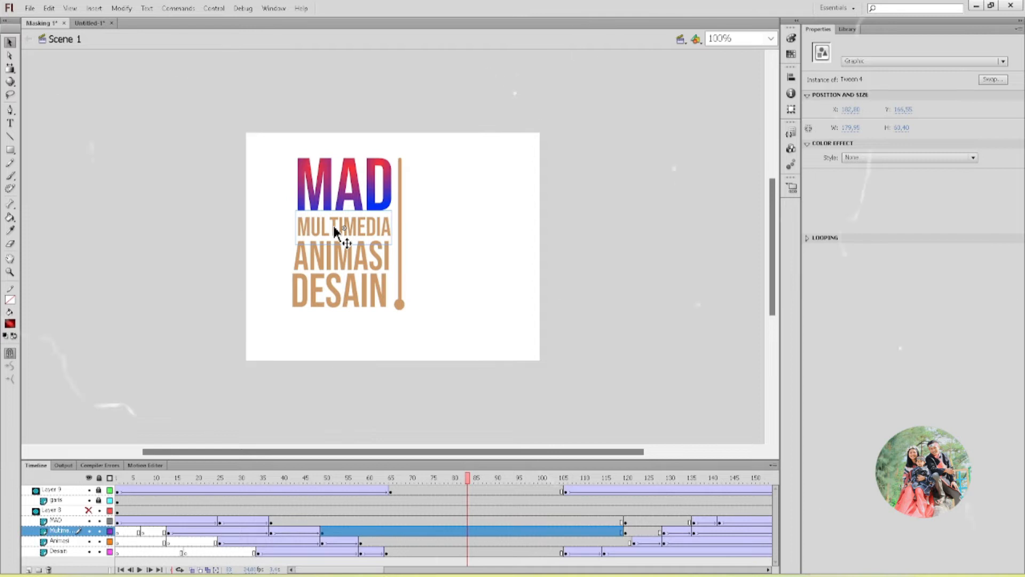
left_click(333, 252, "shift")
left_click(332, 293, "shift")
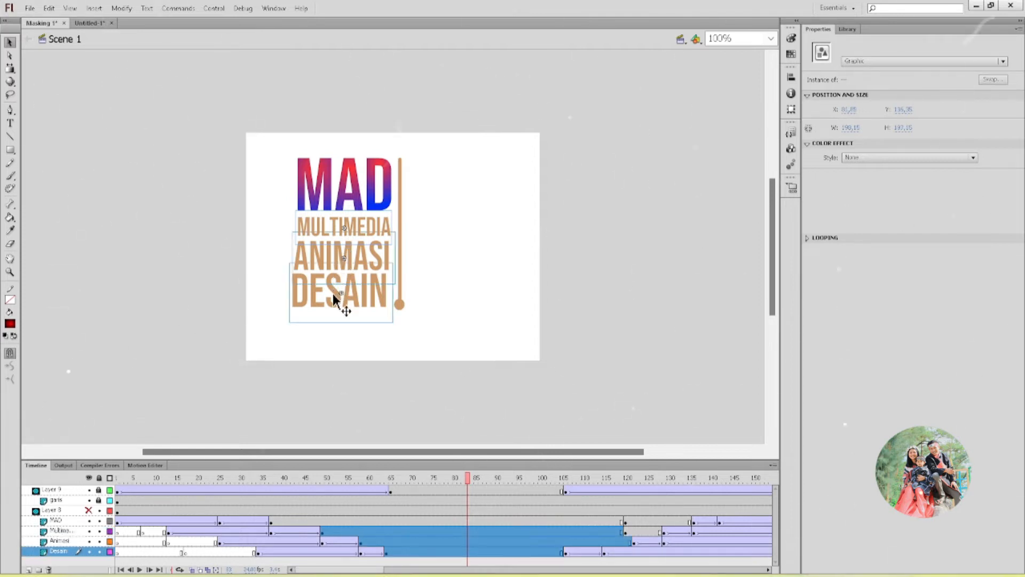
right_click(332, 294)
left_click(403, 229)
left_click(88, 23)
left_click(312, 189)
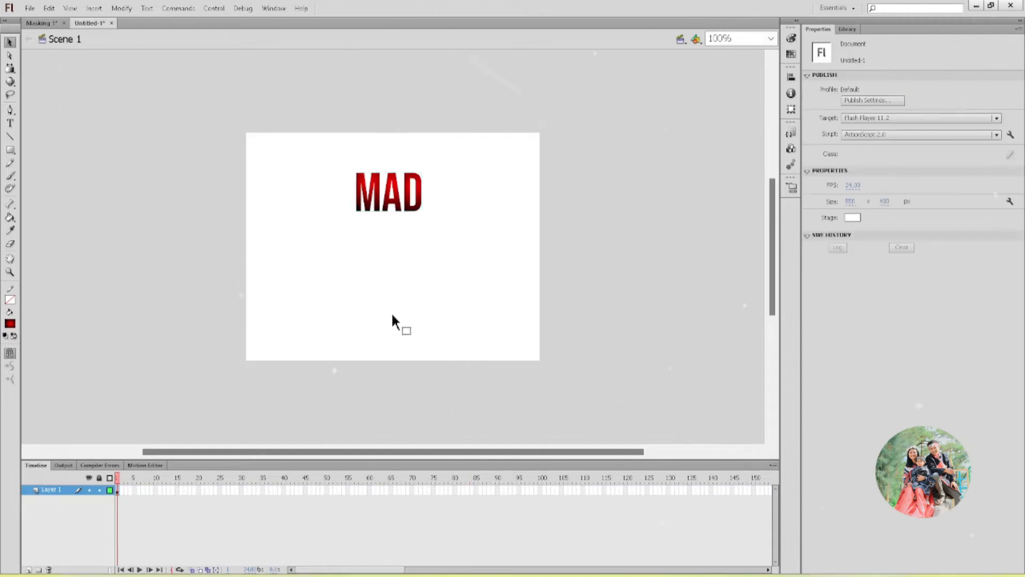
key("ctrl+v")
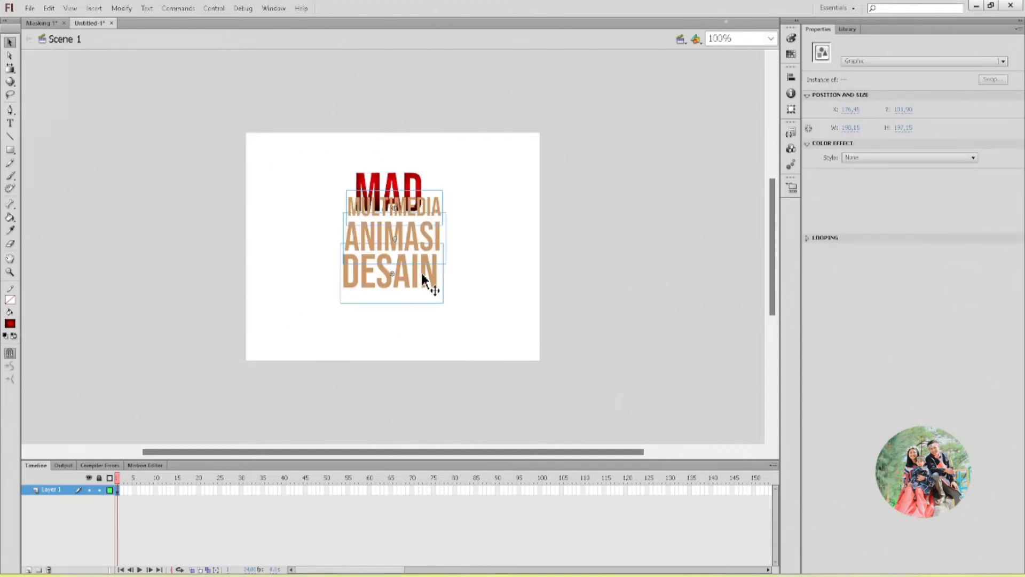
left_click_drag(421, 271, 421, 292)
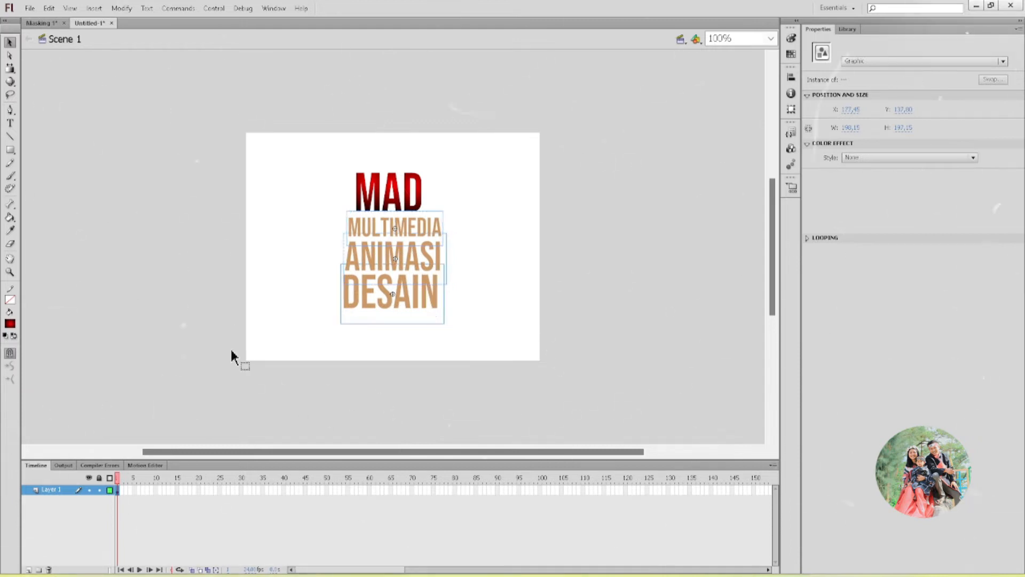
Step: Check the MAD layer in Masking 1, then cut the grouped MAD title from the untitled document's stage
left_click(40, 23)
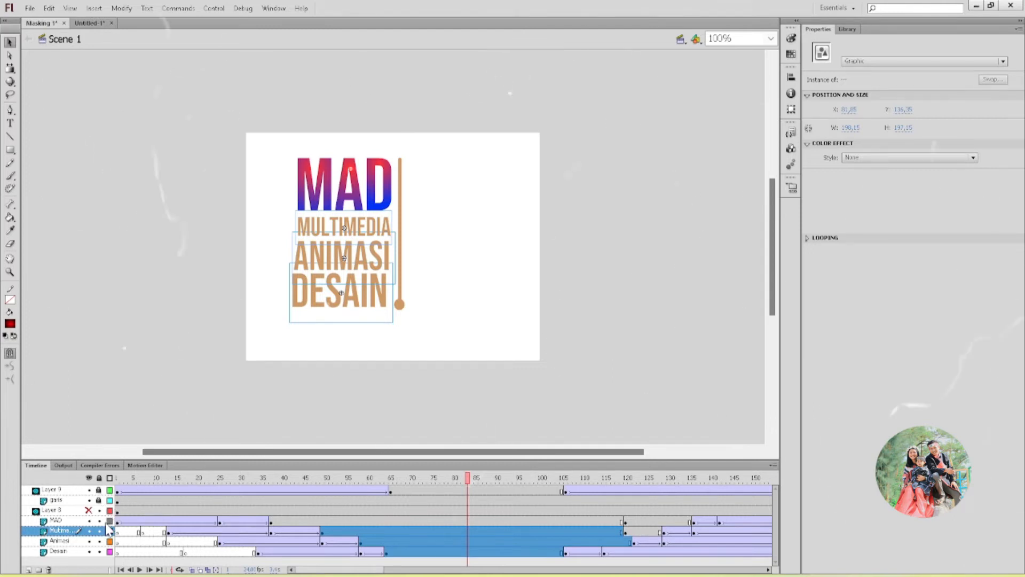
left_click(80, 520)
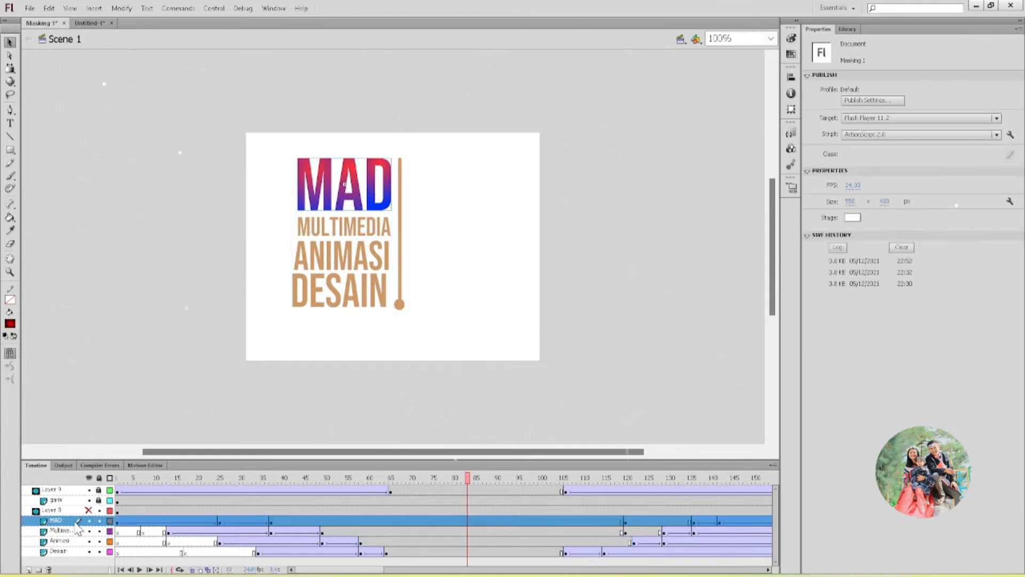
left_click(82, 22)
left_click(412, 203)
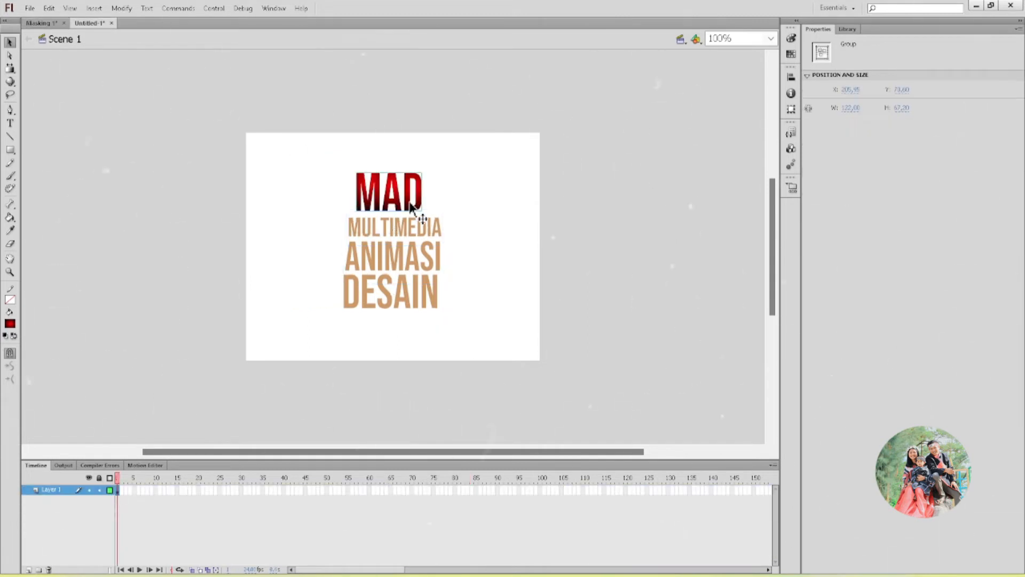
left_click_drag(407, 210, 501, 178)
key("ctrl+x")
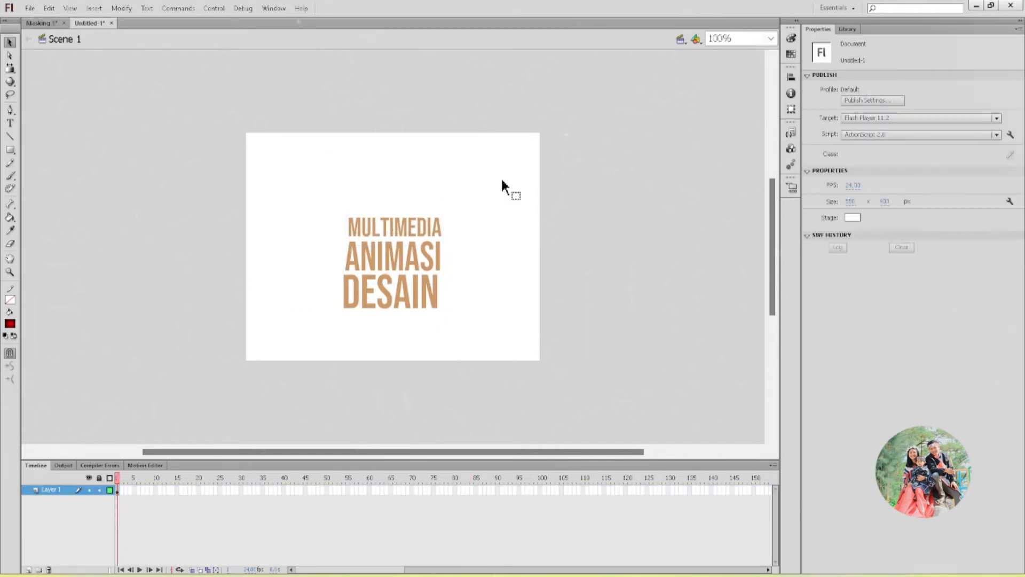
Step: Paste the MAD title into the untitled document and place it directly above the MULTIMEDIA text
key("ctrl+v")
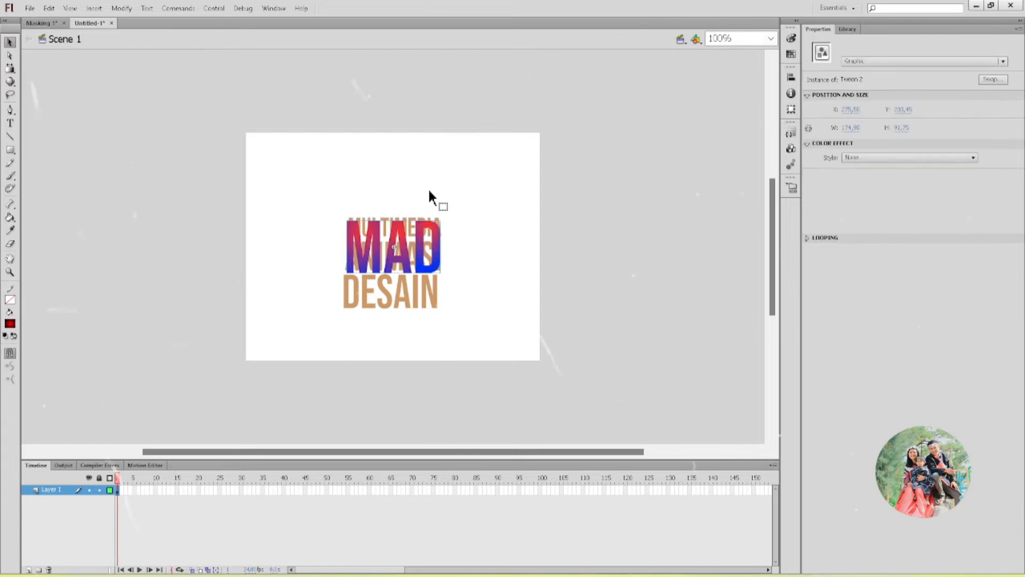
left_click_drag(406, 262, 404, 202)
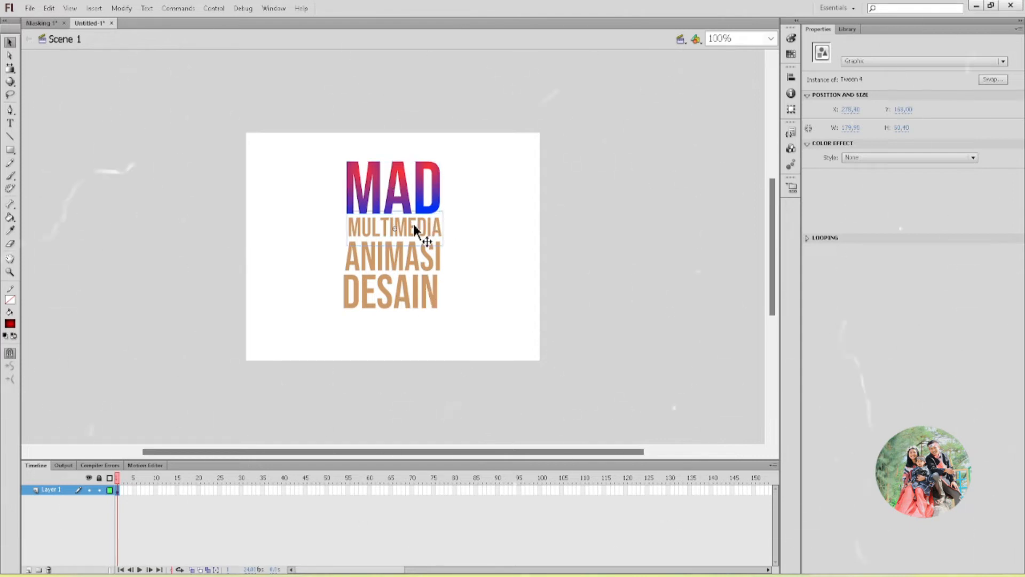
left_click(386, 250)
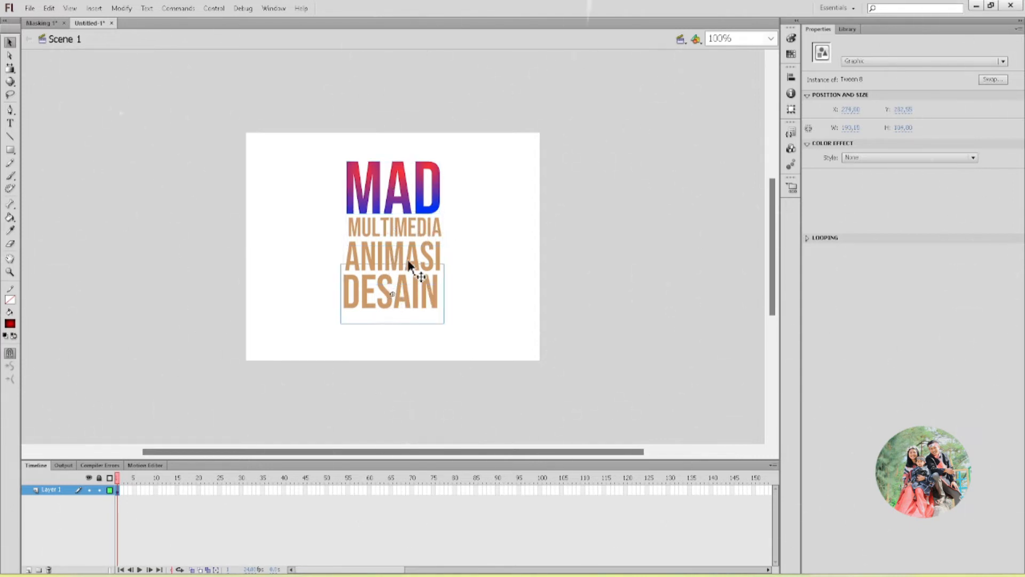
left_click(409, 228)
left_click(405, 197)
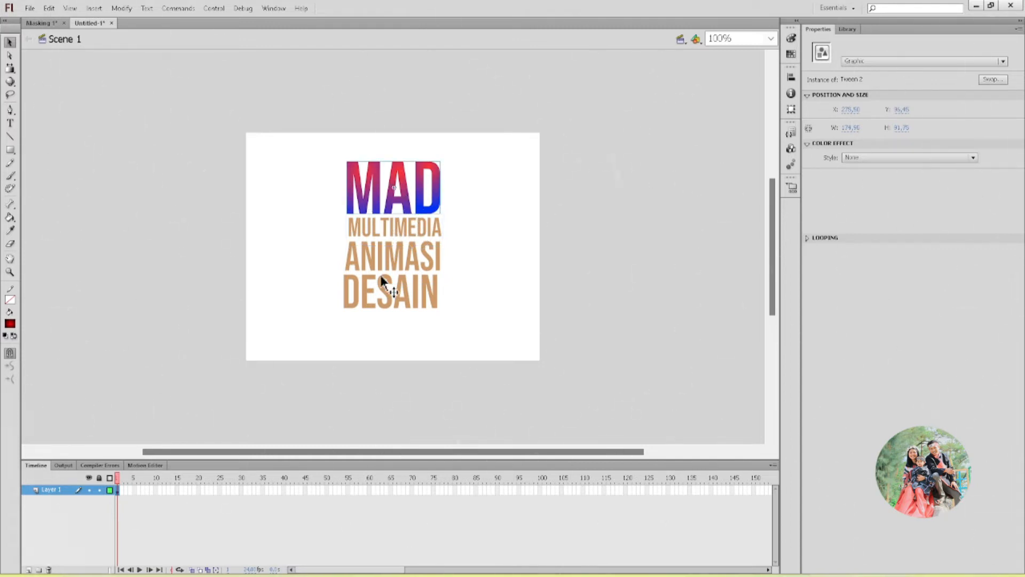
Step: Move MAD, MULTIMEDIA, ANIMASI and DESAIN together slightly left on the stage, to about X 145
left_click_drag(337, 149, 468, 351)
mouse_move(424, 258)
left_mouse_down()
mouse_move(390, 260)
mouse_move(407, 259)
left_mouse_up()
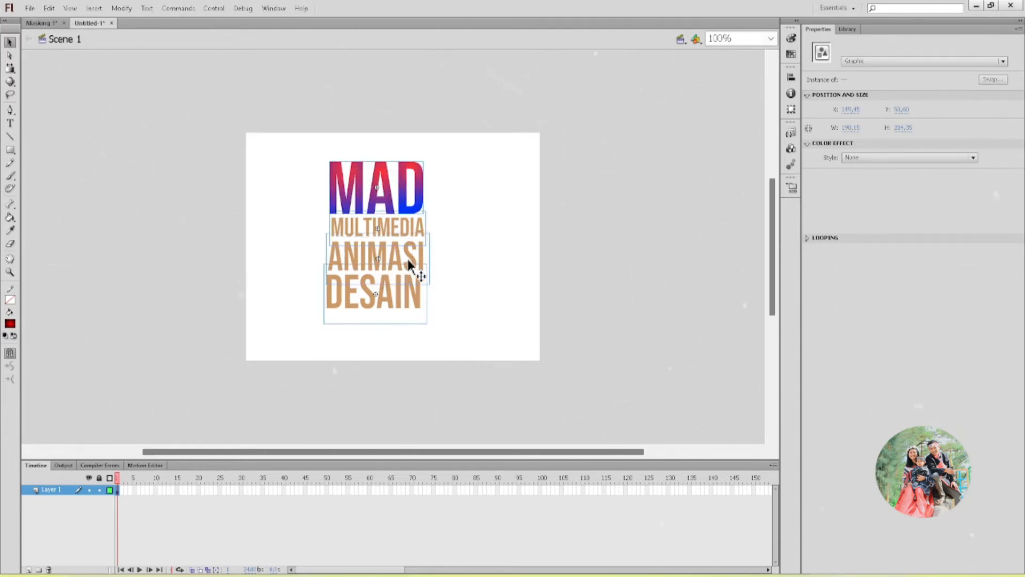
left_click(453, 248)
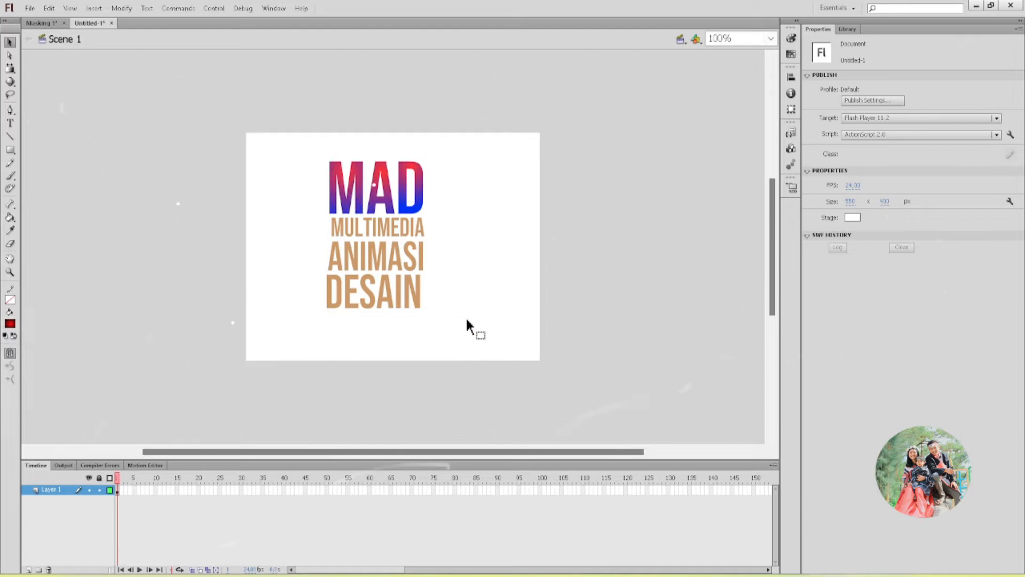
Step: Distribute all four text objects on the stage to separate layers
key("ctrl+a")
right_click(362, 255)
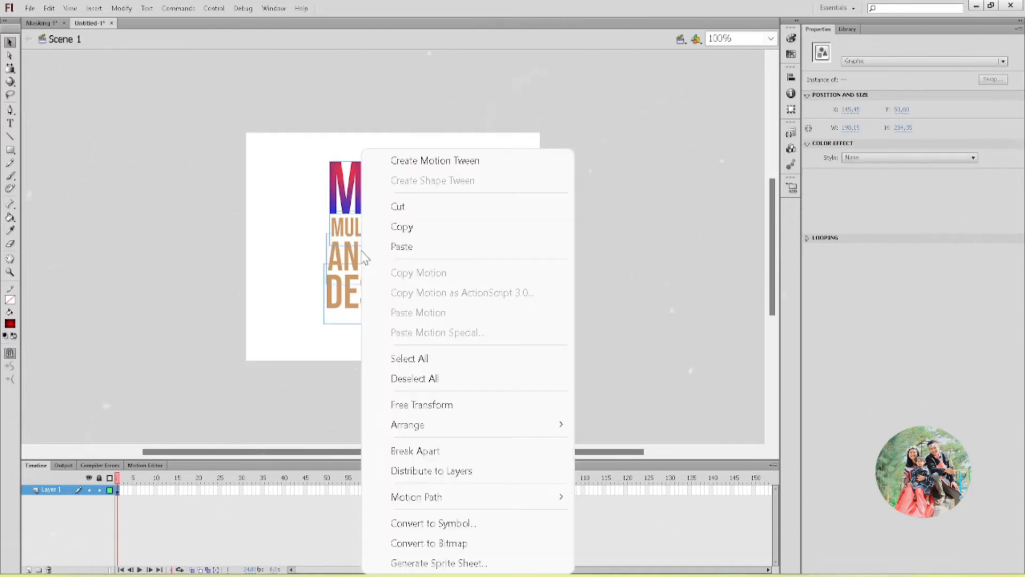
left_click(435, 473)
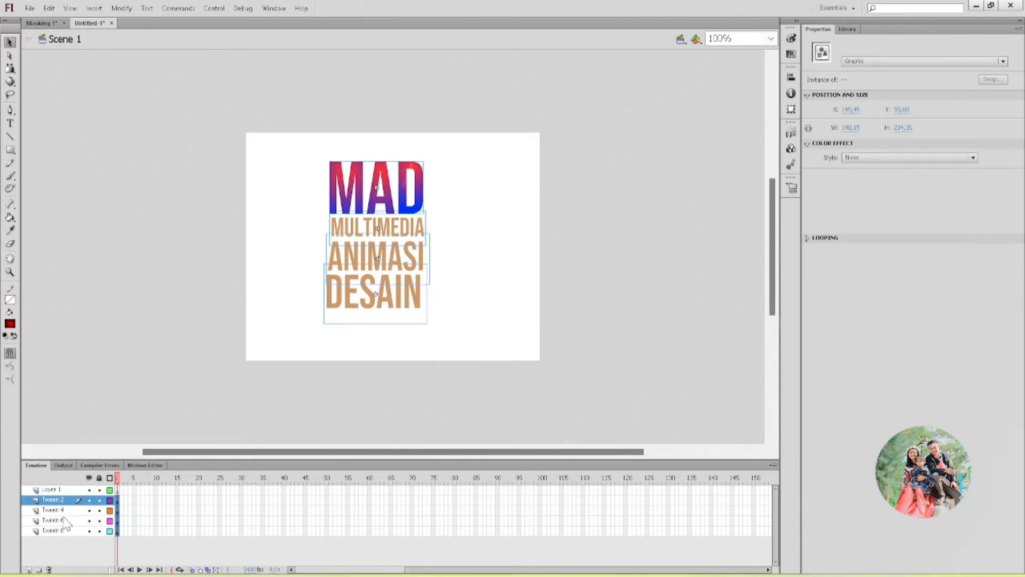
Step: Rename the Tween 2 layer as MAD and the Tween 4 layer as Multimedia
left_click(55, 489)
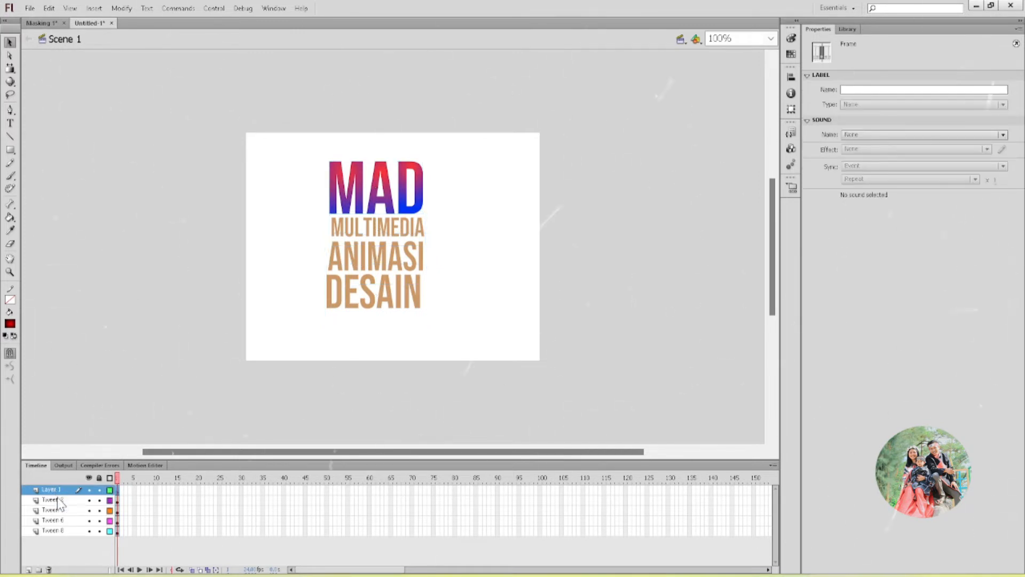
left_click(56, 501)
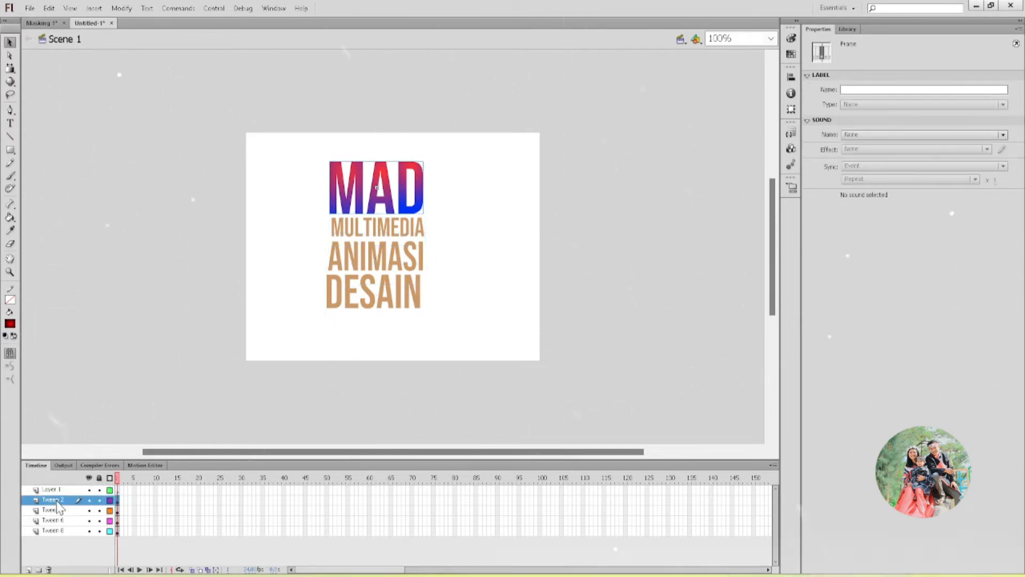
double_click(57, 501)
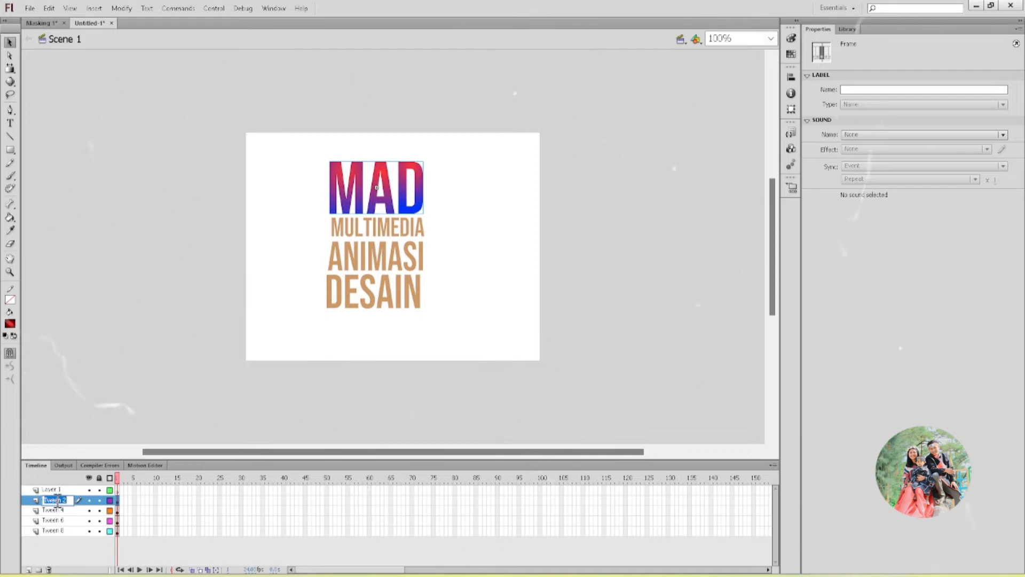
type("MA")
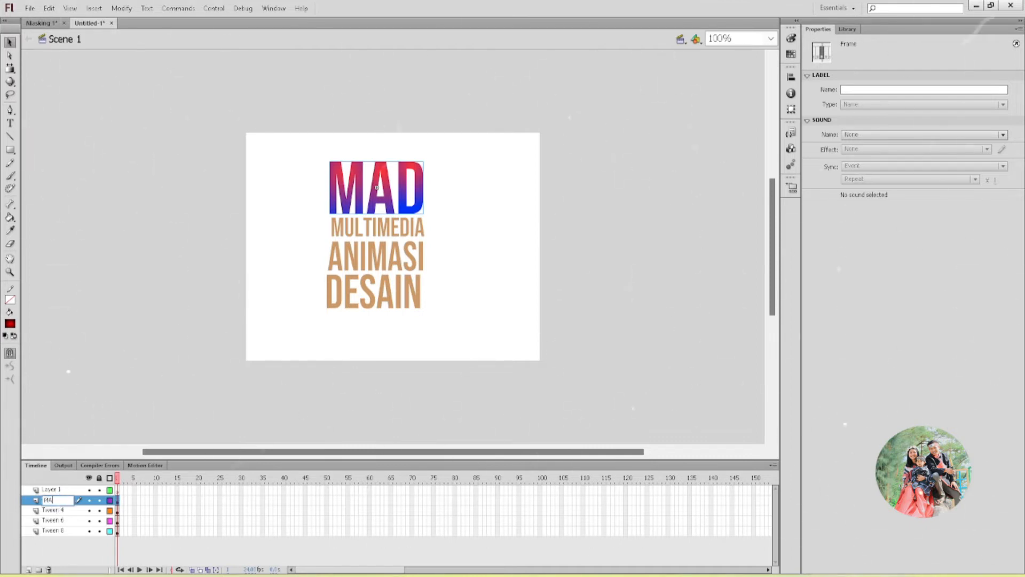
type("D")
key("Return")
double_click(56, 510)
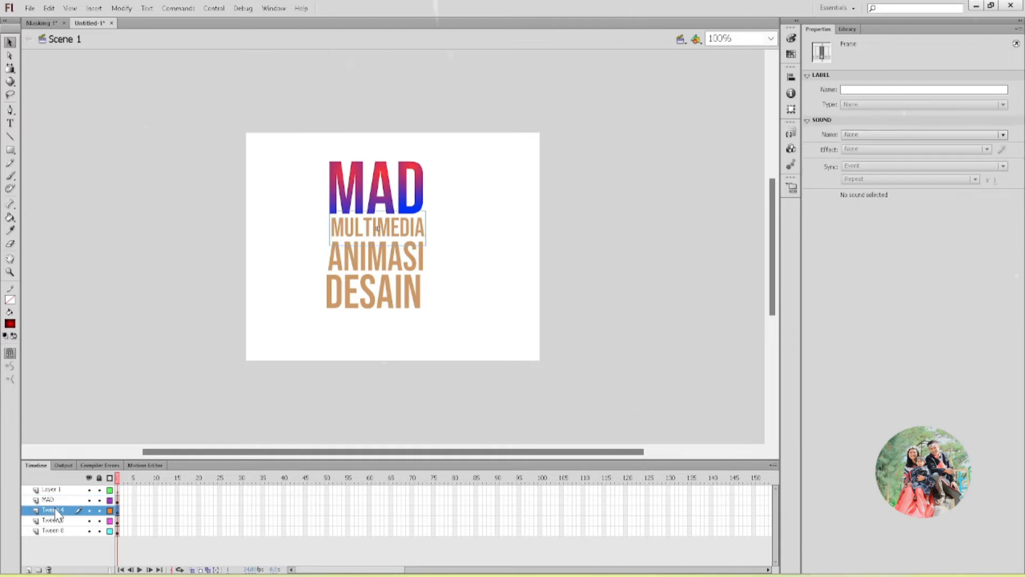
type("Multimedia")
key("Return")
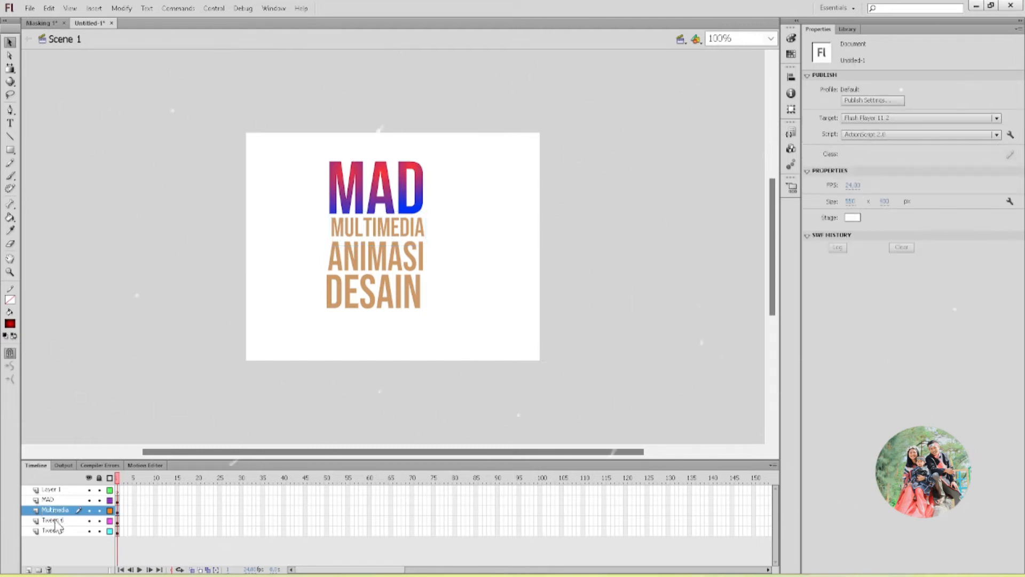
Step: Rename the Tween 6 layer as Animasi and the Tween 8 layer as Desain
double_click(54, 521)
type("A")
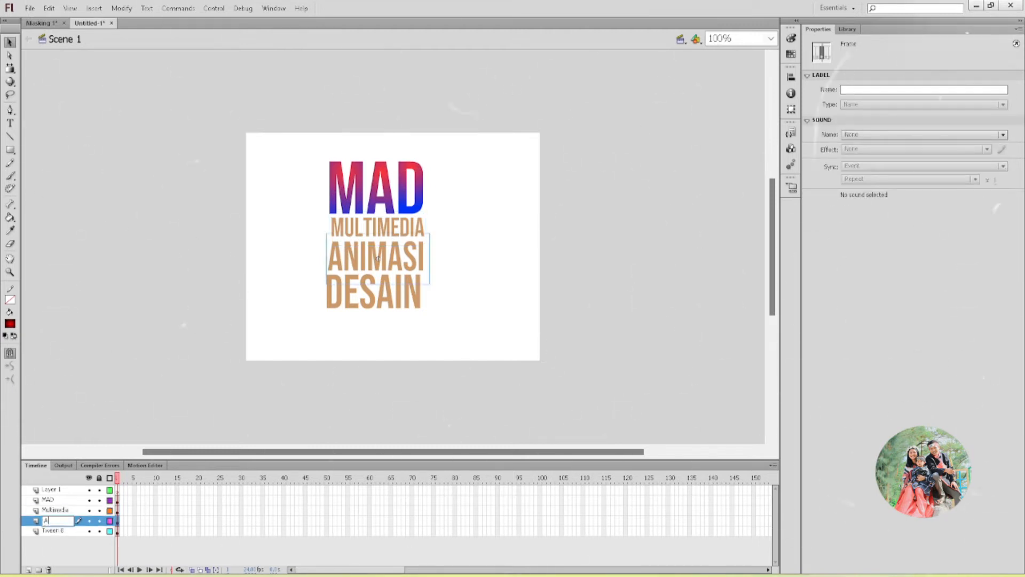
type("nimasi")
key("Return")
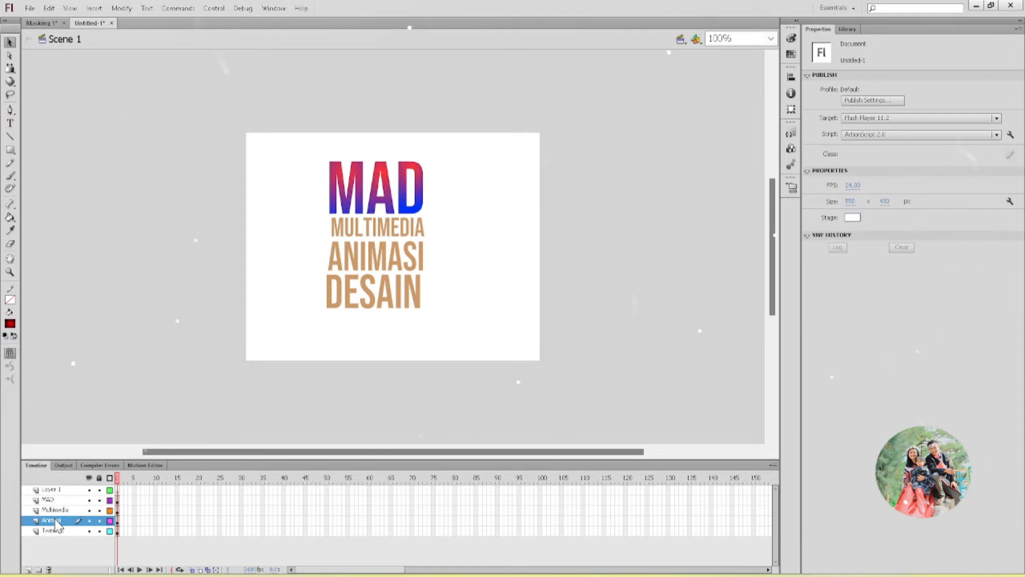
left_click(56, 530)
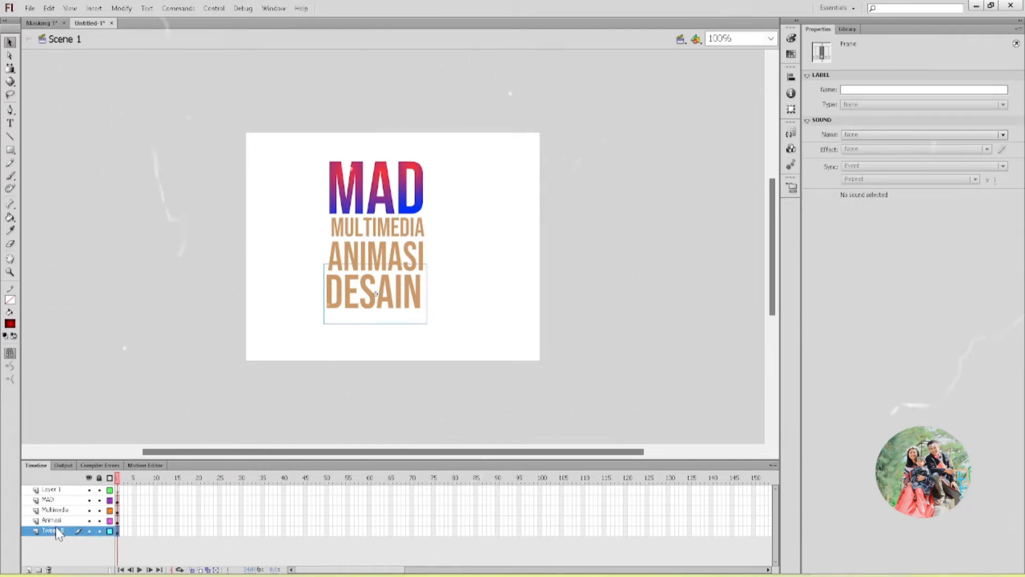
double_click(56, 531)
type("Desain")
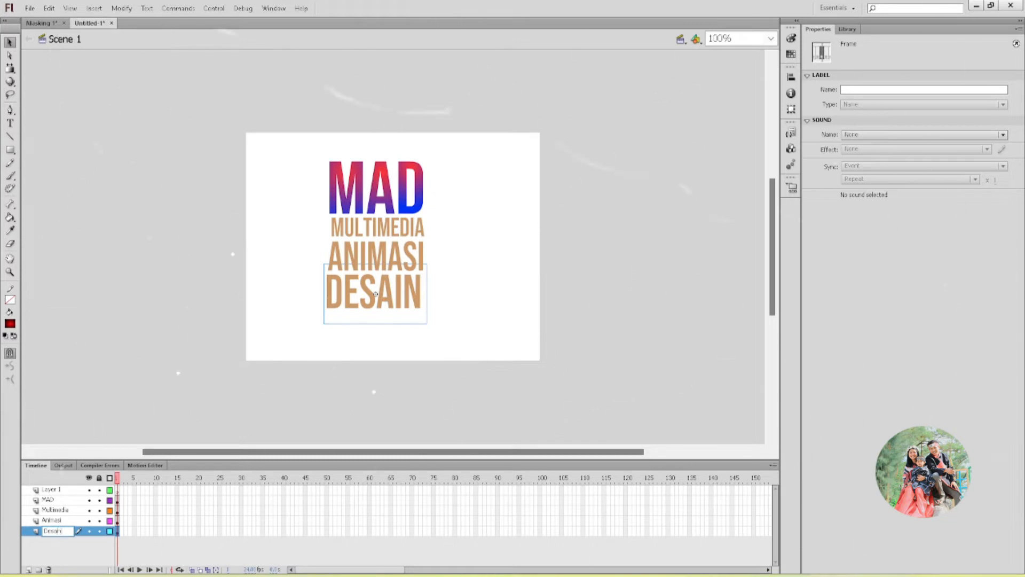
key("Return")
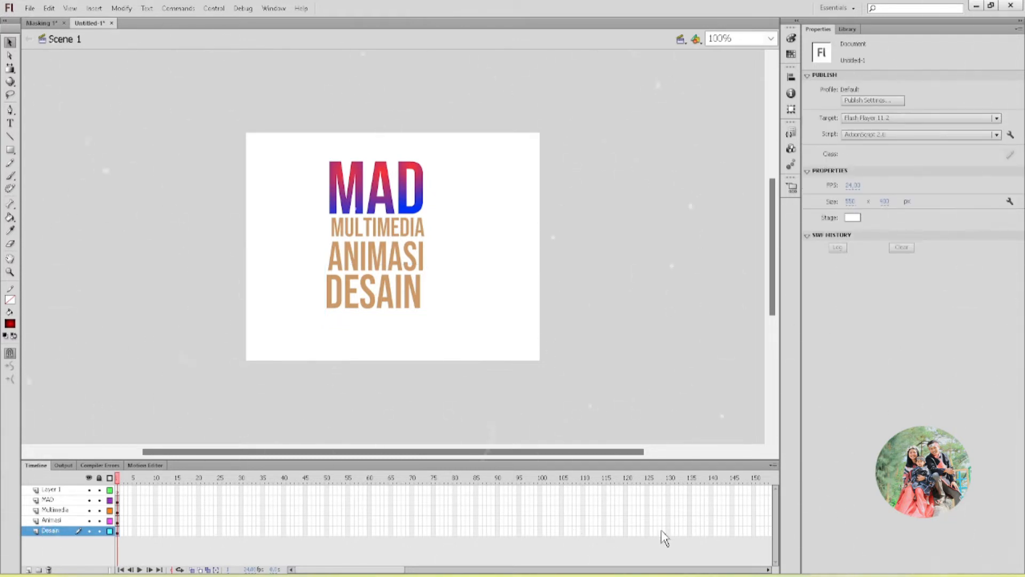
Step: Delete the empty Layer 1 and accept saving the Masking 1 document with auto-recovery enabled
left_click(50, 500)
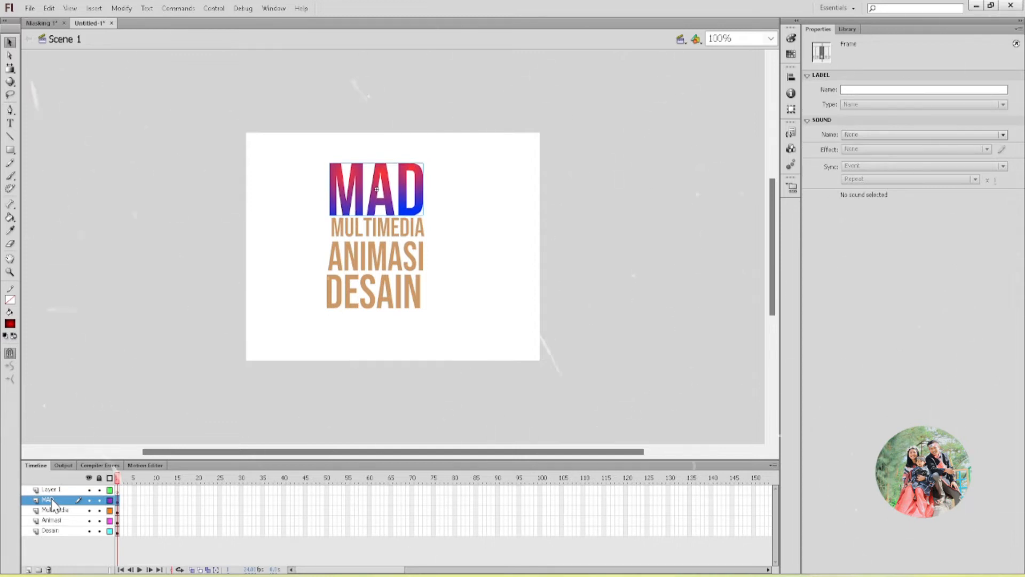
right_click(53, 489)
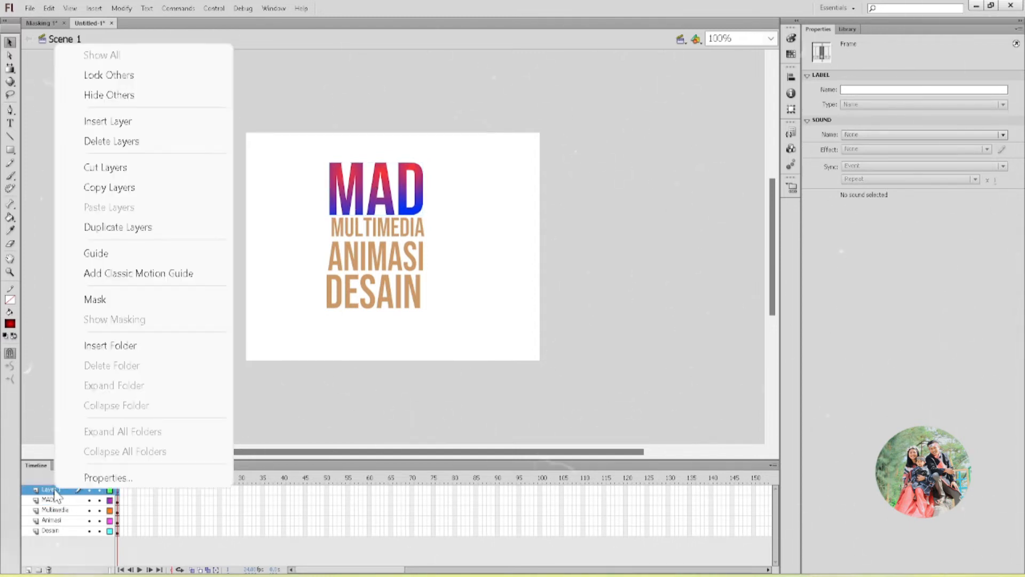
left_click(132, 141)
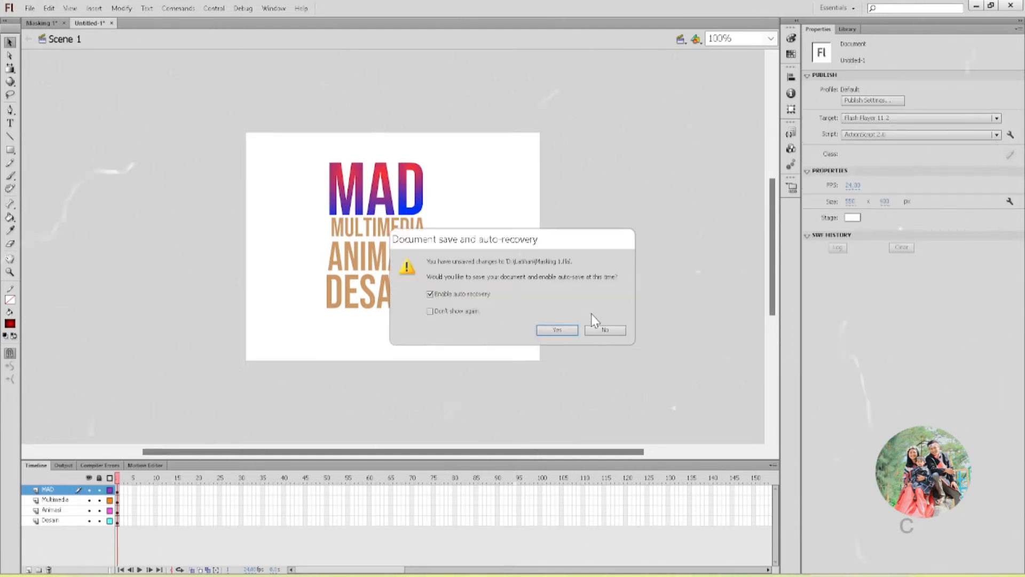
left_click(565, 331)
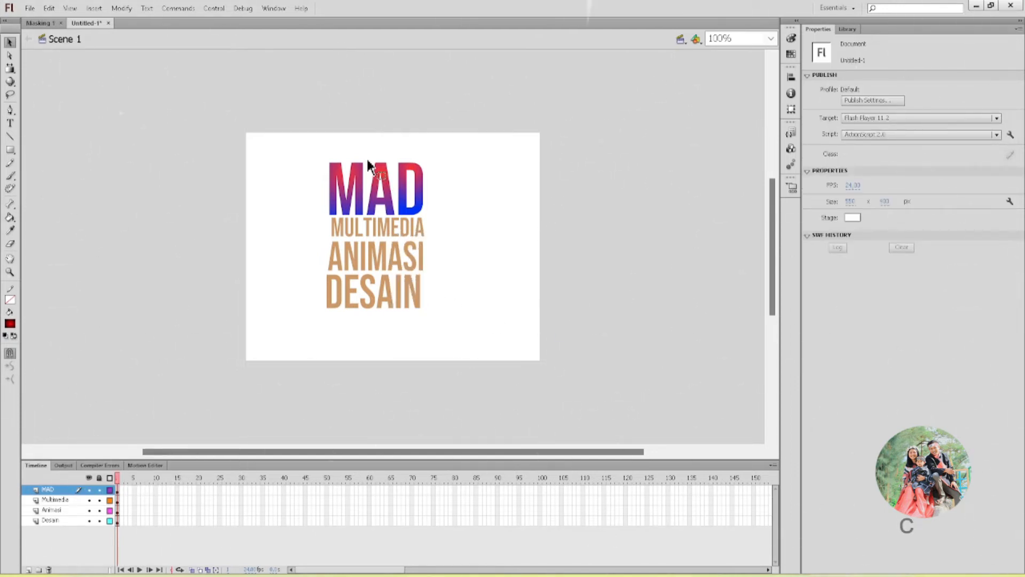
Step: Check which layer each of the four texts is on and compare the layout with the Masking 1 document
left_click(376, 198)
left_click(372, 224)
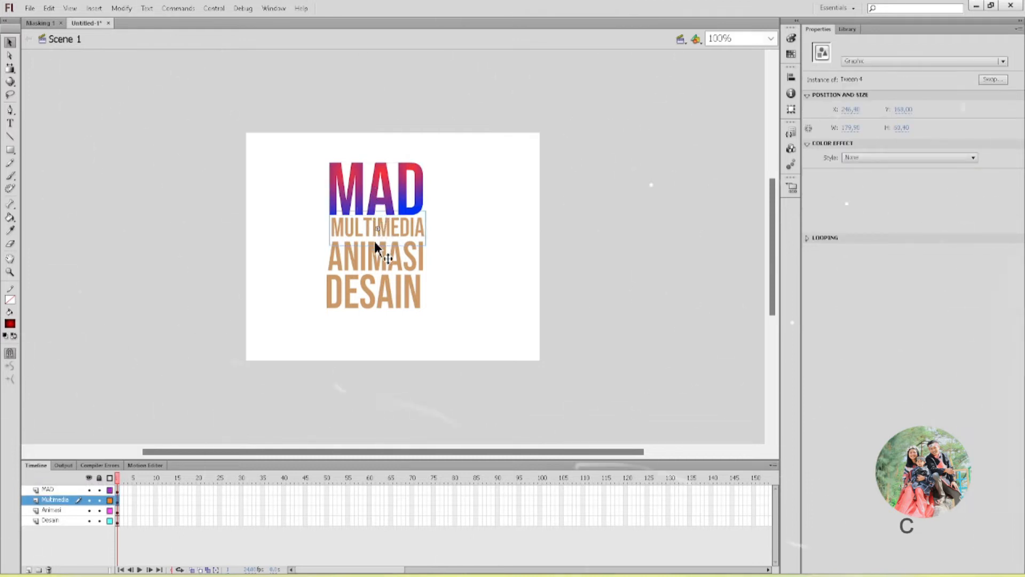
left_click(373, 252)
left_click(376, 289)
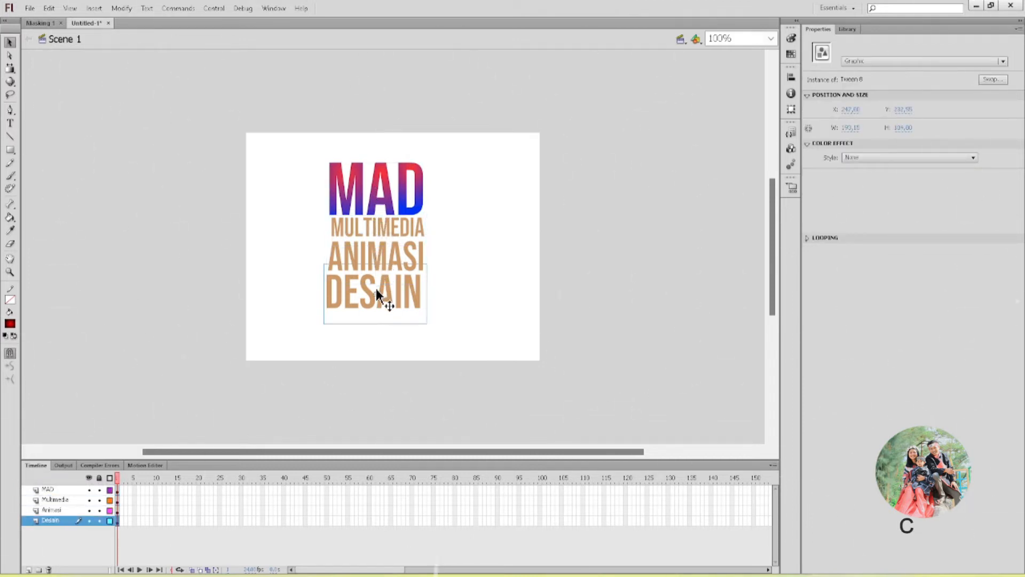
left_click(400, 241)
left_click(395, 253)
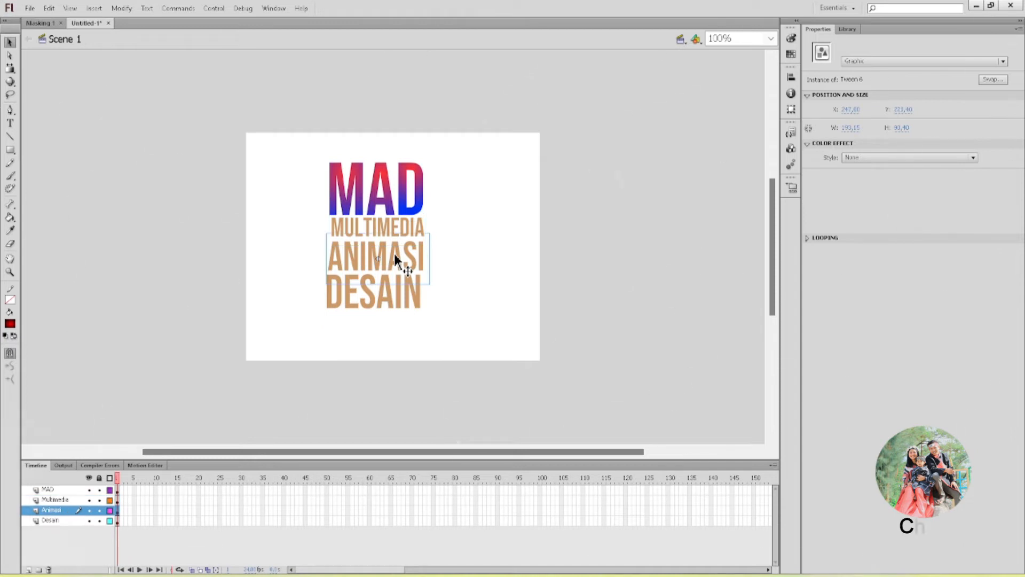
left_click(383, 195)
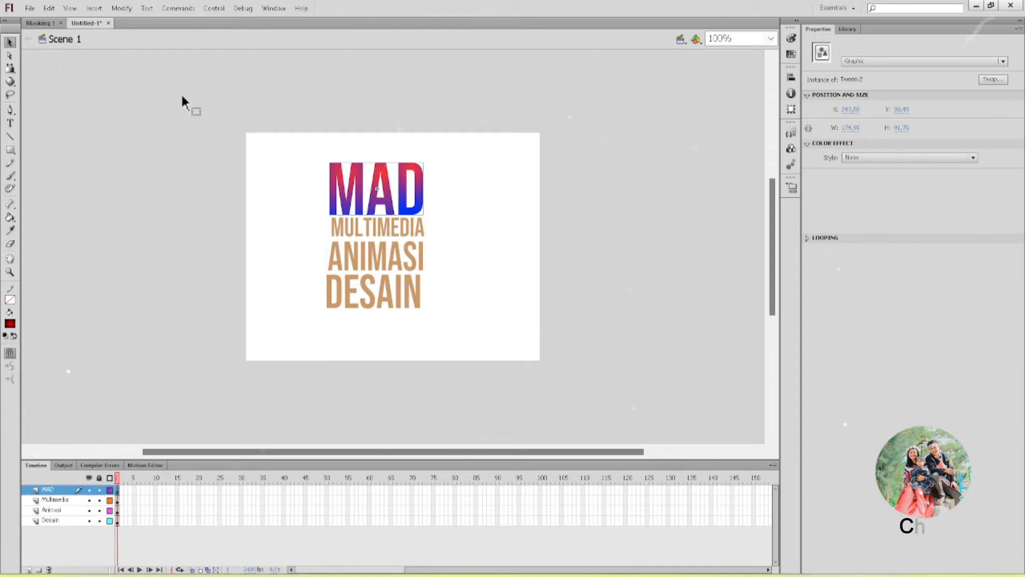
left_click(41, 23)
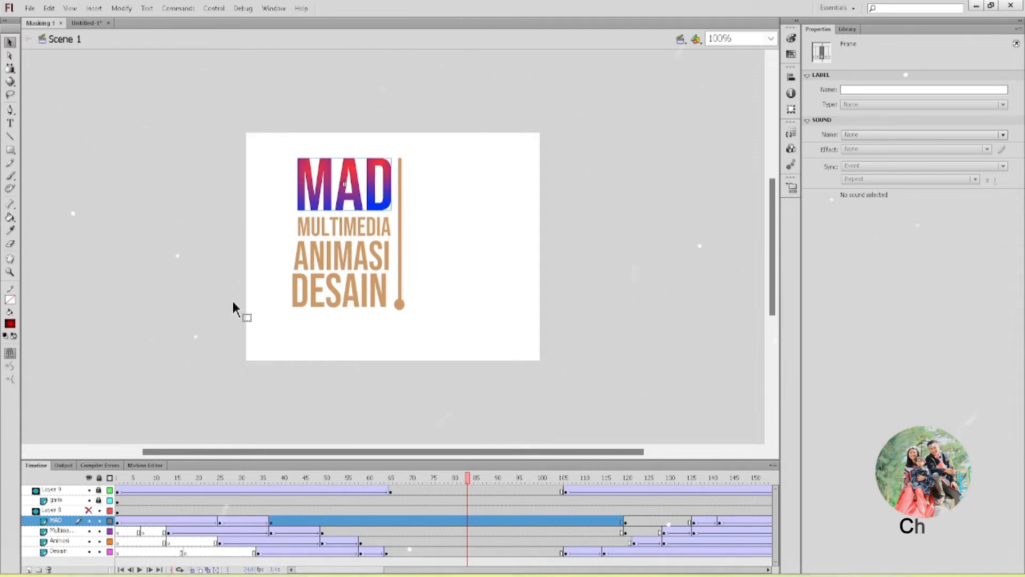
left_click(82, 23)
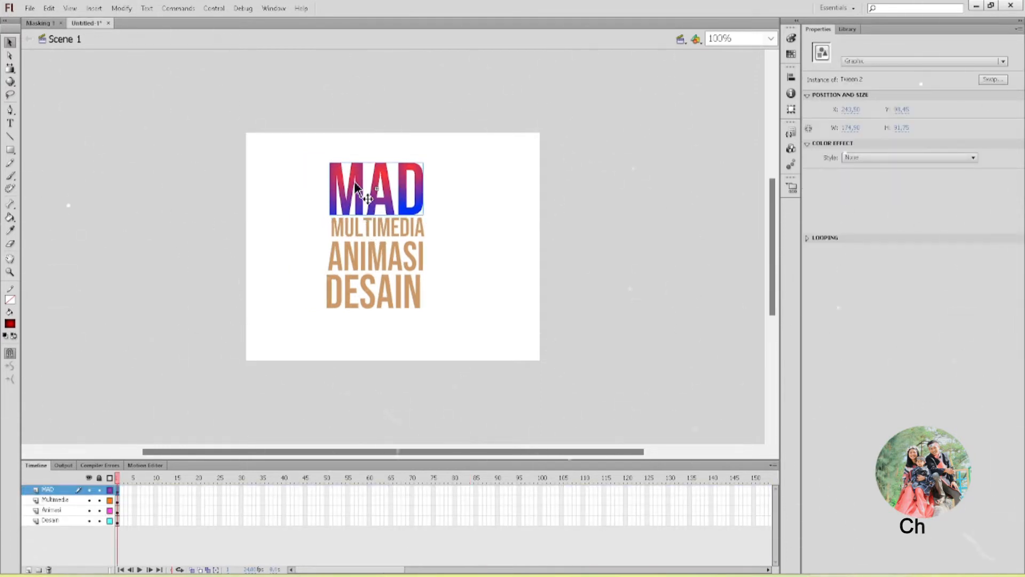
left_click(451, 201)
left_click(420, 204)
left_click(451, 199)
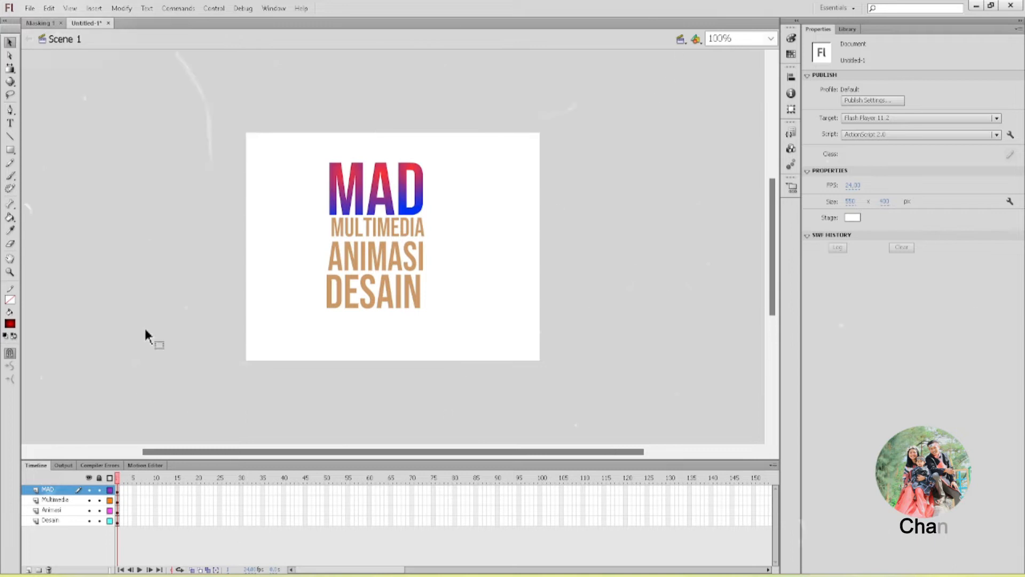
Step: Add a new layer above MAD and name it Kotak
left_click(29, 568)
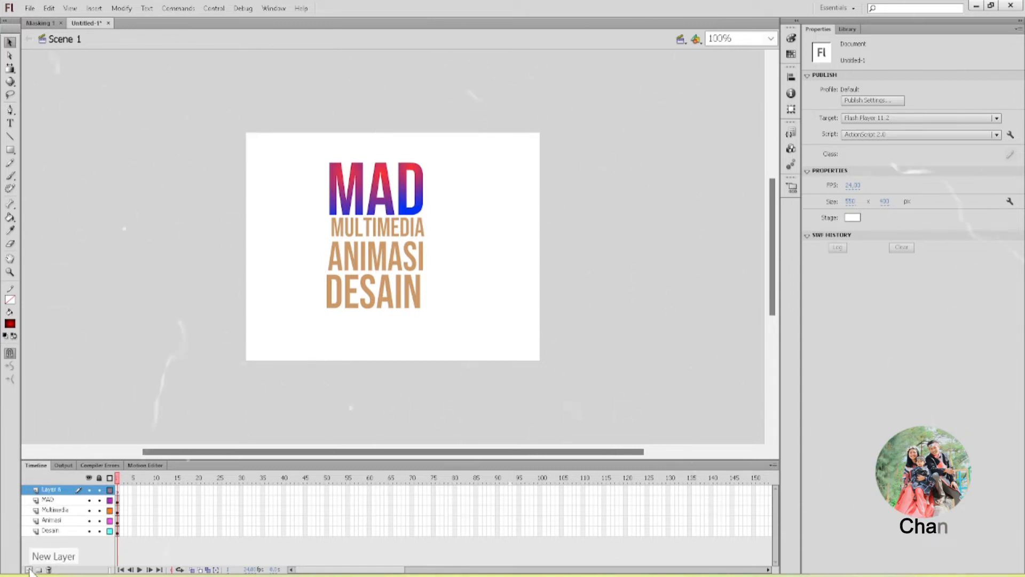
double_click(56, 492)
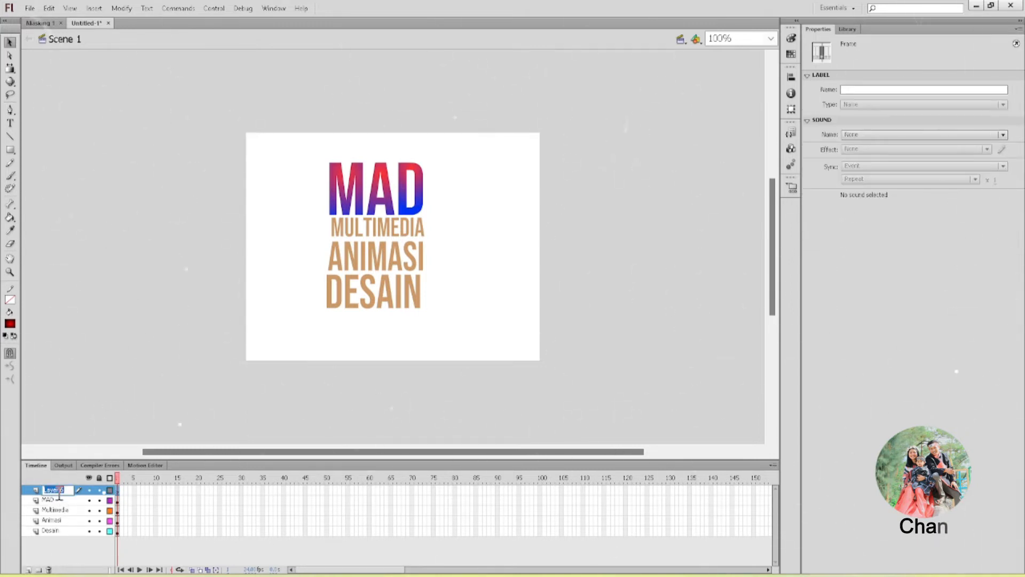
type("Kotak")
key("Return")
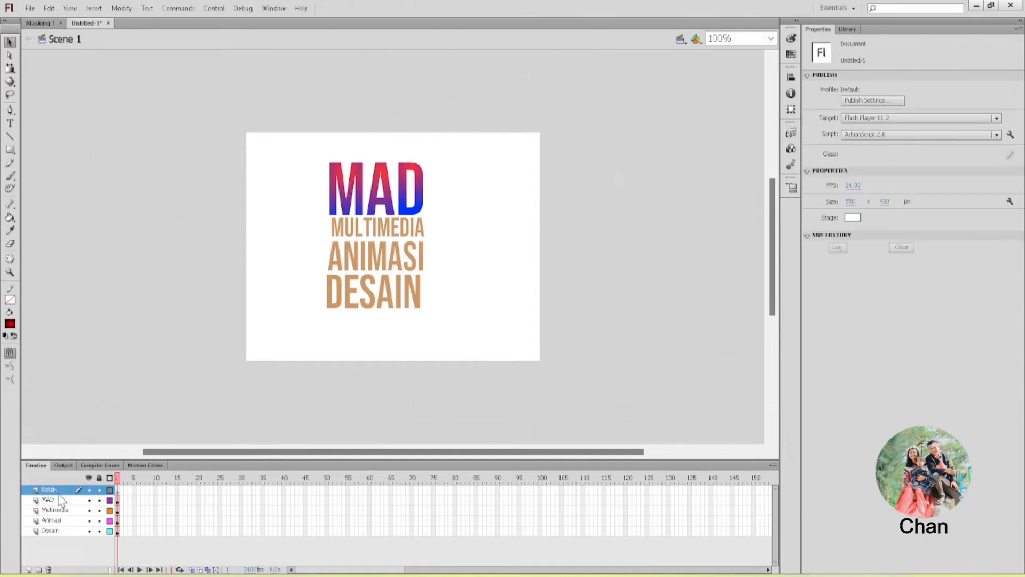
Step: Draw a narrow vertical rectangle about 13 px wide and 245 px high beside the texts on the Kotak layer
left_click(9, 136)
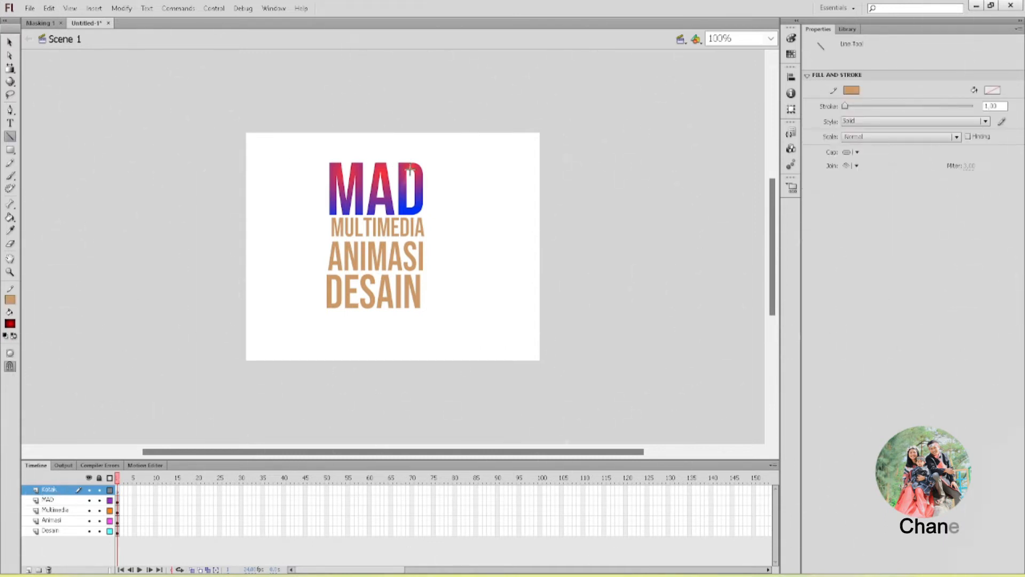
left_click(10, 150)
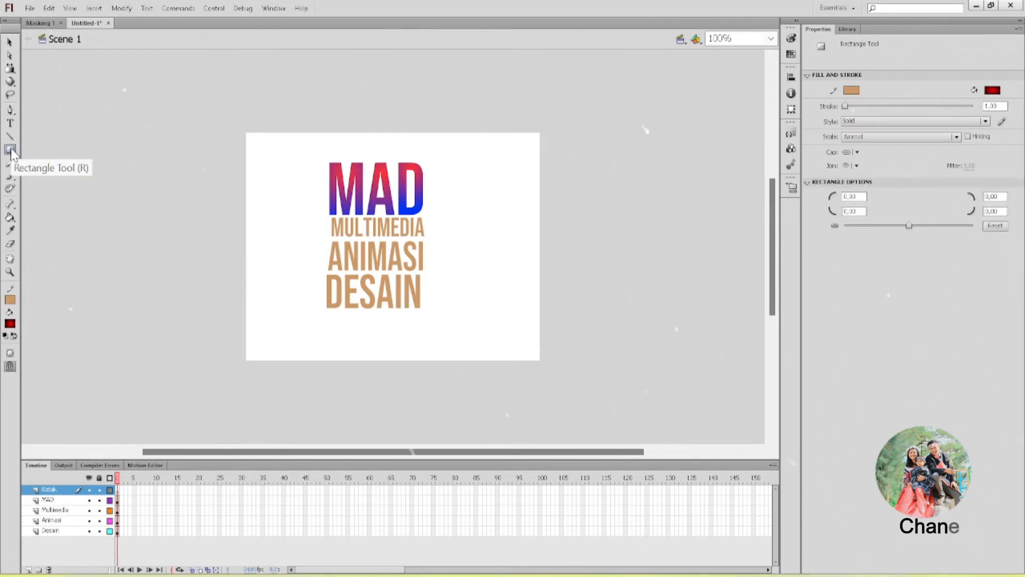
left_click_drag(282, 175, 286, 314)
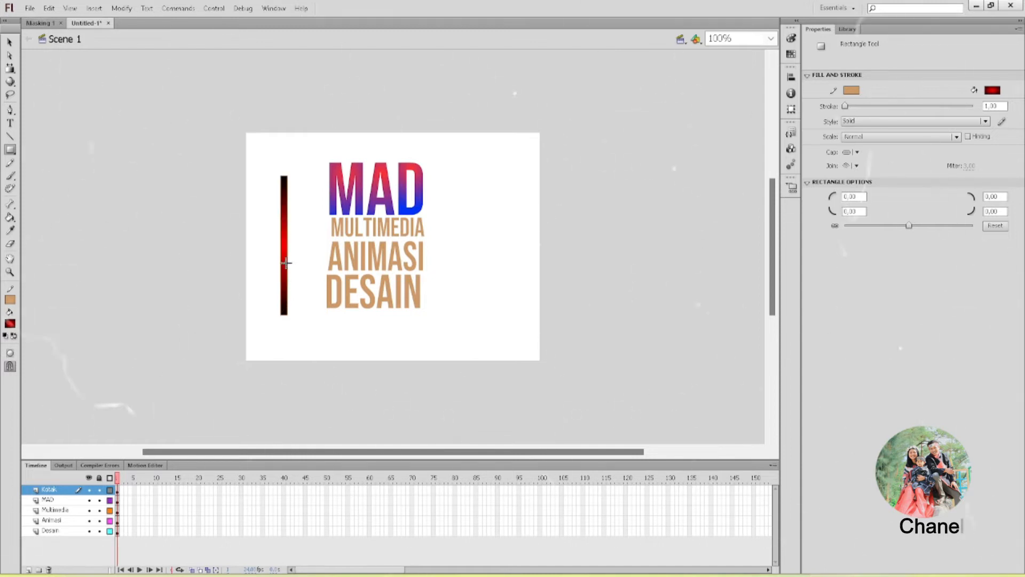
Step: Remove the outline of the Kotak rectangle and change its fill to a solid golden orange
left_click(10, 43)
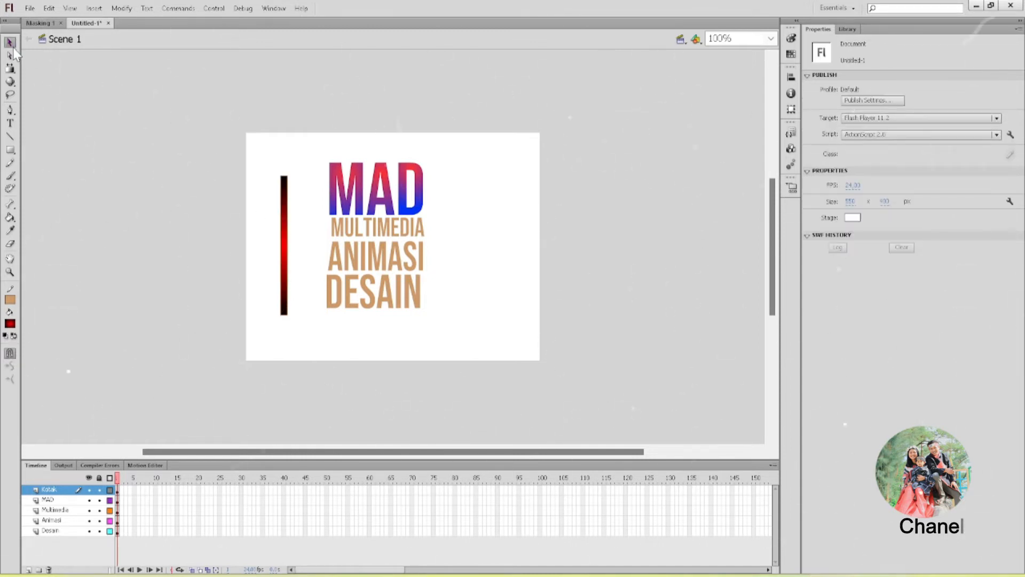
left_click(283, 238)
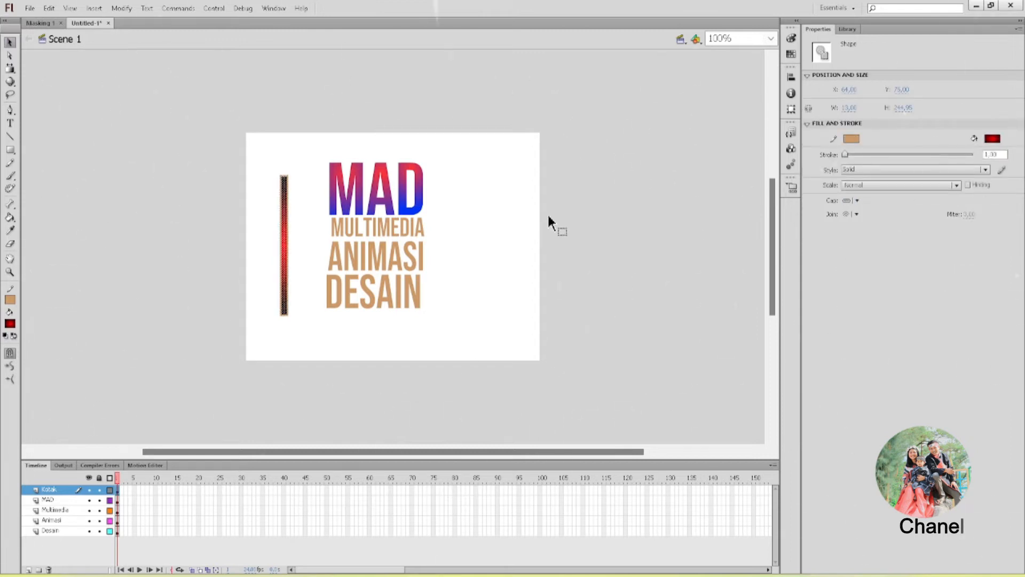
left_click(852, 139)
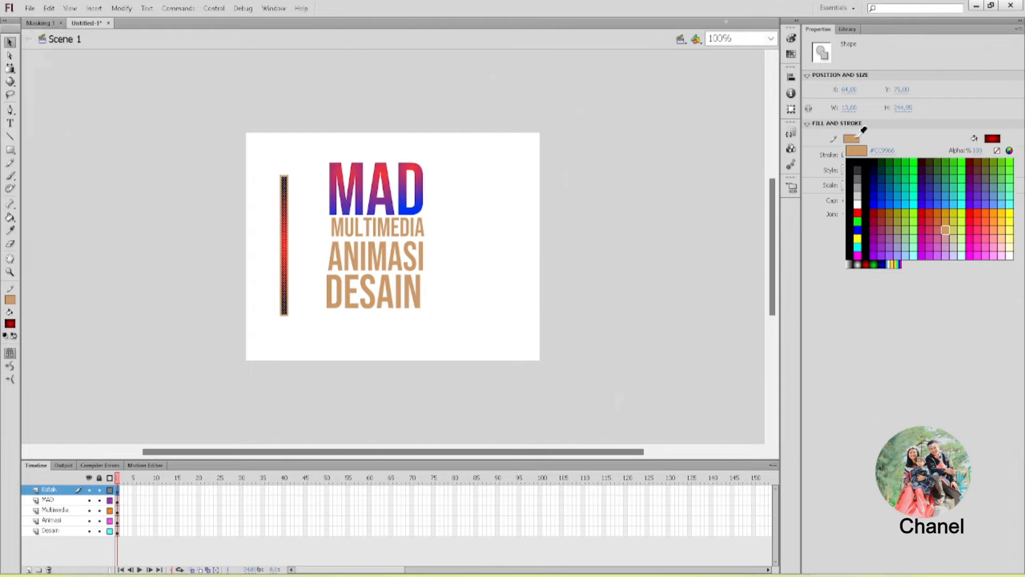
left_click(997, 152)
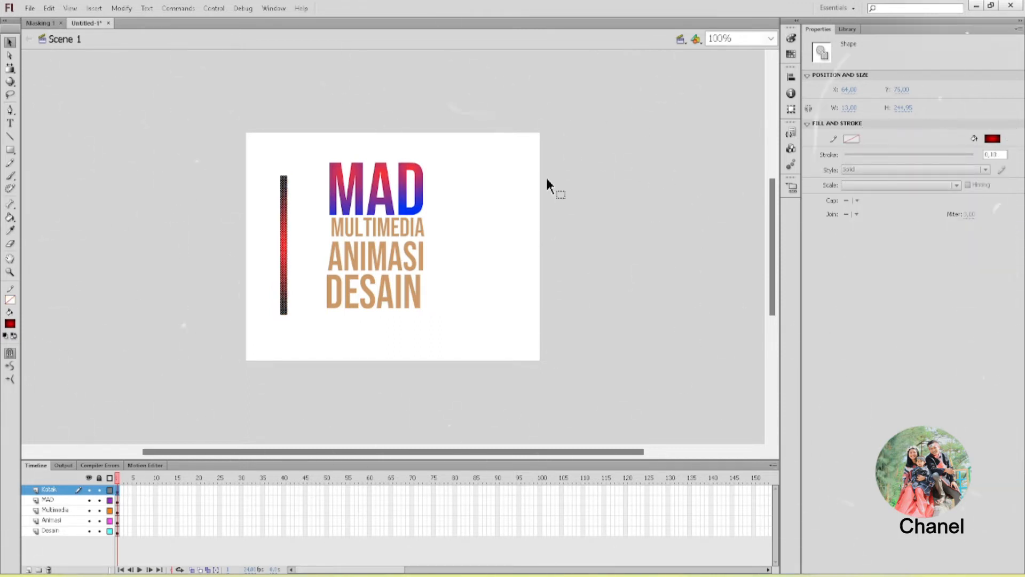
left_click(992, 140)
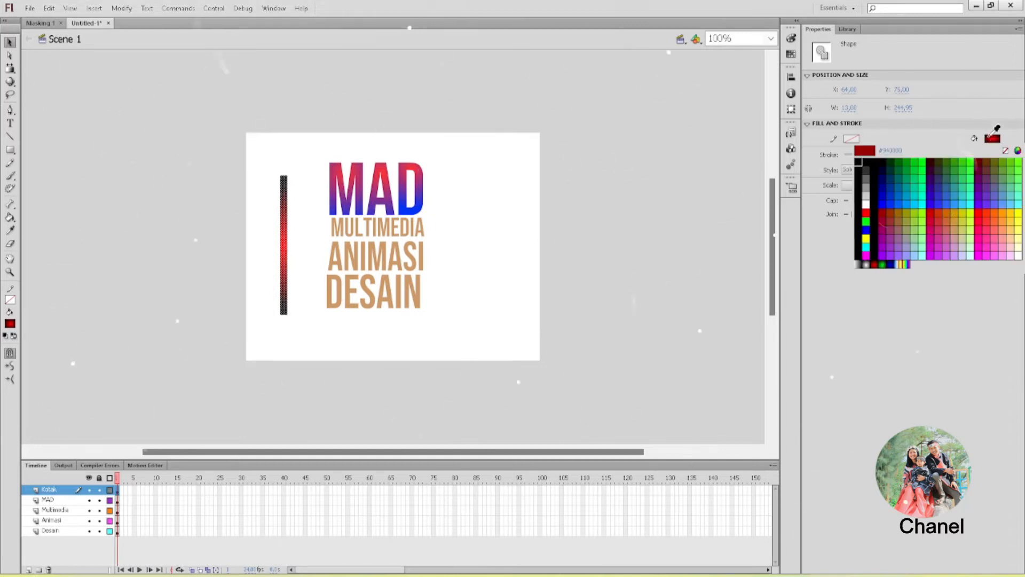
left_click(957, 219)
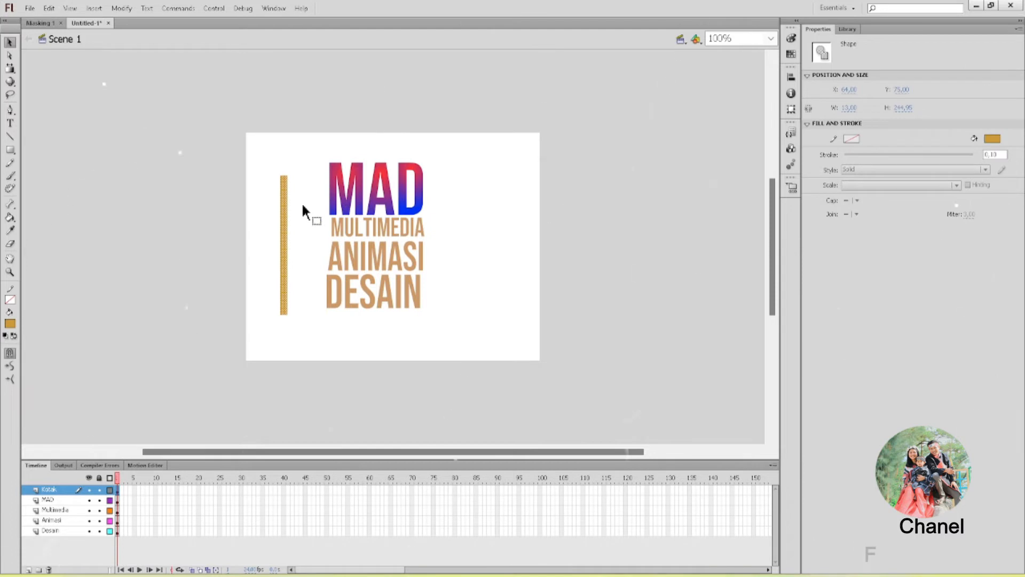
Step: Place the golden bar just right of the texts and stretch it to span from MAD down to DESAIN
left_click_drag(284, 221, 434, 205)
key("q")
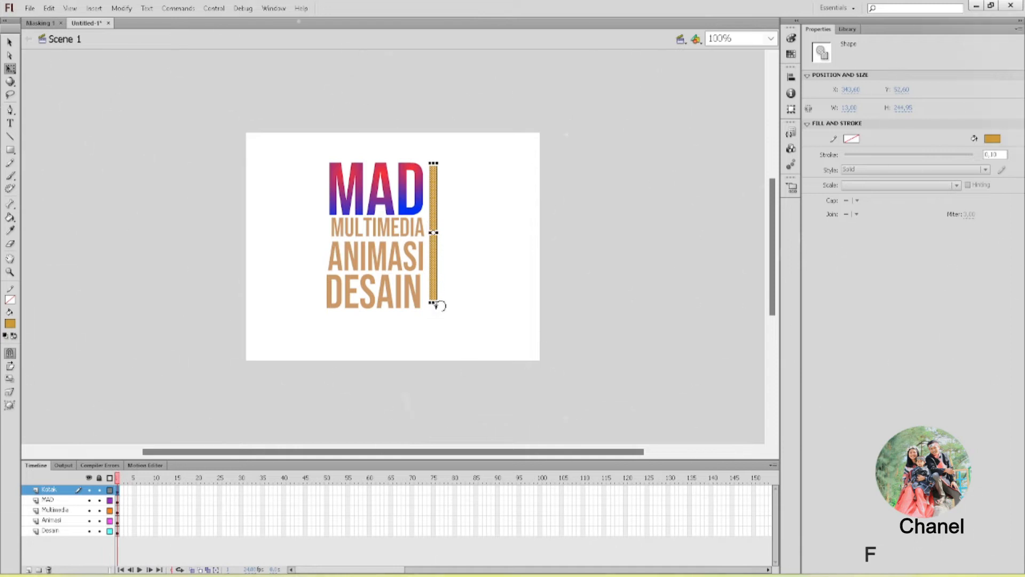
left_click_drag(433, 305, 433, 313)
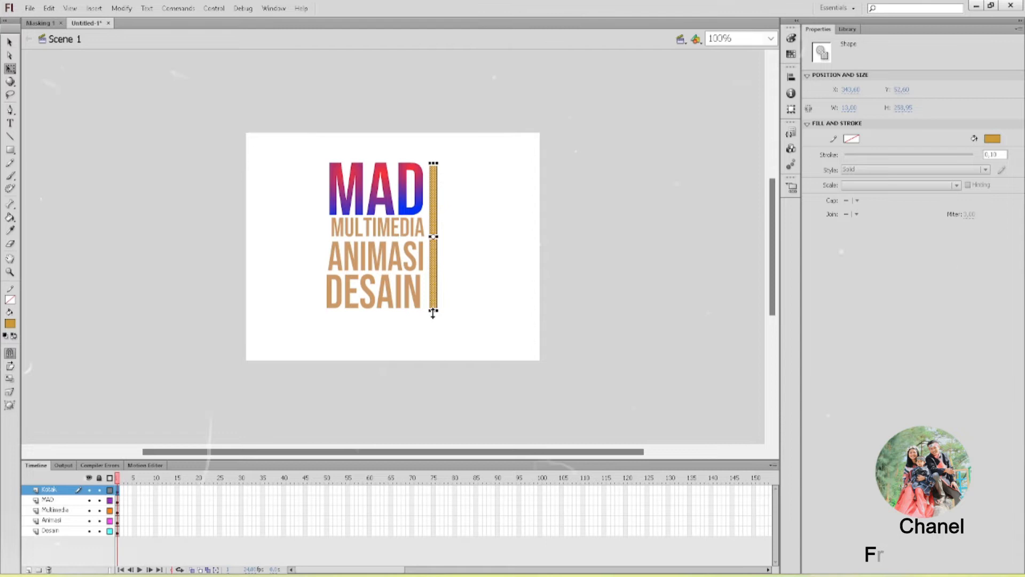
left_click(484, 295)
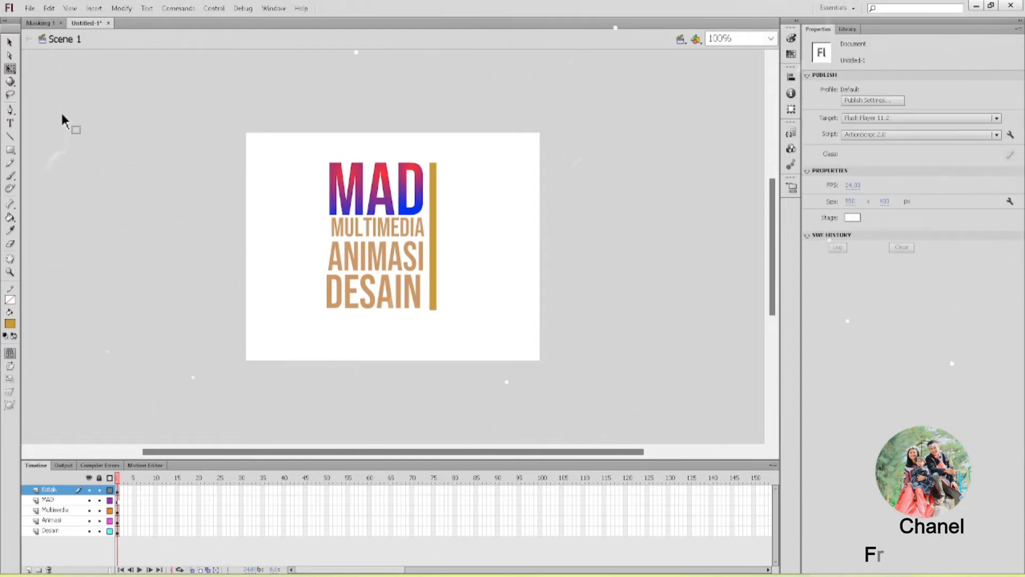
left_click(10, 42)
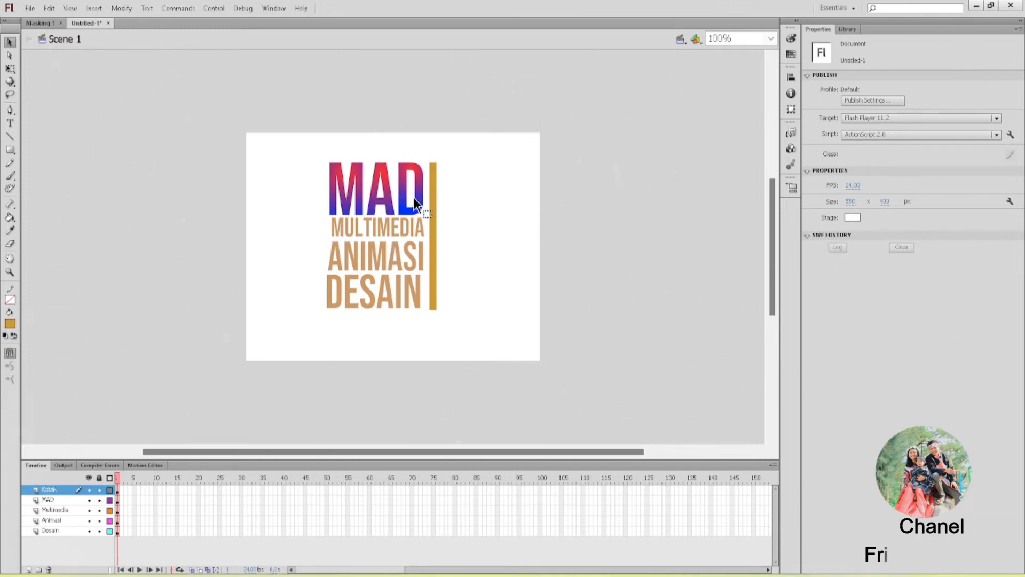
Step: Play the test movie of Masking 1 to review its animation, then return to the untitled document
left_click(43, 24)
key("ctrl+Return")
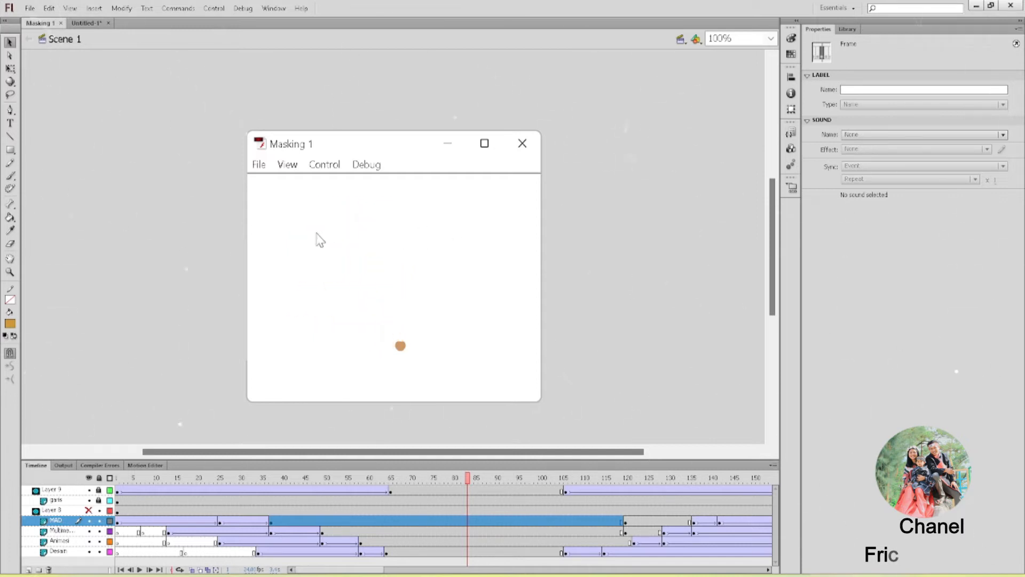
left_click(522, 143)
left_click(87, 23)
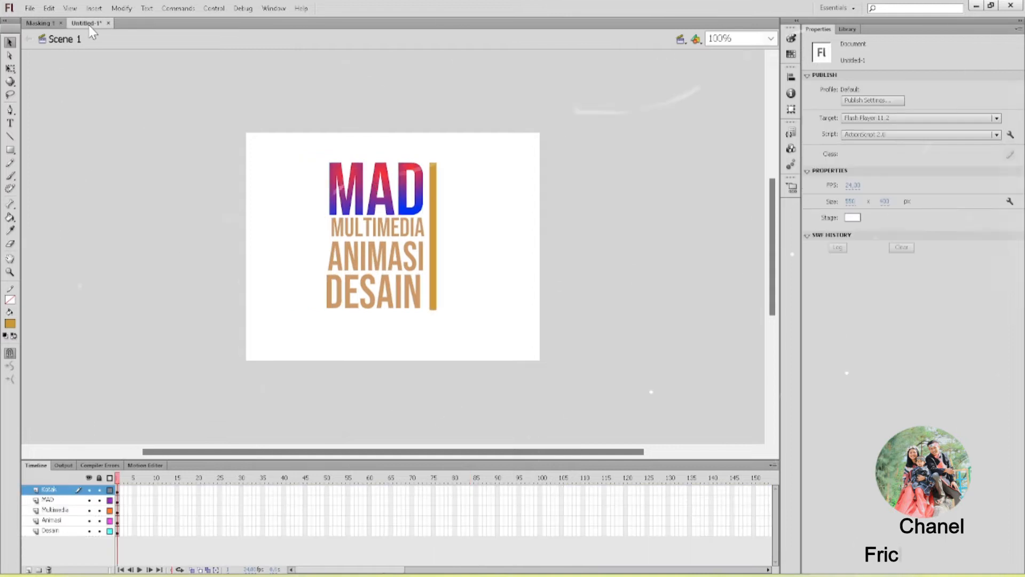
Step: Insert a keyframe at frame 25 on the MAD layer
left_click(379, 202)
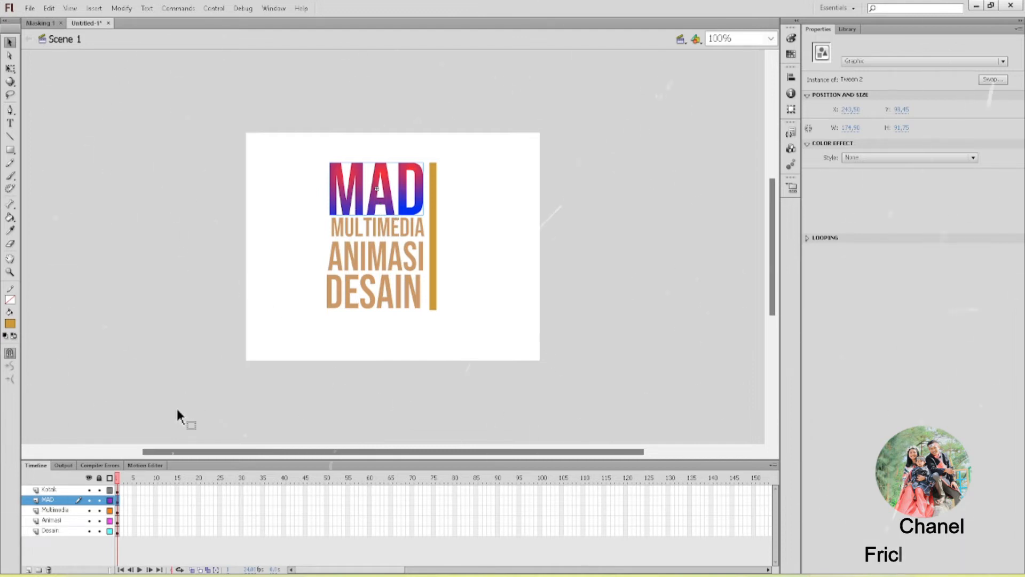
left_click(220, 500)
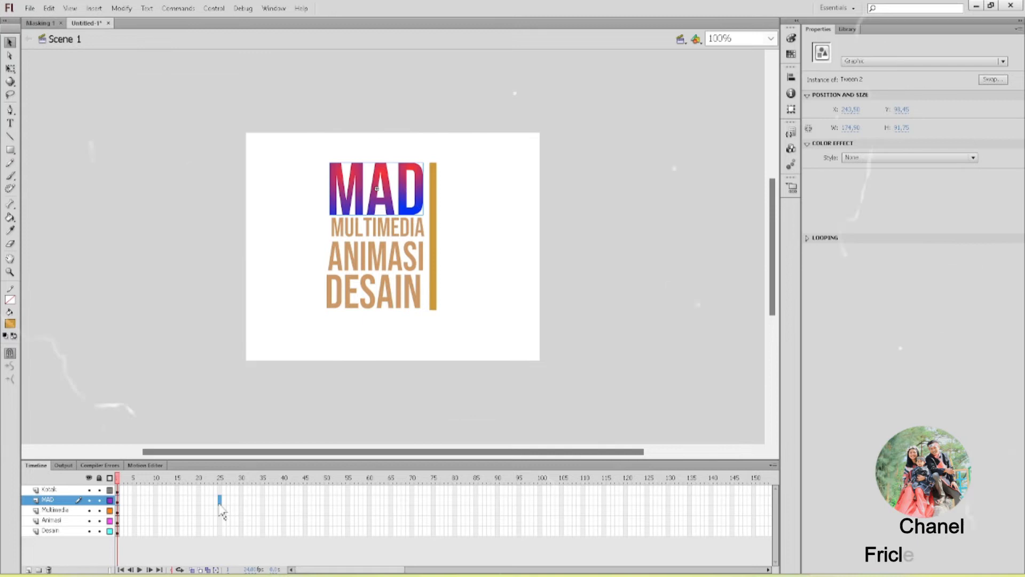
right_click(220, 510)
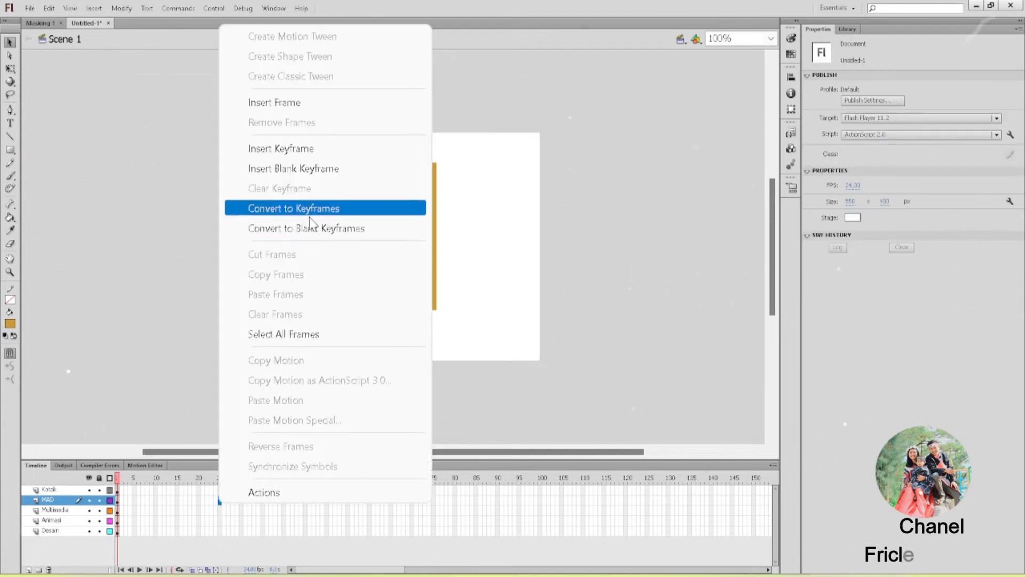
left_click(334, 148)
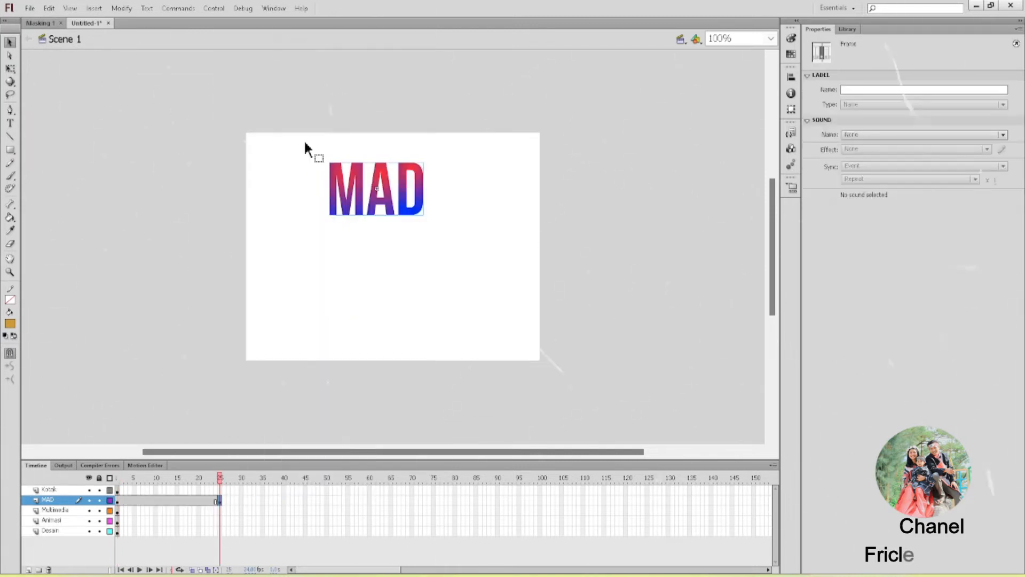
Step: Extend the Multimedia, Animasi, Desain and Kotak layers to frame 25 with regular frames
left_click_drag(219, 511, 220, 530)
right_click(219, 528)
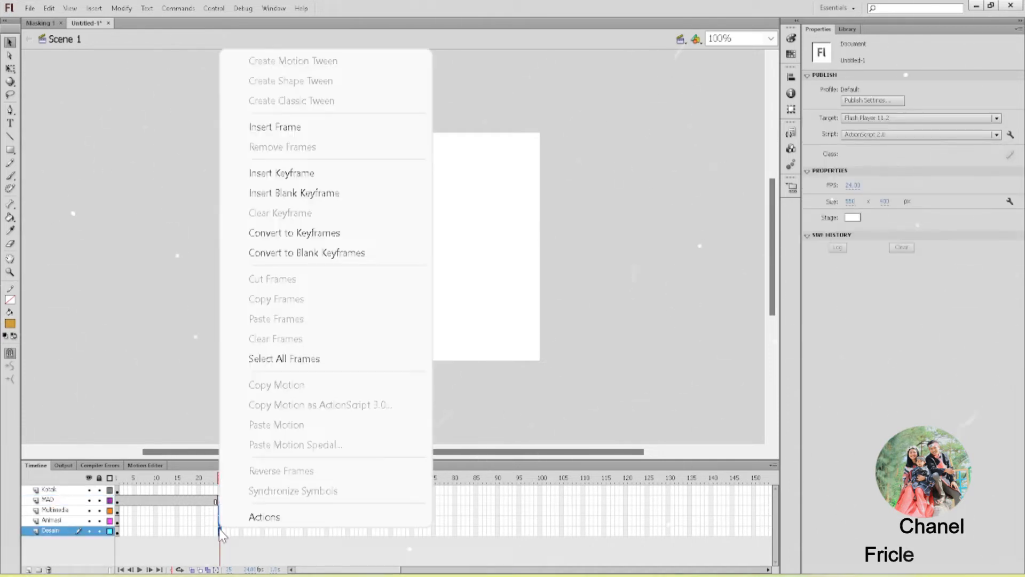
left_click(275, 127)
left_click(220, 478)
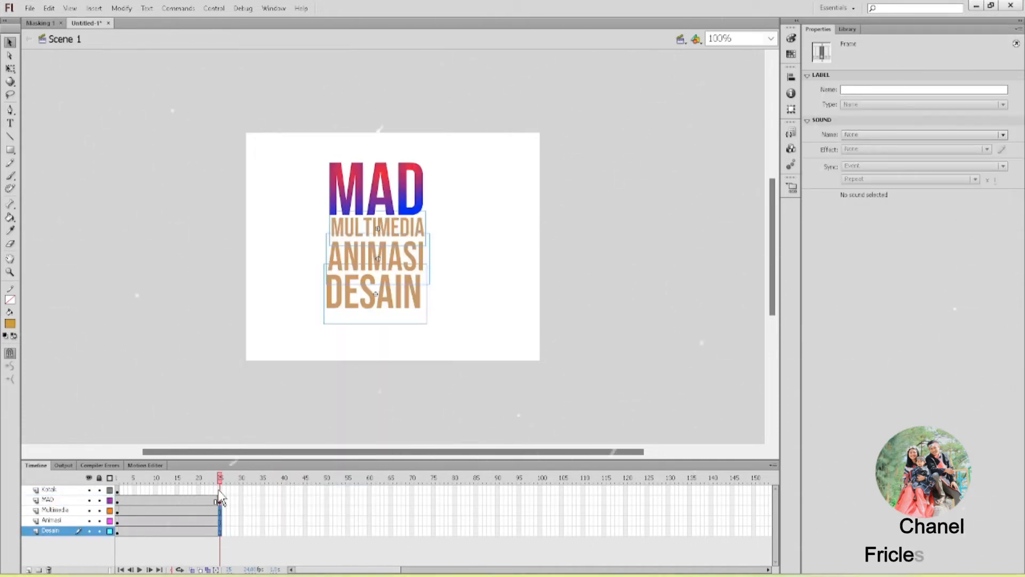
left_click(219, 489)
right_click(219, 490)
left_click(302, 87)
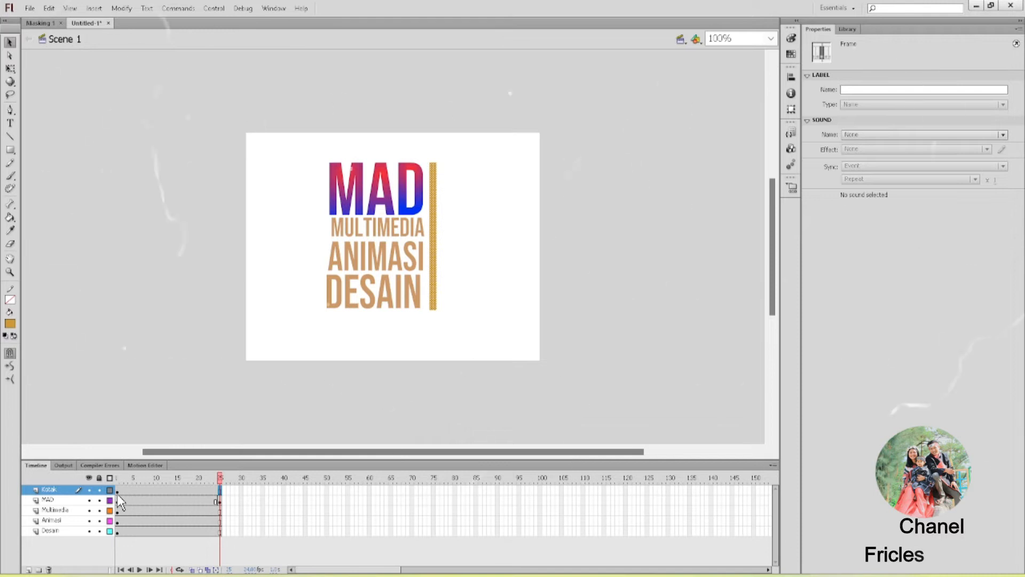
Step: Lock every layer except MAD and move the MAD text at frame 1 just right of the bar, to about X 450
left_click(99, 478)
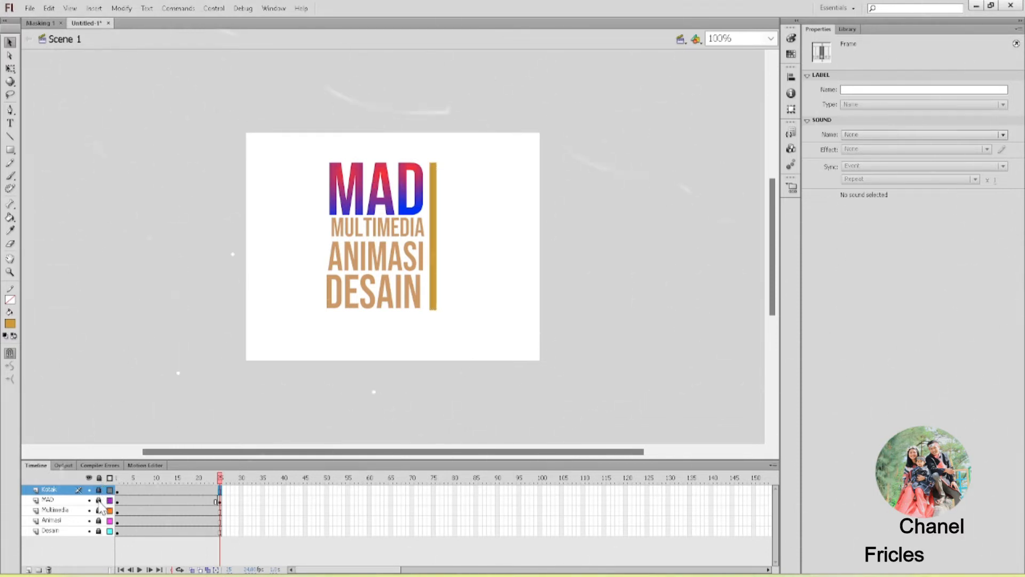
left_click(99, 500)
left_click(416, 202)
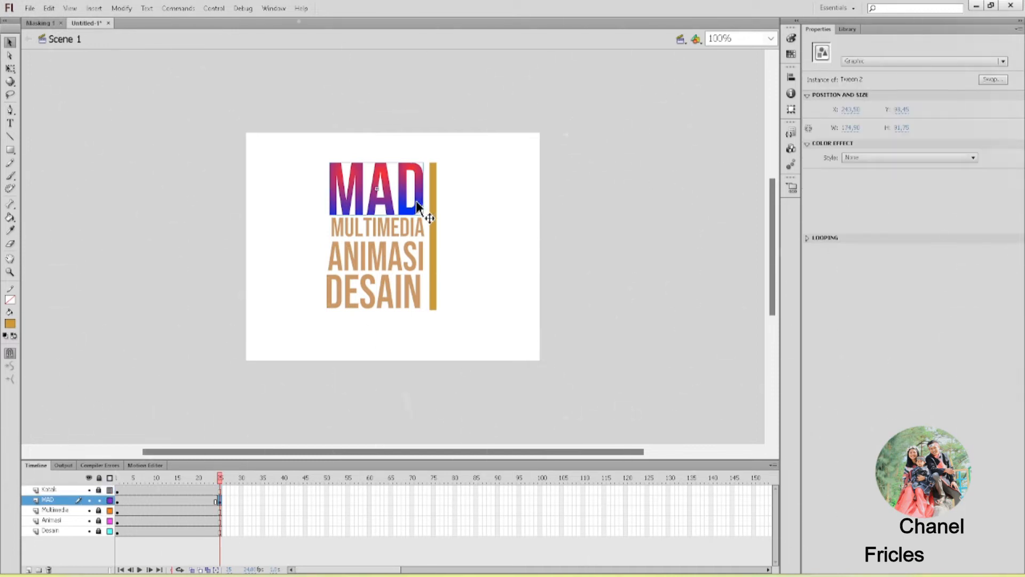
left_click(117, 503)
left_click_drag(389, 207, 499, 208)
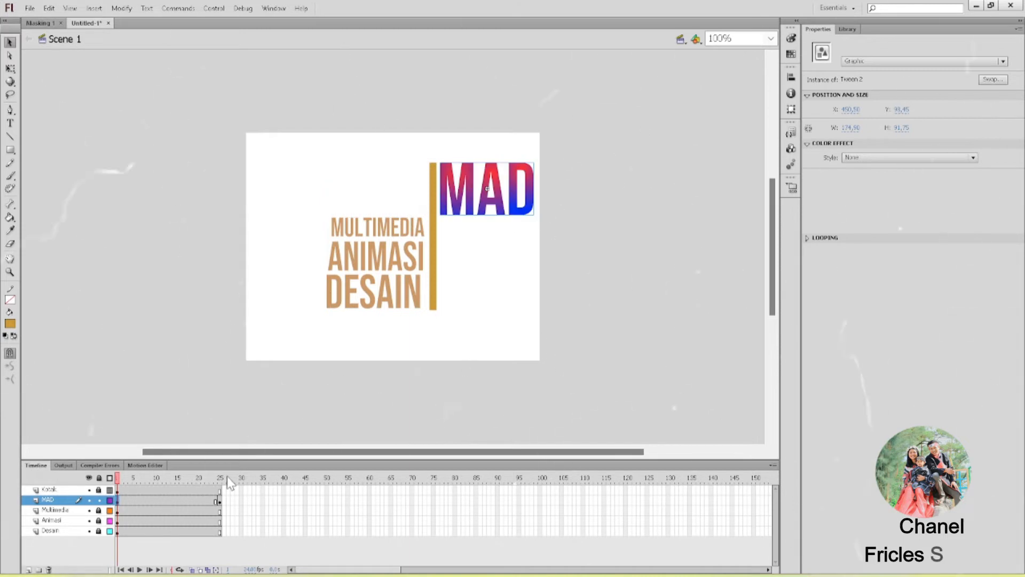
Step: Create a classic tween on the MAD layer between frames 1 and 25 and scrub through the motion
left_click(220, 499)
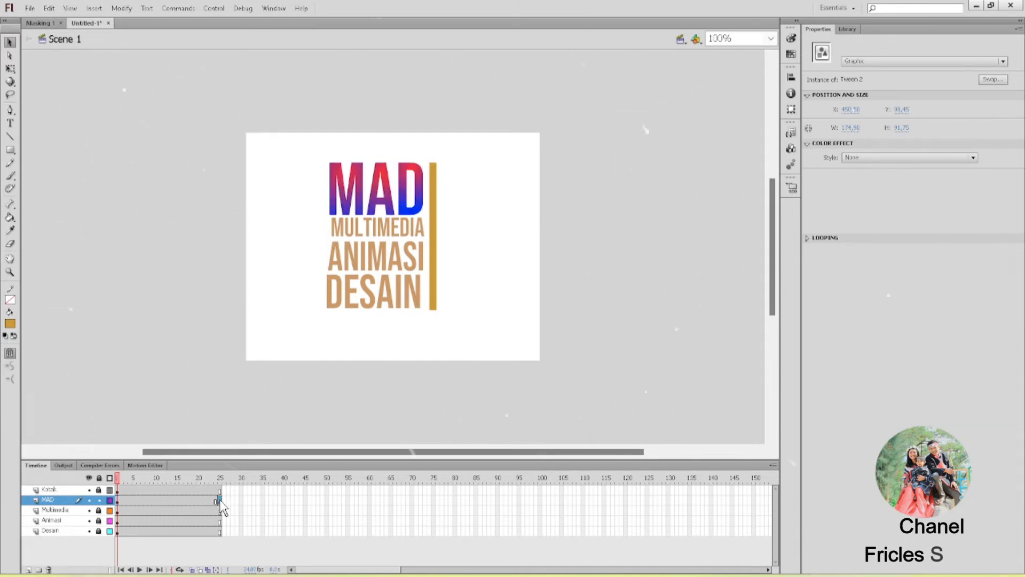
left_click(191, 499)
right_click(191, 499)
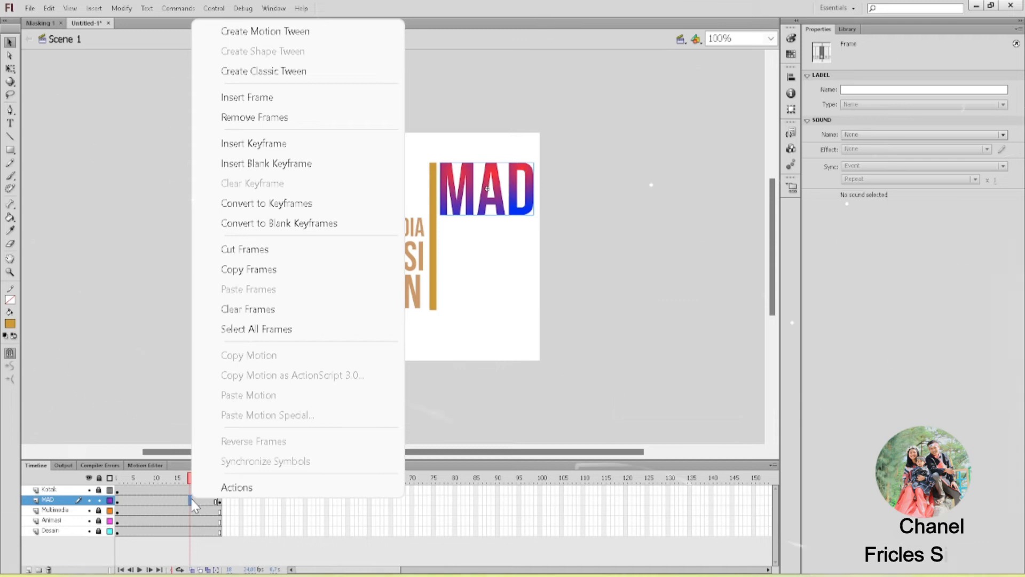
left_click(299, 71)
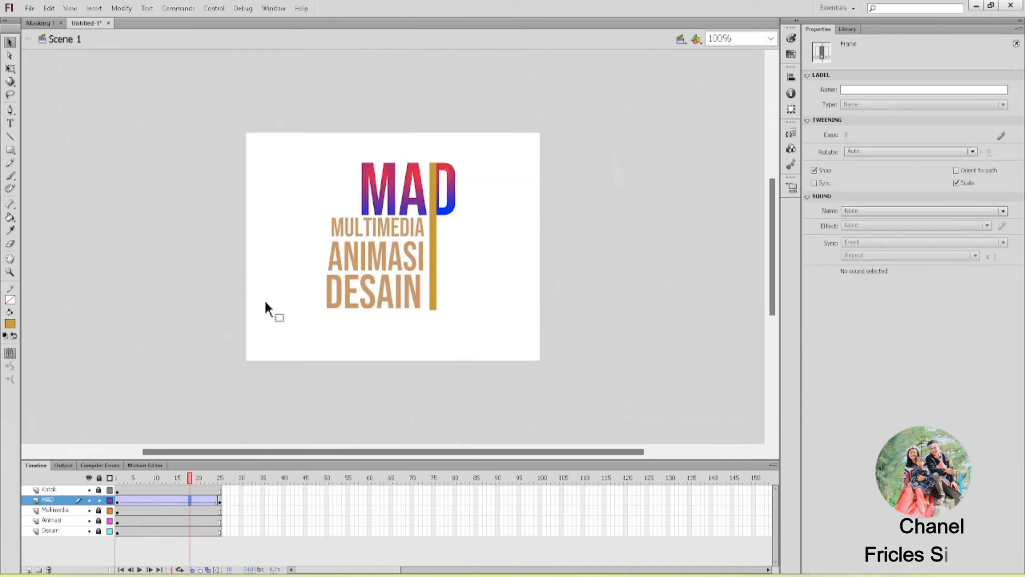
left_click_drag(190, 479, 133, 504)
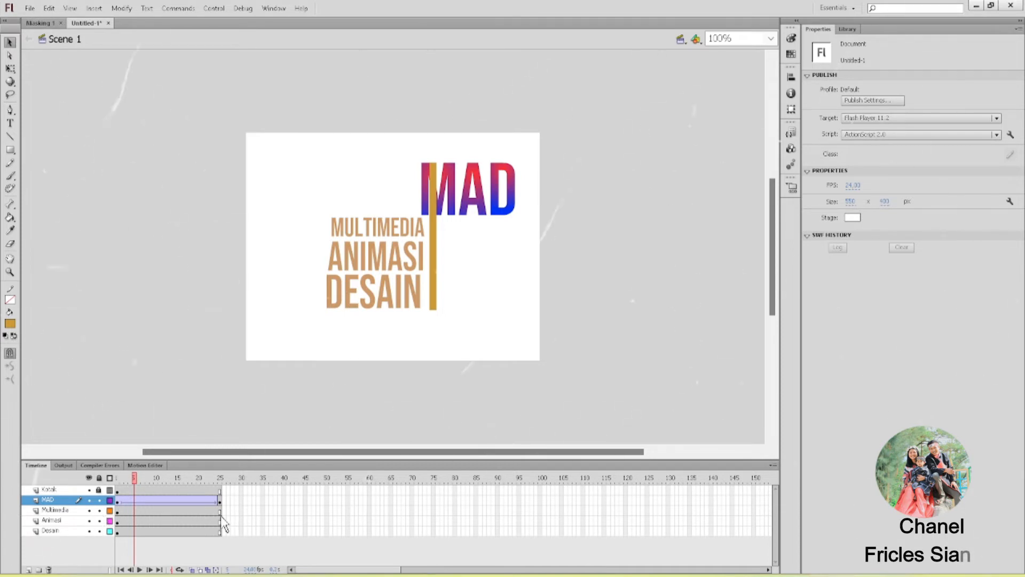
Step: Insert keyframes at frame 25 on Multimedia, Animasi and Desain, and move their texts at frame 1 right of the bar, beneath MAD
right_click(220, 533)
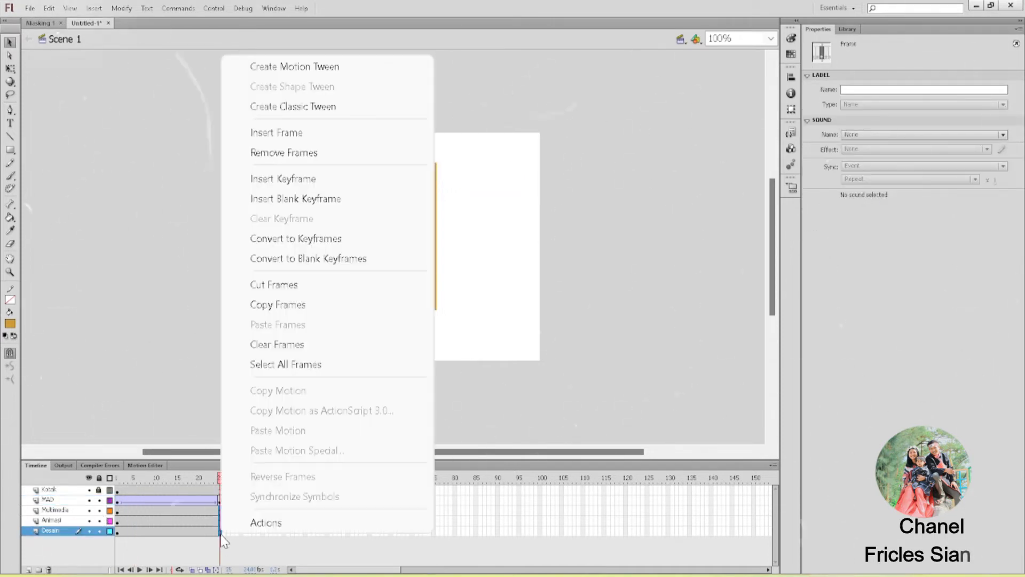
left_click(307, 178)
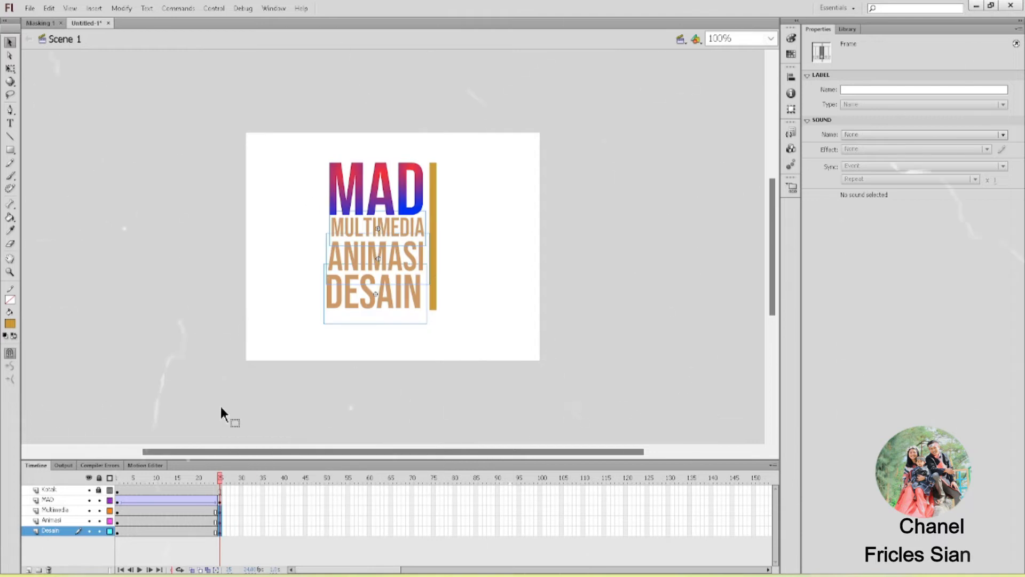
left_click(116, 510)
left_click(117, 521)
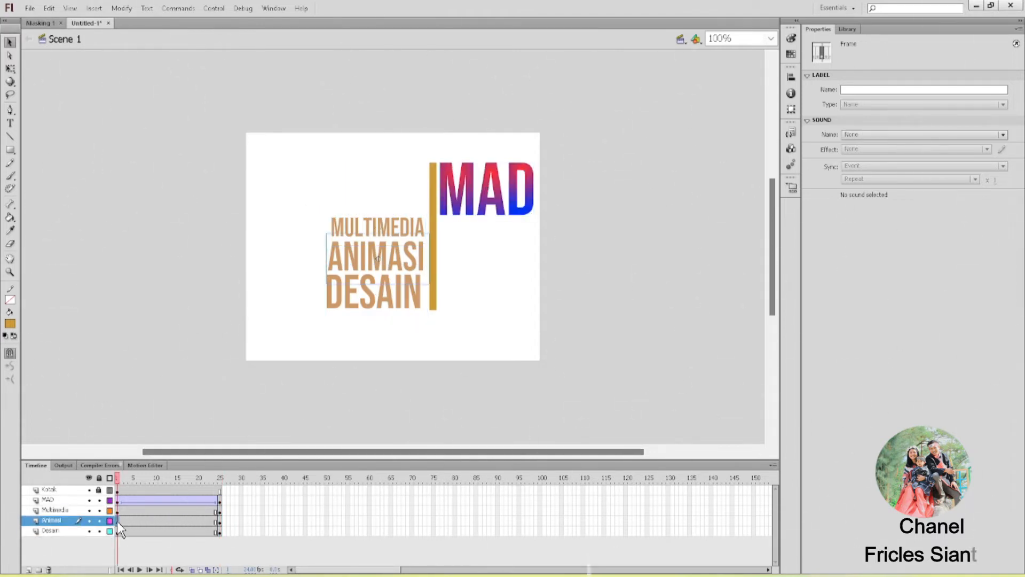
left_click(117, 514)
left_click(117, 532, "shift")
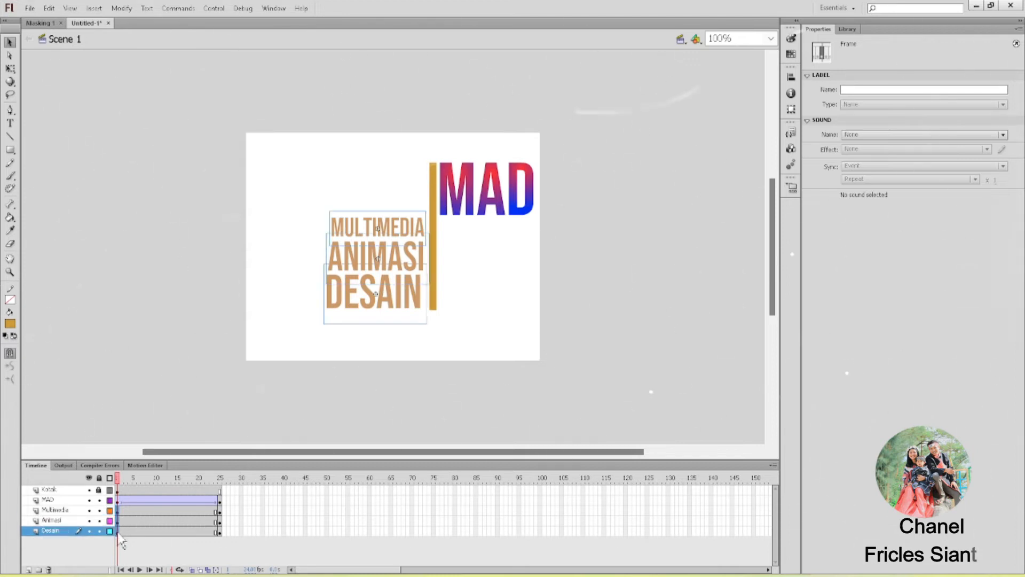
left_click_drag(407, 262, 510, 262)
key("Right")
key("Right")
key("Right")
key("Right")
key("Right")
key("Right")
key("Right")
key("Right")
key("Right")
key("Right")
key("Right")
key("Left")
key("Left")
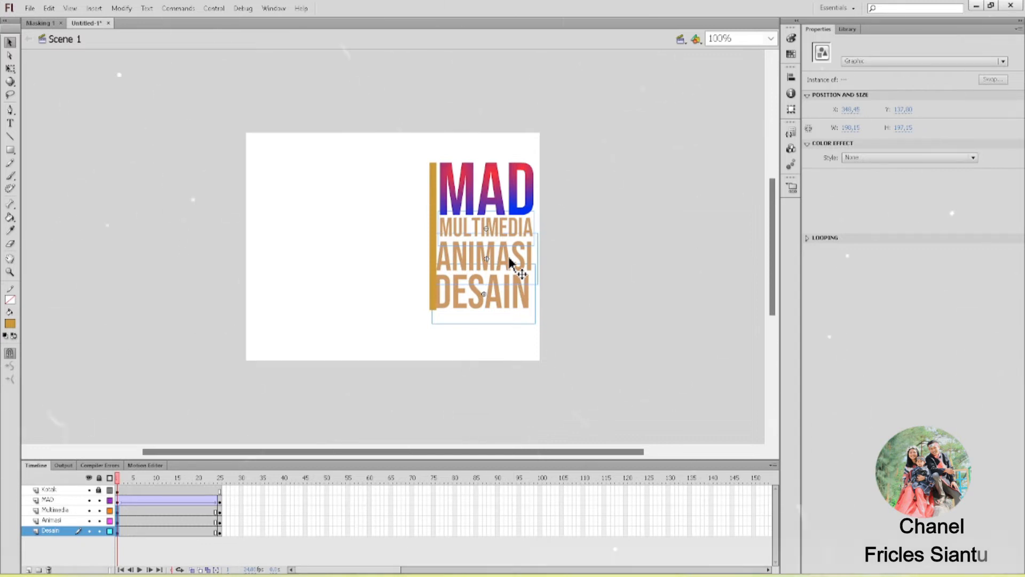
Step: Create classic tweens between frames 1 and 25 on the Multimedia, Animasi and Desain layers and play the motion to check it
left_click(195, 510)
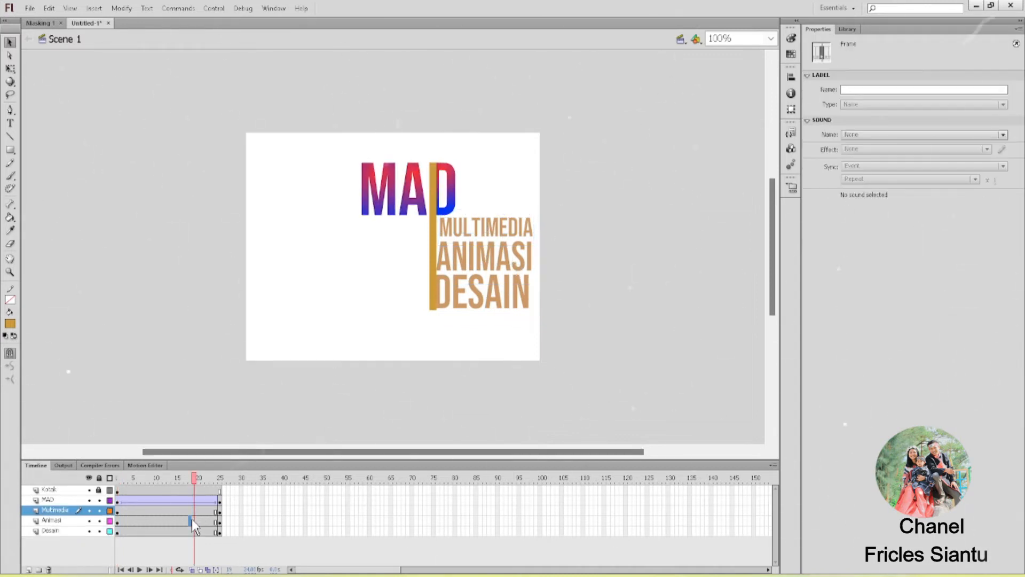
left_click(192, 519)
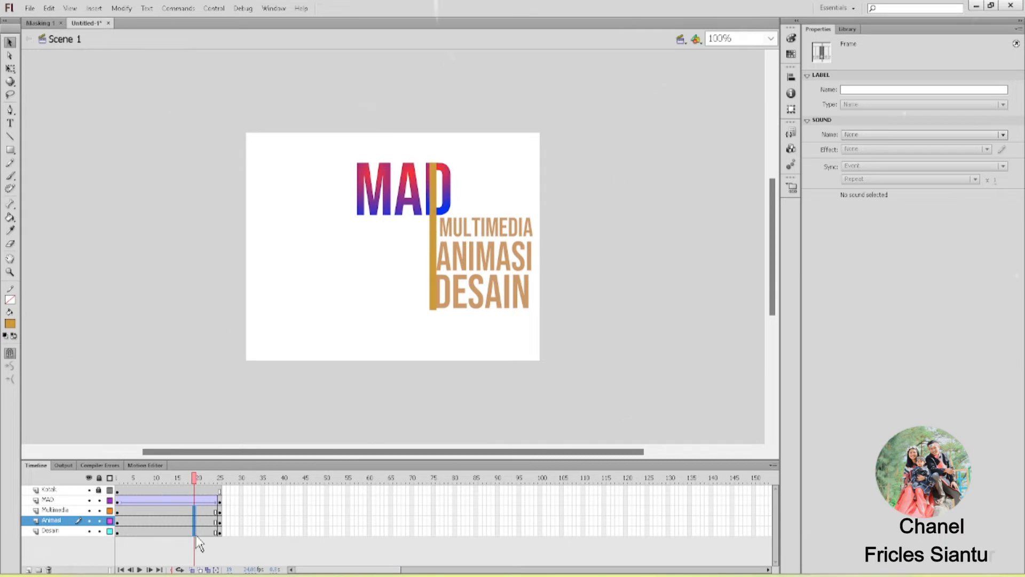
left_click(196, 533)
right_click(196, 533)
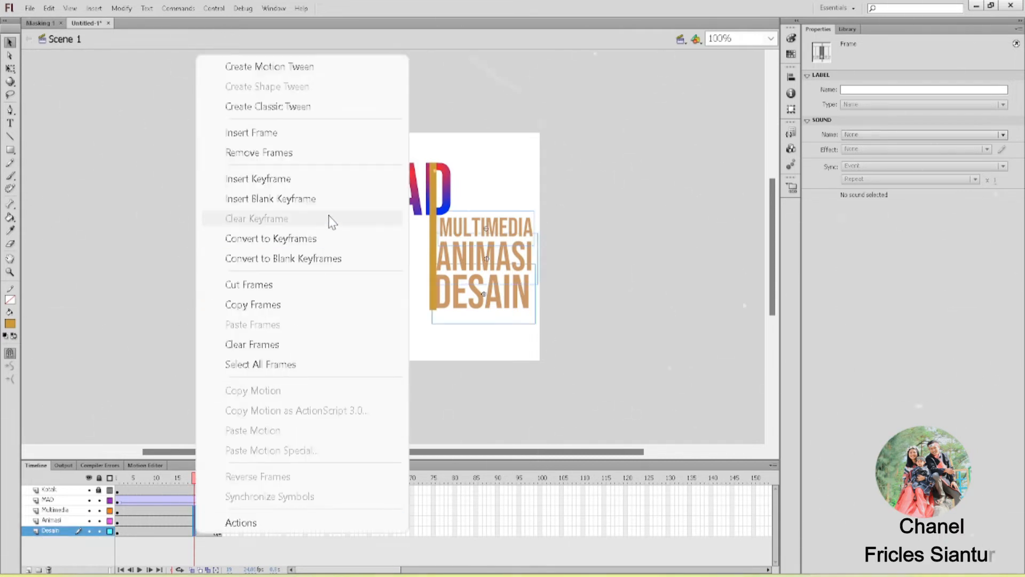
left_click(320, 107)
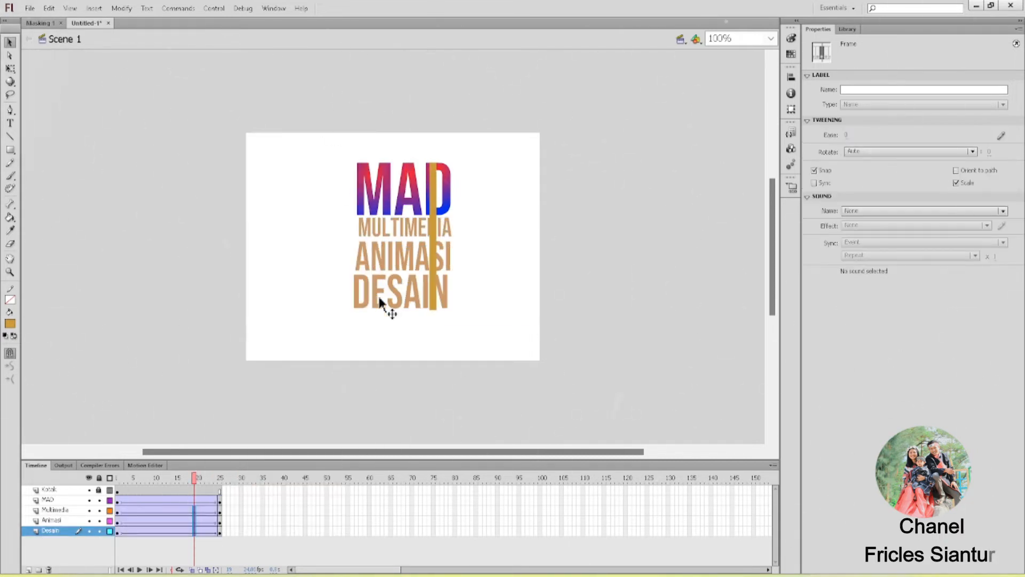
key("Return")
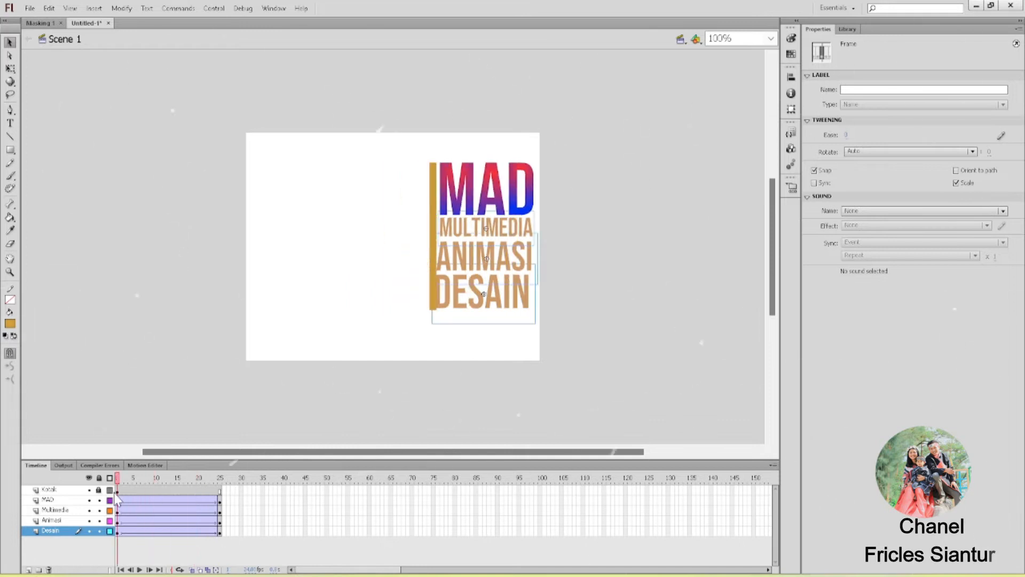
key("Return")
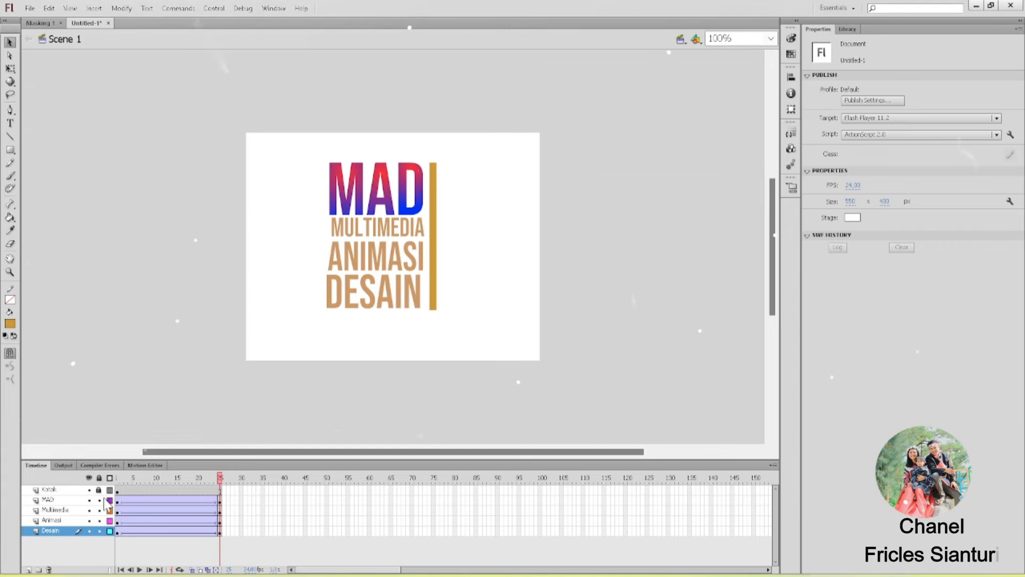
left_click(190, 503)
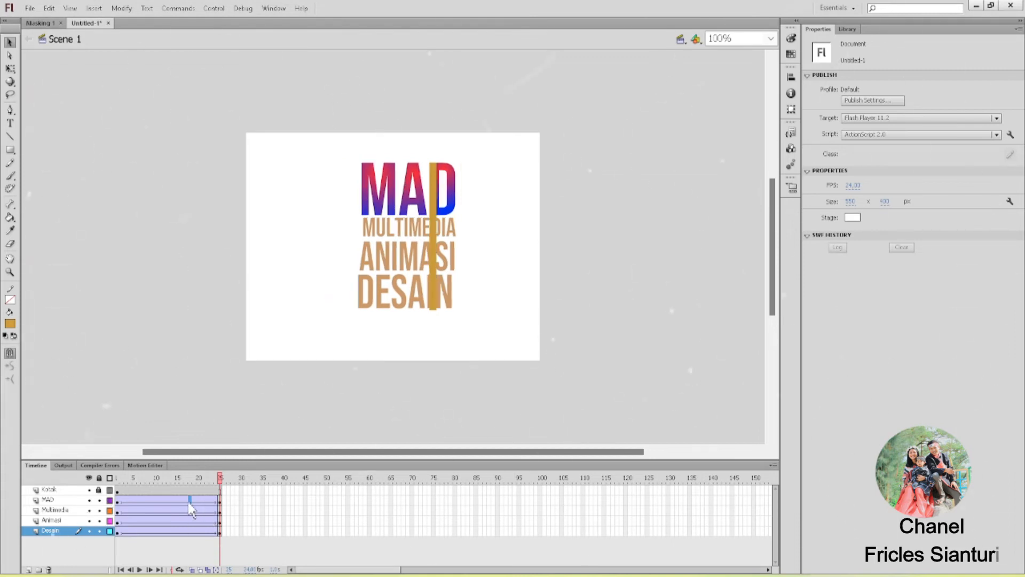
left_click(187, 529)
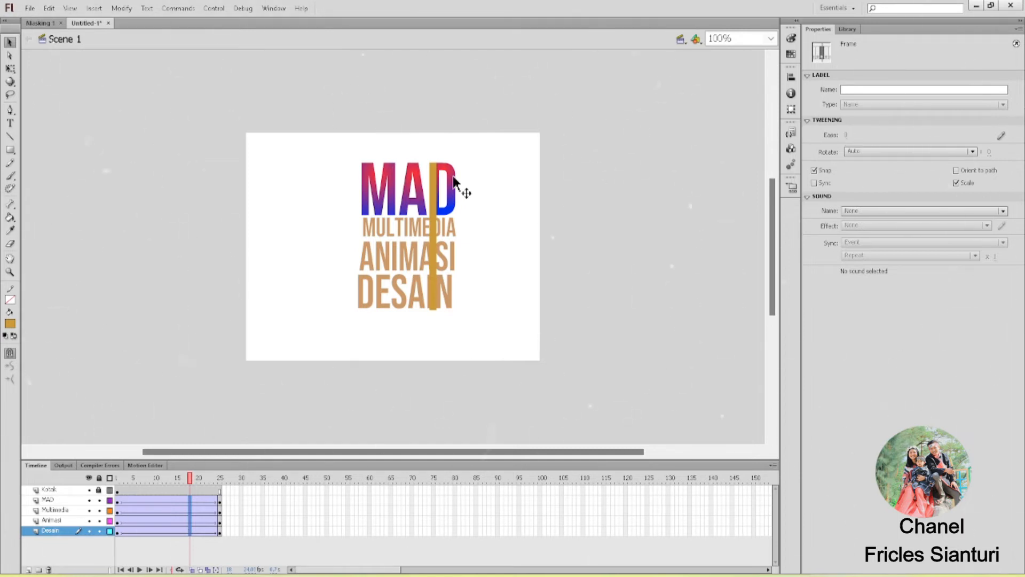
Step: Set the MAD text at frame 1 to an Alpha color effect of 0% and scrub through its fade-in
left_click(142, 498)
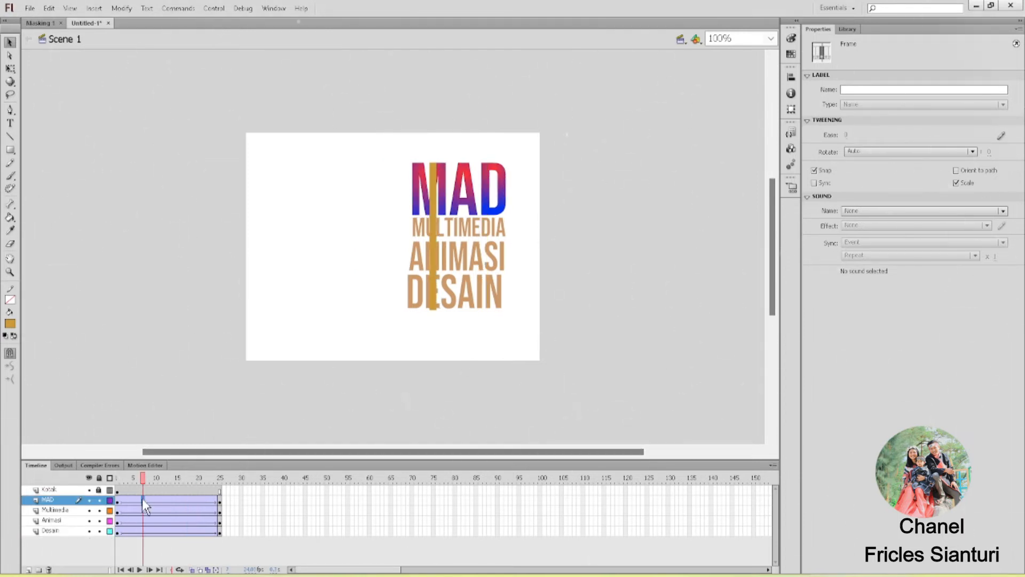
left_click(483, 193)
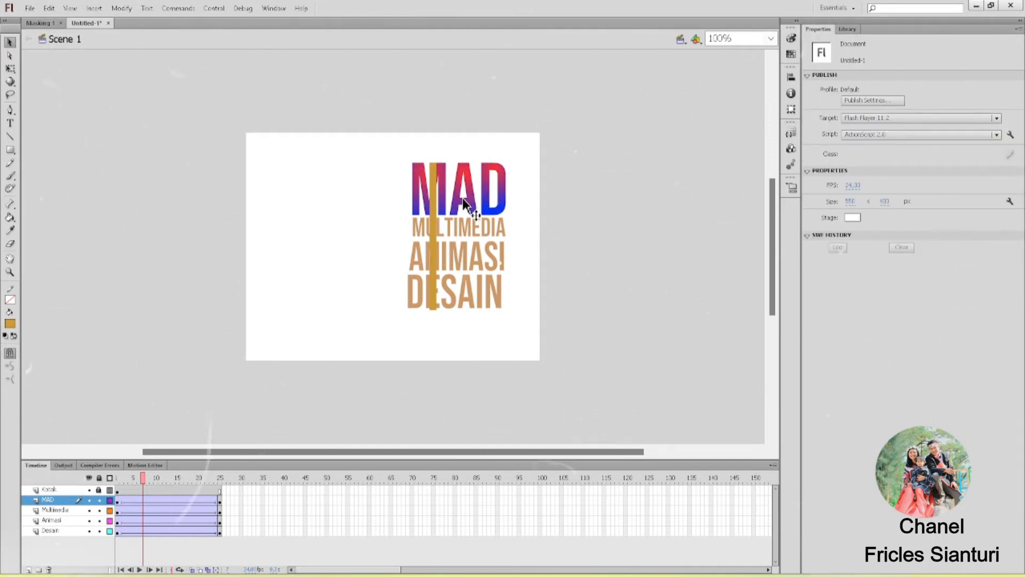
left_click(117, 499)
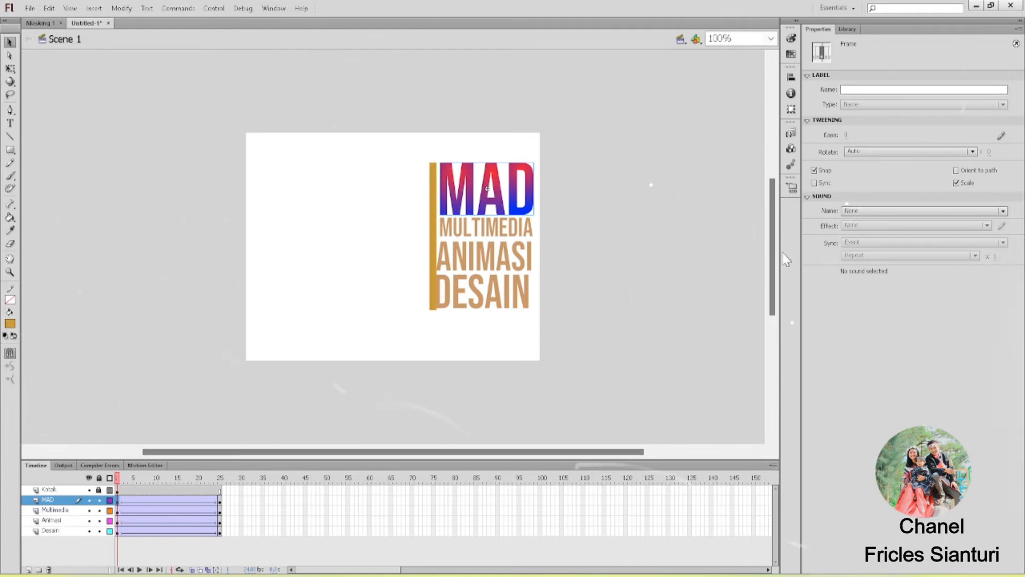
left_click(488, 188)
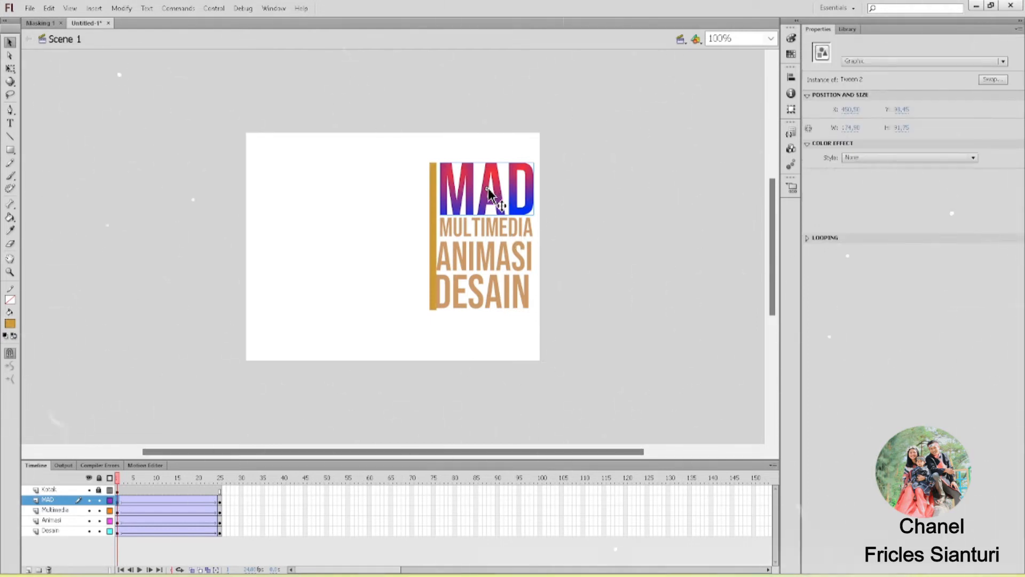
left_click(850, 157)
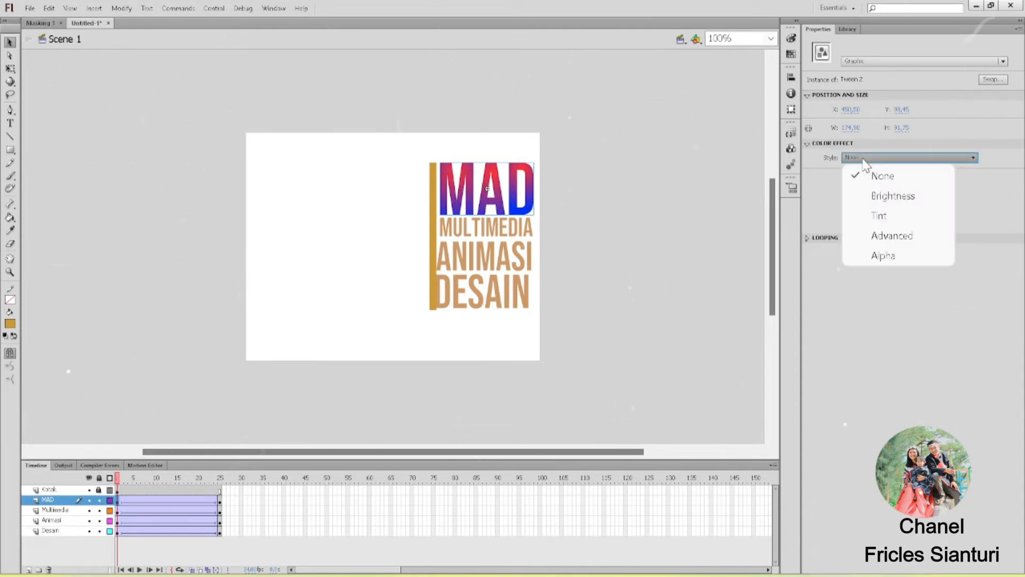
left_click(882, 255)
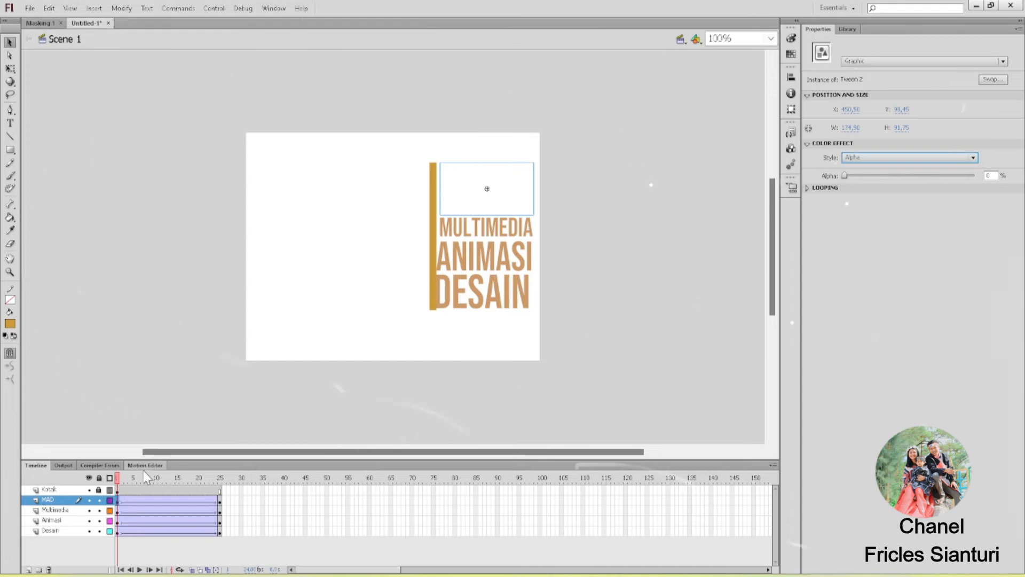
left_click_drag(121, 484, 162, 518)
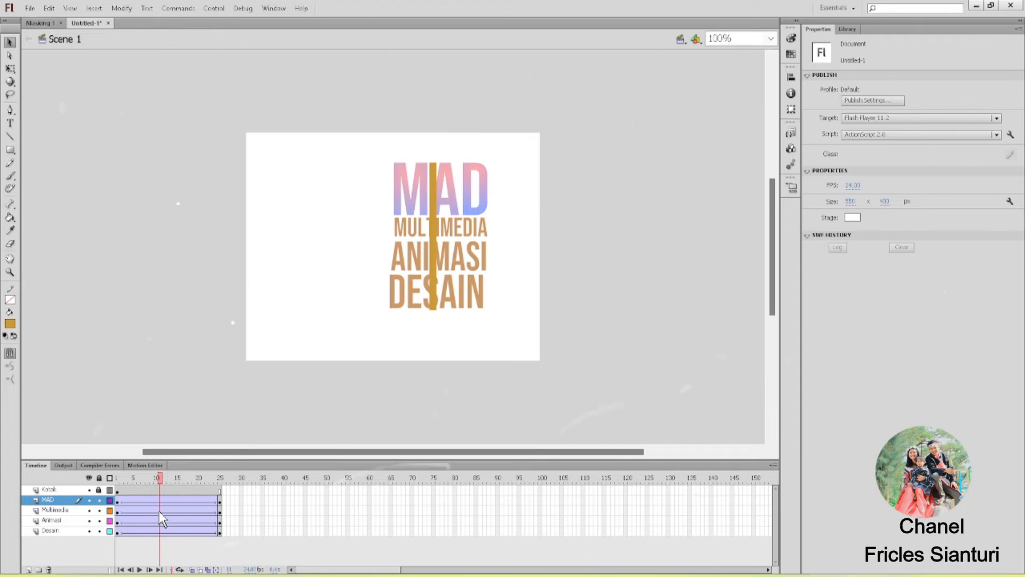
Step: Set the MULTIMEDIA text at frame 1 to an Alpha color effect of 0%
left_click_drag(158, 512, 158, 534)
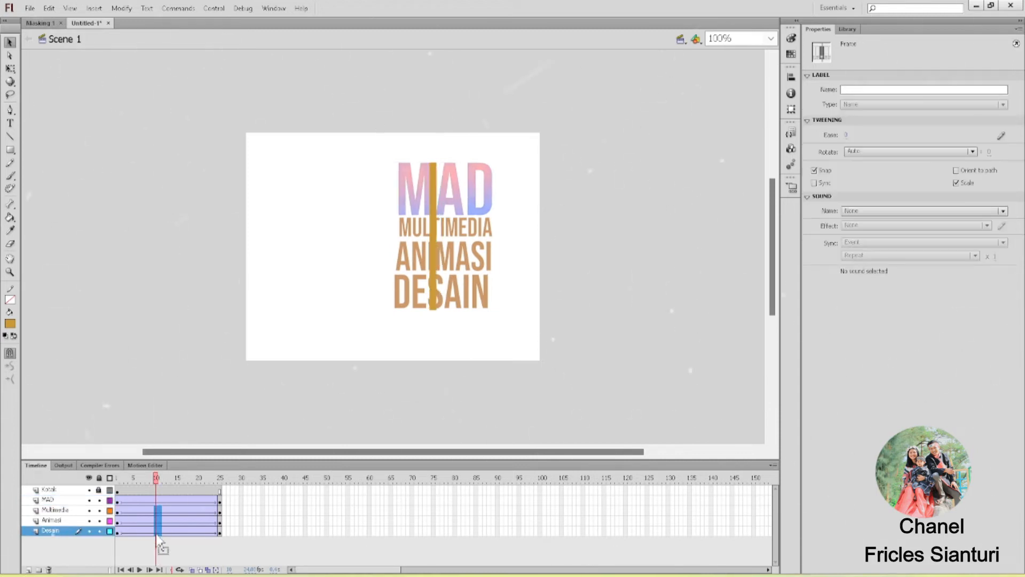
left_click(467, 254)
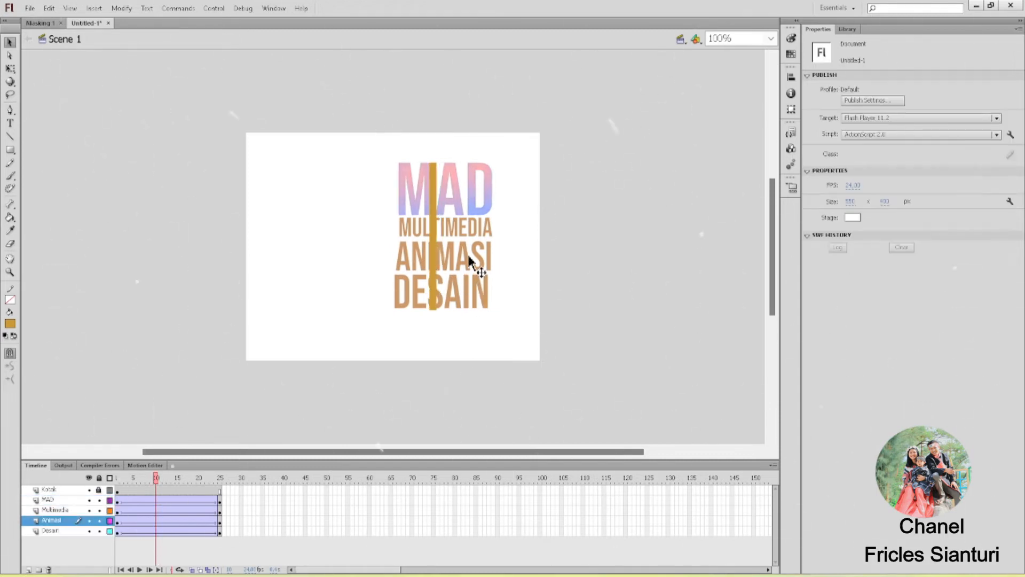
left_click(118, 511)
left_click(486, 230)
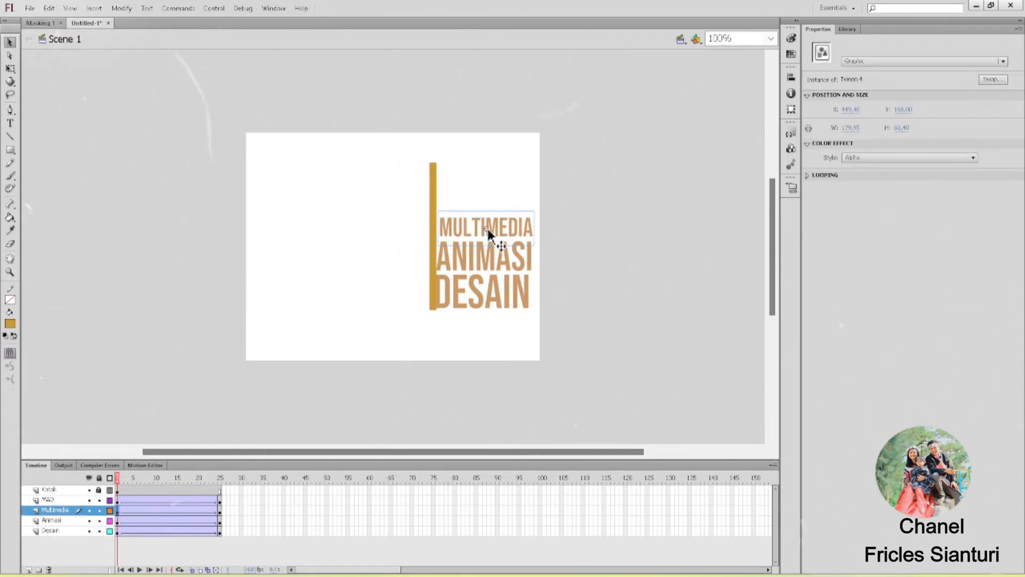
left_click(890, 158)
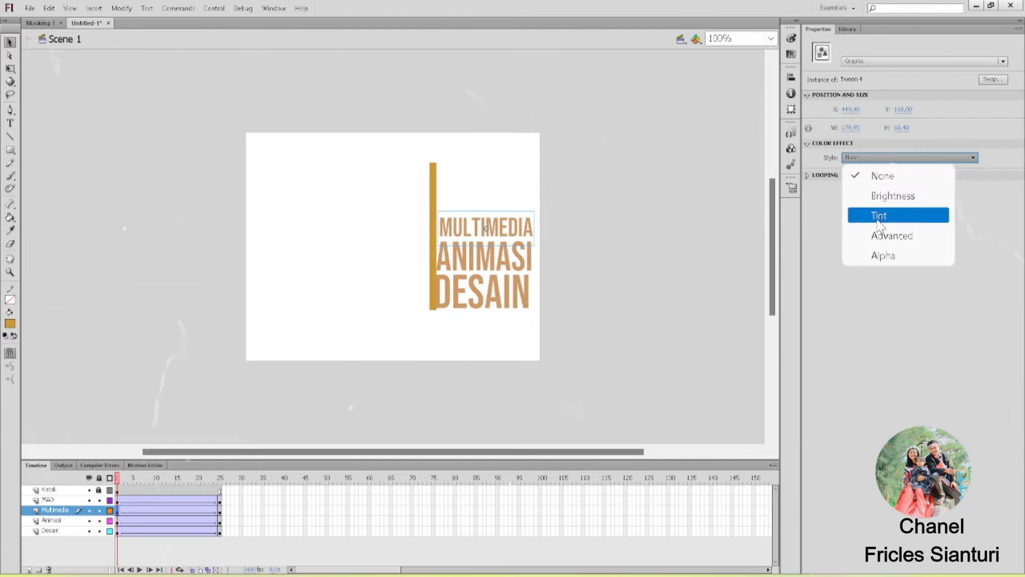
left_click(882, 255)
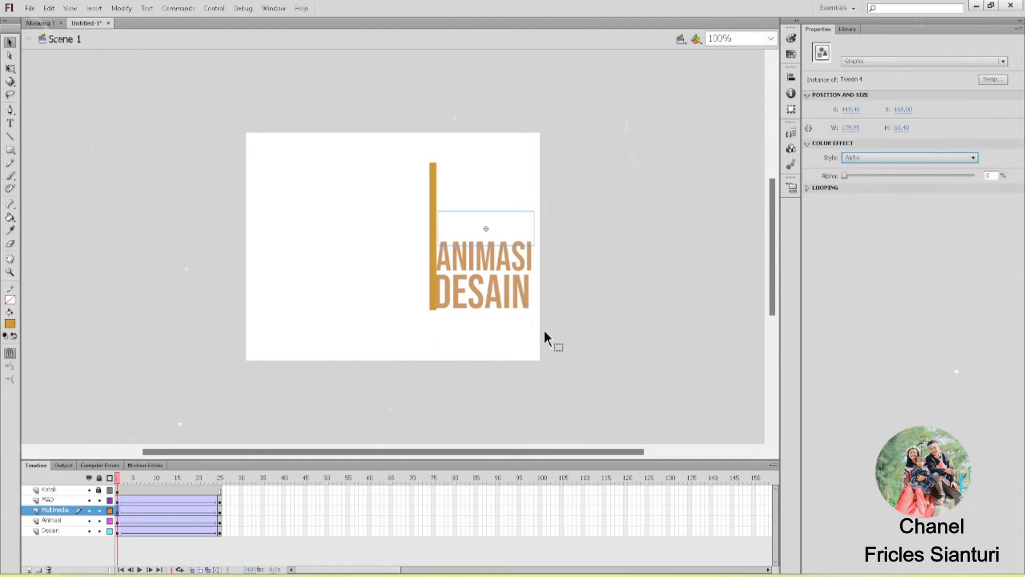
Step: Set the ANIMASI and DESAIN texts at frame 1 to an Alpha color effect of 0%
left_click(470, 263)
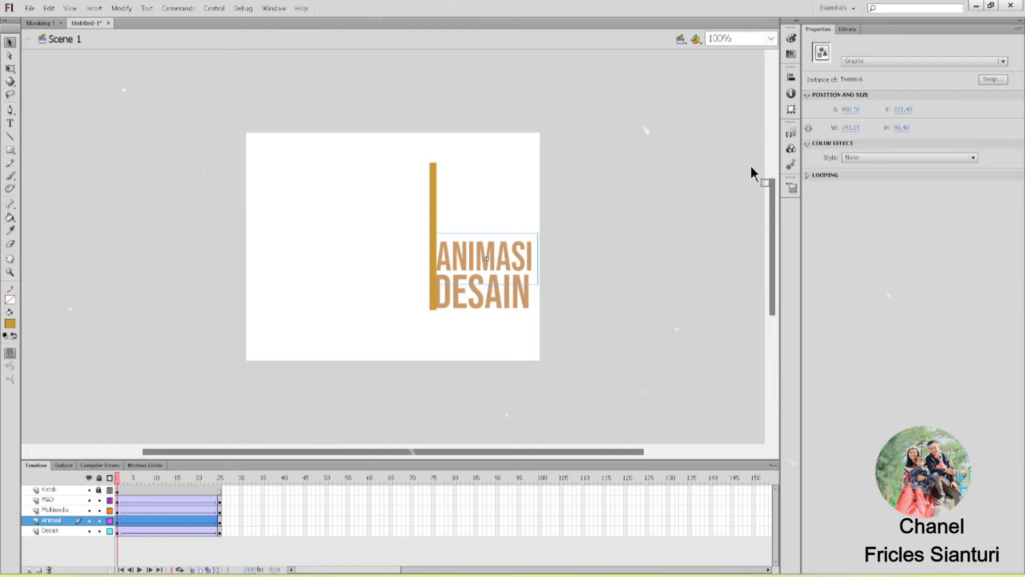
left_click(865, 158)
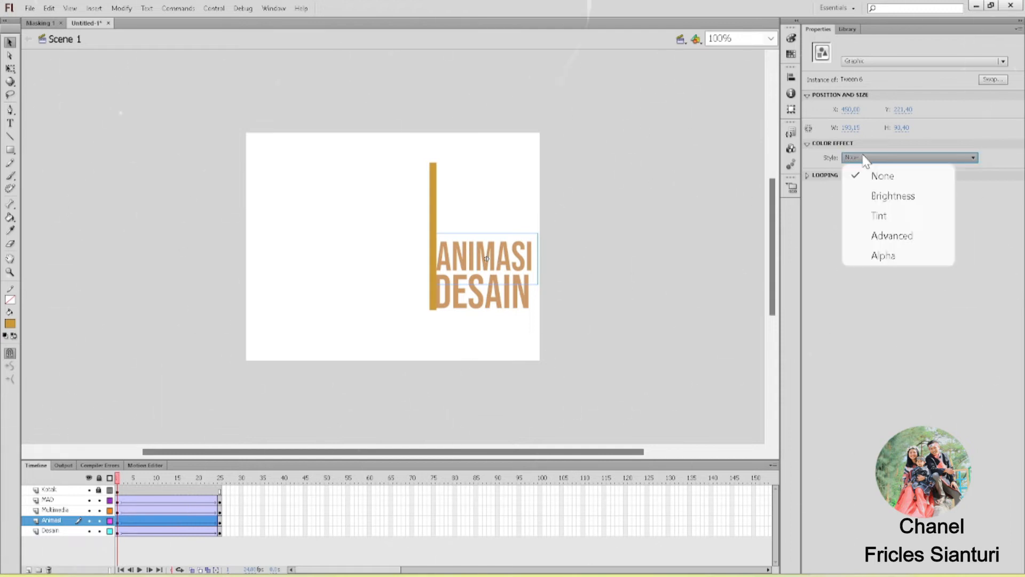
left_click(881, 254)
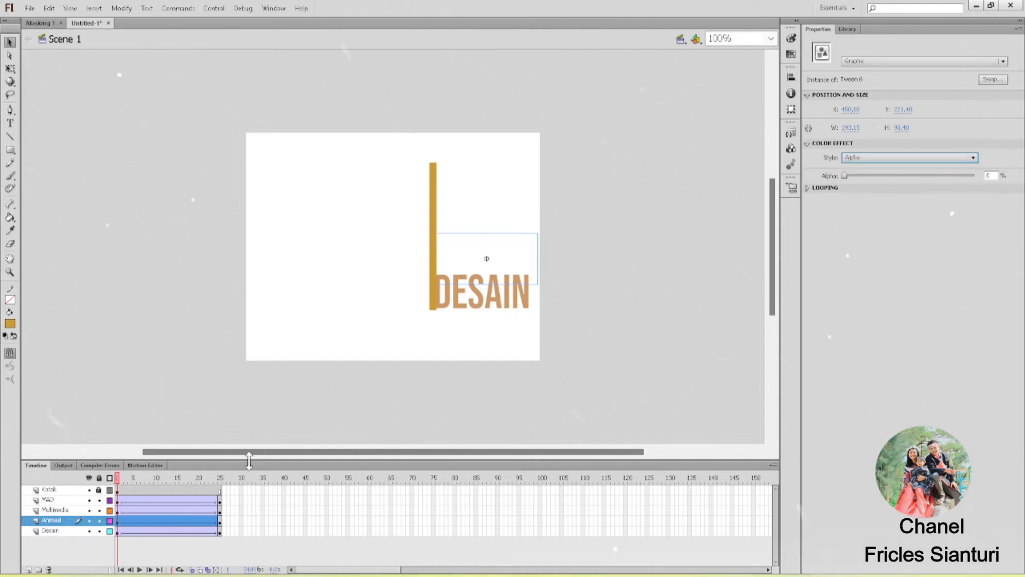
left_click(475, 306)
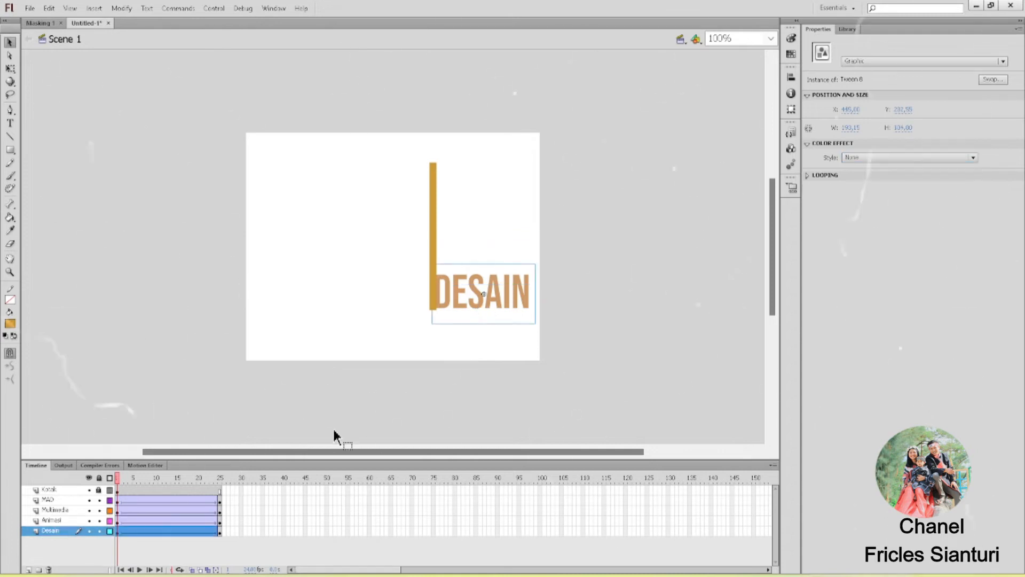
left_click(118, 533)
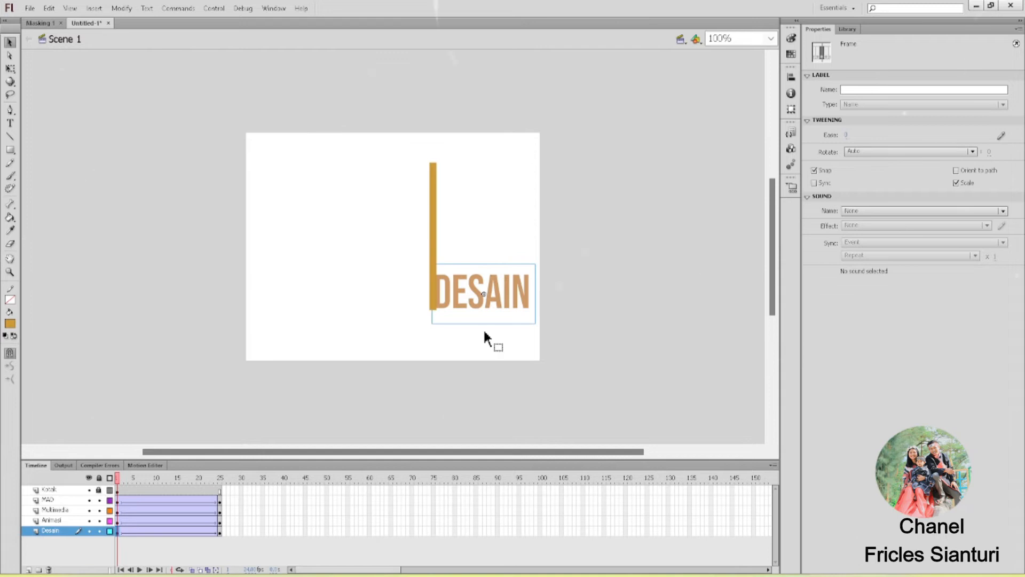
left_click(490, 292)
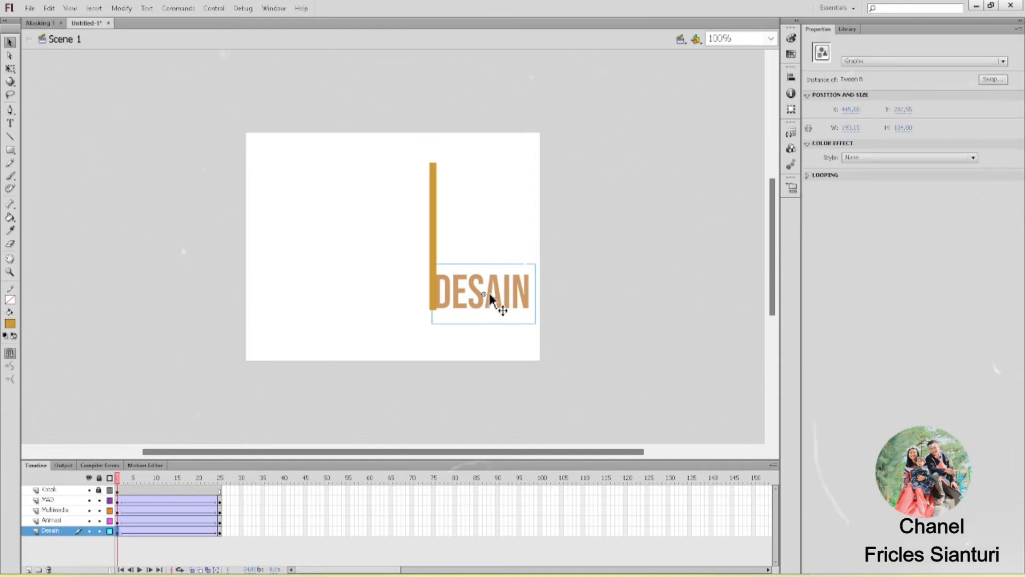
left_click(903, 158)
left_click(881, 256)
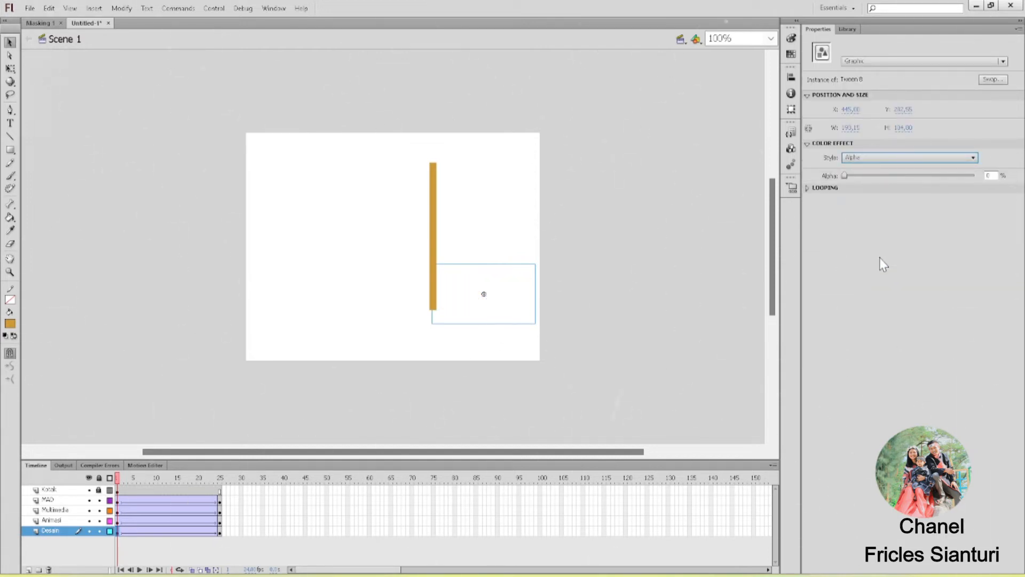
Step: Scrub through the early frames and replay the timeline to check the combined slide and fade of all four texts
left_click(134, 502)
left_click(140, 507)
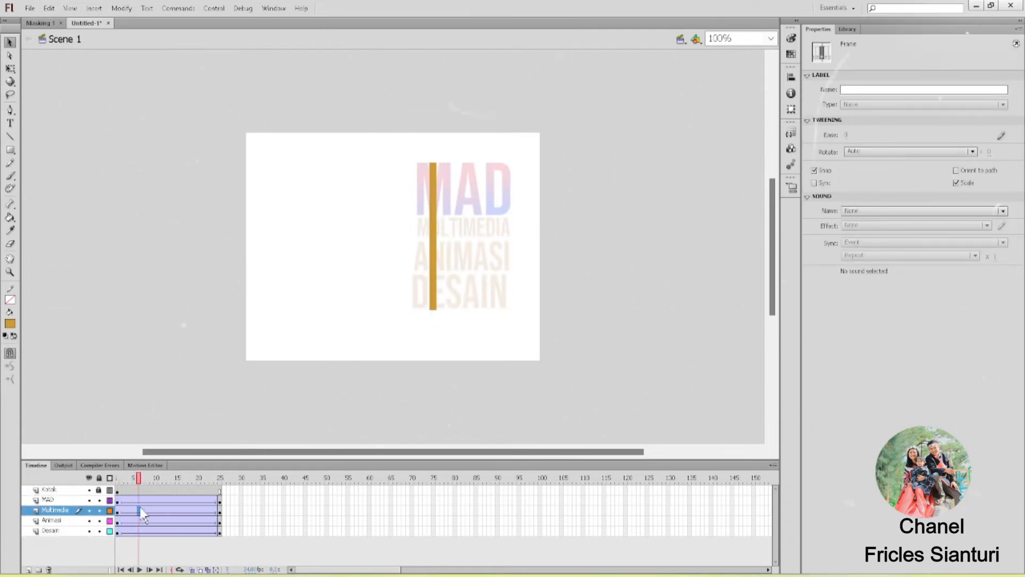
left_click_drag(136, 496, 155, 543)
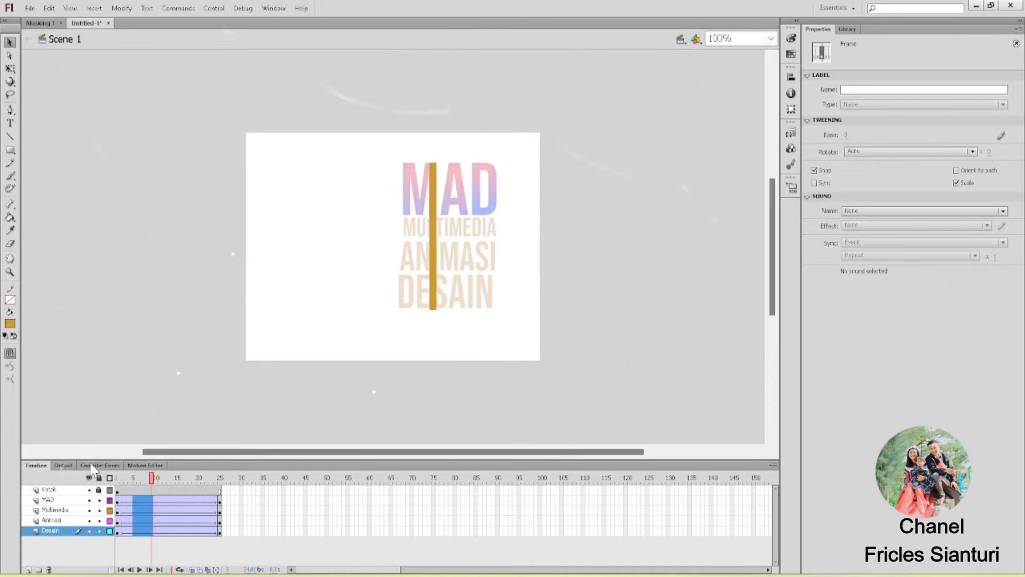
key("Return")
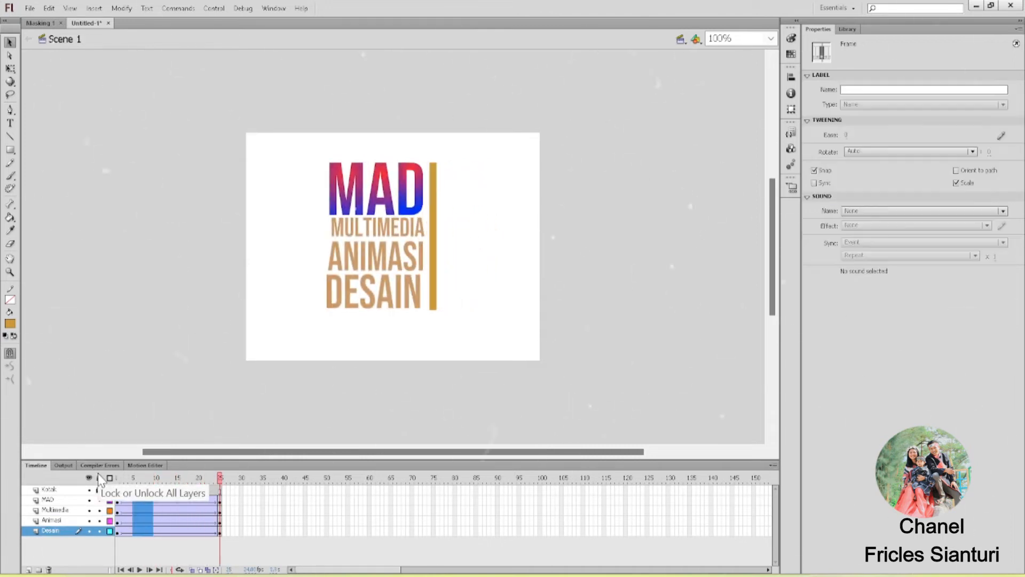
key("Return")
key("Return")
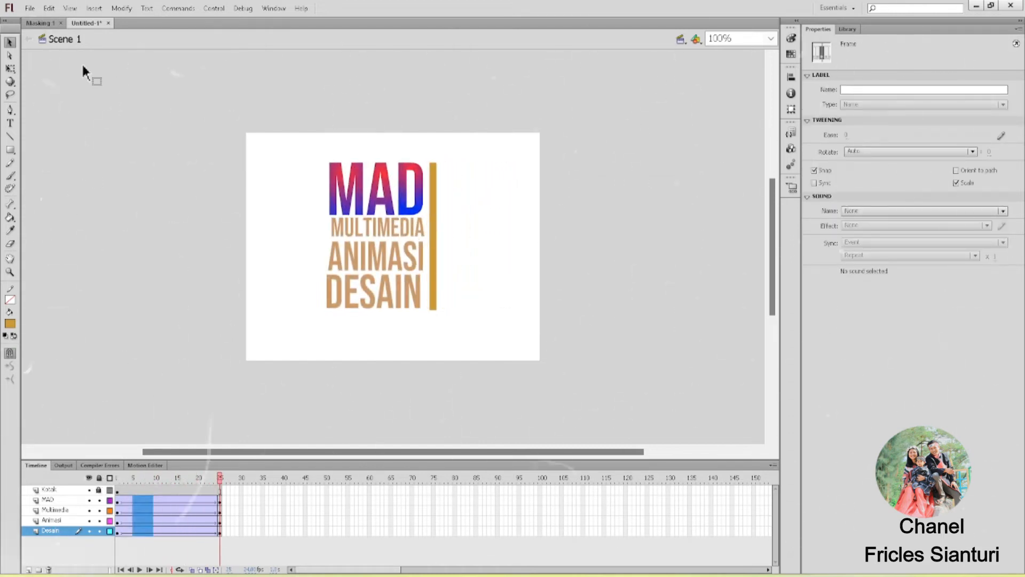
Step: Switch to the Masking 1 document, test its movie as a reference and unhide Layer 8
left_click(38, 25)
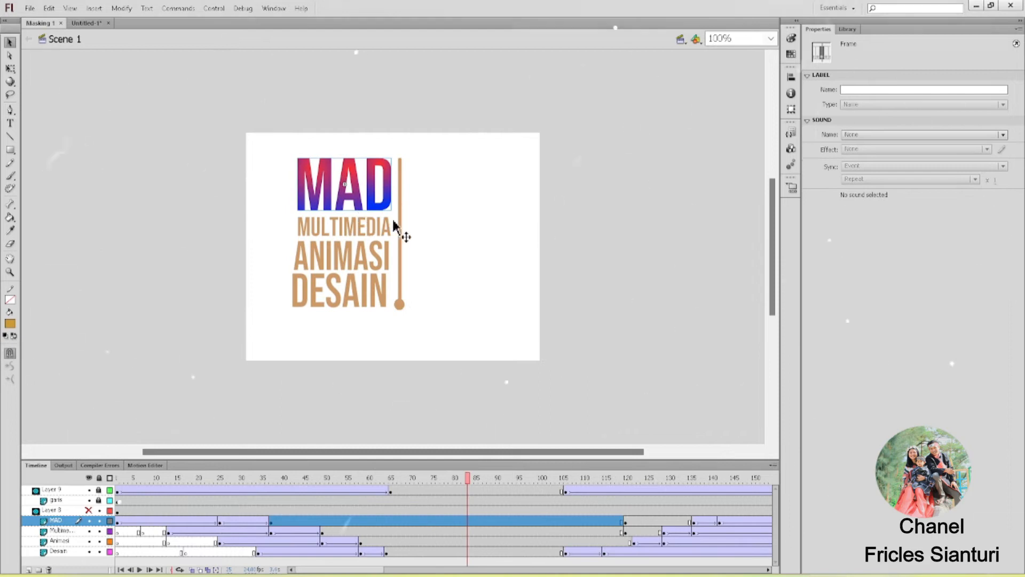
key("Return")
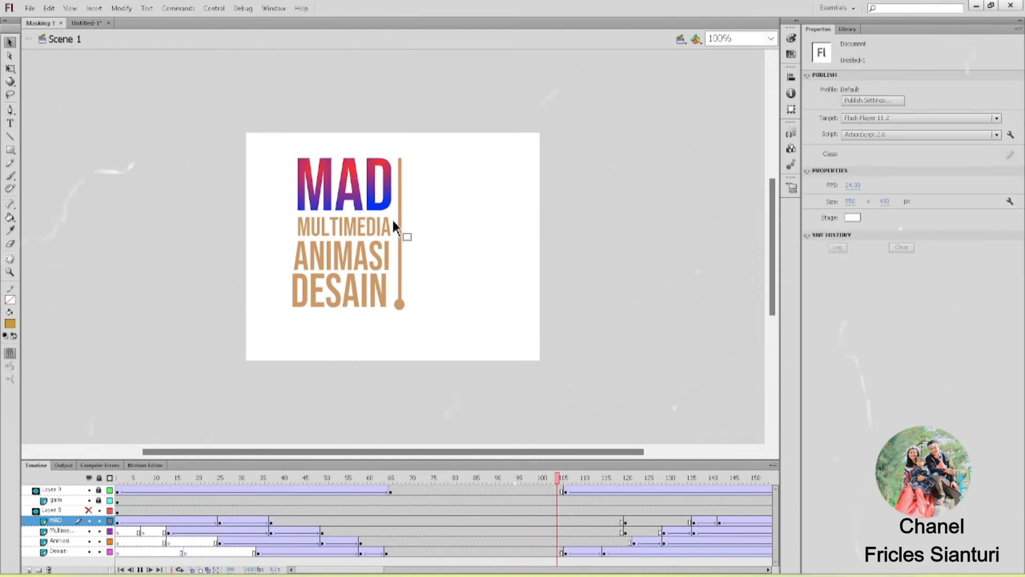
key("ctrl+Return")
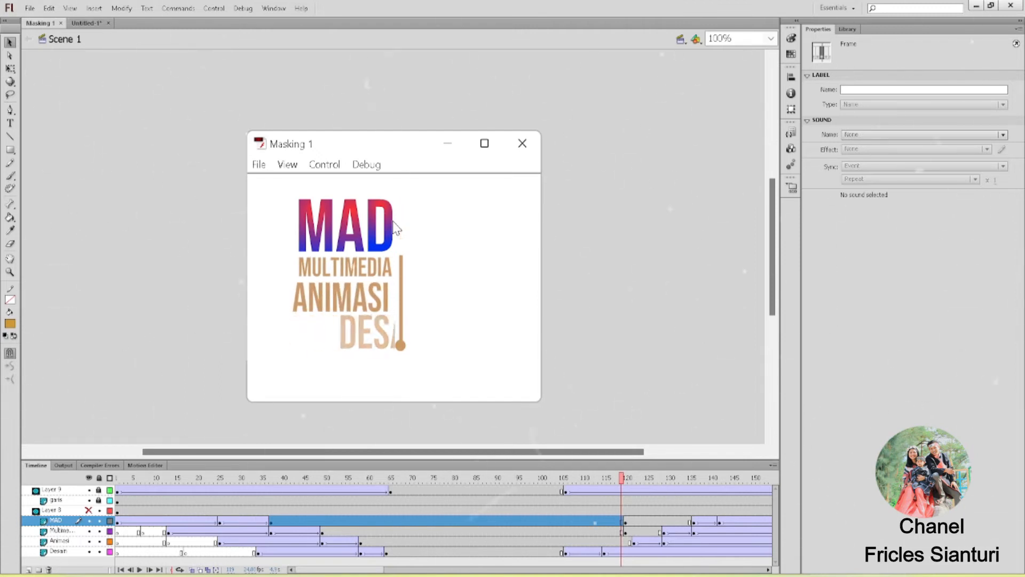
left_click(88, 510)
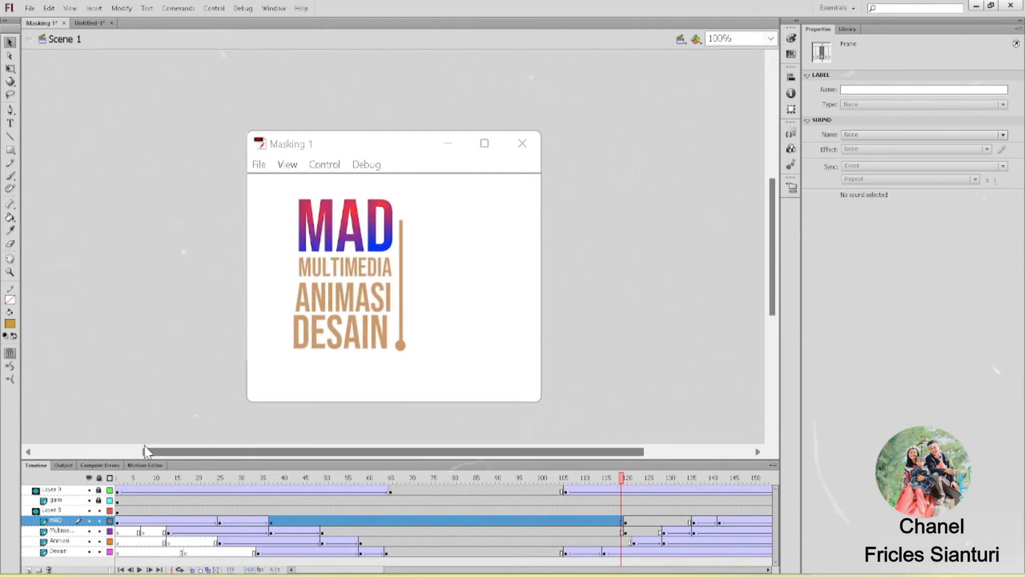
Step: Close the reference preview, return to the Untitled-1 document and add a layer named masking between the Kotak and MAD layers
left_click(518, 147)
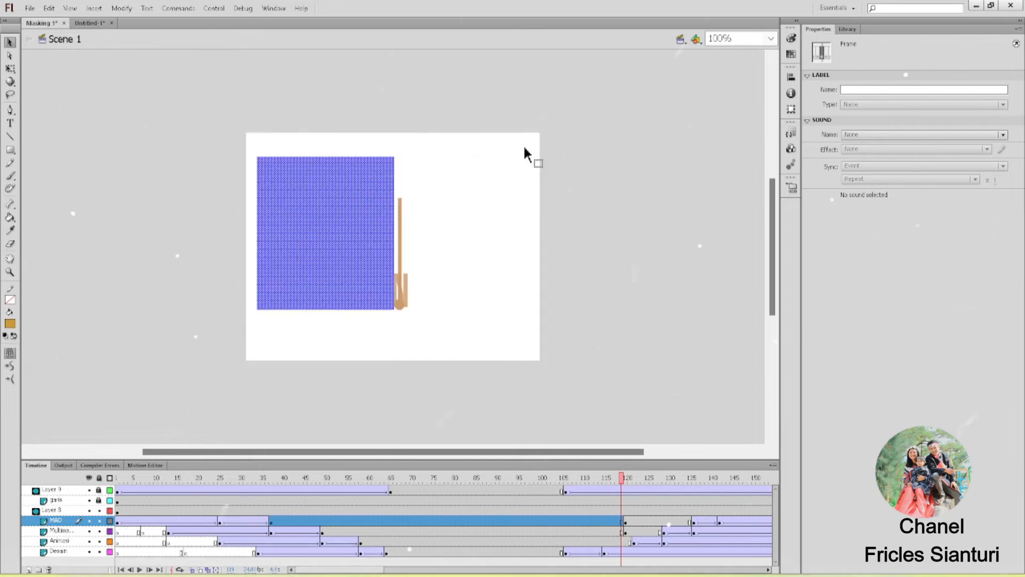
left_click(91, 25)
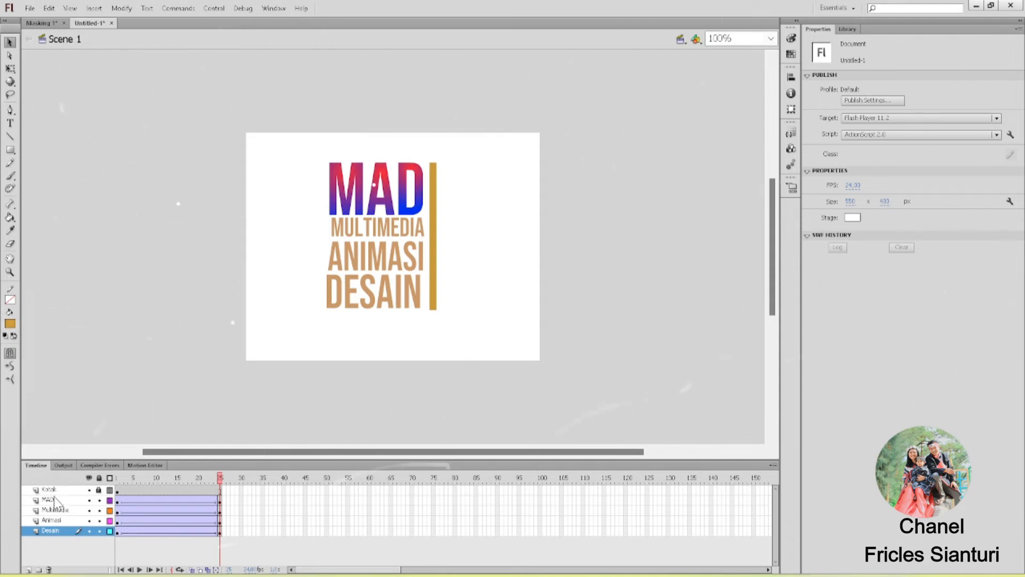
left_click(29, 570)
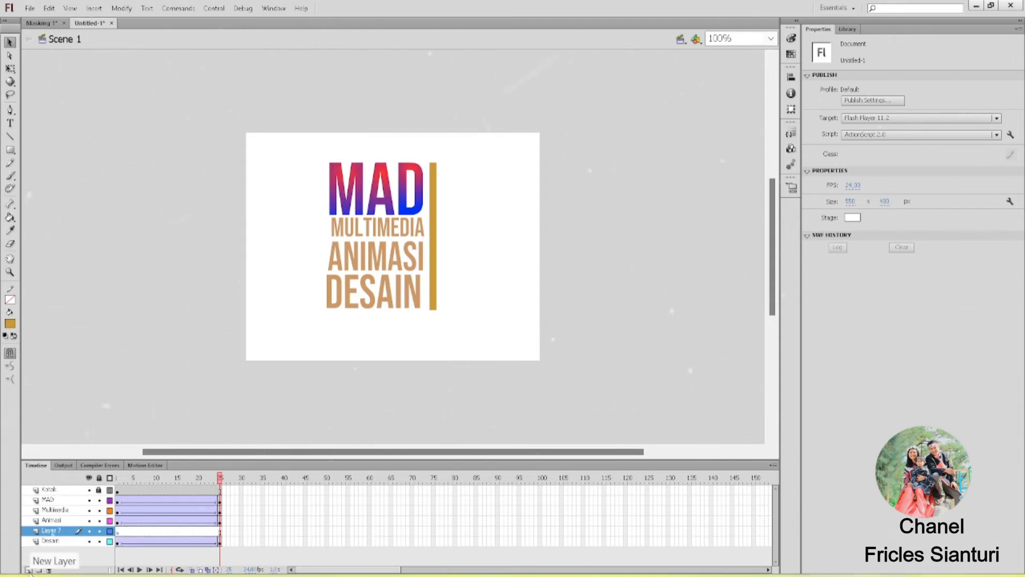
left_click_drag(57, 530, 60, 501)
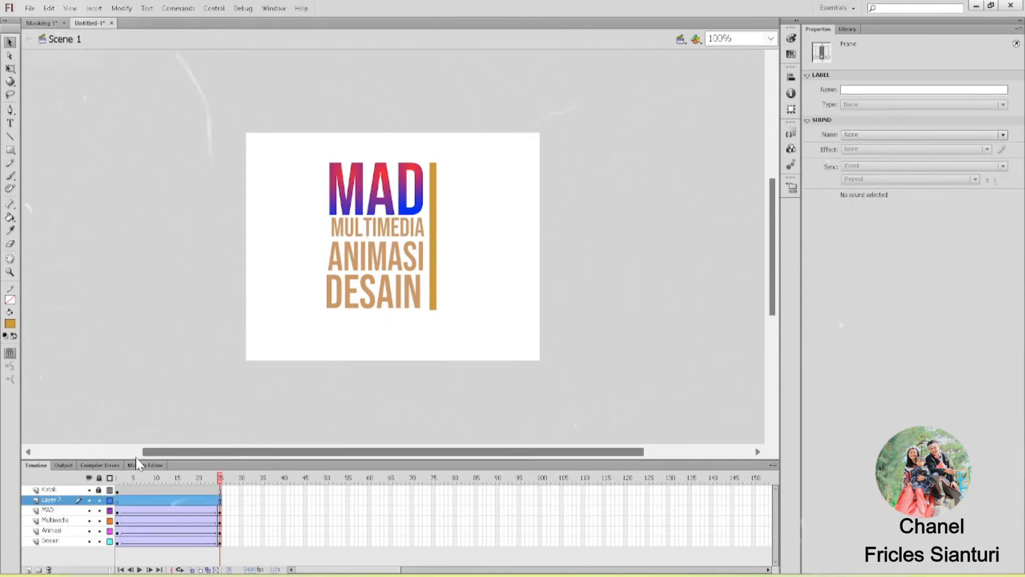
double_click(53, 500)
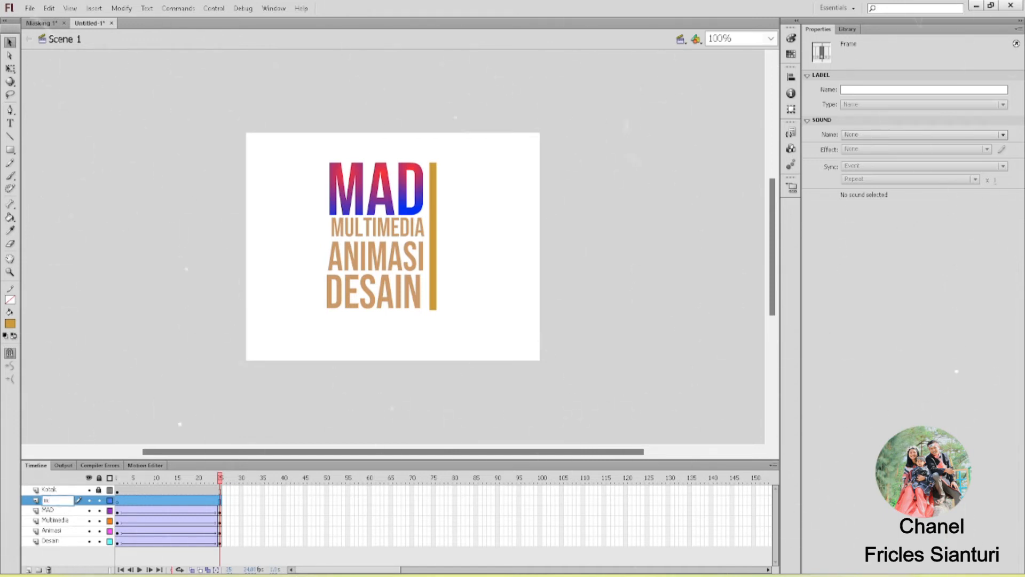
type("masking")
key("Return")
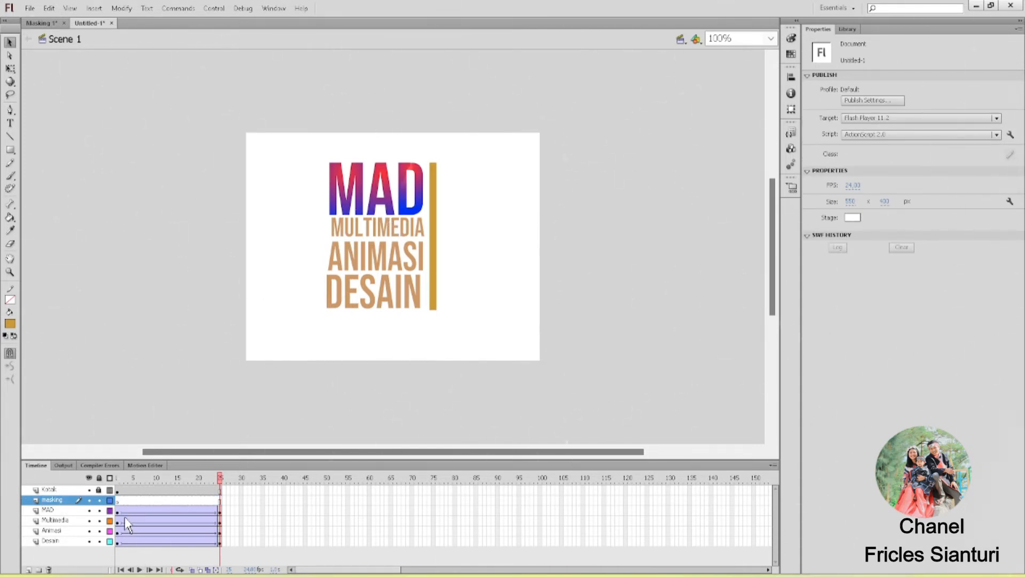
Step: Examine the Layer 8 mask rectangle and the early MAD tween frames in the Masking 1 document
left_click(47, 26)
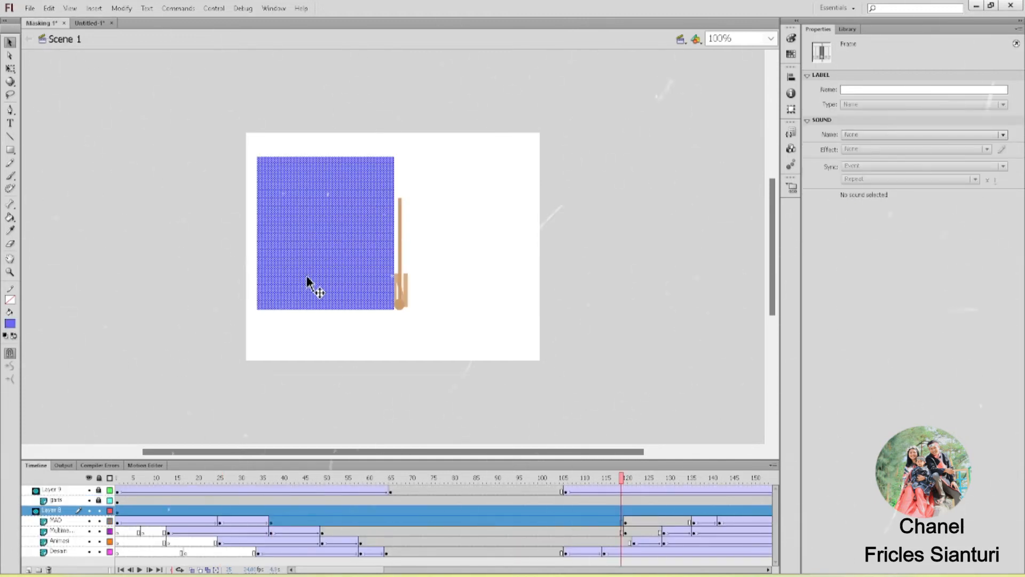
left_click(117, 511)
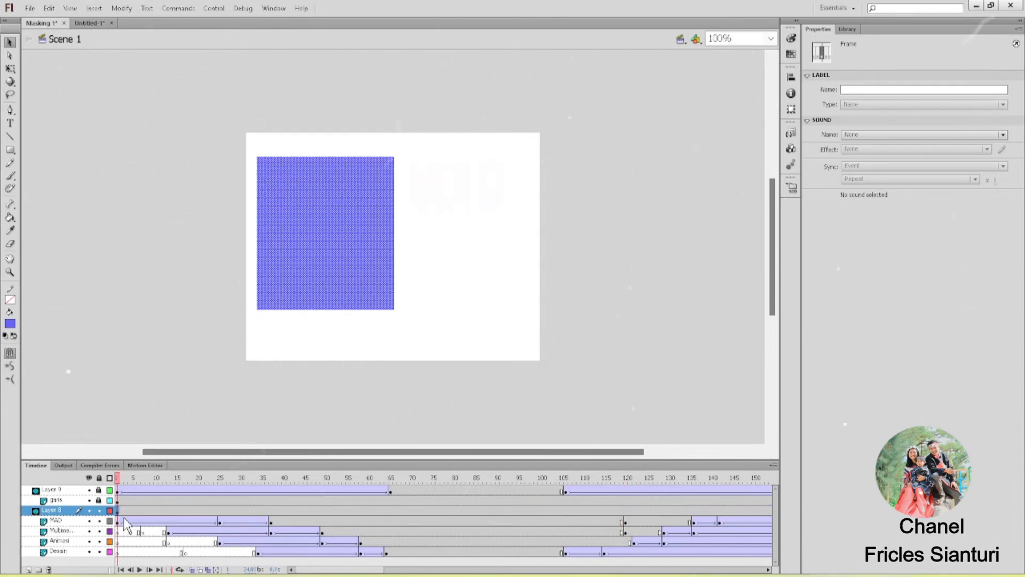
left_click_drag(124, 522, 204, 518)
left_click(164, 519)
left_click(118, 521)
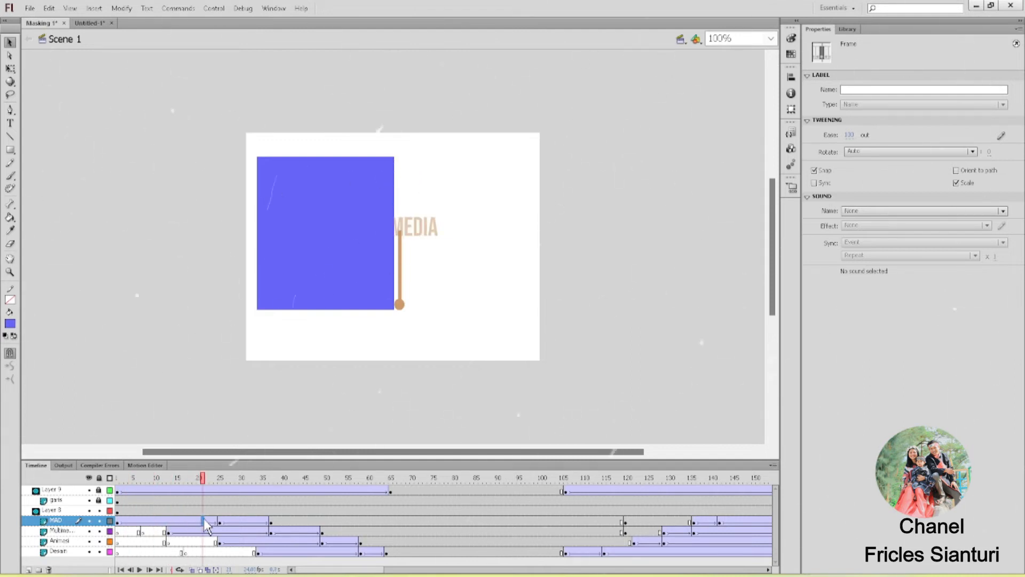
left_click(217, 520)
left_click(225, 519)
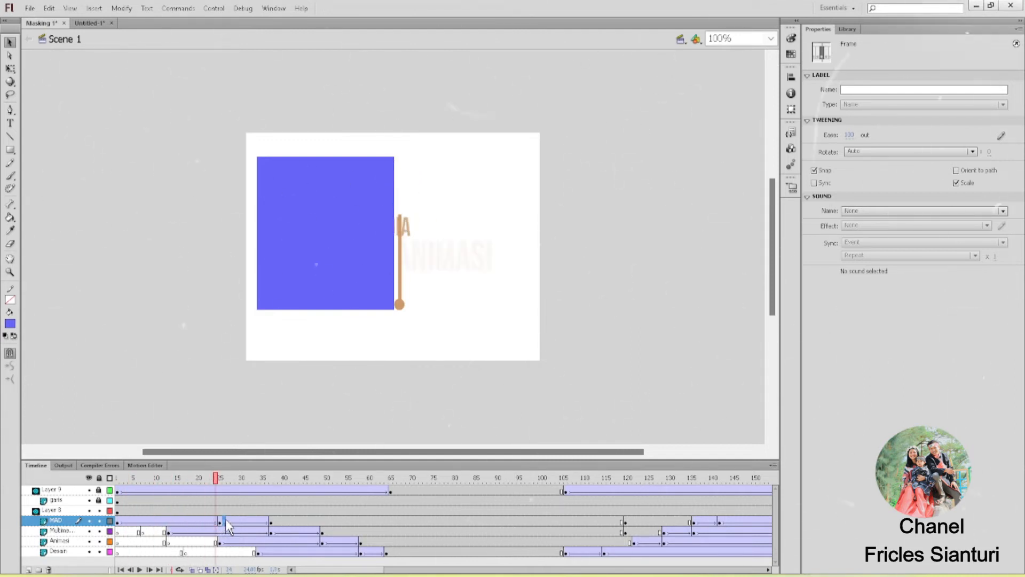
left_click(245, 521)
left_click(266, 521)
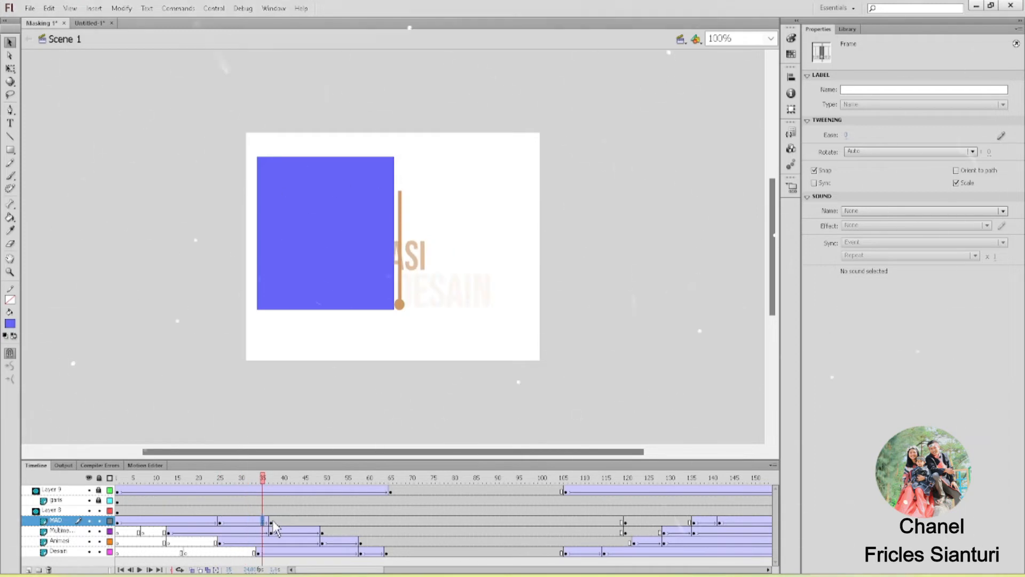
left_click(271, 521)
left_click(120, 522)
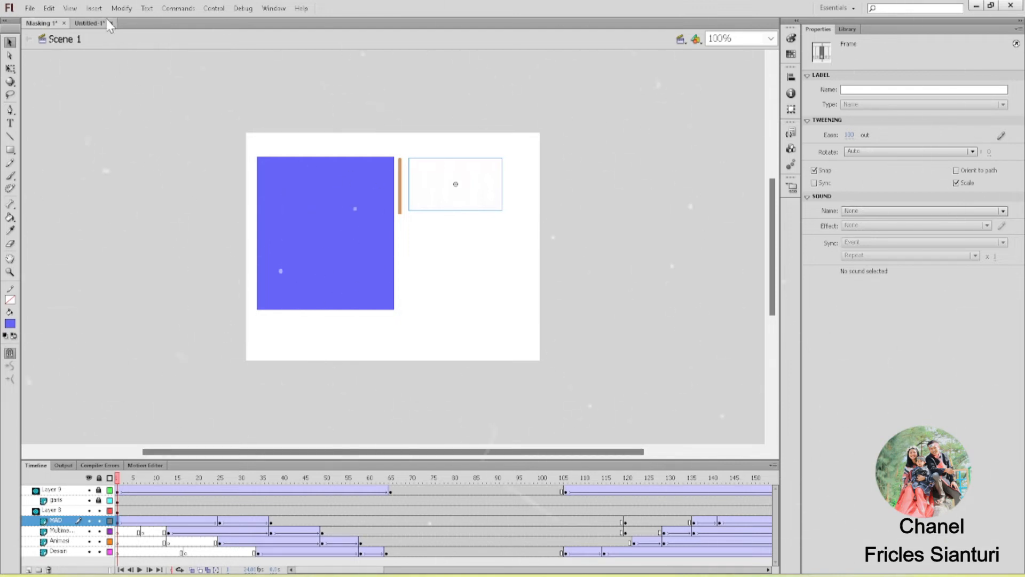
Step: In Untitled-1, draw a rectangle about 306 × 259 px beside the Kotak bar at frame 1 of the masking layer and fill it bright blue
left_click(87, 25)
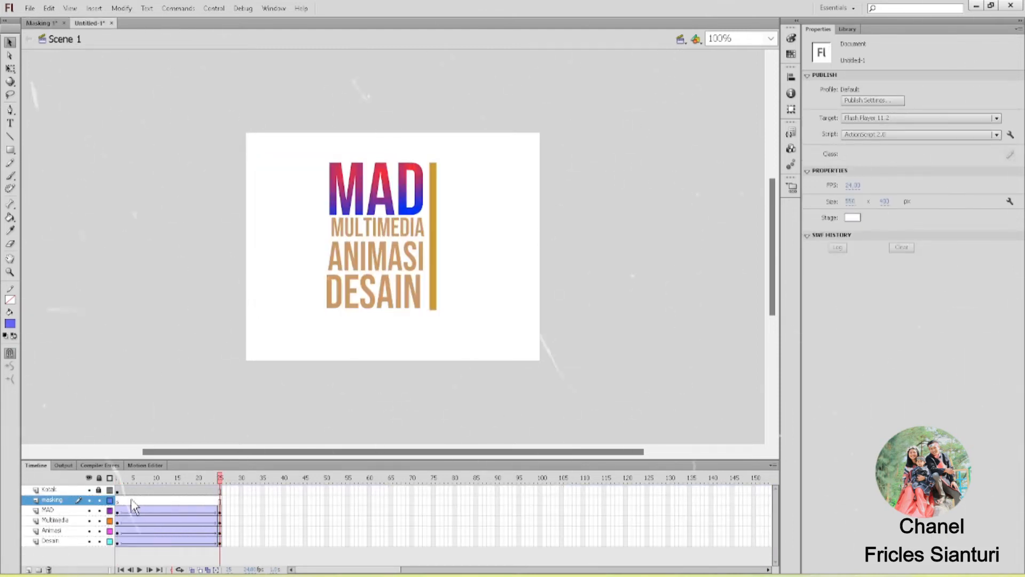
left_click(117, 501)
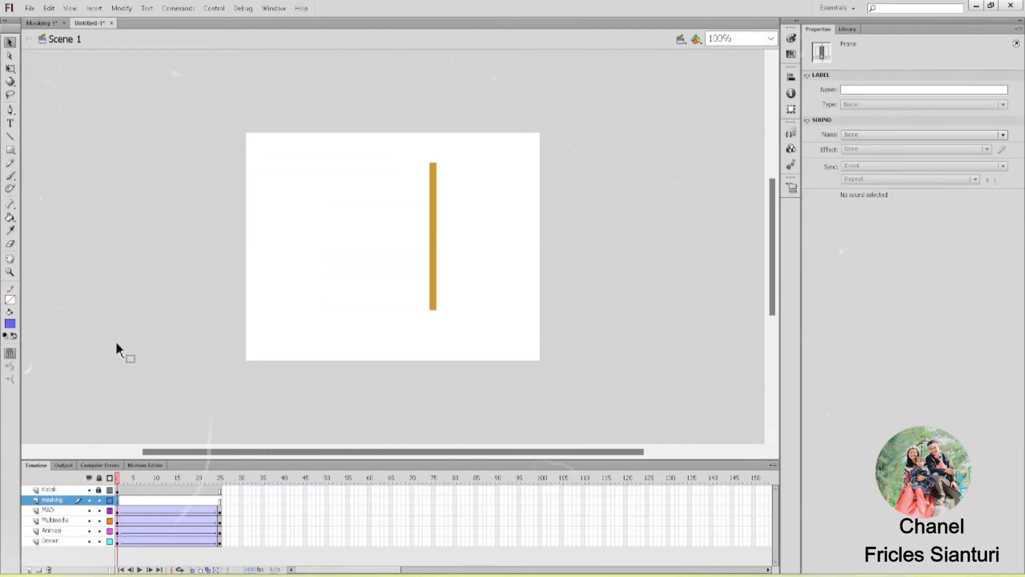
left_click(10, 149)
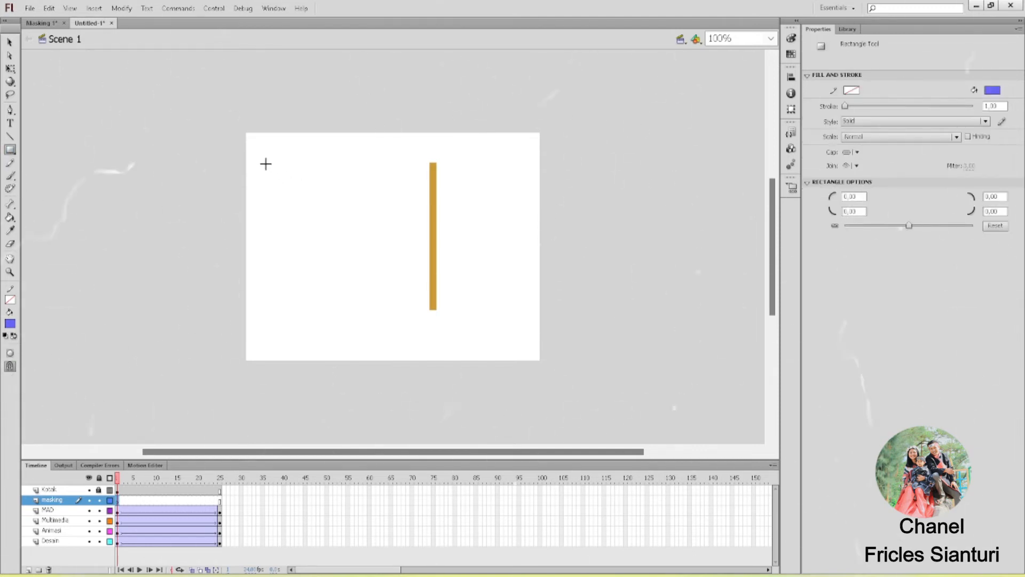
left_click_drag(264, 163, 426, 311)
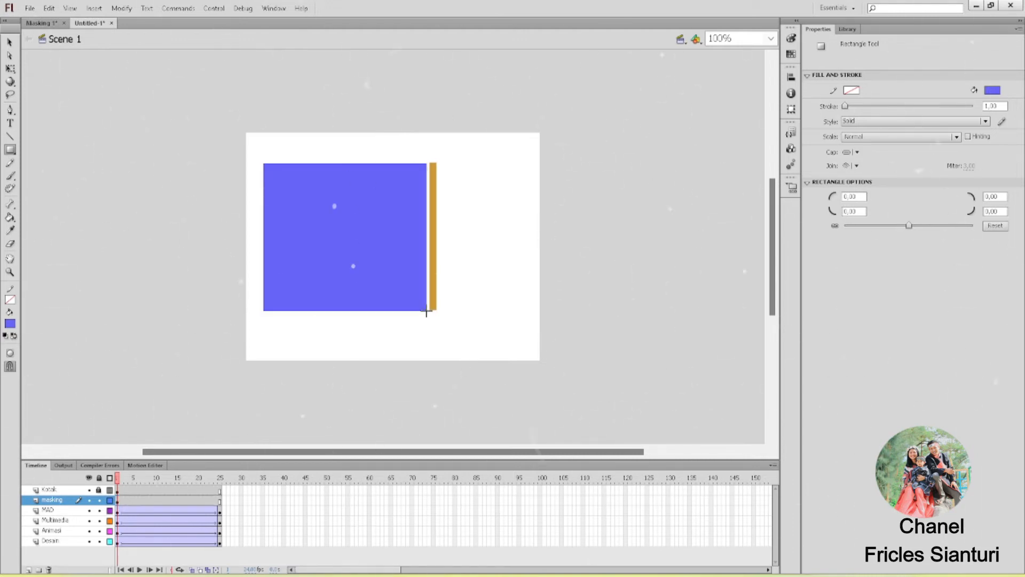
left_click(9, 42)
left_click(300, 203)
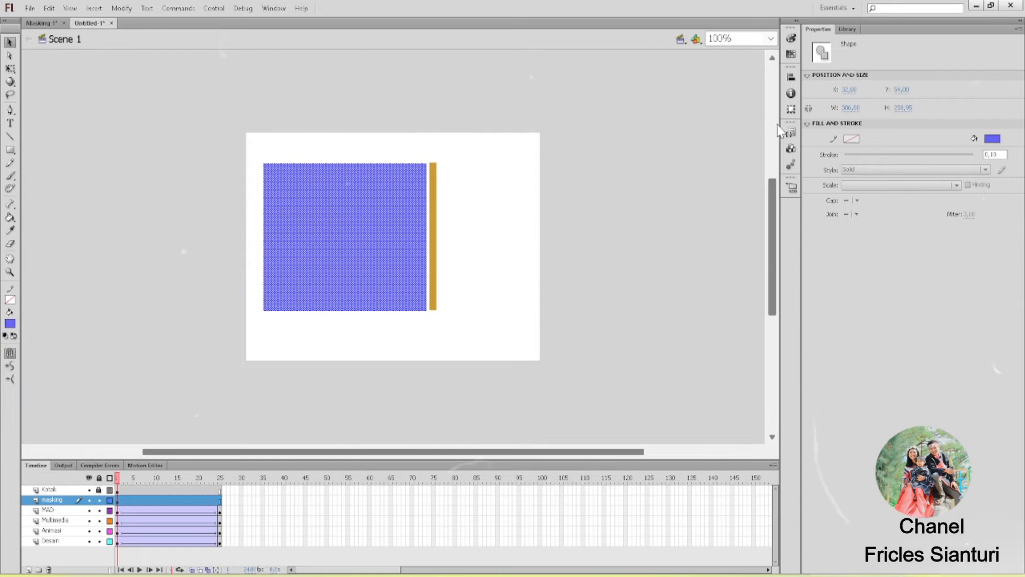
left_click(992, 138)
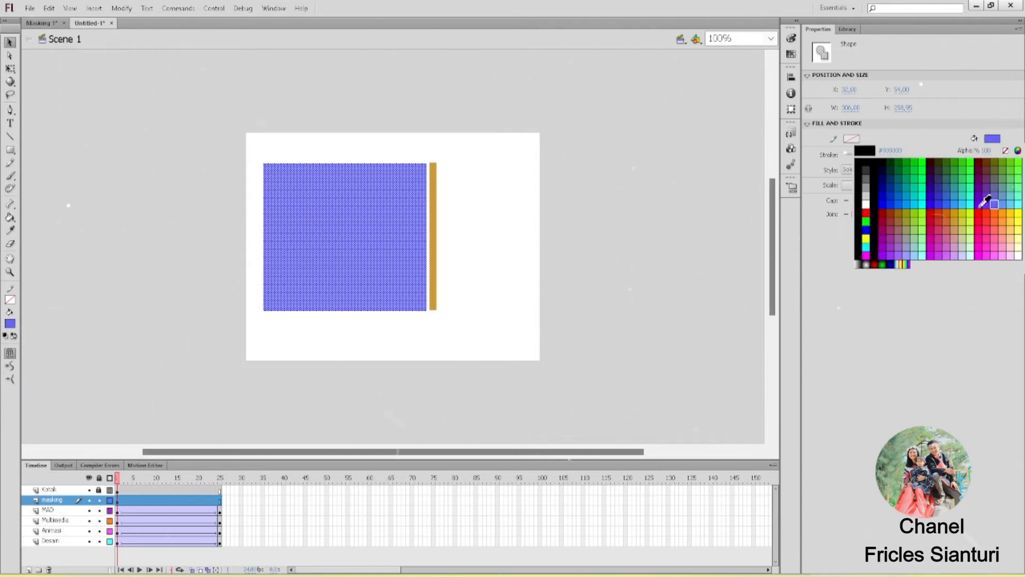
left_click(906, 202)
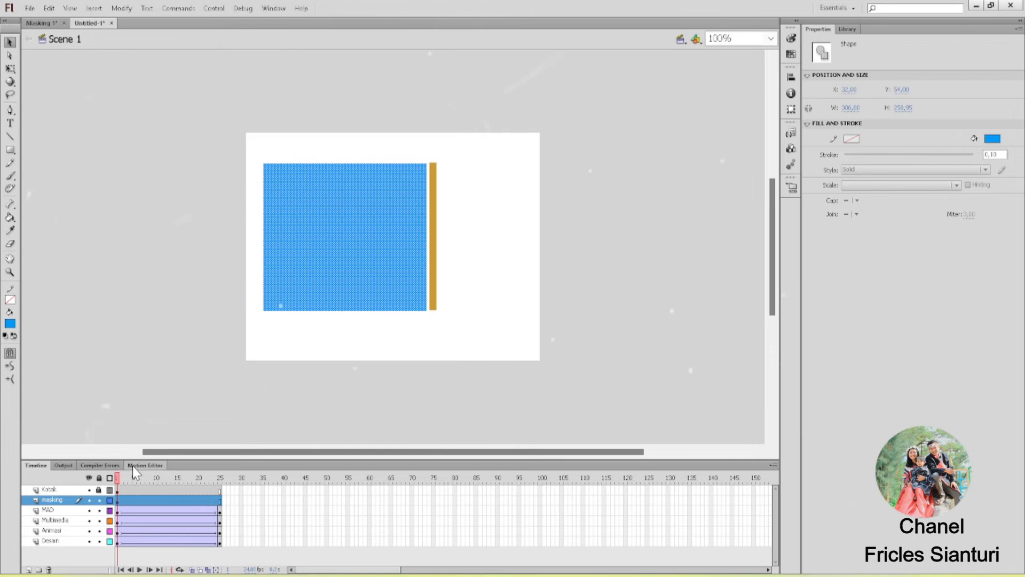
Step: Turn the masking layer into a mask for the MAD layer and preview the effect with a movie test
right_click(63, 508)
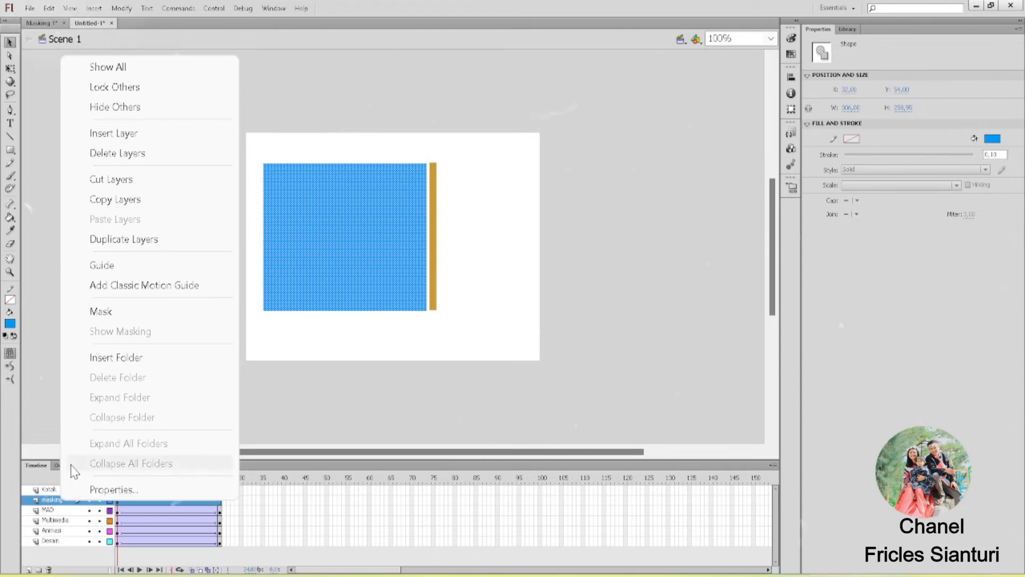
left_click(123, 318)
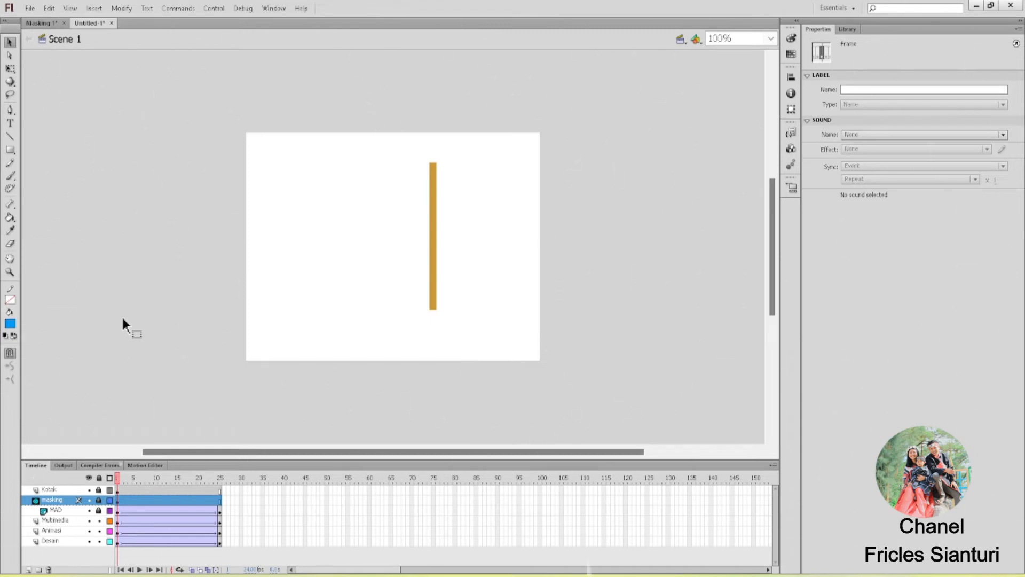
key("Return")
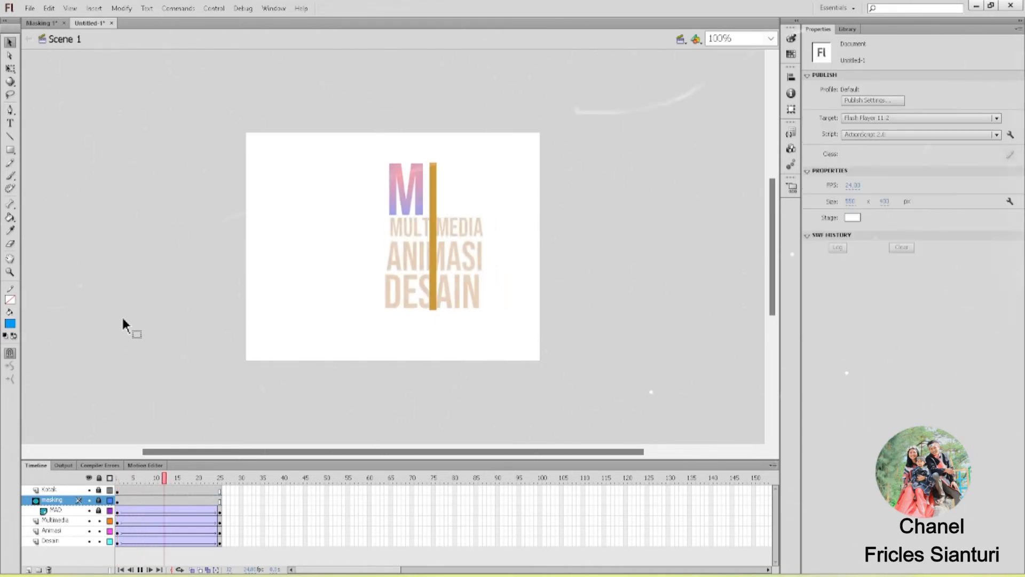
key("ctrl+Return")
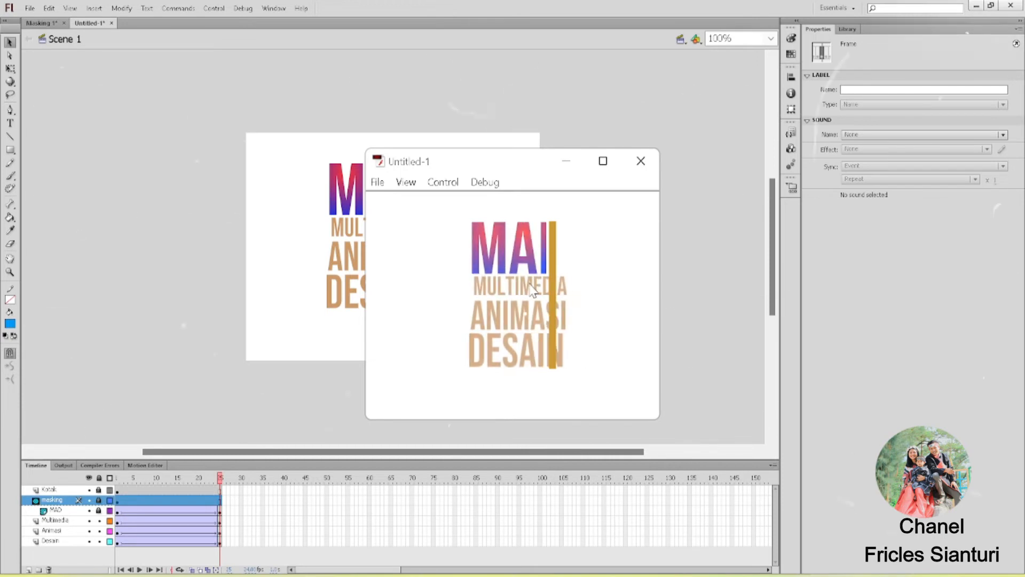
left_click(642, 164)
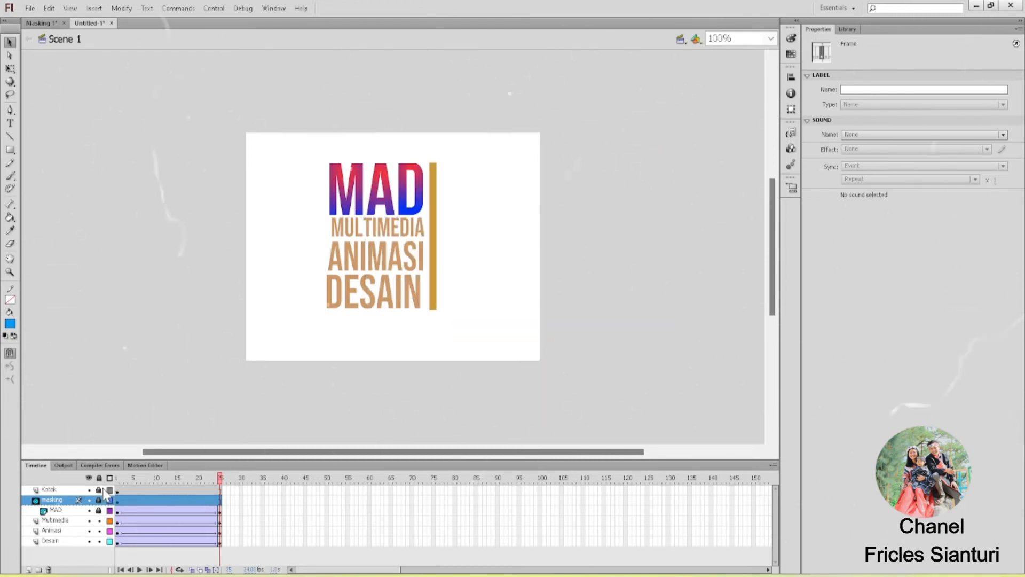
Step: Place the Multimedia, Animasi and Desain layers inside the mask and lock them, checking the masked texts with a movie test
left_click(60, 521)
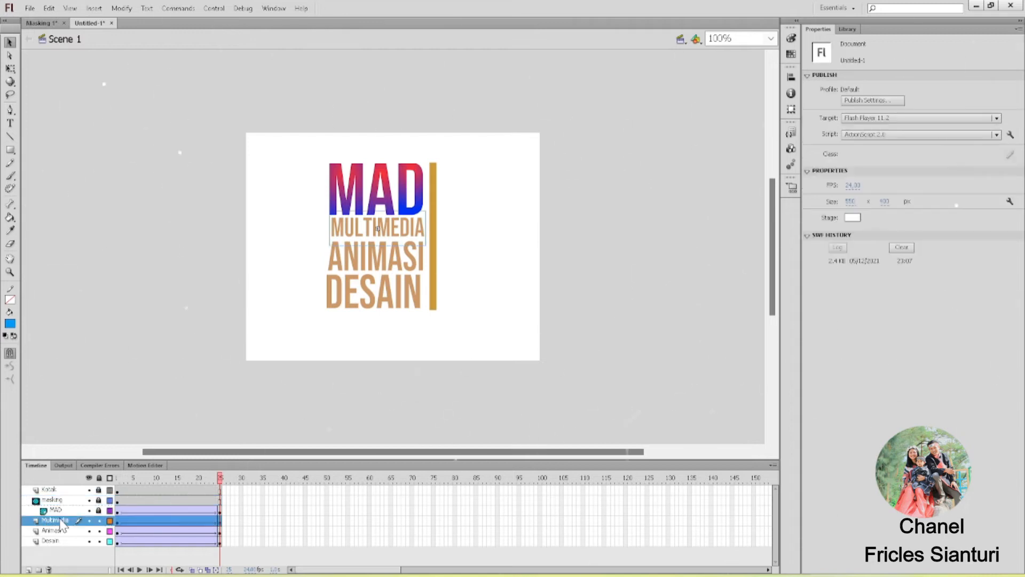
left_click_drag(63, 509, 58, 536)
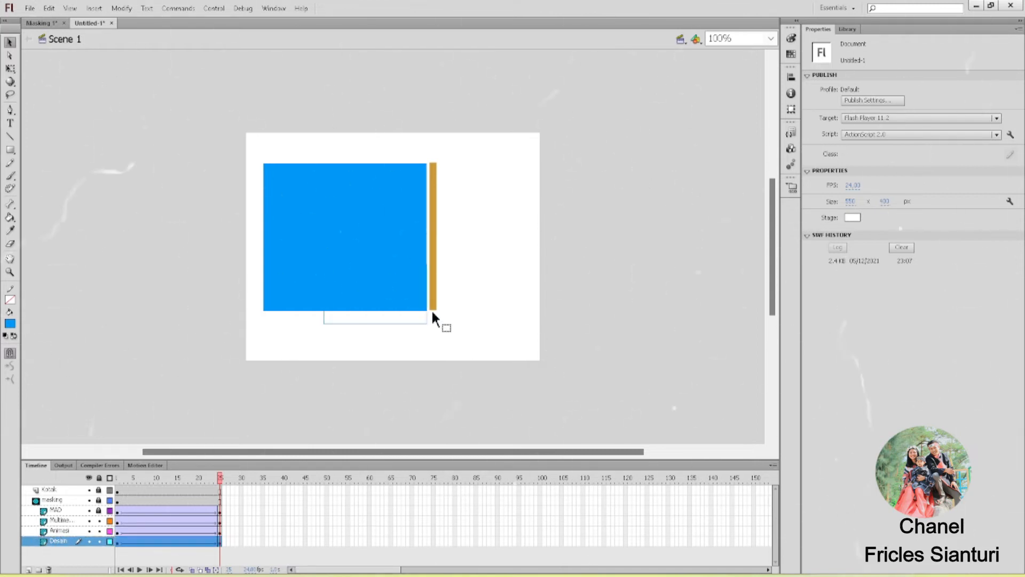
key("ctrl+Return")
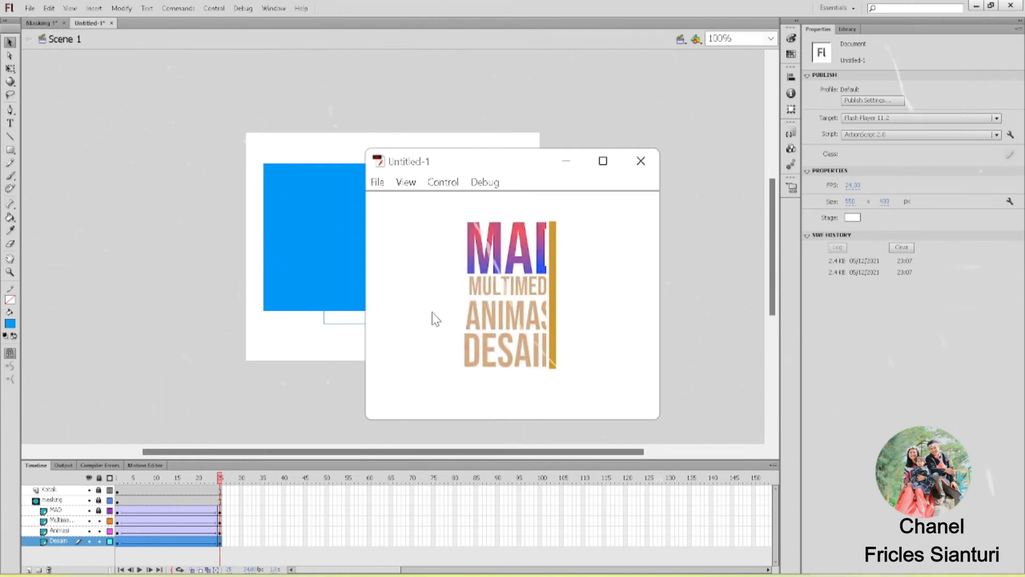
left_click(639, 165)
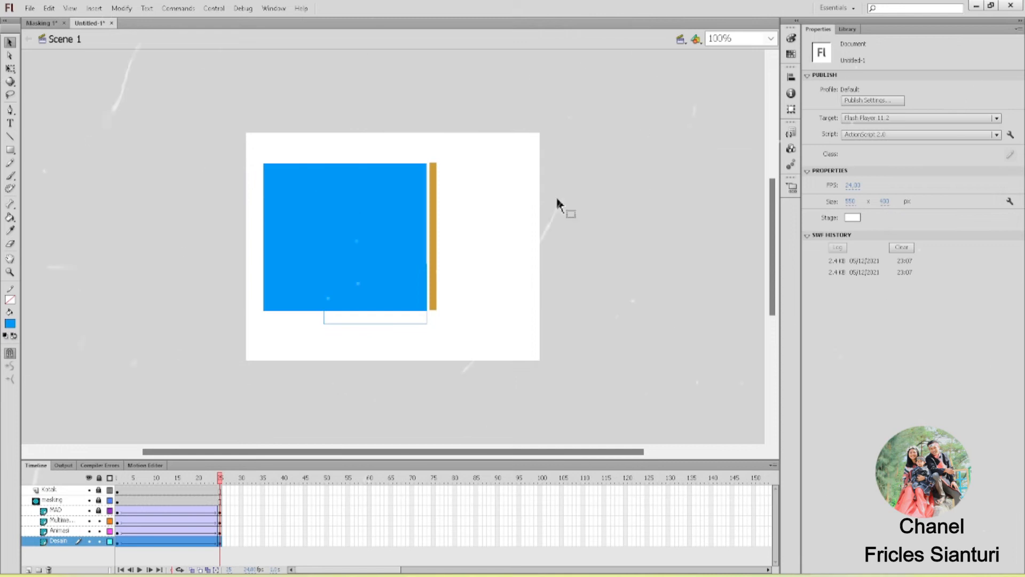
left_click(99, 541)
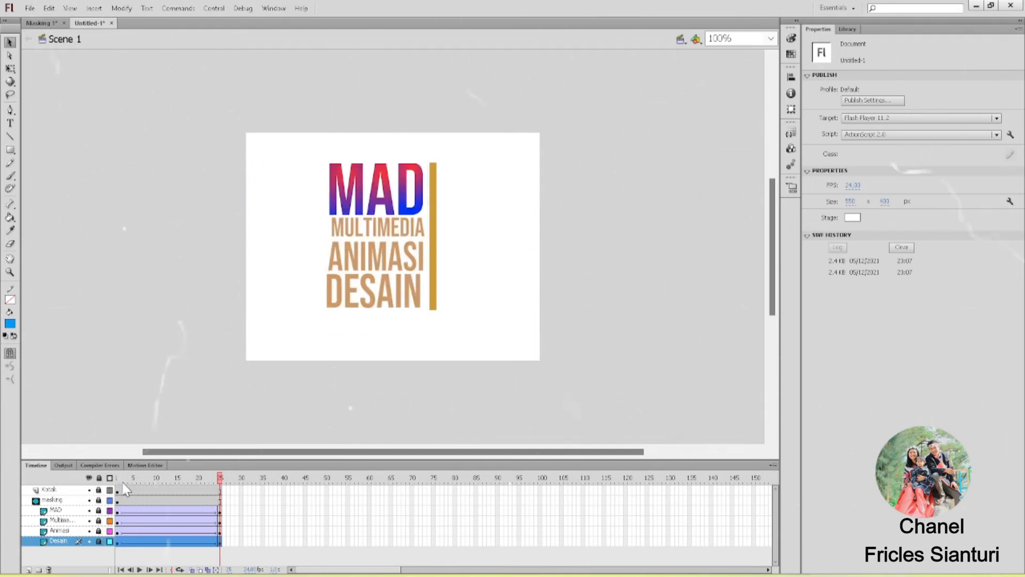
left_click(117, 510)
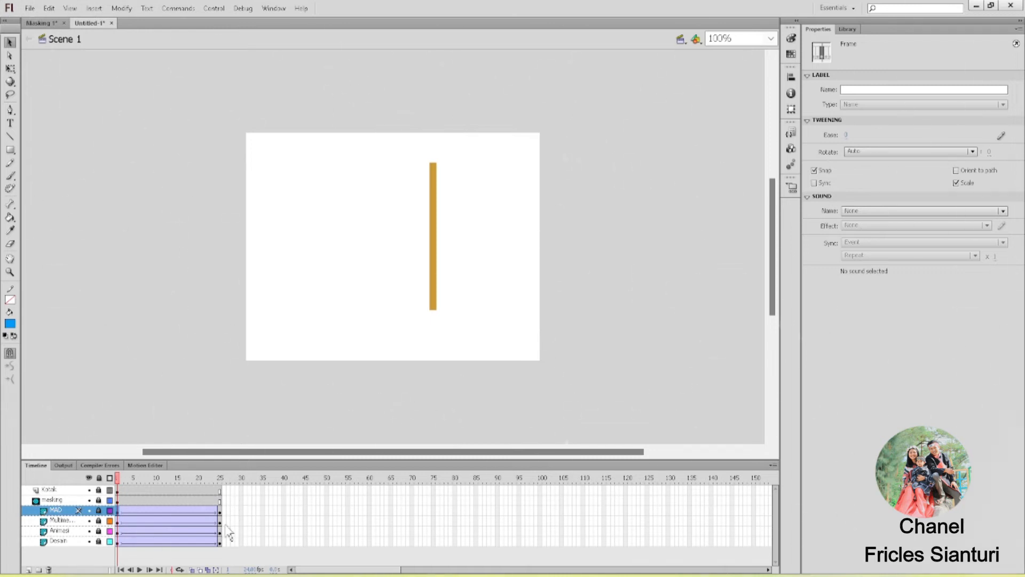
left_click_drag(224, 521, 169, 530)
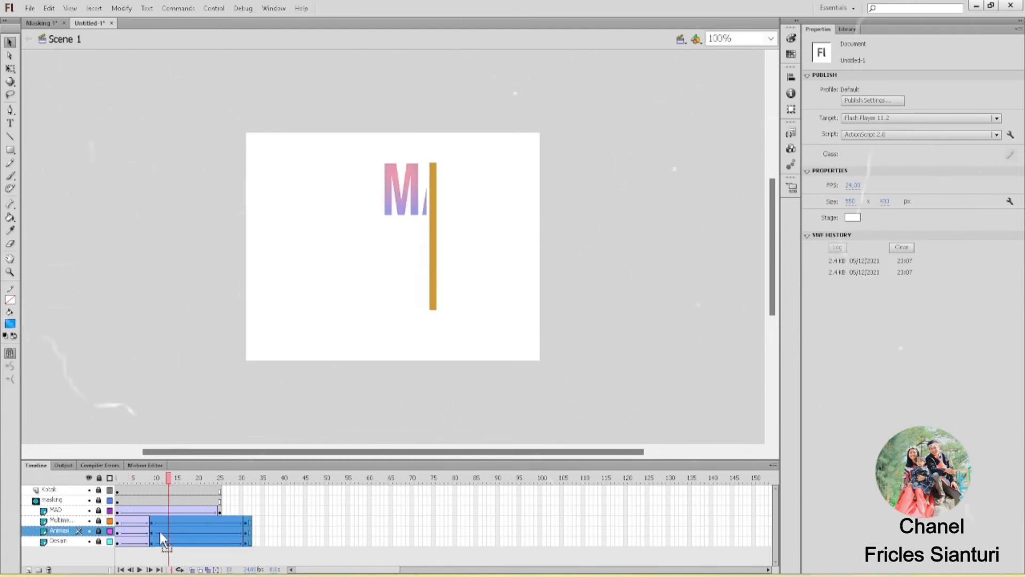
key("ctrl+z")
Step: Delay the text tweens so Multimedia starts at frame 9 and Animasi and Desain start at frame 20
left_click(232, 522)
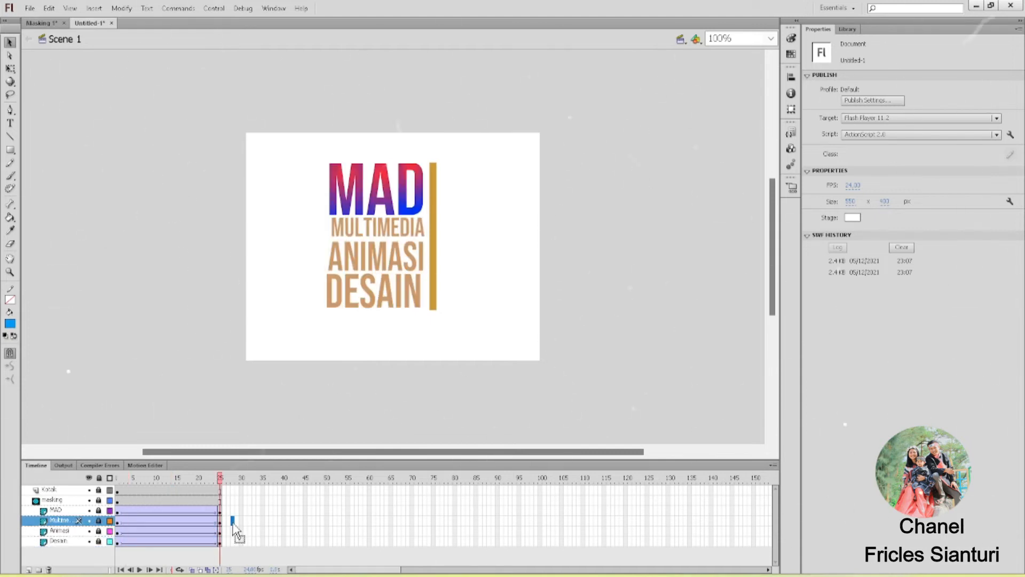
left_click_drag(231, 523, 152, 518)
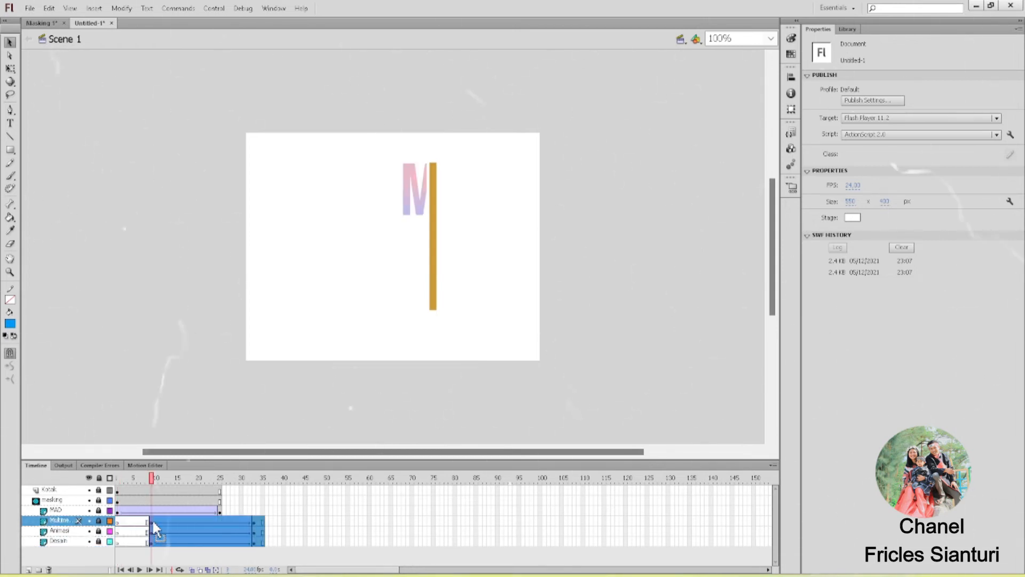
left_click(284, 530)
left_click_drag(272, 532, 196, 530)
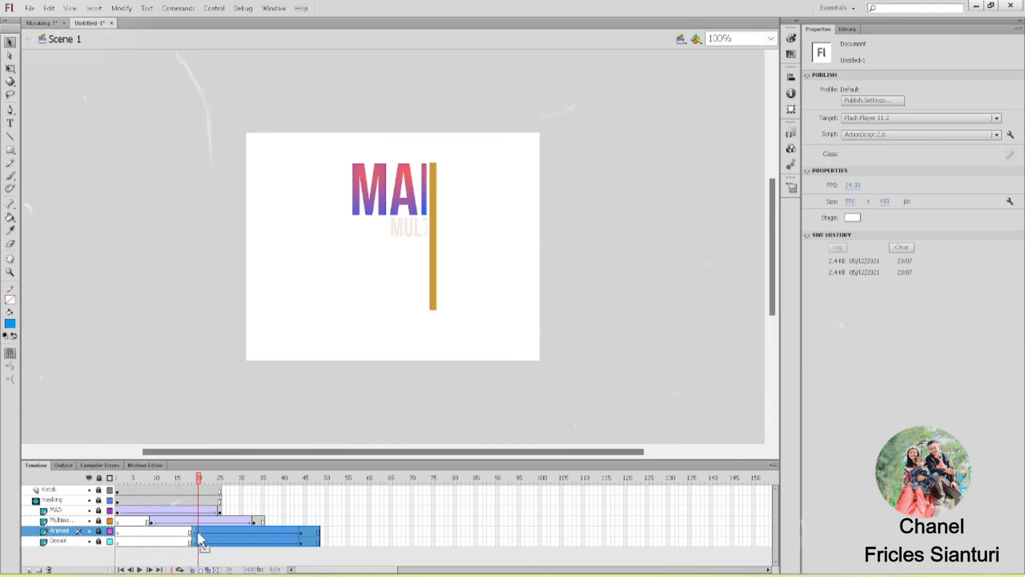
Step: Shift the Desain tween further along the timeline so it starts at frame 30
left_click(338, 541)
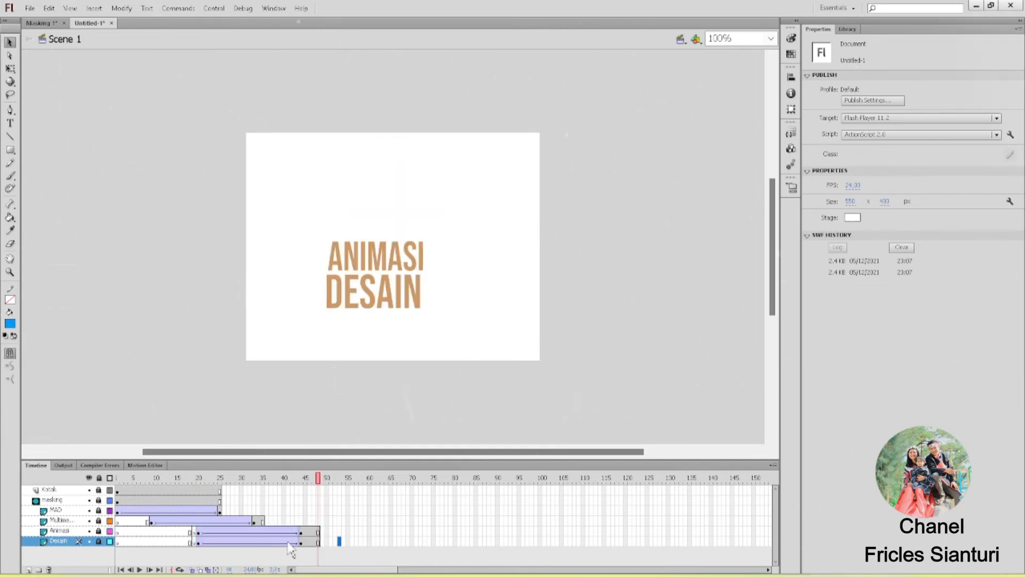
left_click_drag(300, 542, 196, 542)
left_click_drag(199, 549, 240, 541)
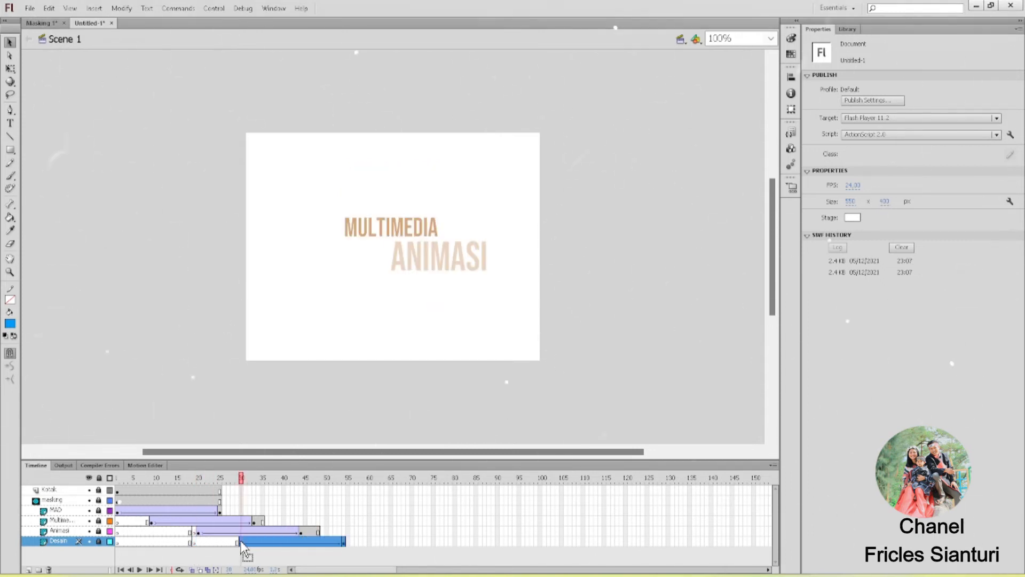
Step: Remove the leftover frames after the final keyframe at frame 44 on the Animasi layer
left_click(345, 532)
left_click_drag(324, 530, 305, 531)
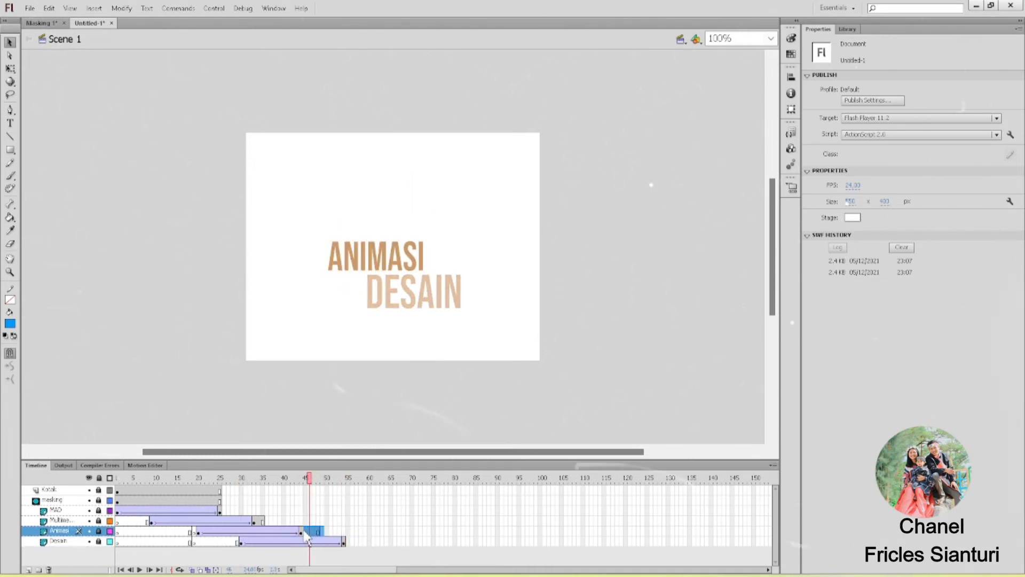
right_click(307, 532)
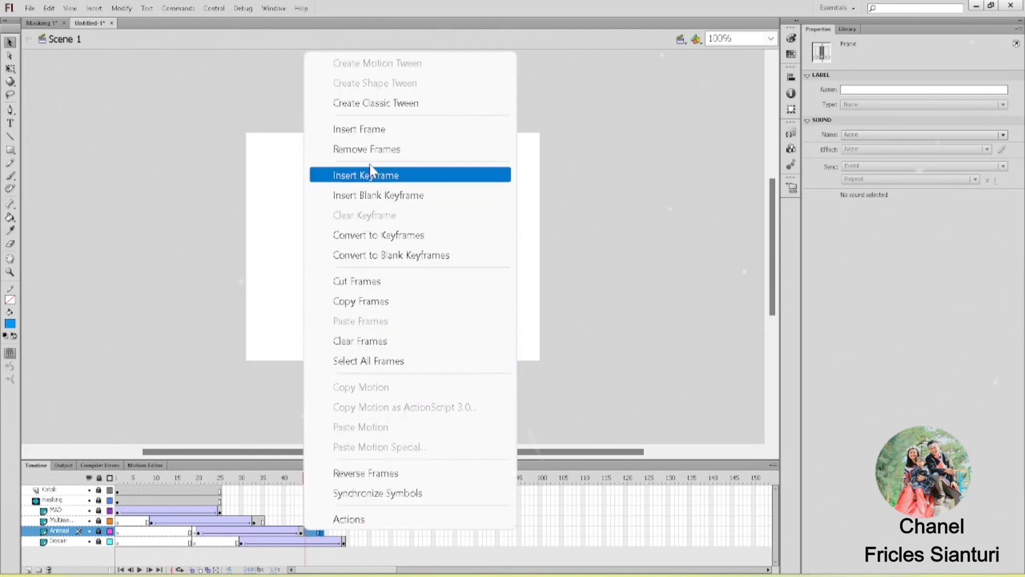
left_click(367, 149)
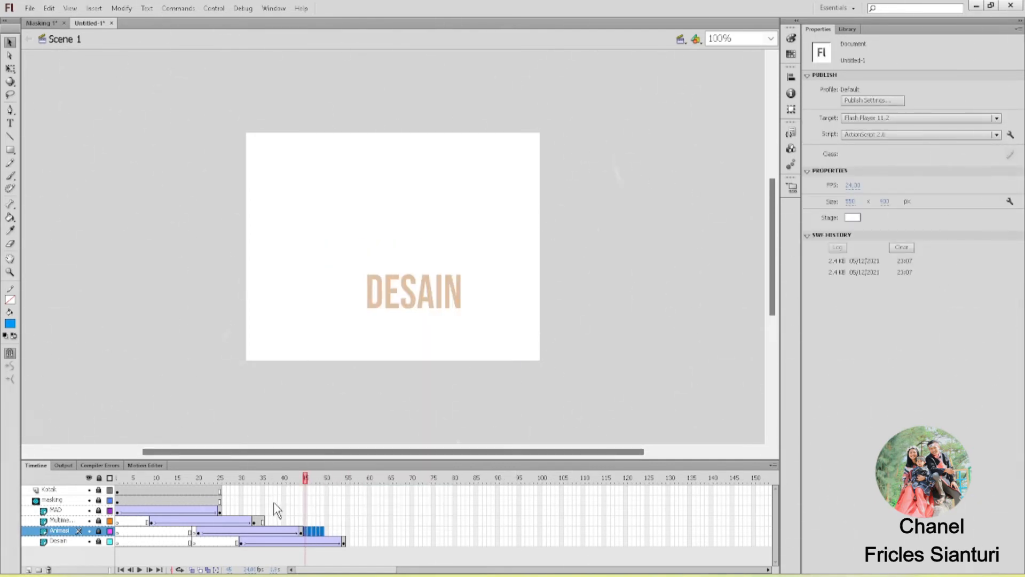
Step: Remove the surplus frames after the last keyframe on the Multimedia layer
left_click_drag(270, 520, 258, 521)
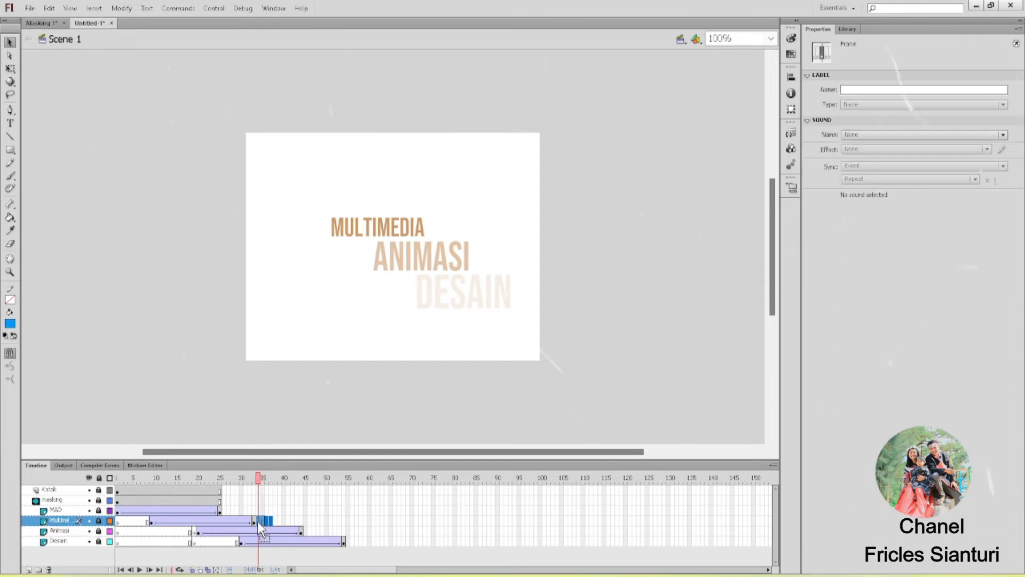
right_click(257, 521)
left_click(274, 142)
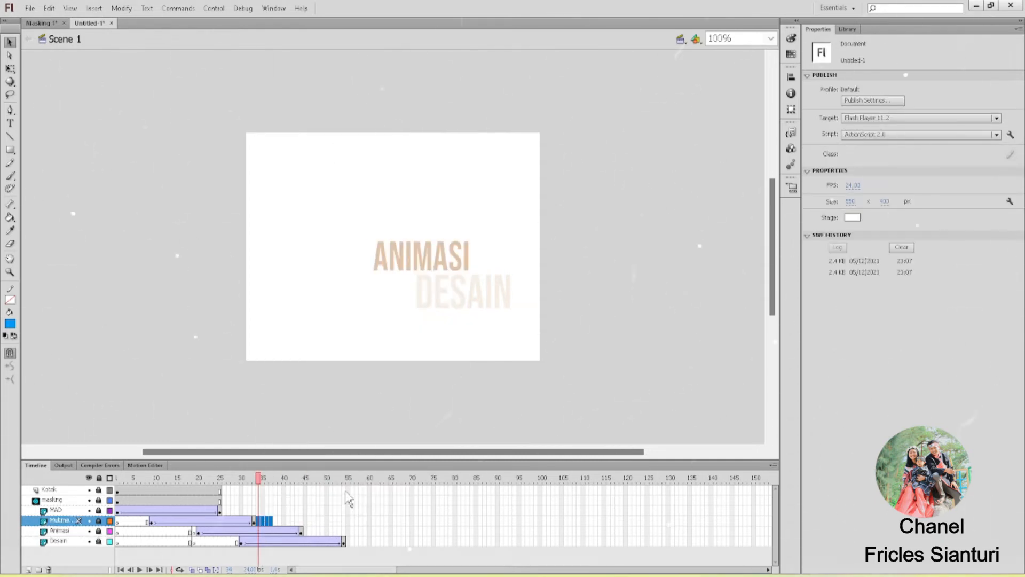
Step: Insert frames at frame 54 to extend every layer from Kotak through Animasi to the end of the Desain animation
left_click_drag(344, 490, 344, 527)
right_click(343, 526)
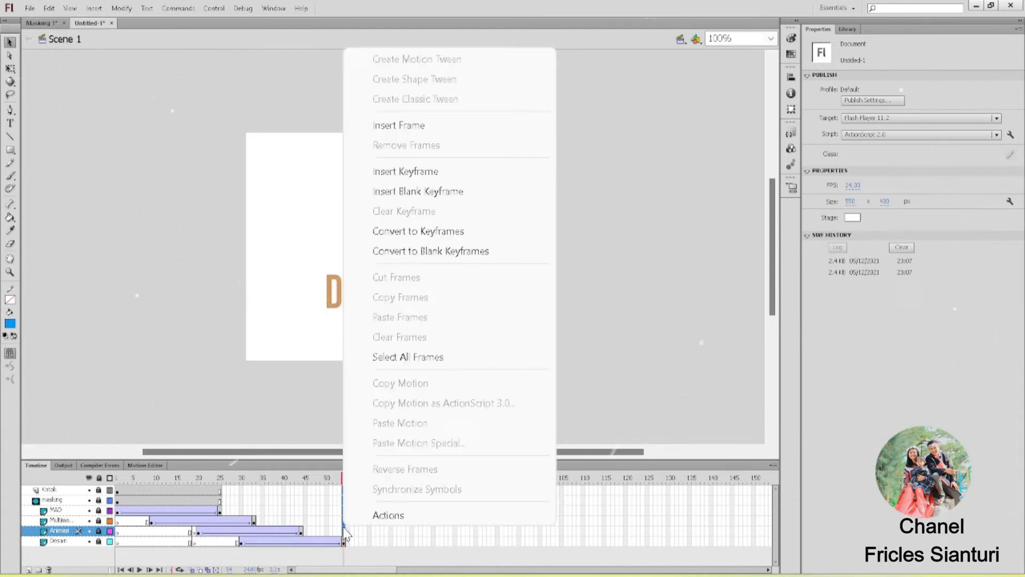
left_click(418, 124)
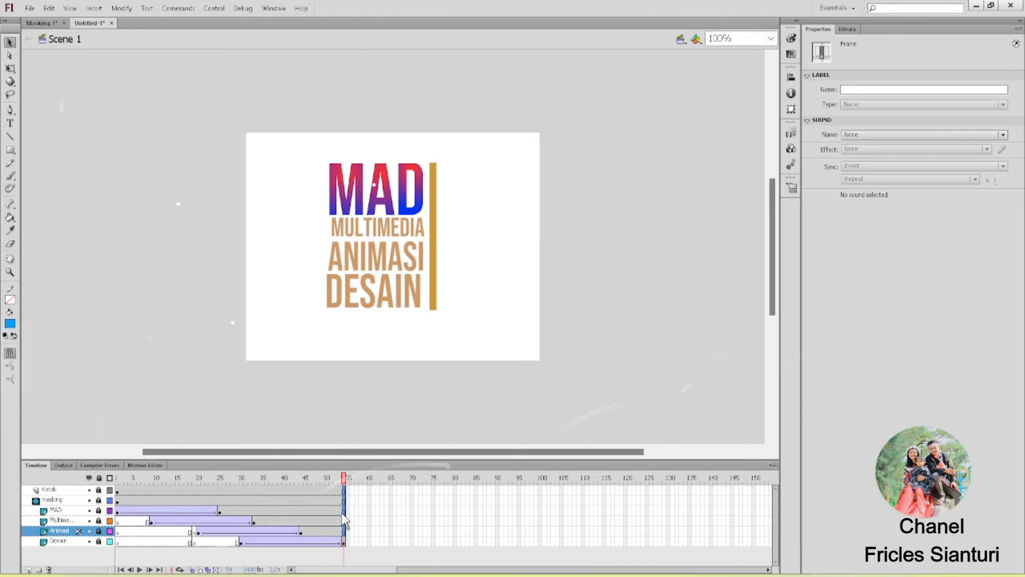
Step: Test the movie to check the masked text animation, and close the preview
key("ctrl+Return")
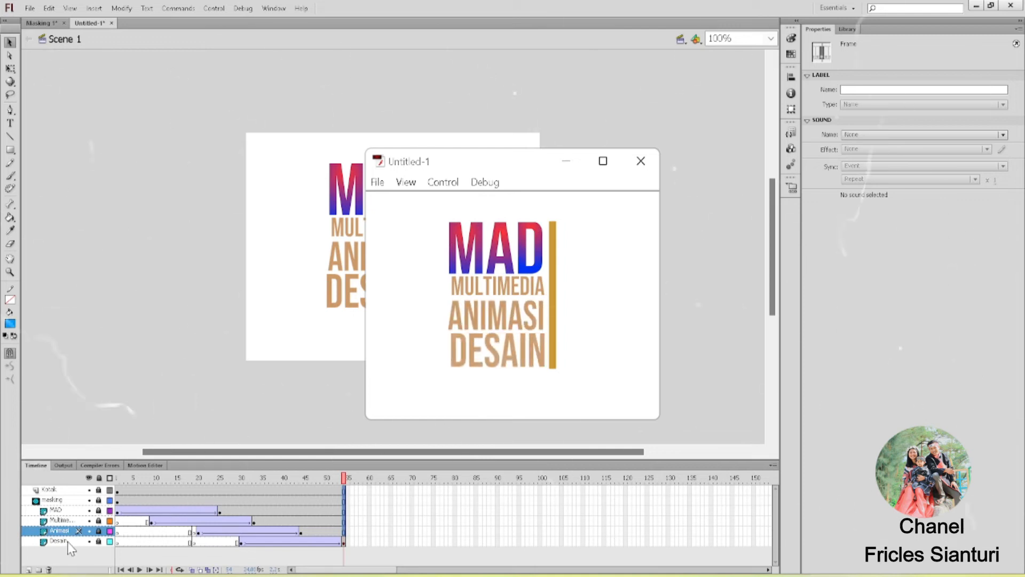
left_click(641, 161)
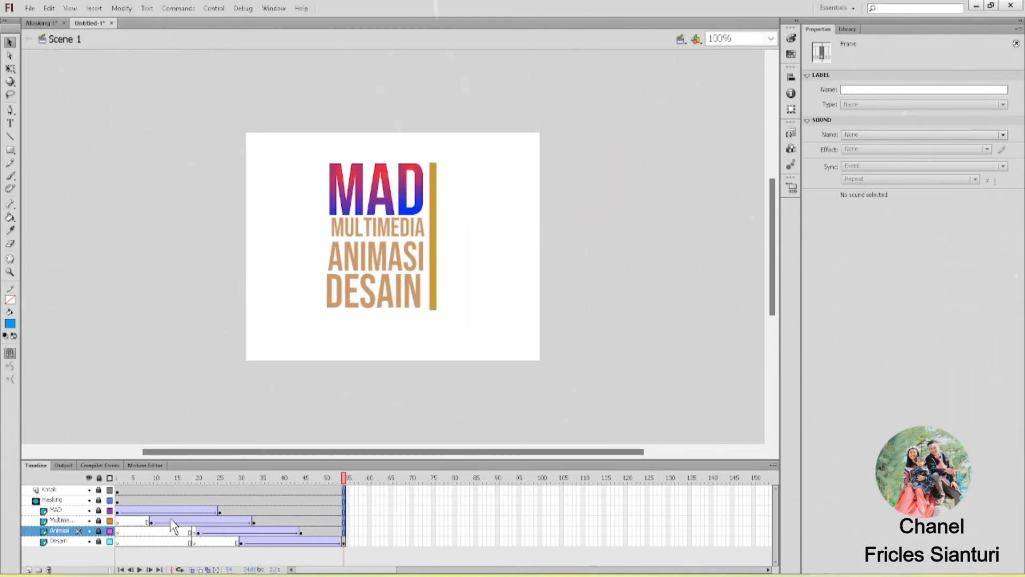
Step: Insert a keyframe at frame 30 on the MAD layer and create a classic tween from frame 25 to it
left_click(220, 512)
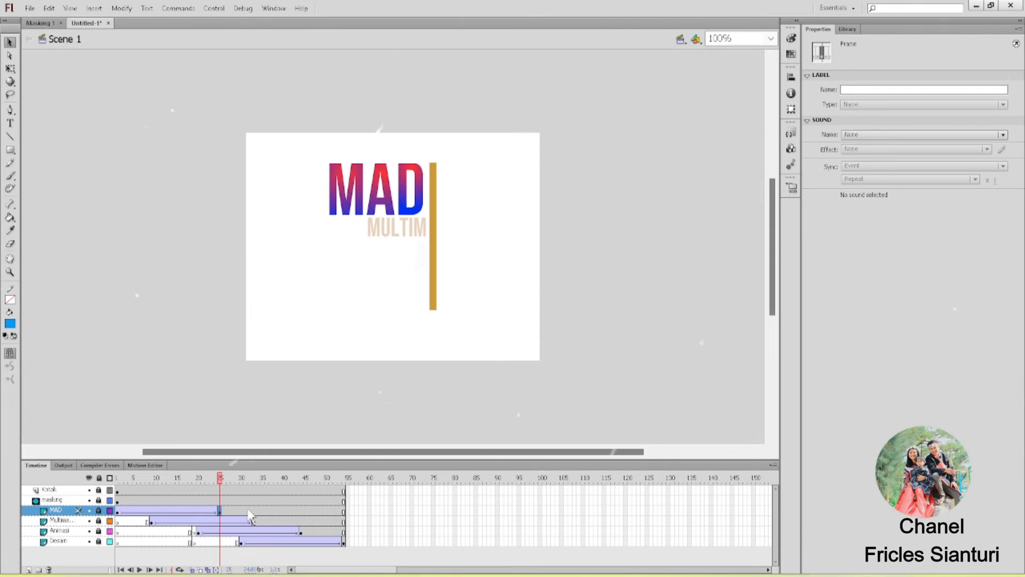
left_click(242, 510)
right_click(242, 510)
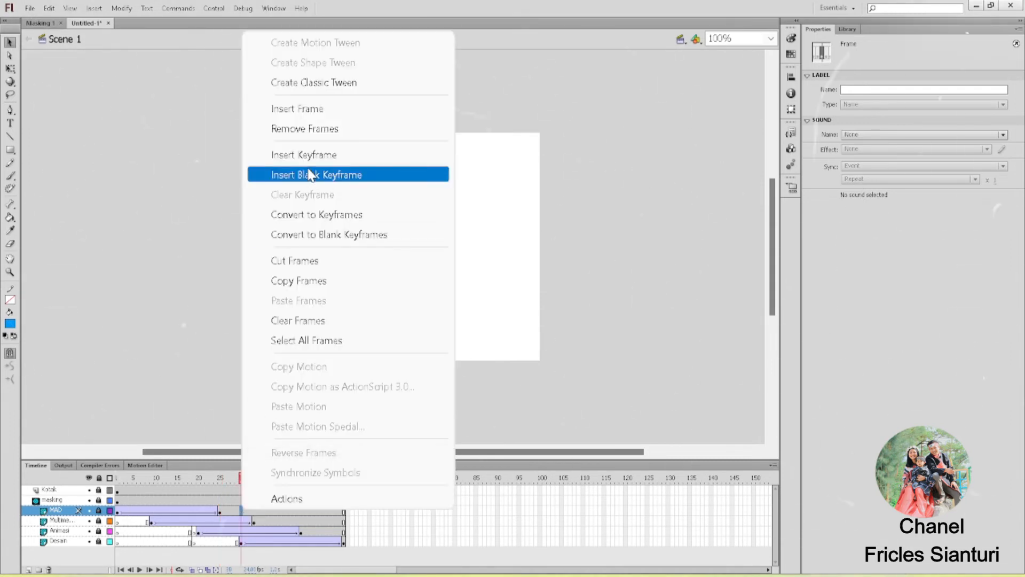
left_click(304, 155)
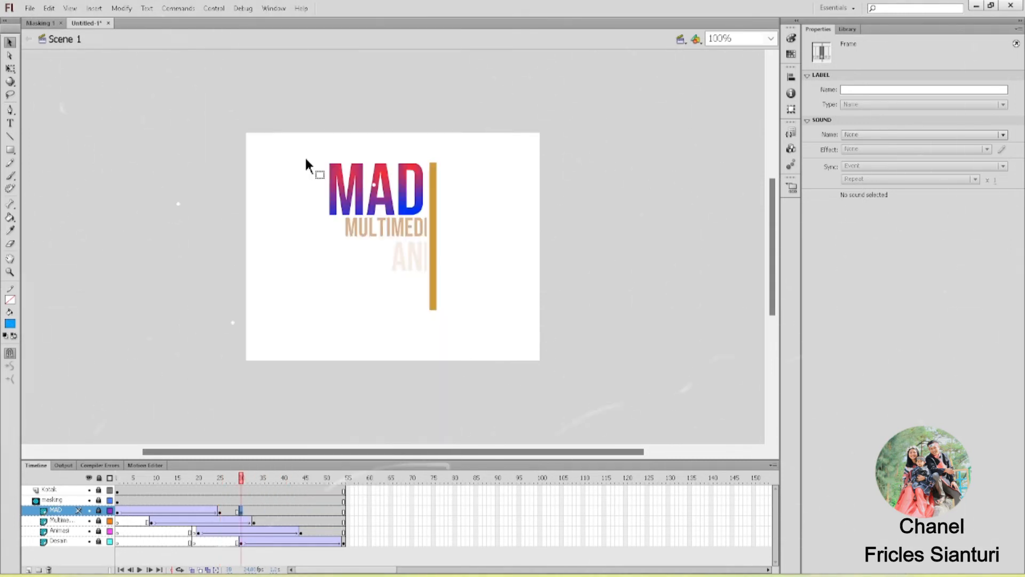
left_click(229, 510)
right_click(230, 511)
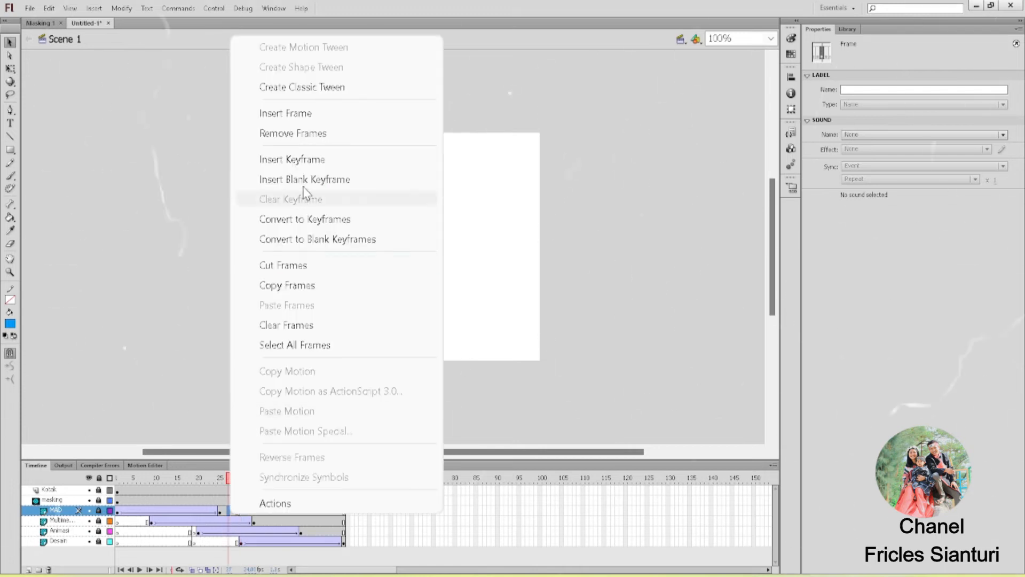
left_click(305, 88)
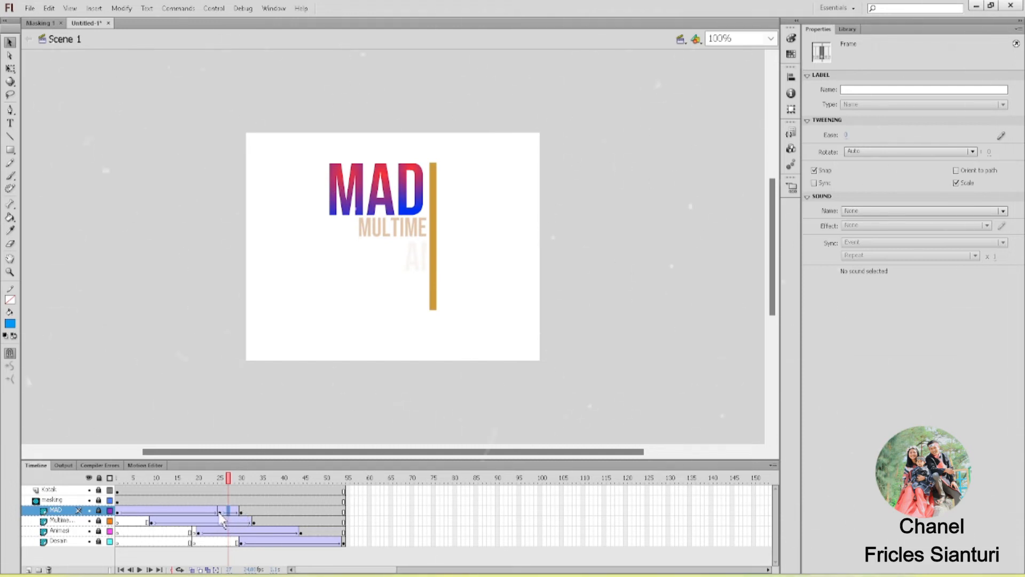
Step: With the MAD layer unlocked and the masking layer hidden, nudge the MAD text slightly right at frame 30
left_click(220, 511)
left_click(240, 511)
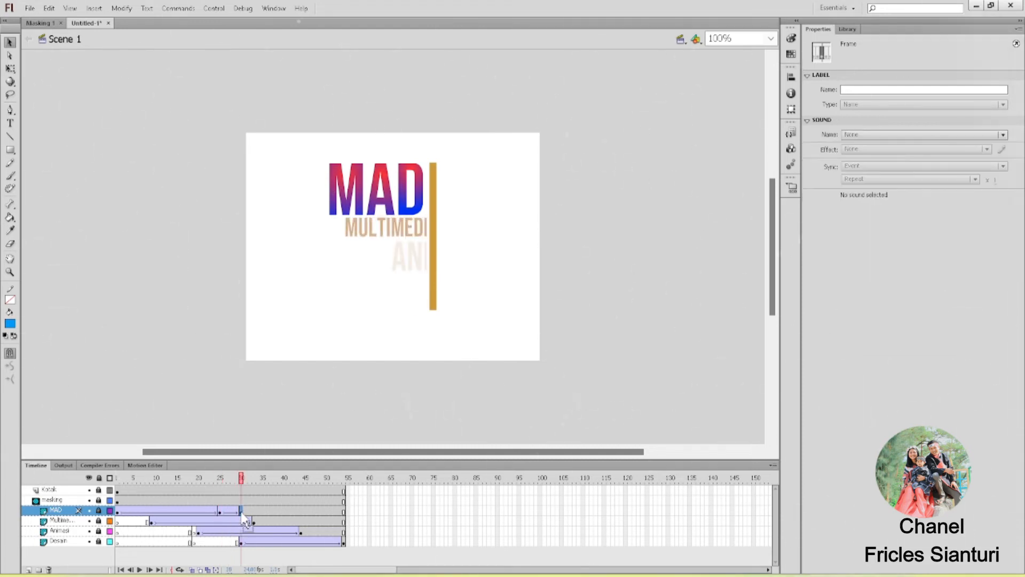
left_click(399, 197)
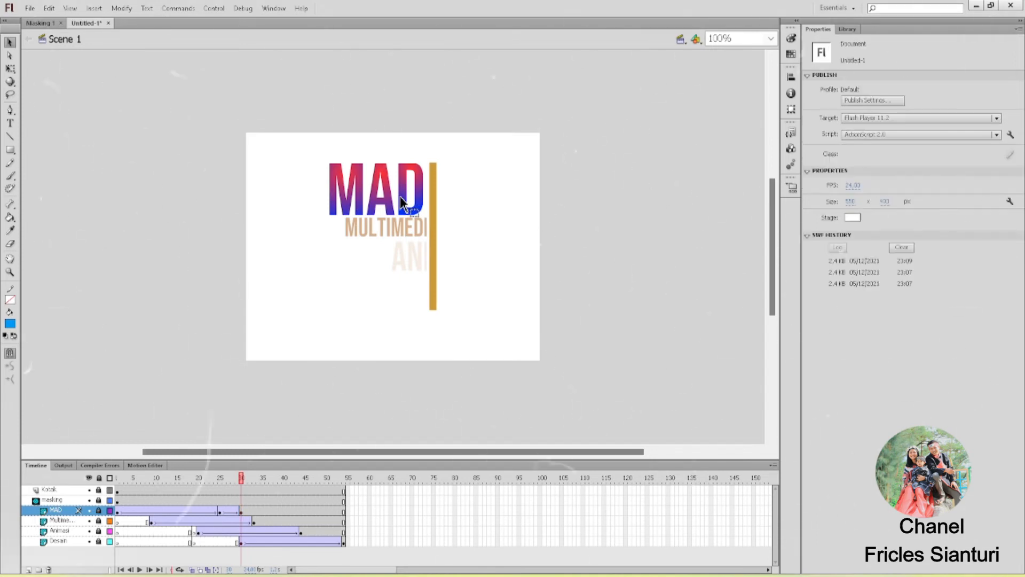
left_click(99, 511)
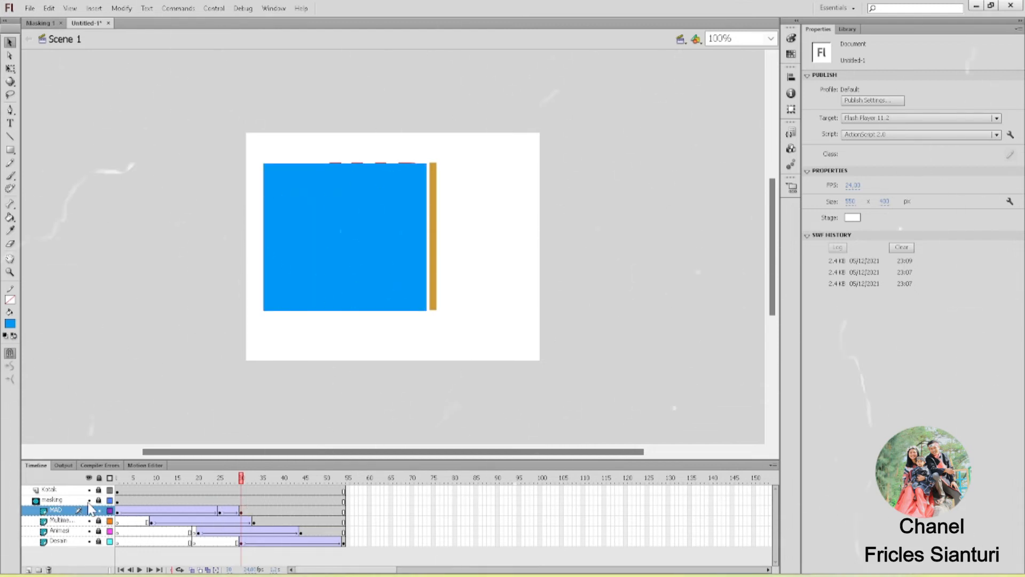
left_click(89, 501)
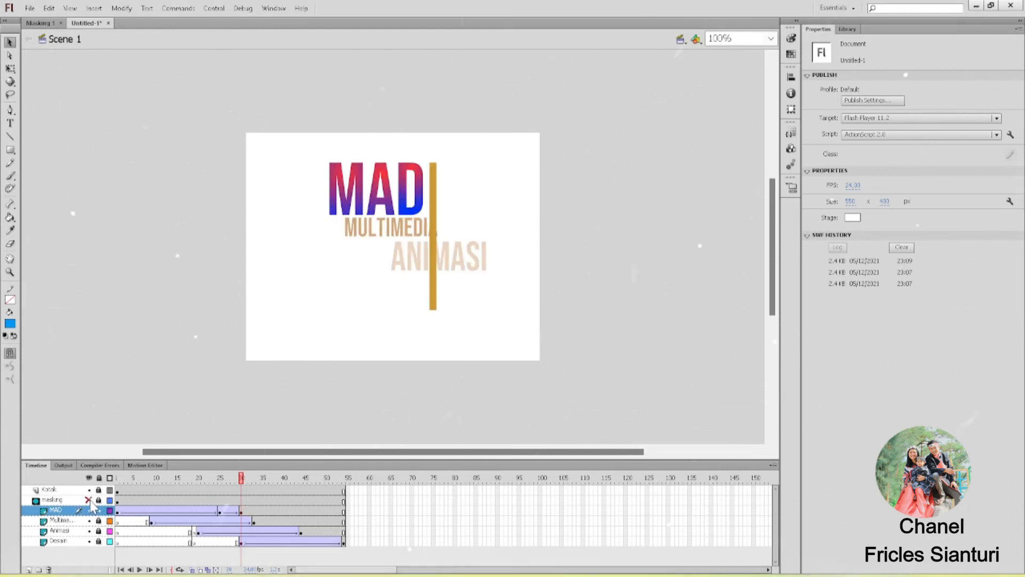
left_click(241, 511)
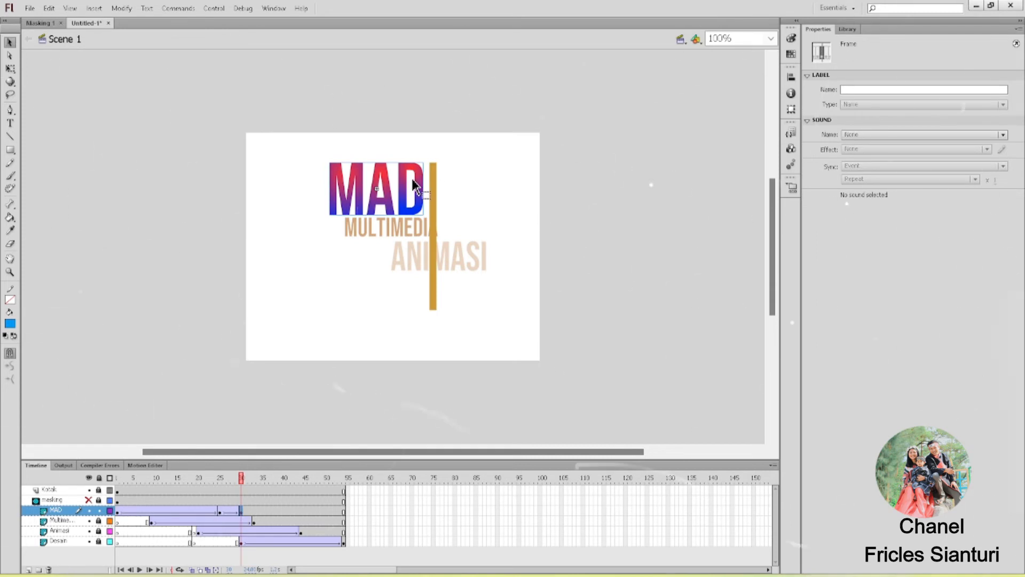
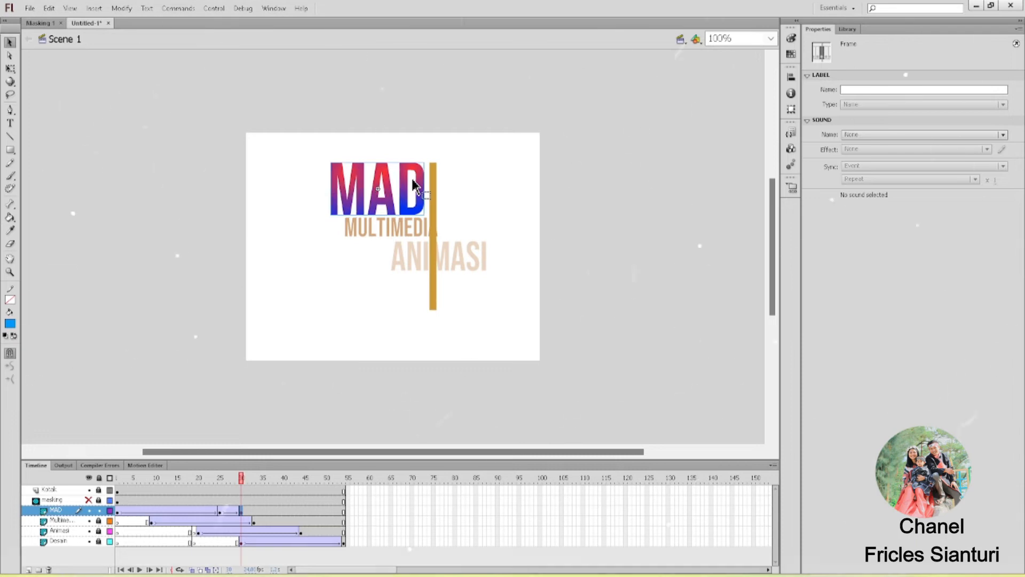
Step: Show the masking layer again with the MAD layer locked, and preview the animation in the timeline and a movie test
key("Return")
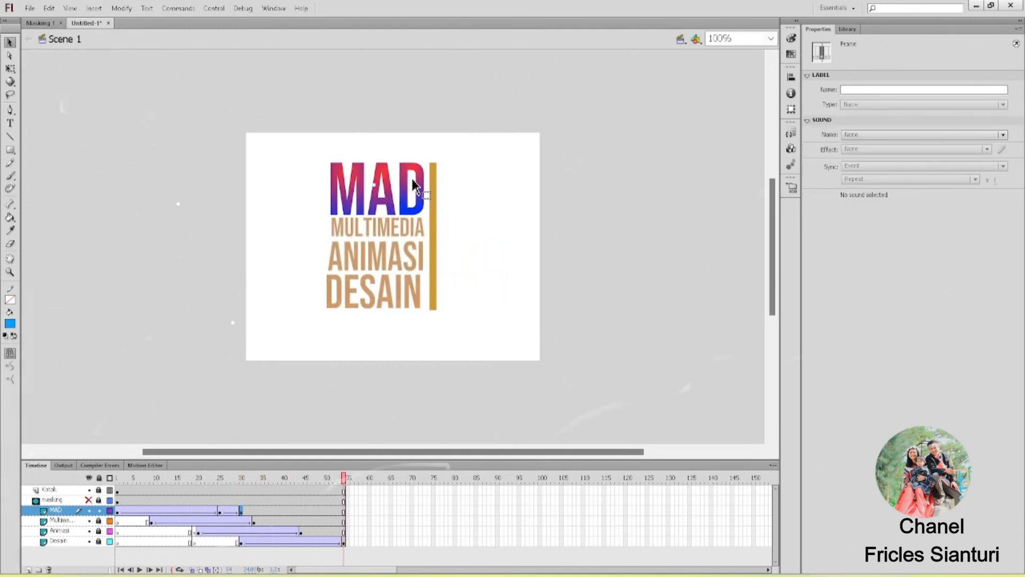
left_click(88, 500)
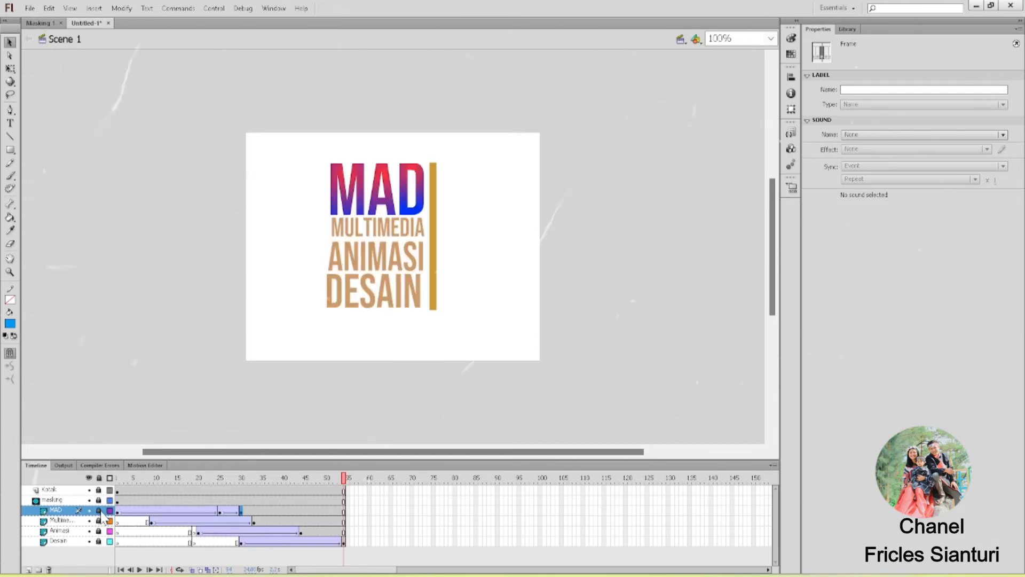
key("Return")
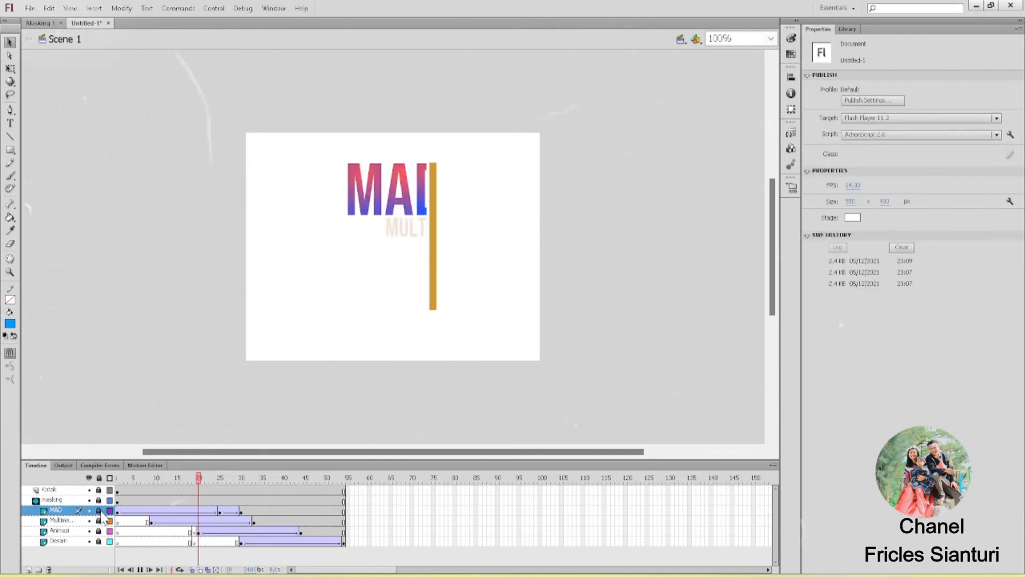
key("ctrl+Return")
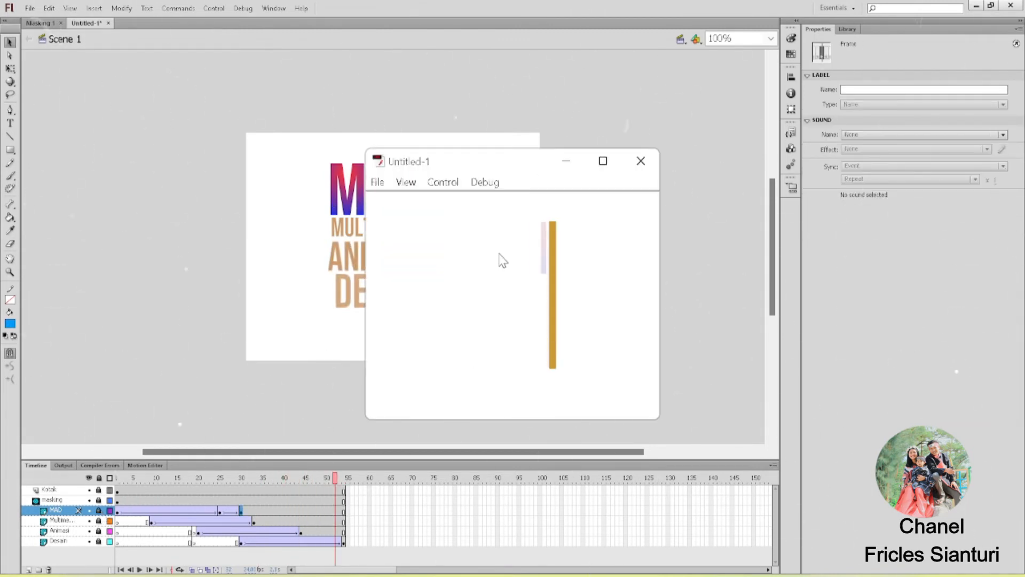
left_click(641, 161)
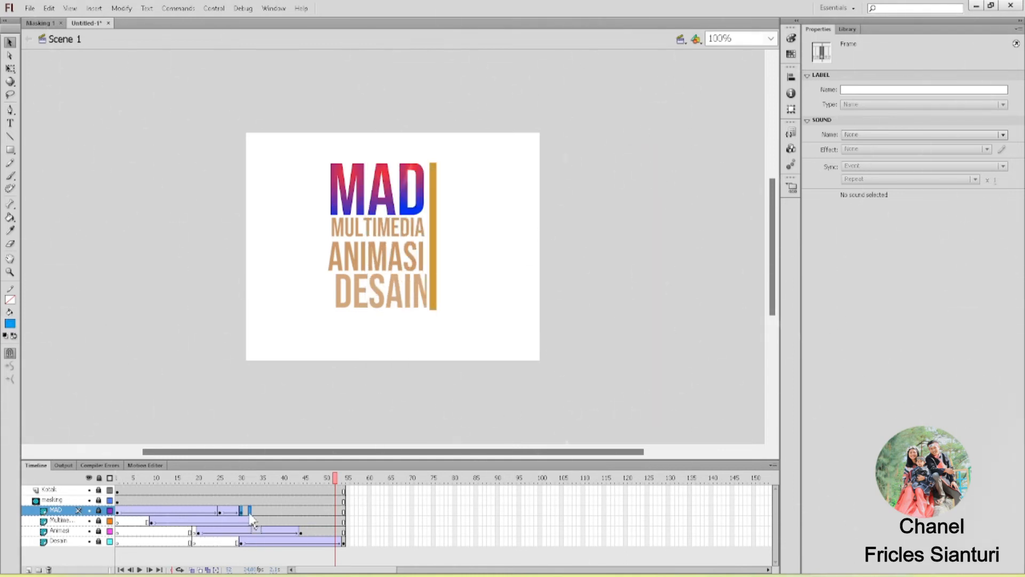
Step: Move the MAD layer's last keyframe to frame 33 and test the movie
left_click_drag(253, 514, 254, 513)
key("ctrl+Return")
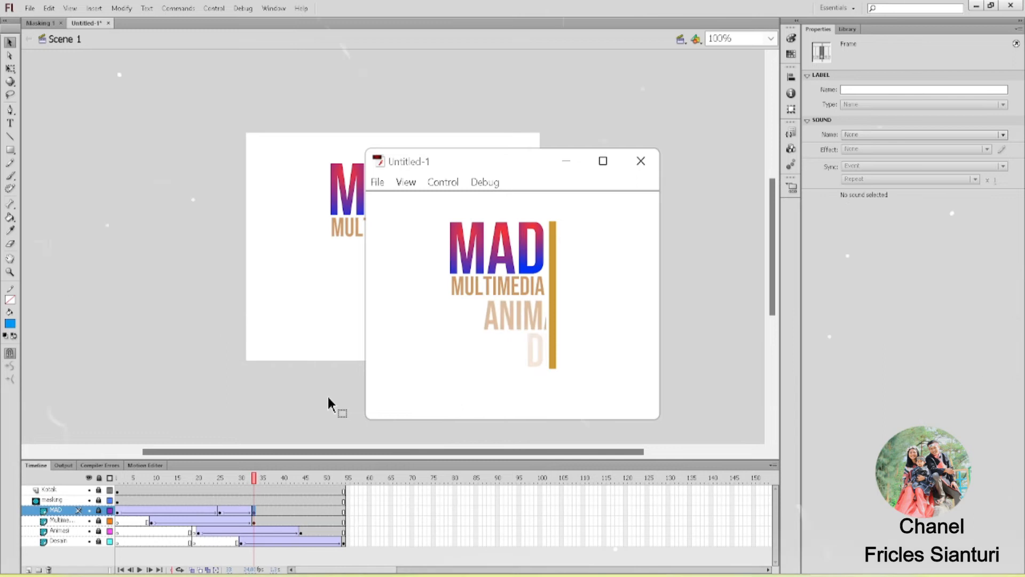
left_click(641, 161)
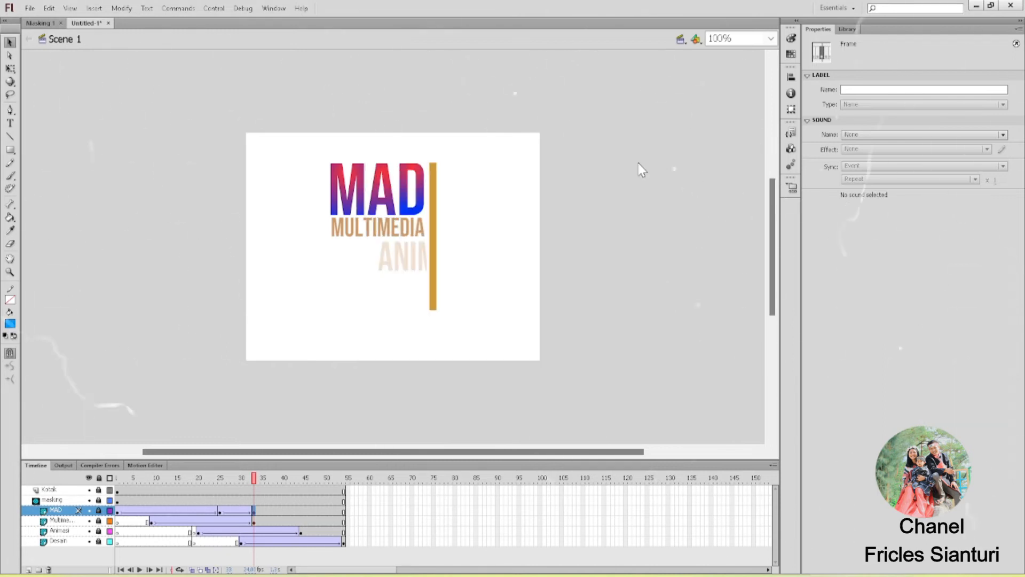
Step: With the MAD layer unlocked and the masking layer hidden, nudge the MAD text 5 px right at frame 33
left_click(402, 209)
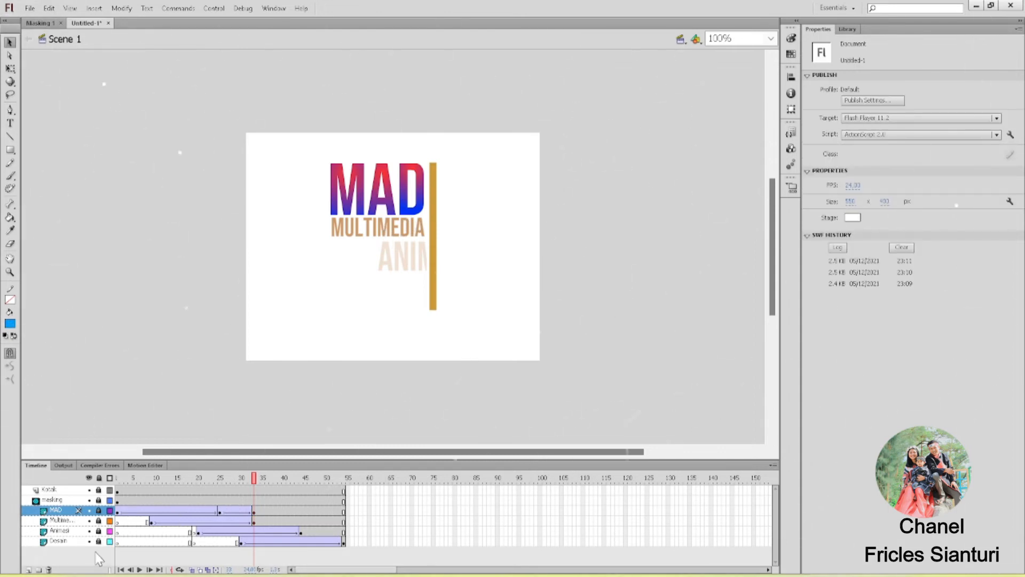
left_click(99, 511)
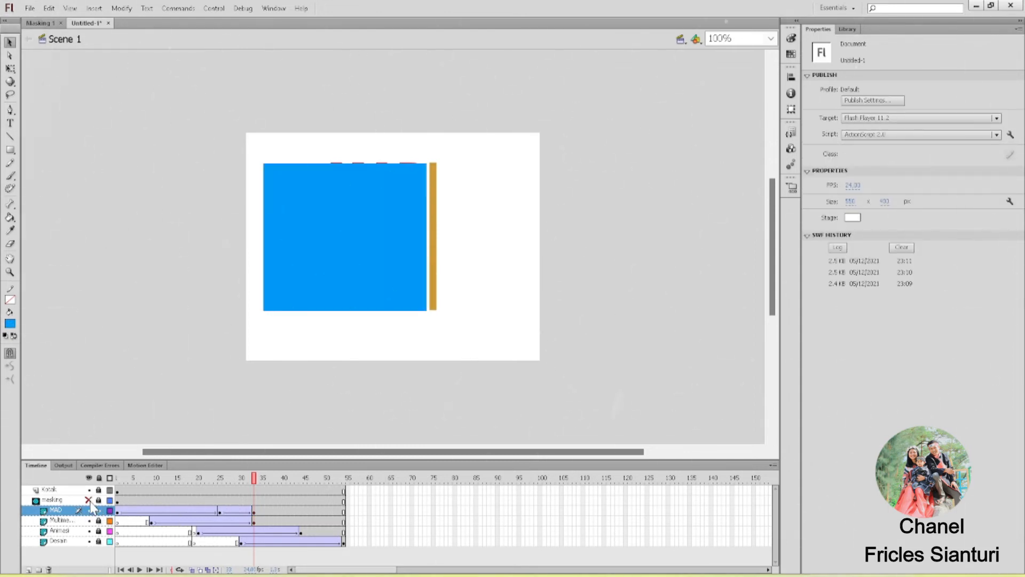
left_click(419, 208)
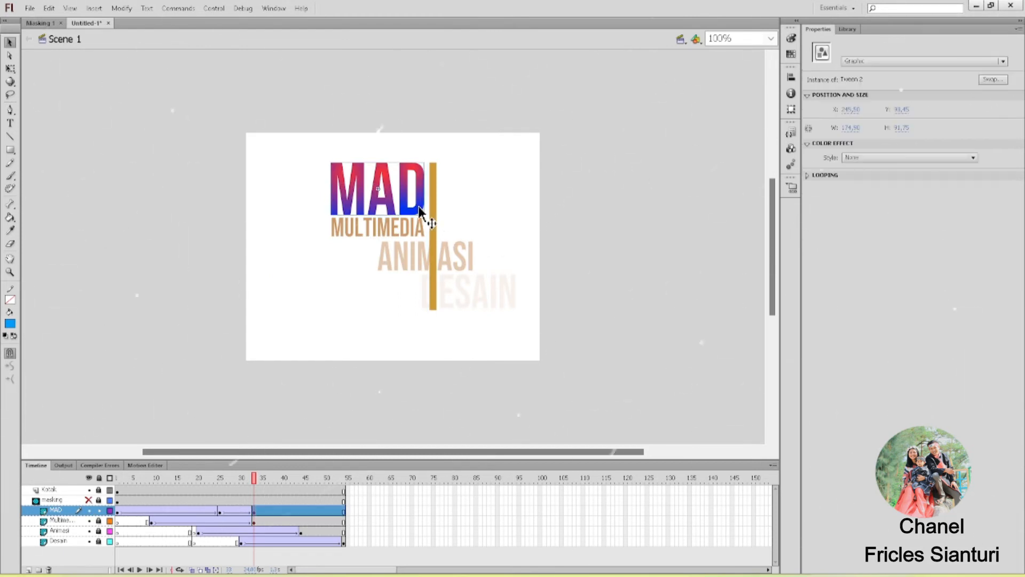
key("Right")
key("Right")
key("Right")
key("Right")
key("Right")
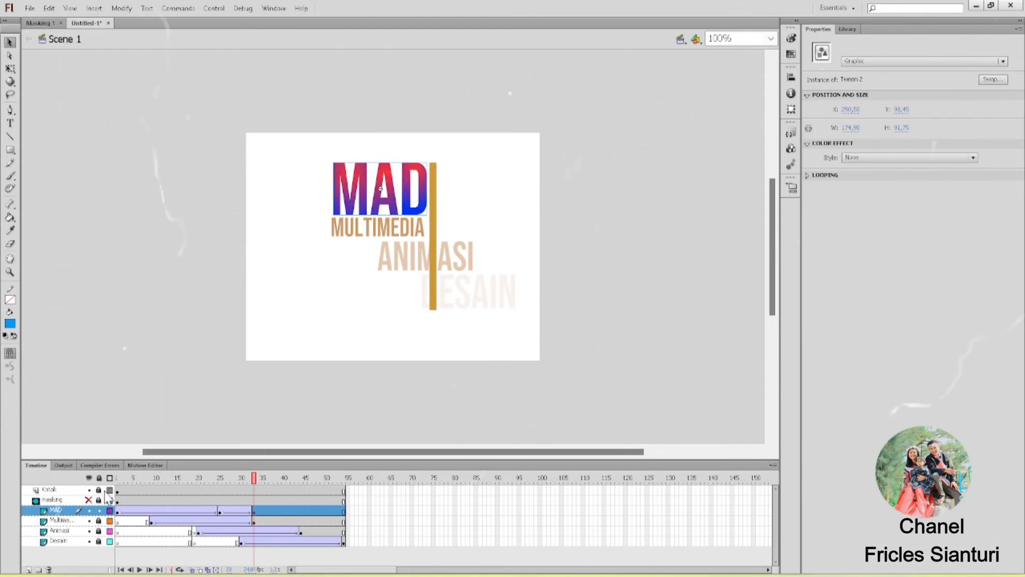
Step: Show the masking layer again and test the movie
left_click(88, 500)
key("ctrl+Return")
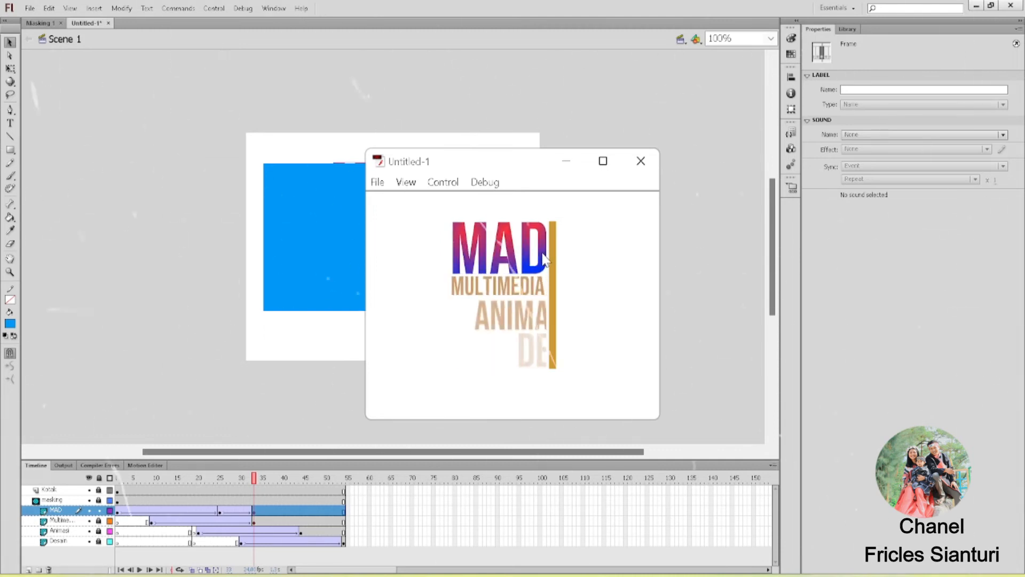
left_click(640, 160)
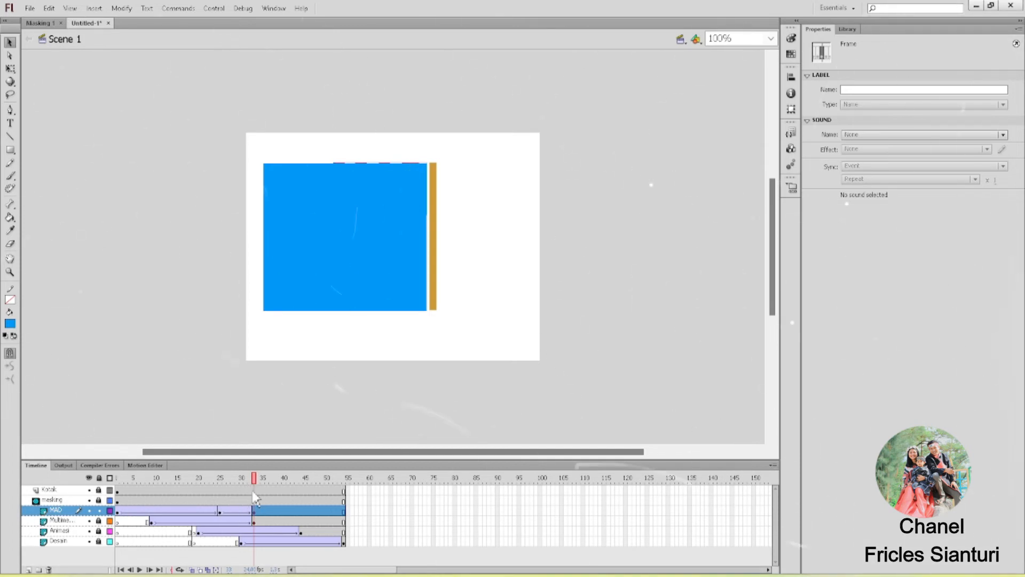
Step: Insert a keyframe at frame 39 on the Multimedia layer and create a classic tween from frame 33 to it
left_click(278, 520)
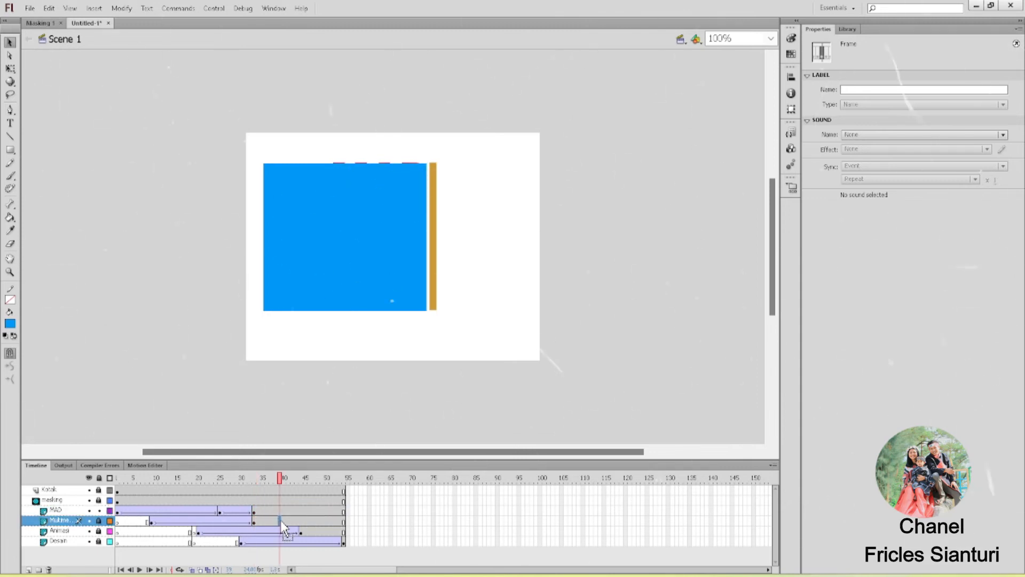
right_click(280, 520)
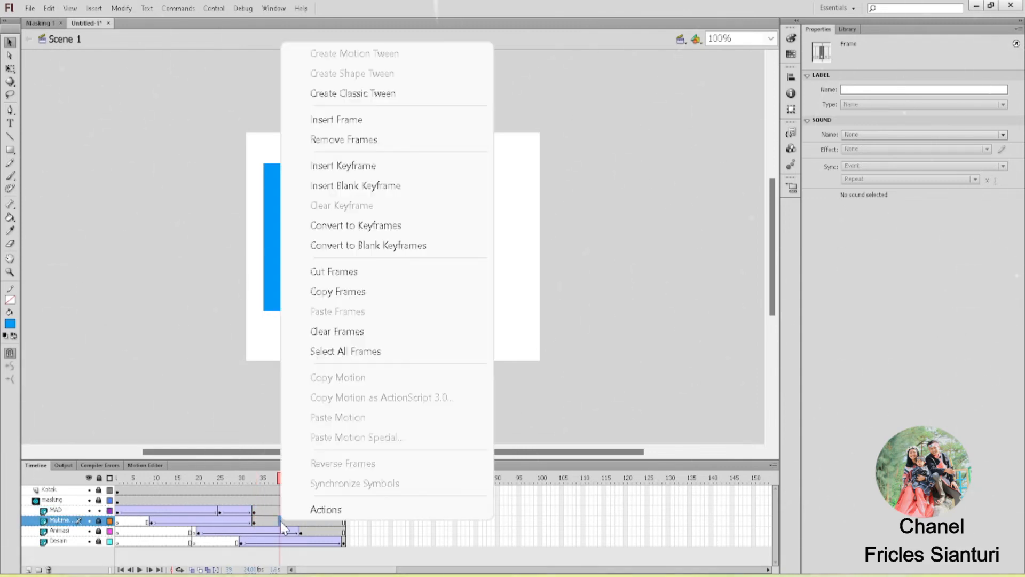
left_click(361, 166)
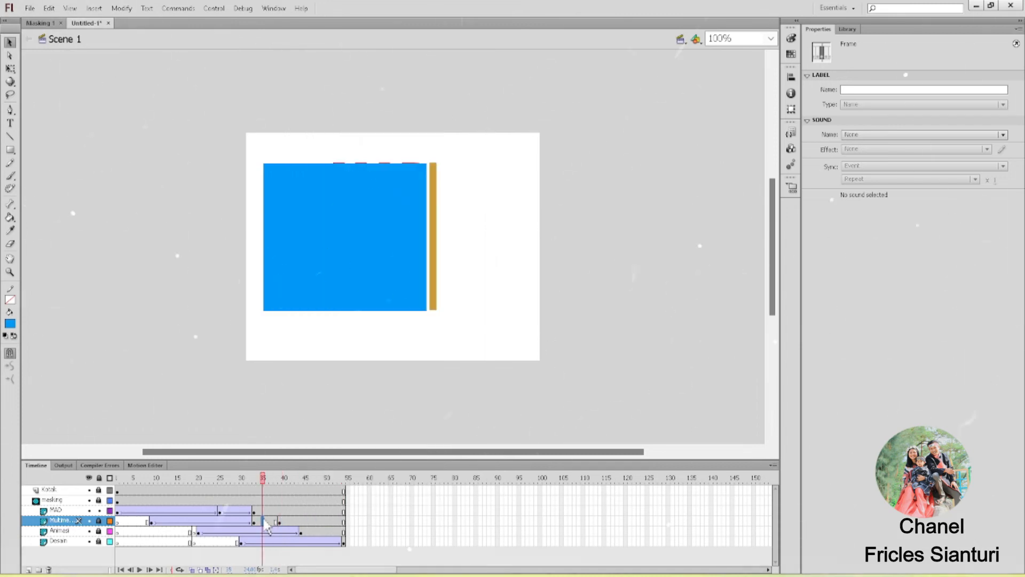
right_click(264, 518)
left_click(350, 91)
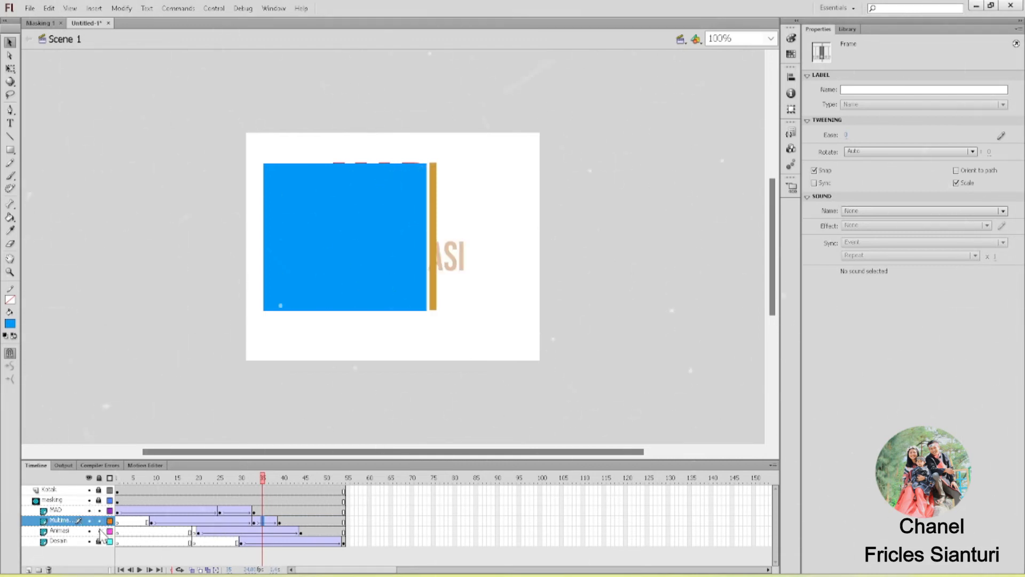
Step: Hide the masking layer, then add a keyframe on the Animasi layer with a classic tween leading to it, placing it at frame 50
left_click(89, 501)
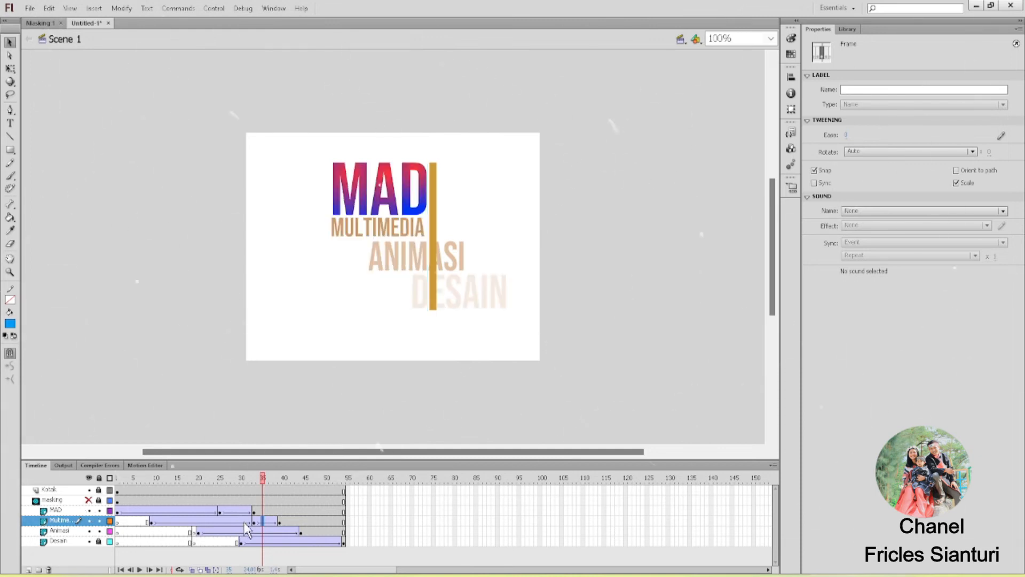
right_click(323, 532)
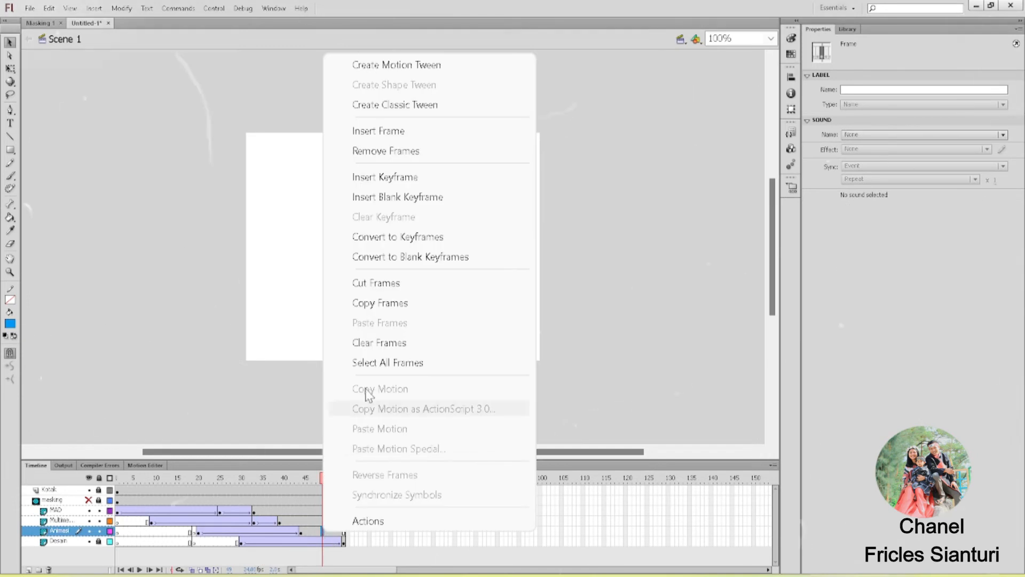
left_click(388, 197)
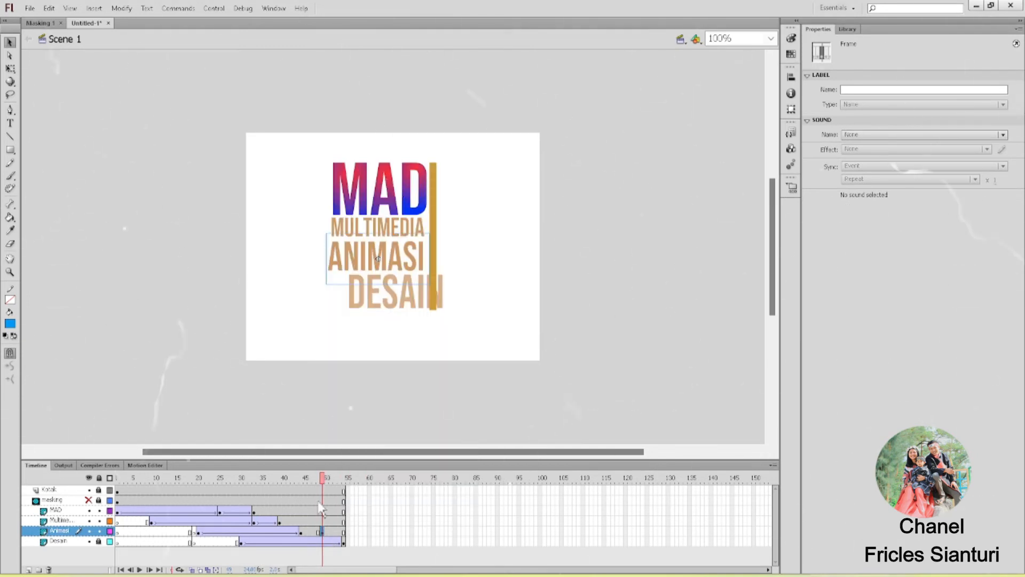
right_click(311, 534)
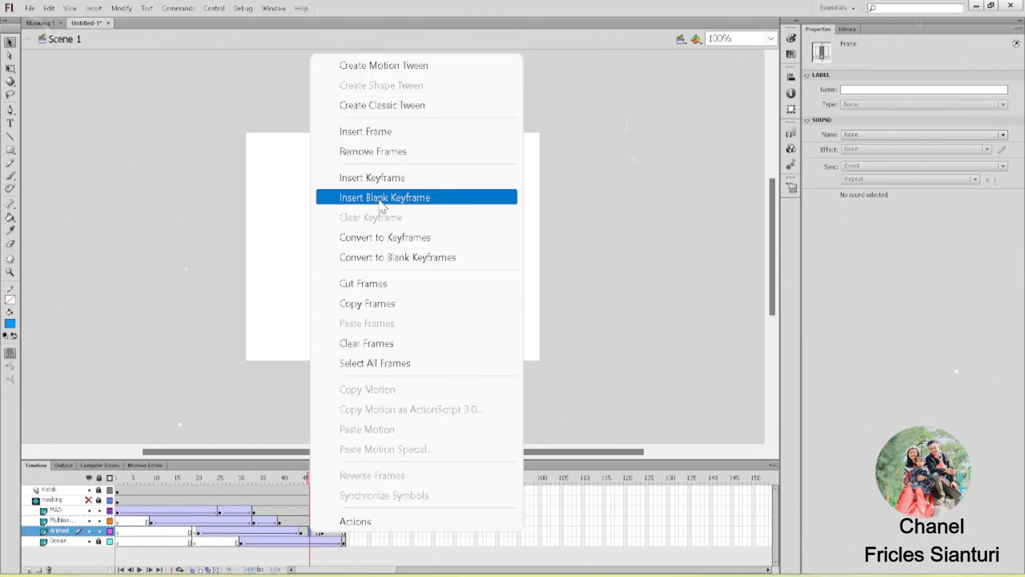
left_click(390, 106)
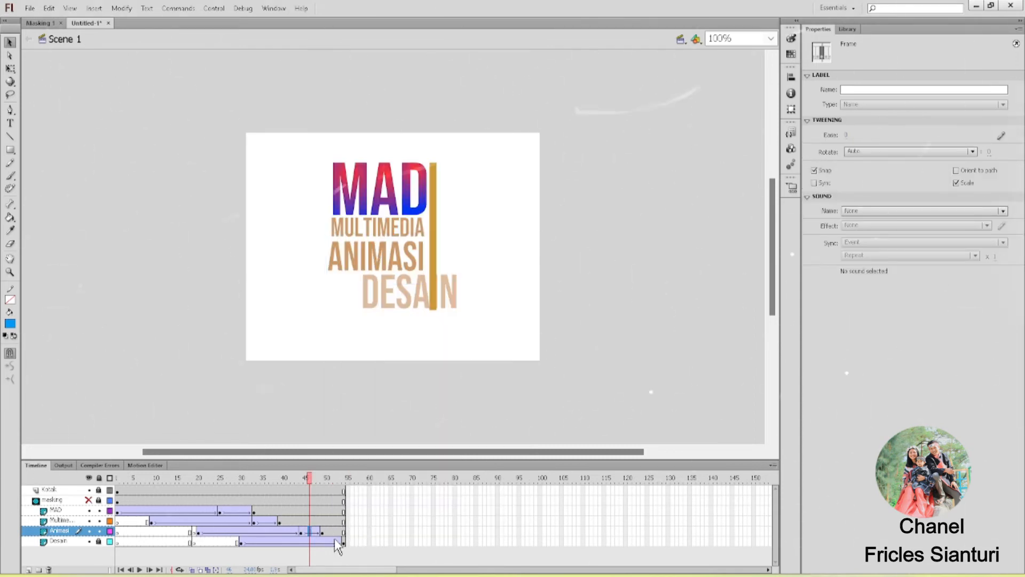
left_click_drag(322, 531, 329, 532)
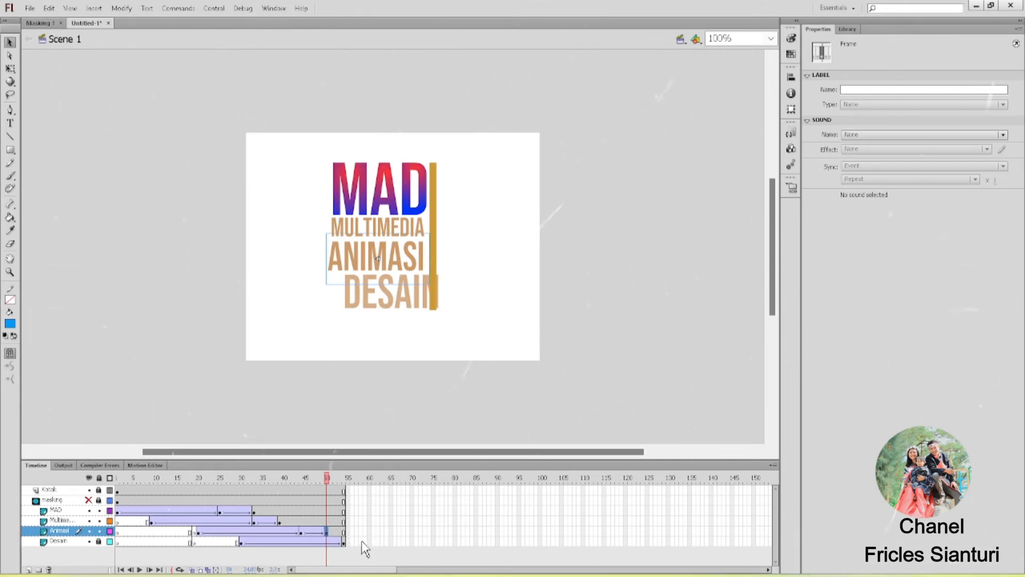
Step: Insert a keyframe at frame 59 on the Desain layer and create a classic tween from its frame 54 keyframe to it
right_click(364, 540)
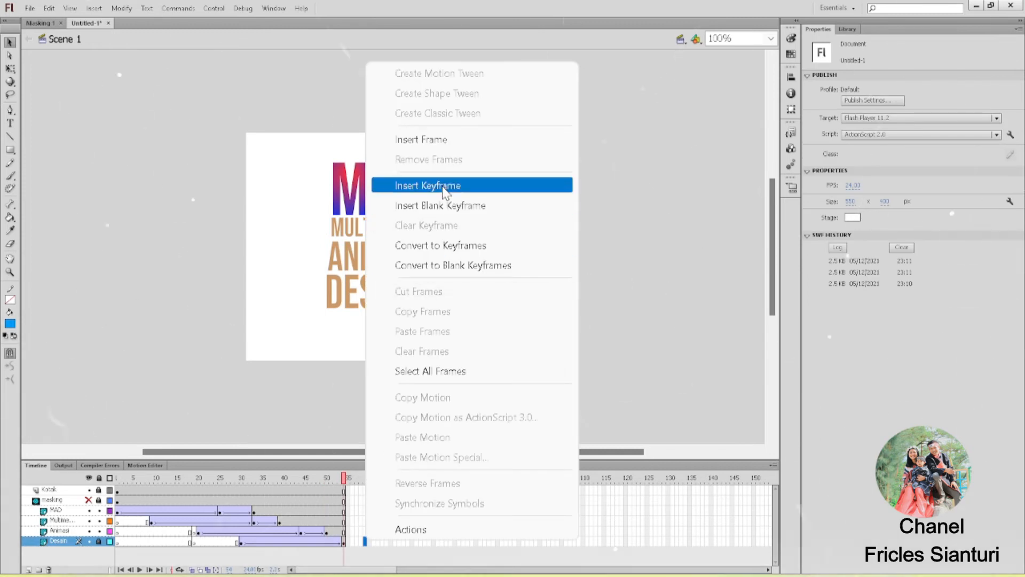
left_click(443, 188)
right_click(351, 542)
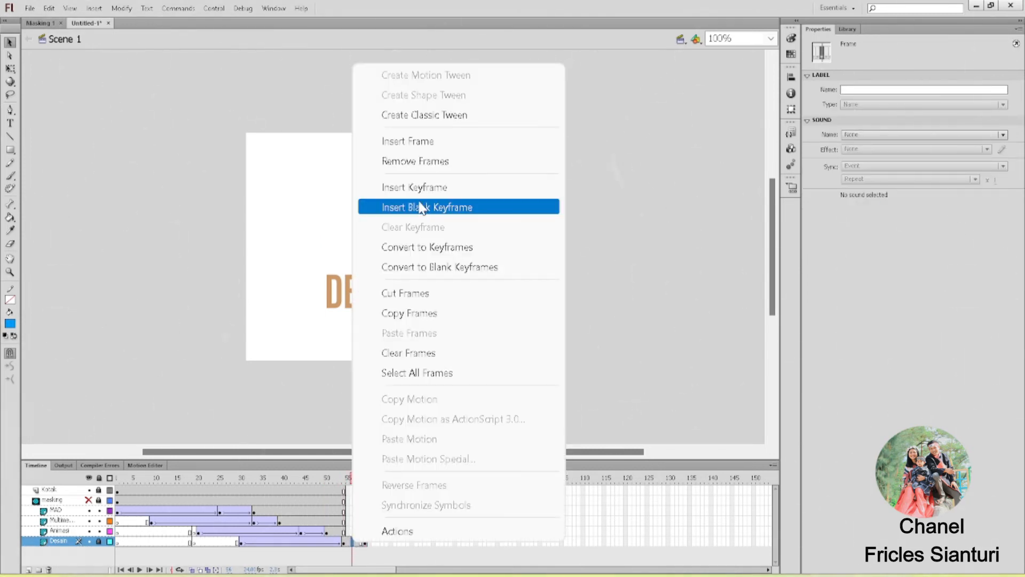
left_click(424, 116)
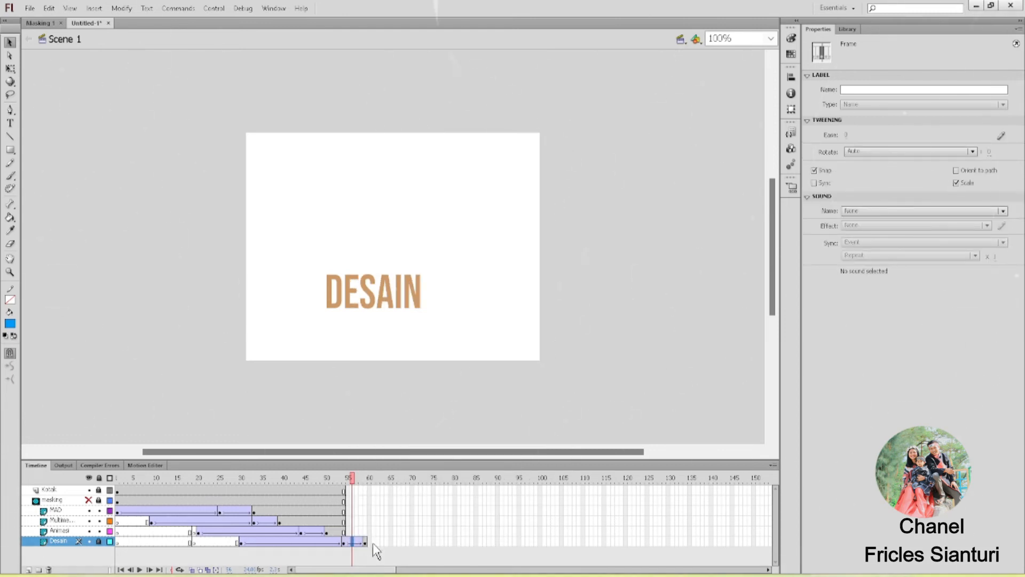
Step: Extend all the other layers with frames up to frame 59
left_click_drag(365, 540, 366, 489)
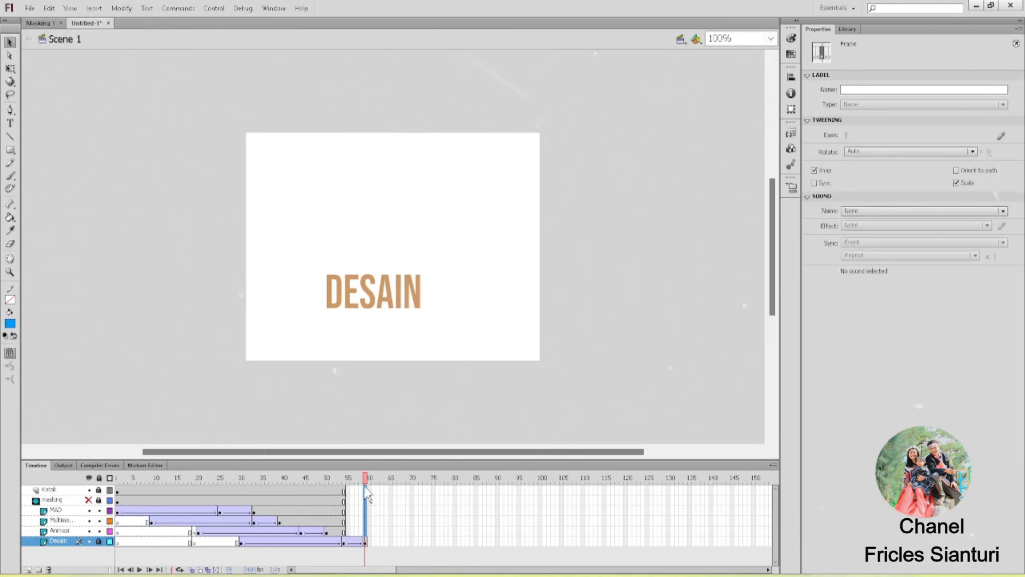
right_click(366, 489)
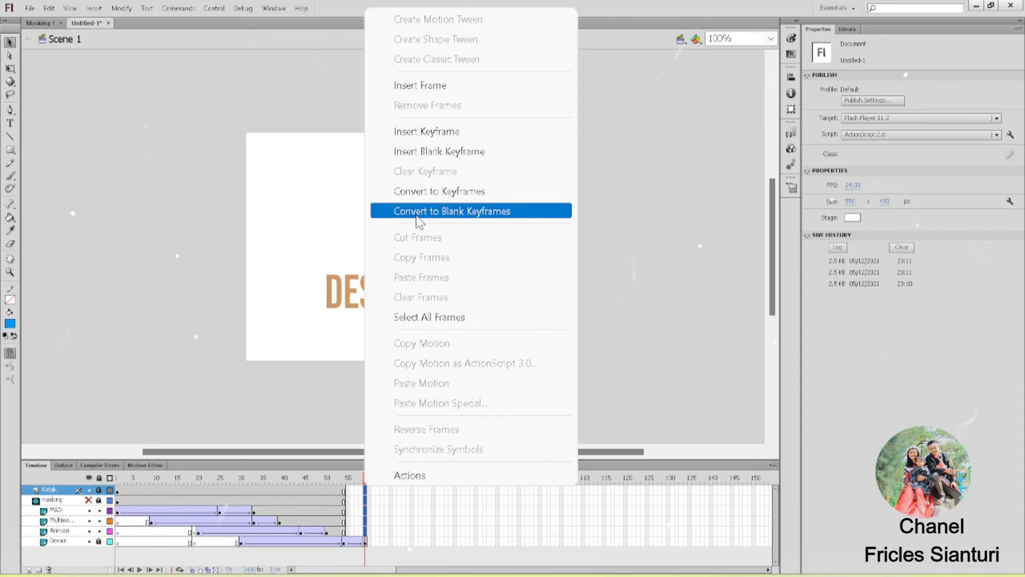
left_click(416, 86)
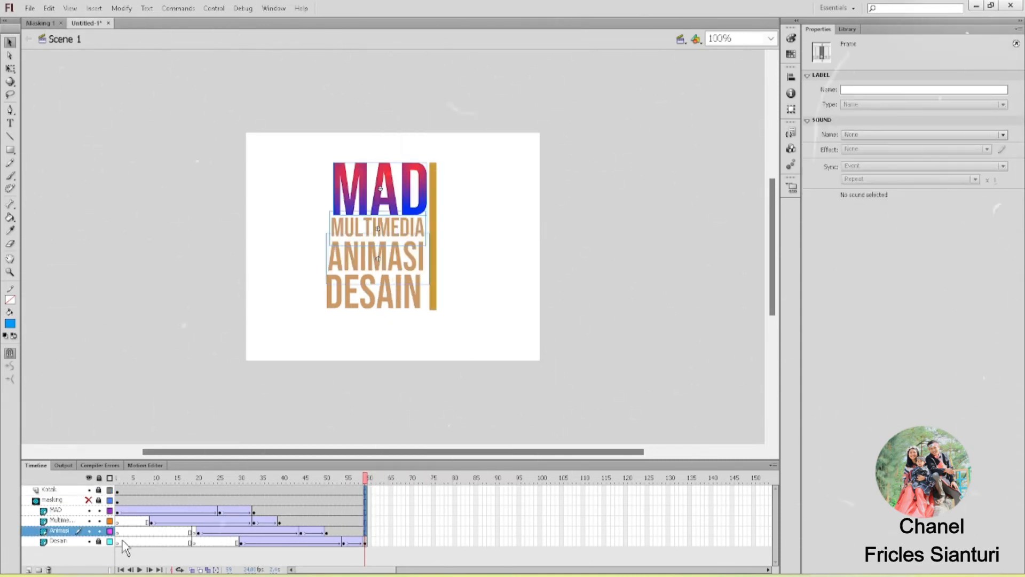
Step: Nudge the DESAIN text about 10 px right toward the bar at frame 59
left_click(363, 542)
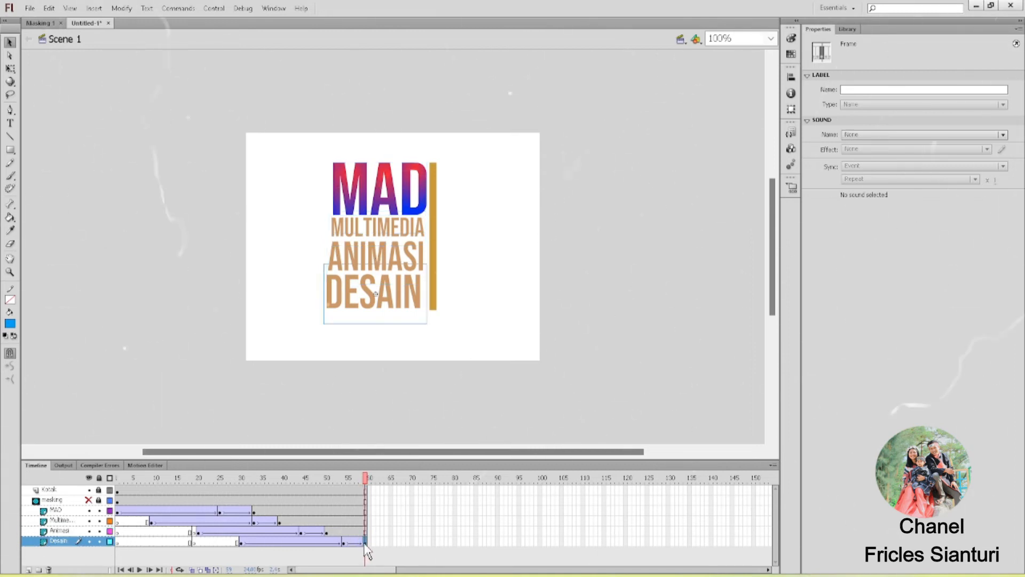
key("Right")
key("Right")
key("Right")
key("Right")
key("Right")
key("Right")
key("Right")
key("Right")
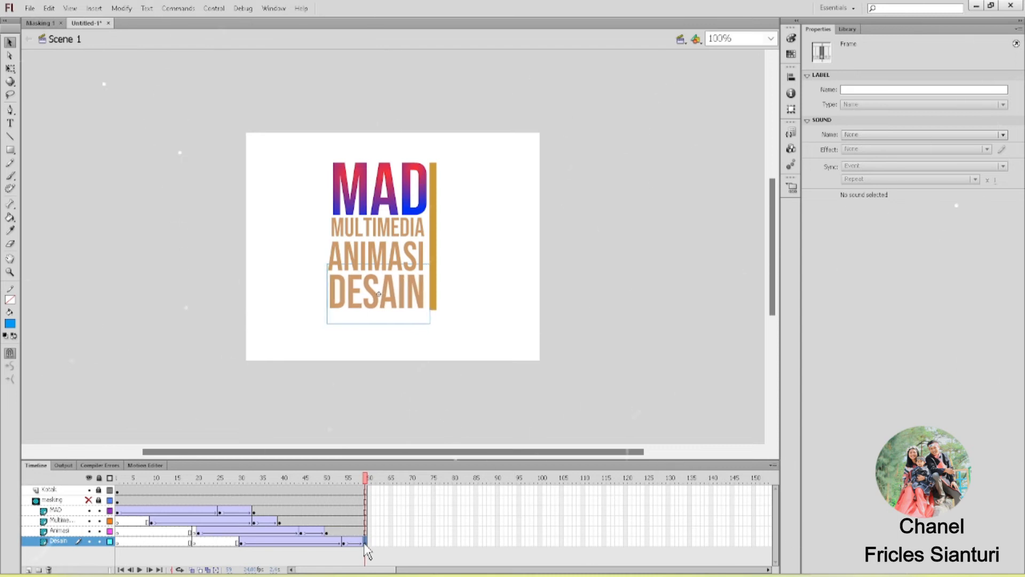
key("Right")
key("Right")
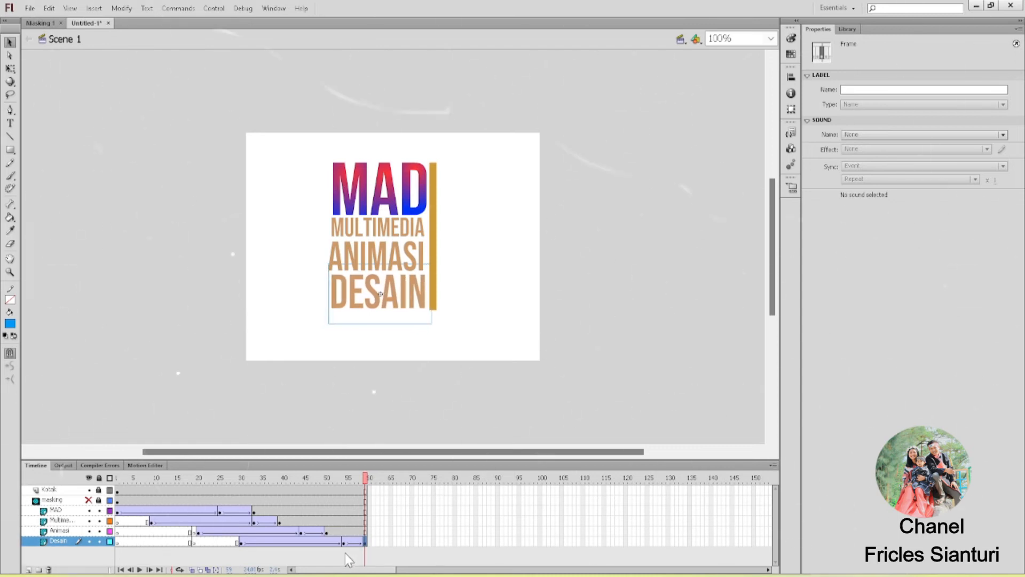
Step: Nudge the ANIMASI text 8 px right at frame 50, and shift DESAIN slightly further right at frame 59 to line up with it
left_click(326, 531)
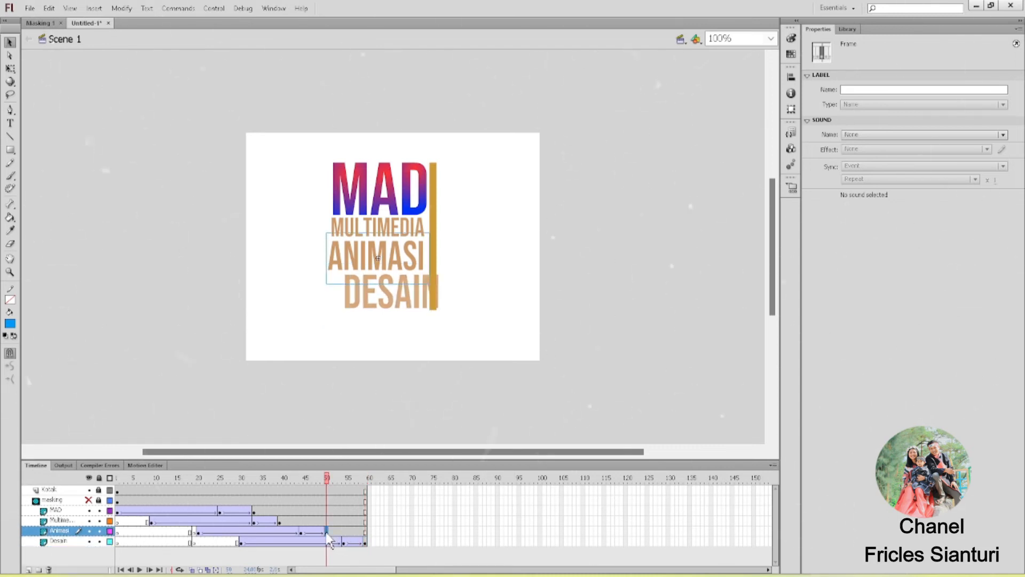
key("Right")
key("Right")
key("Right")
key("Right")
key("Right")
key("Right")
key("Right")
key("Right")
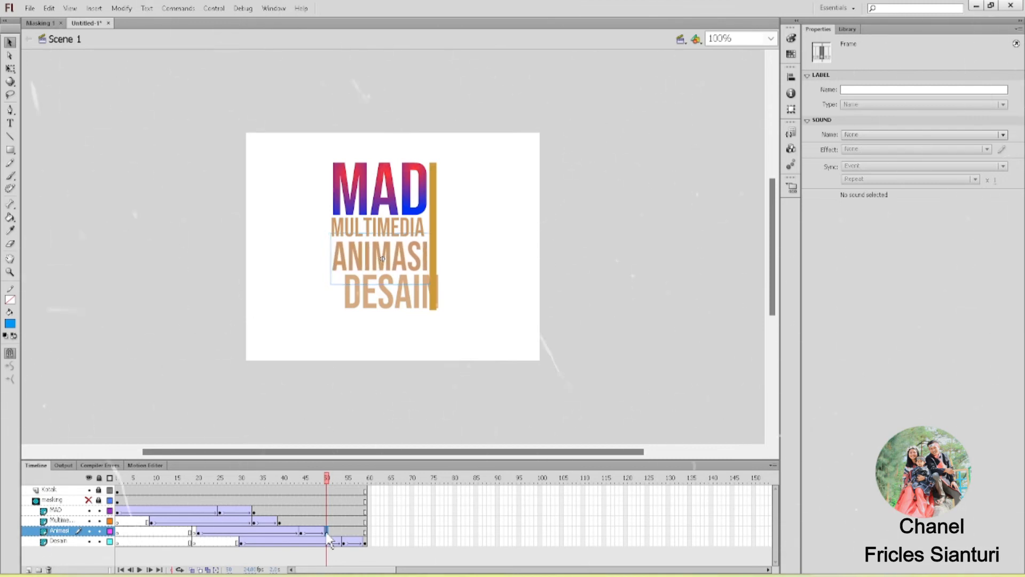
left_click(424, 311)
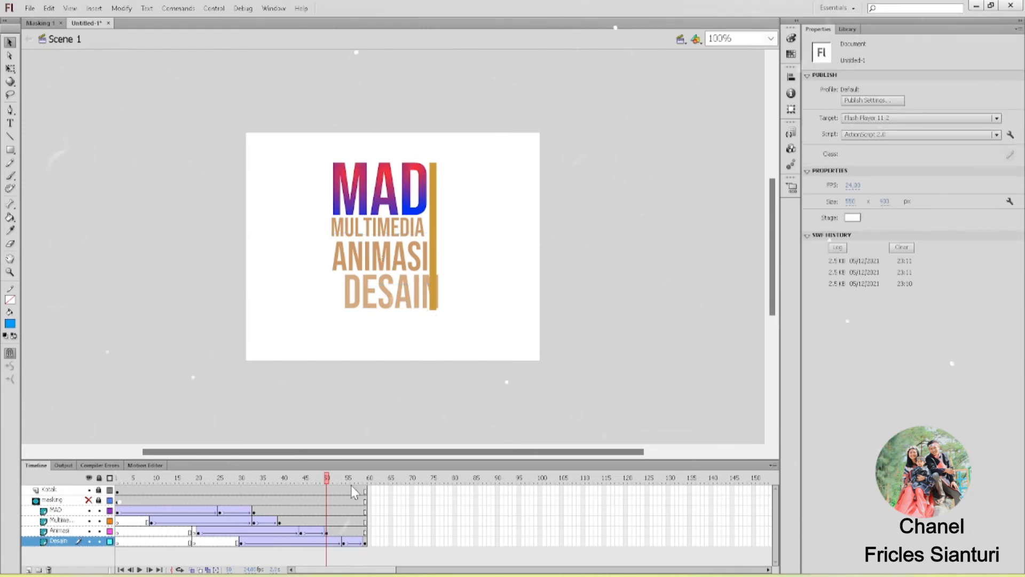
left_click(366, 542)
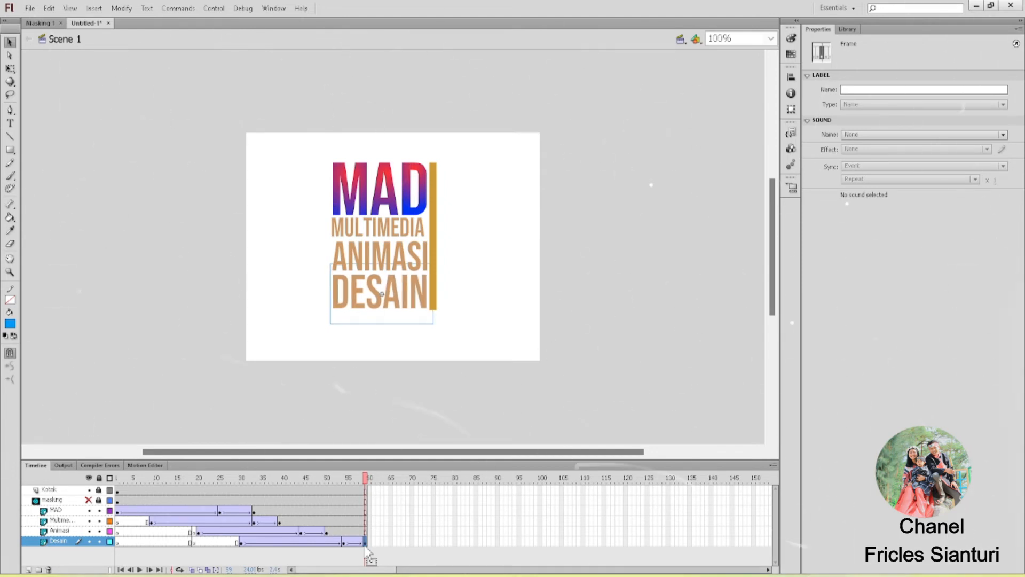
Step: Nudge the MULTIMEDIA text 4 px right at frame 39 and test the movie
left_click(386, 230)
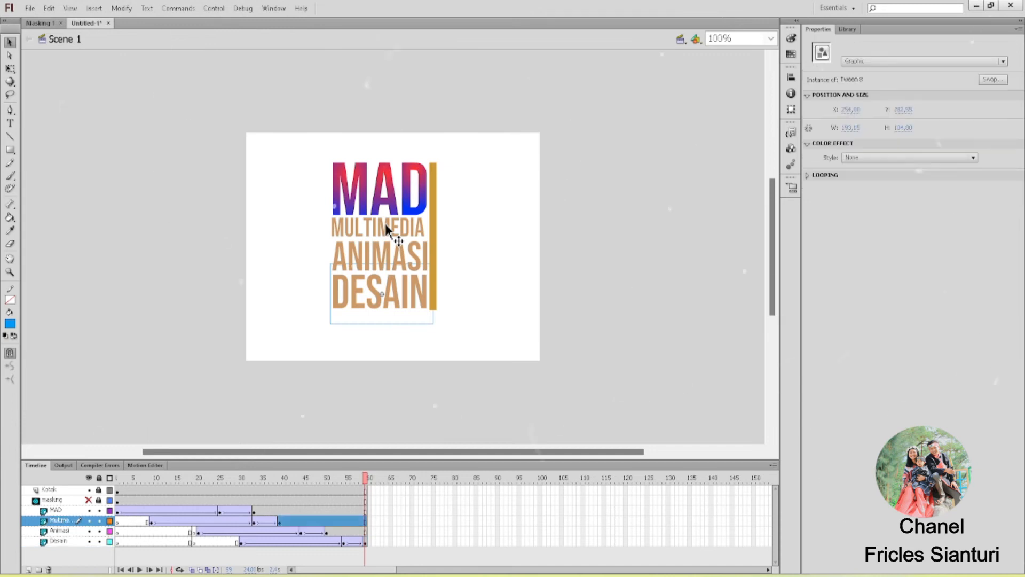
left_click(279, 522)
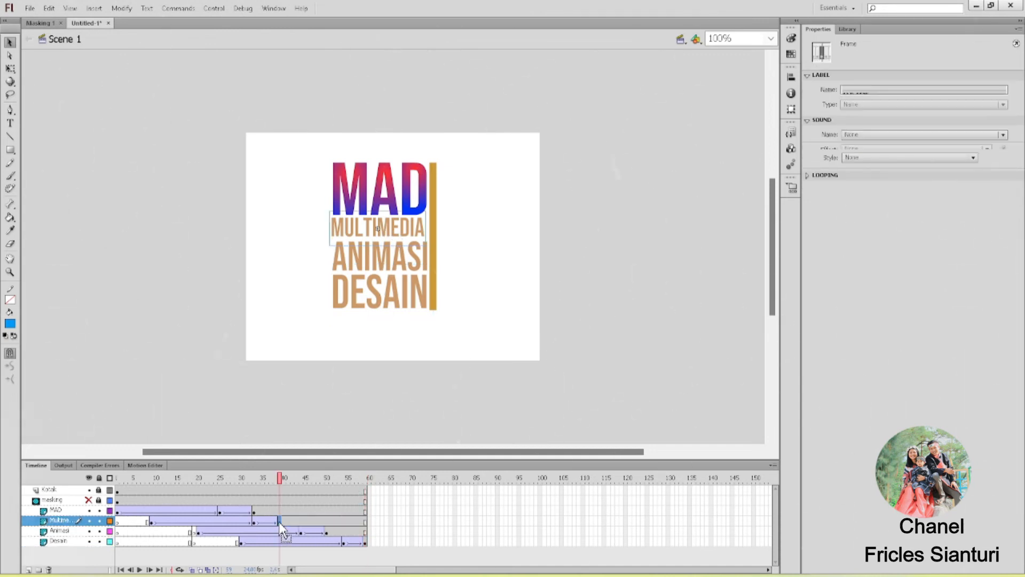
key("Right")
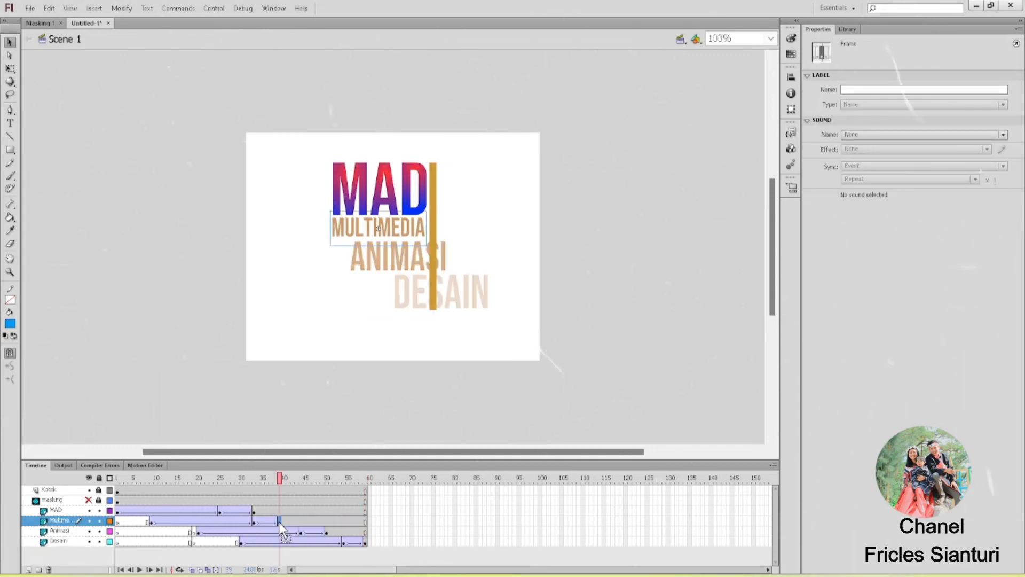
key("Right")
key("Right")
key("Right")
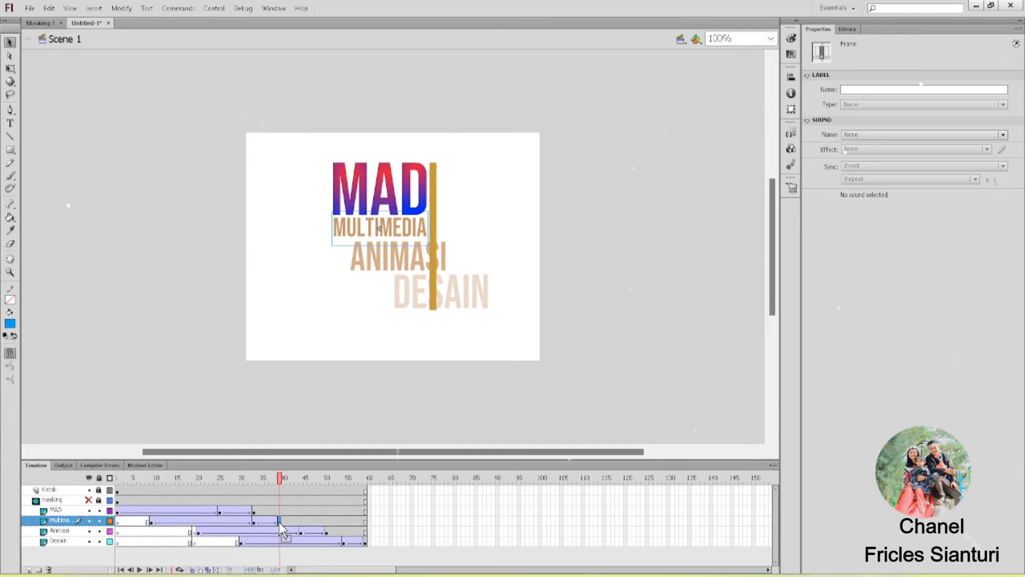
key("ctrl+Return")
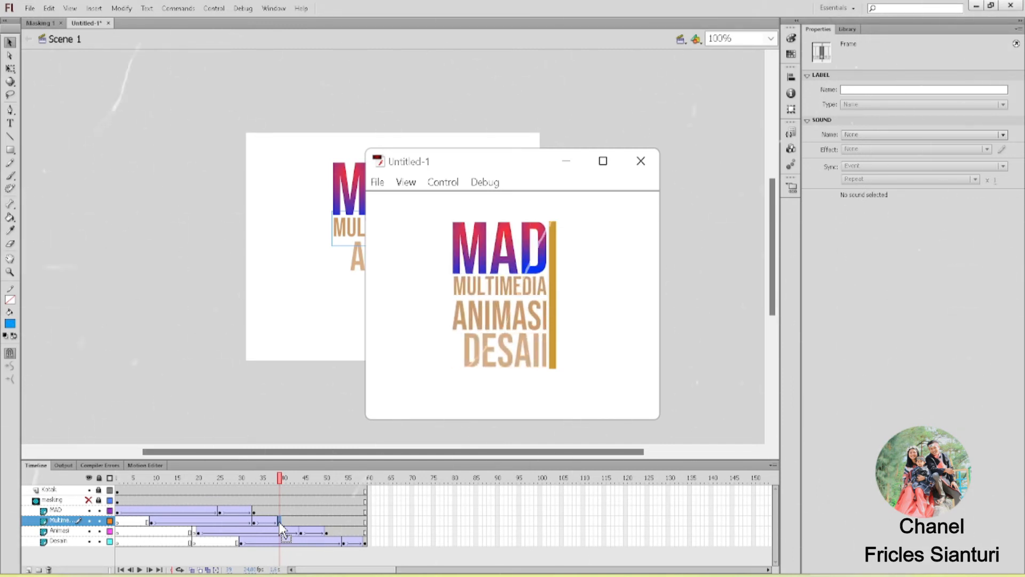
left_click(640, 161)
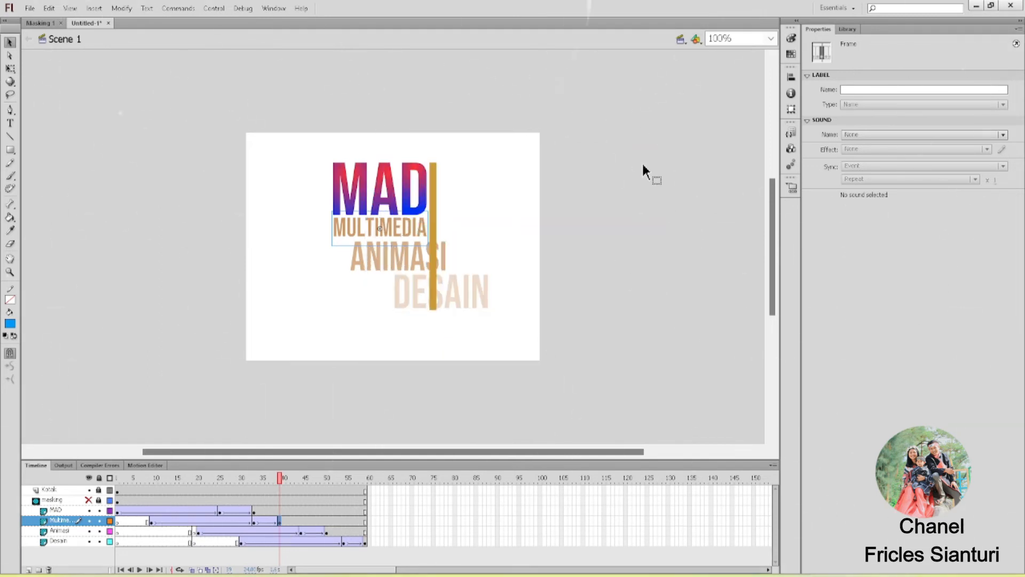
Step: Show the masking layer, lock every layer except Kotak, and scrub the playhead from frame 39 to frame 59 to preview the masked text
left_click(89, 499)
left_click(98, 500)
left_click(99, 500)
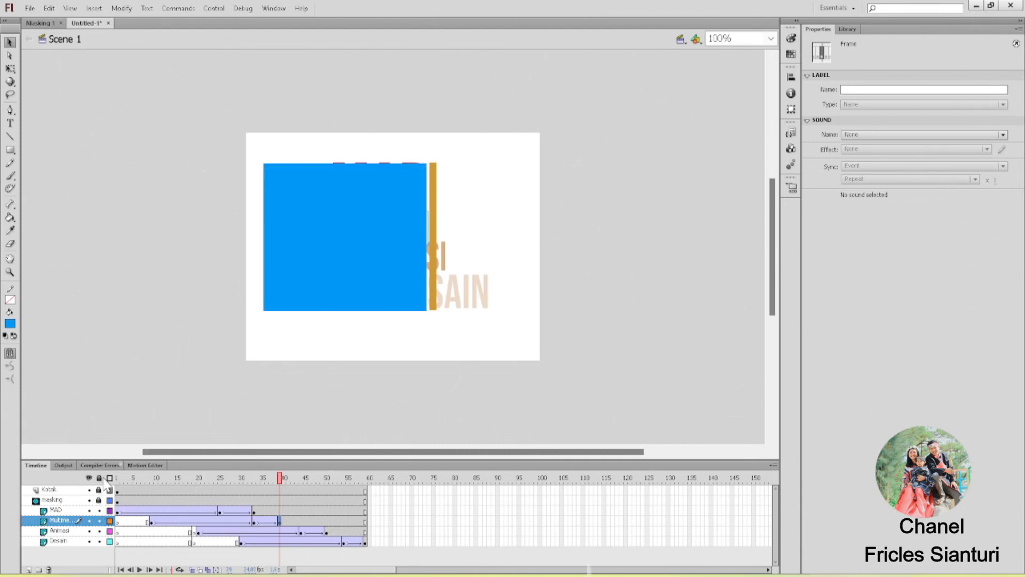
left_click(99, 478)
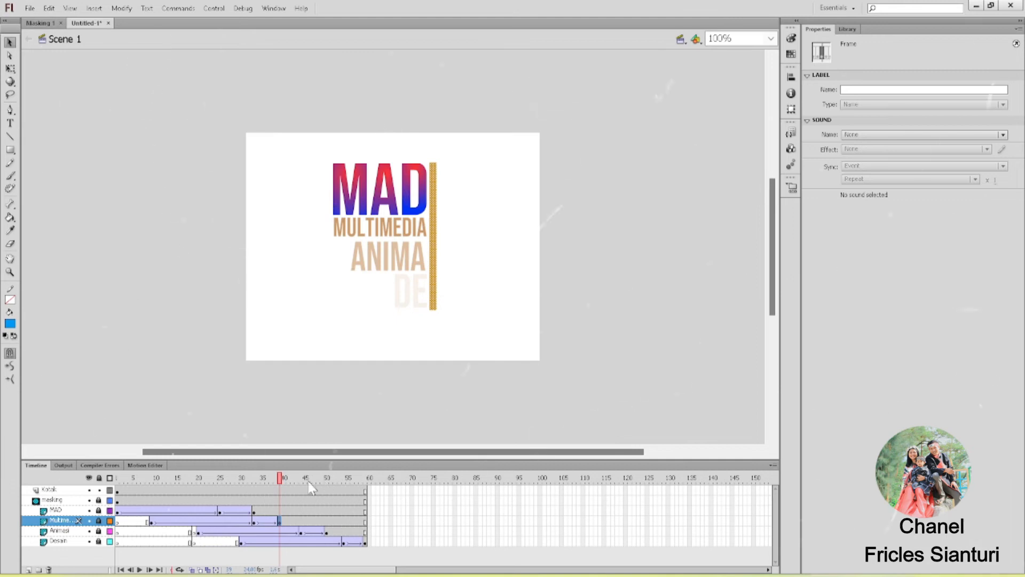
left_click_drag(280, 479, 367, 491)
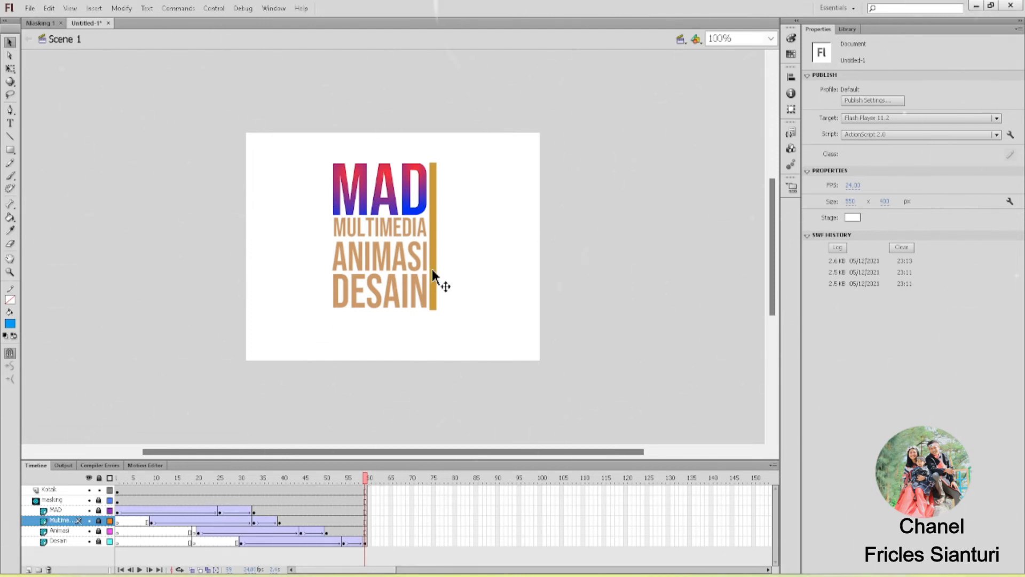
Step: With the Oval tool, draw a blue circle about 39.5 px wide just below the bar on the Kotak layer at frame 1
left_click(15, 153)
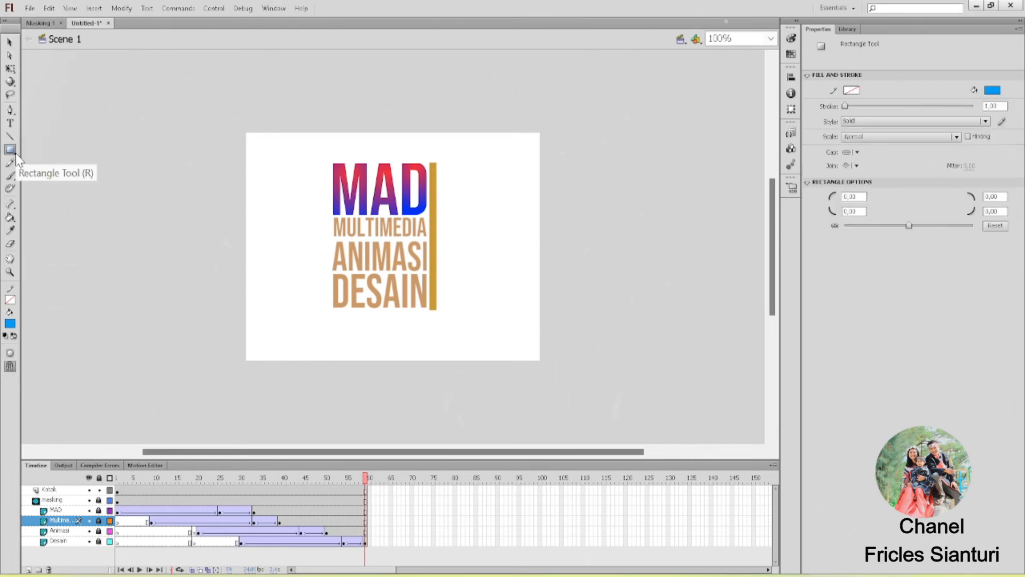
left_click(15, 153)
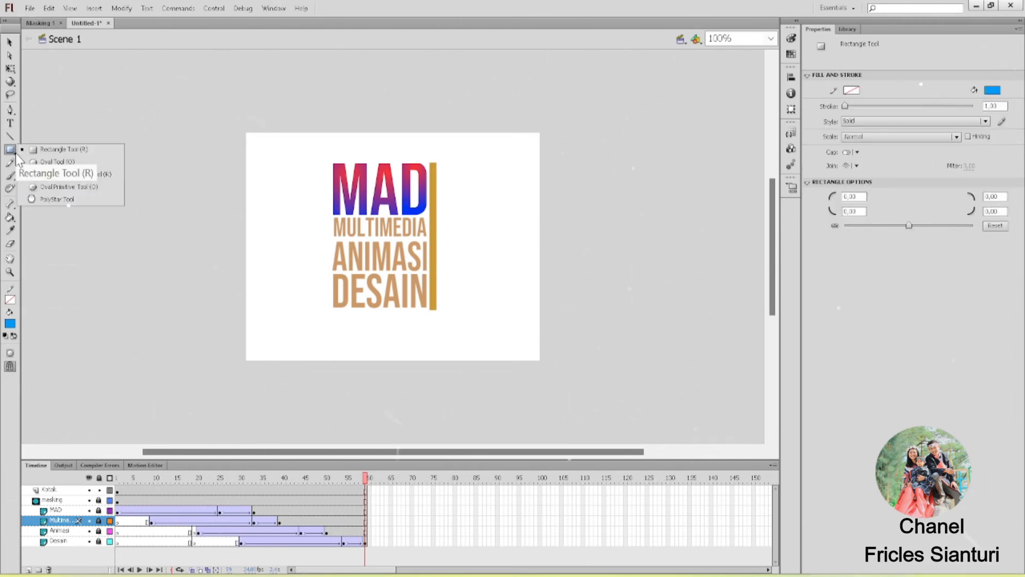
left_click(54, 161)
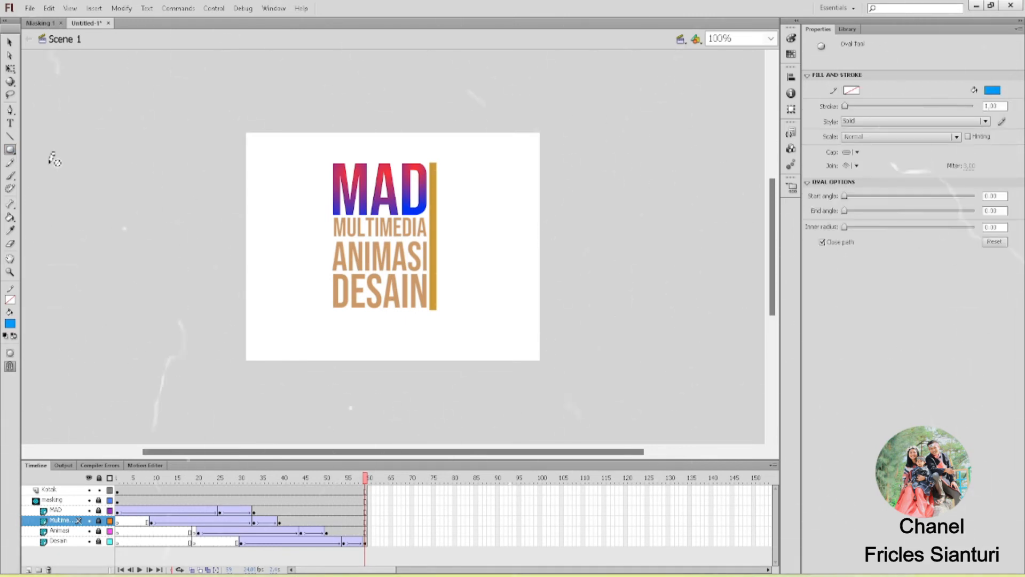
left_click(117, 489)
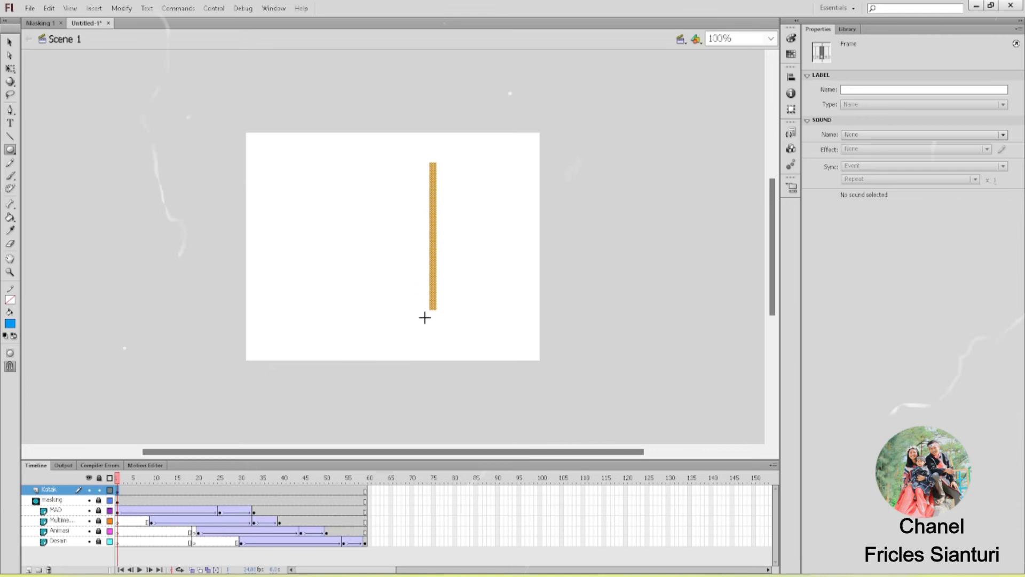
left_click_drag(425, 311, 448, 332)
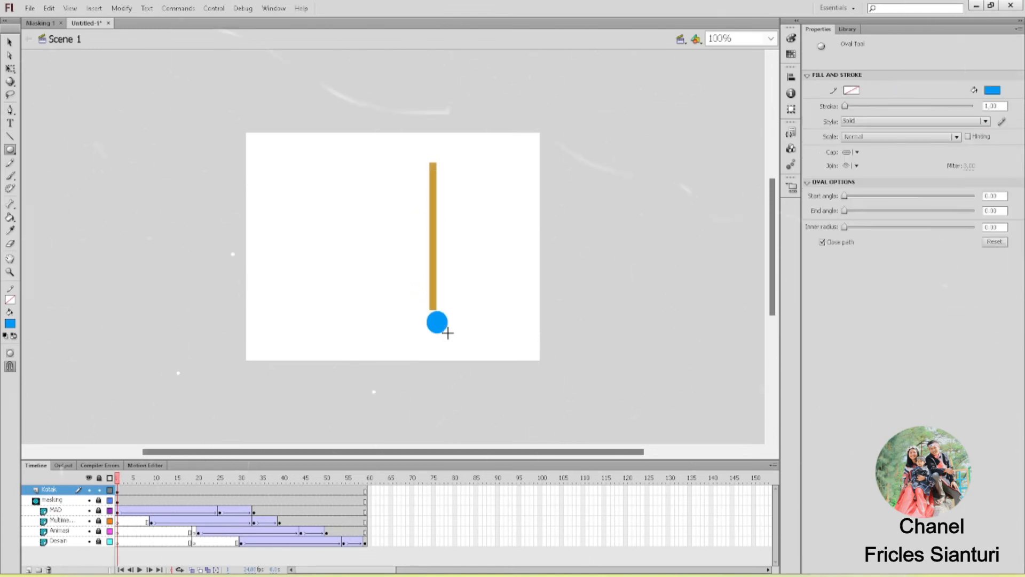
Step: Move the blue circle slightly left so it is centred under the bar
left_click(9, 43)
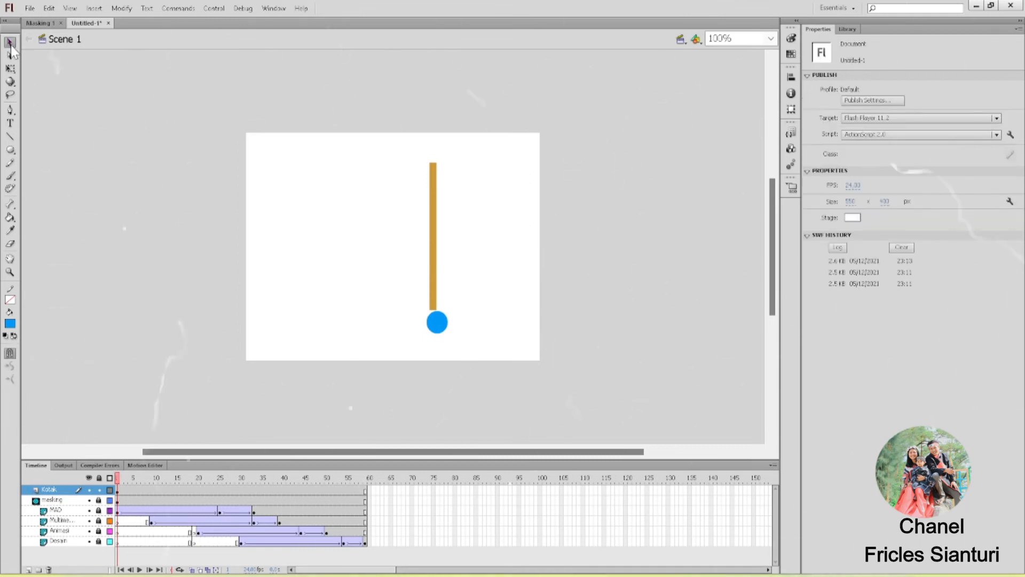
left_click(434, 326)
left_click_drag(434, 327, 430, 327)
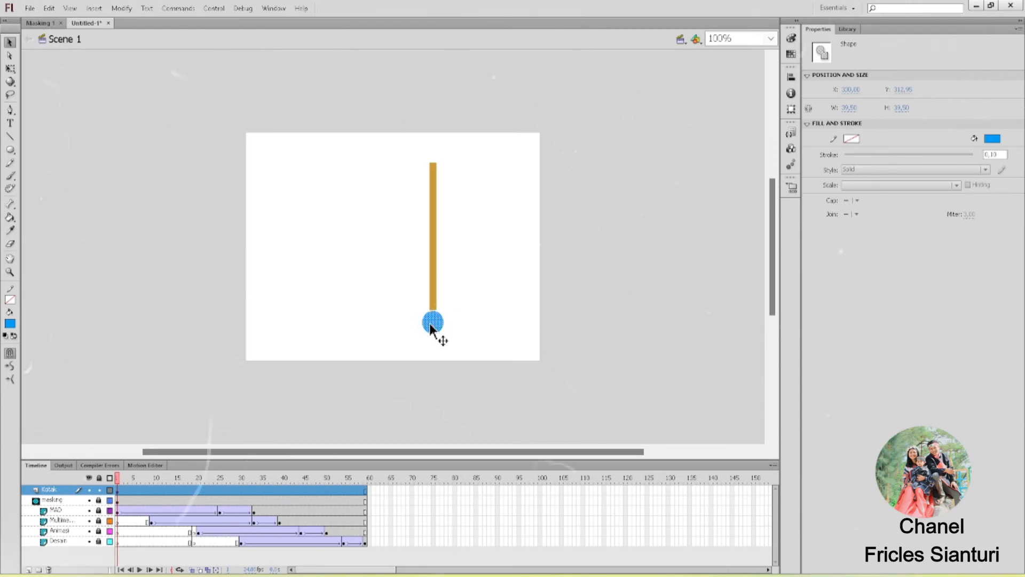
Step: Nudge the blue circle up and 1 px right so it meets the lower end of the bar
key("Up")
key("Up")
key("Right")
key("Up")
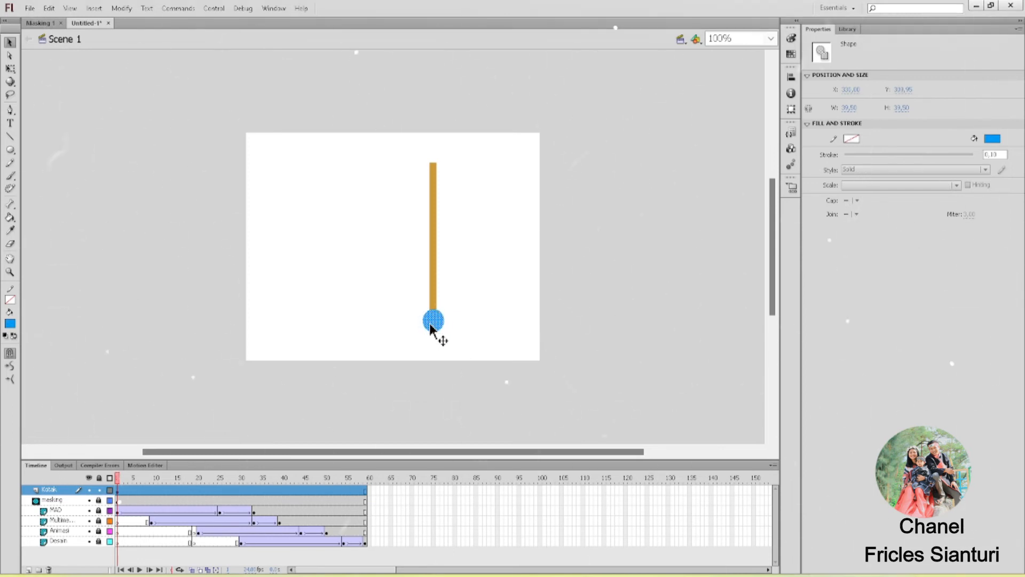
Step: Change the circle's fill from blue to the same golden brown as the bar
left_click(994, 138)
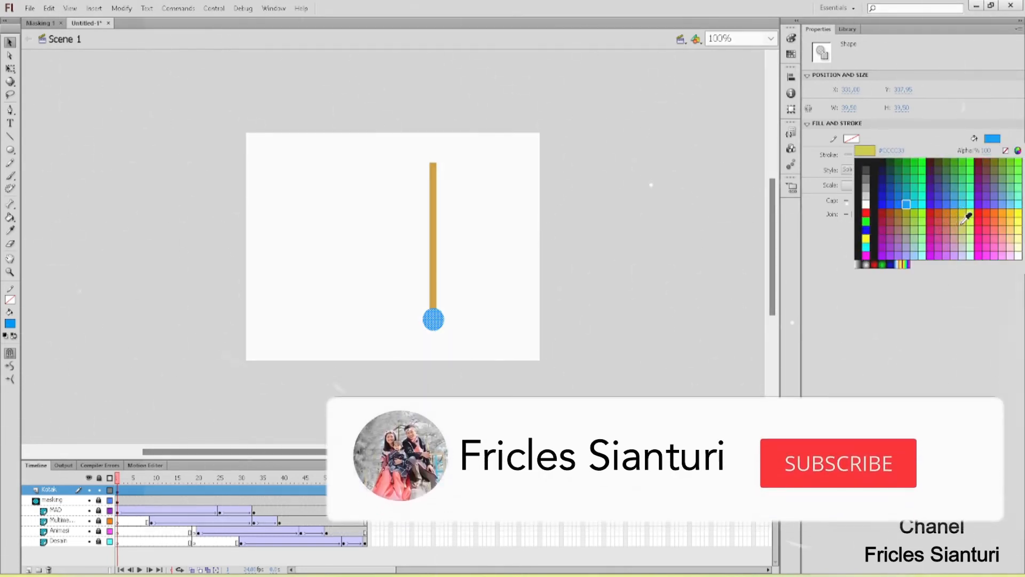
left_click(960, 217)
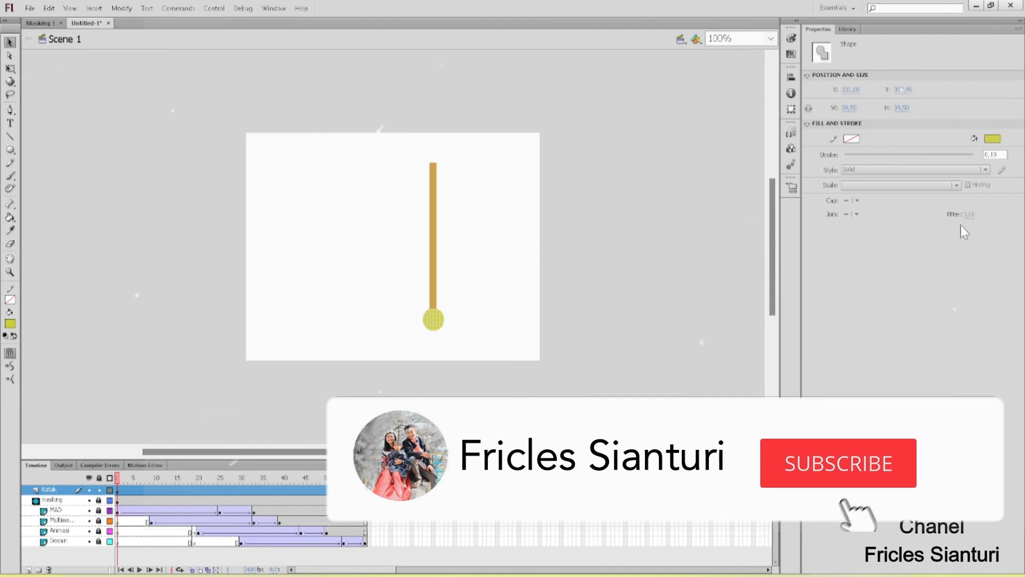
left_click(991, 138)
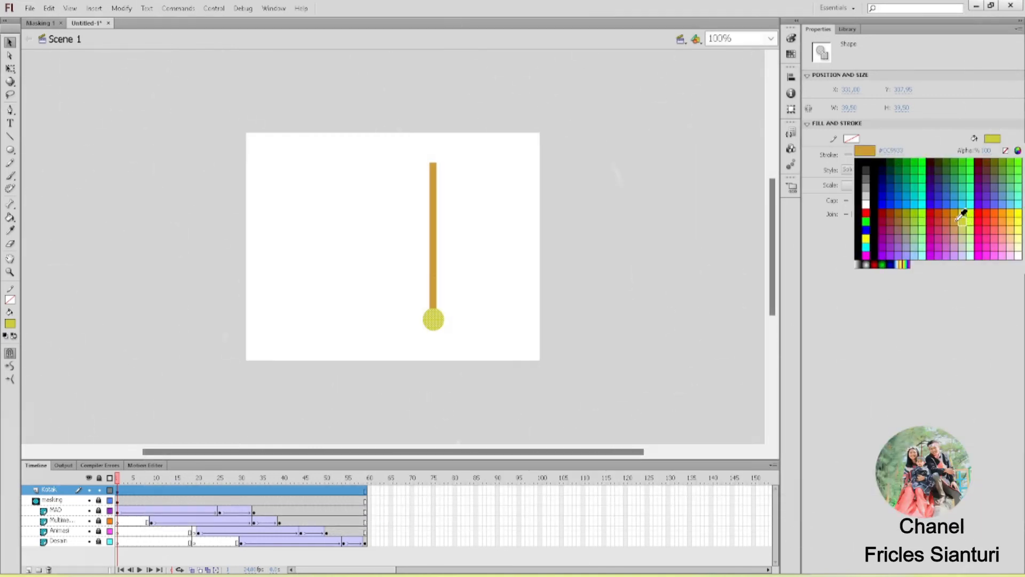
left_click(955, 222)
left_click(529, 311)
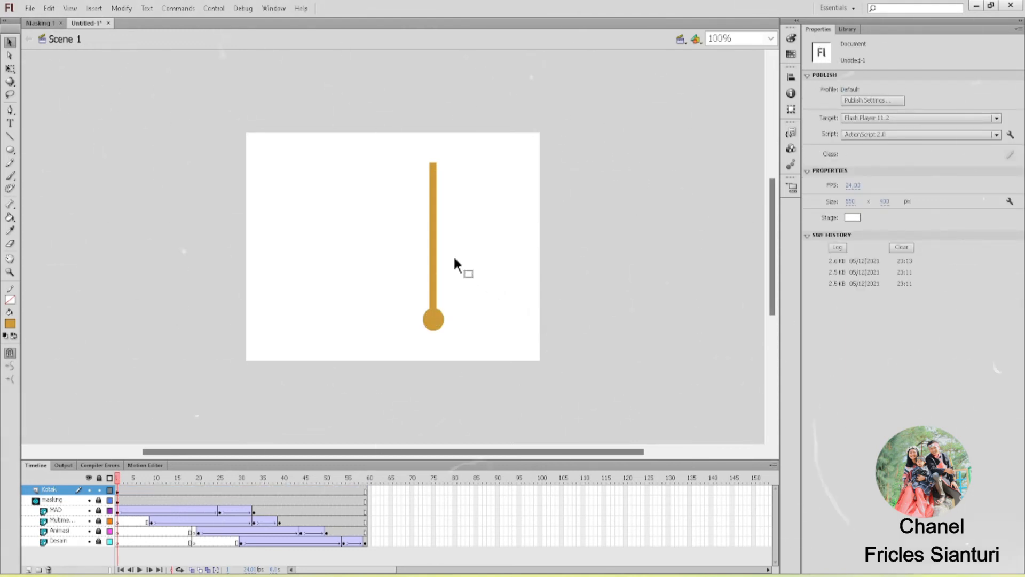
left_click(117, 490)
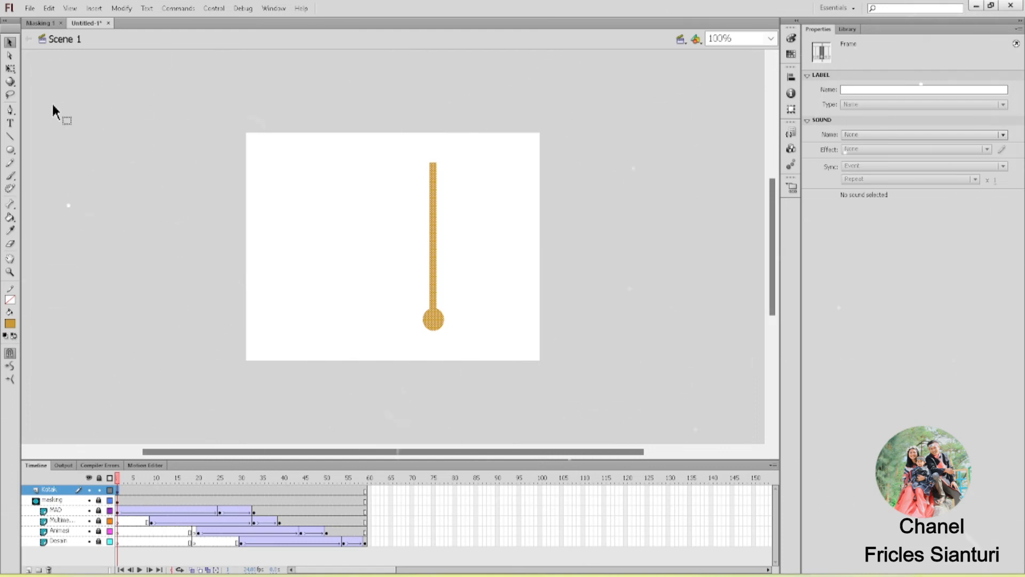
Step: Switch to the Masking 1 document, test its movie as a reference, and close the preview
left_click(45, 23)
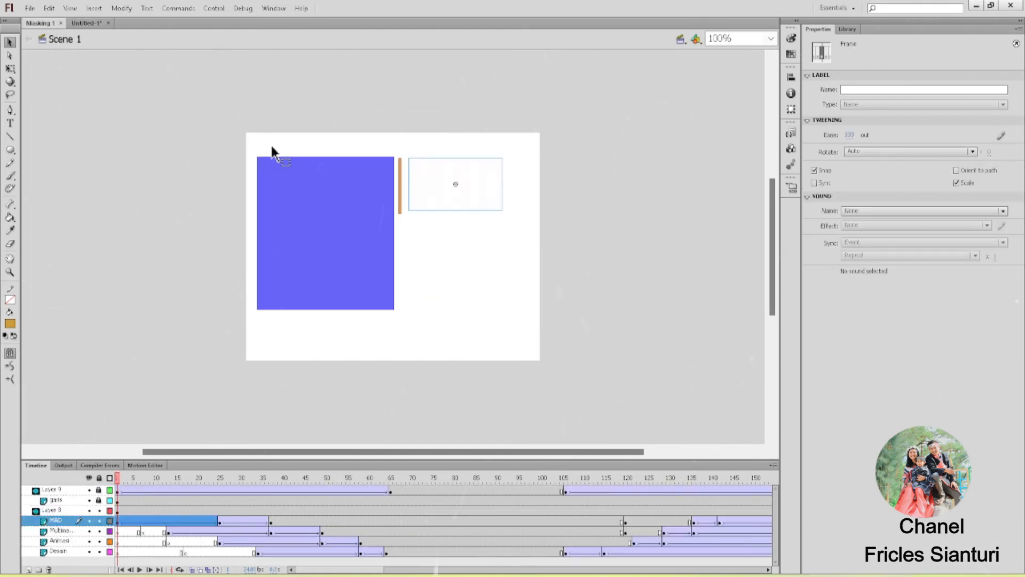
key("ctrl+Return")
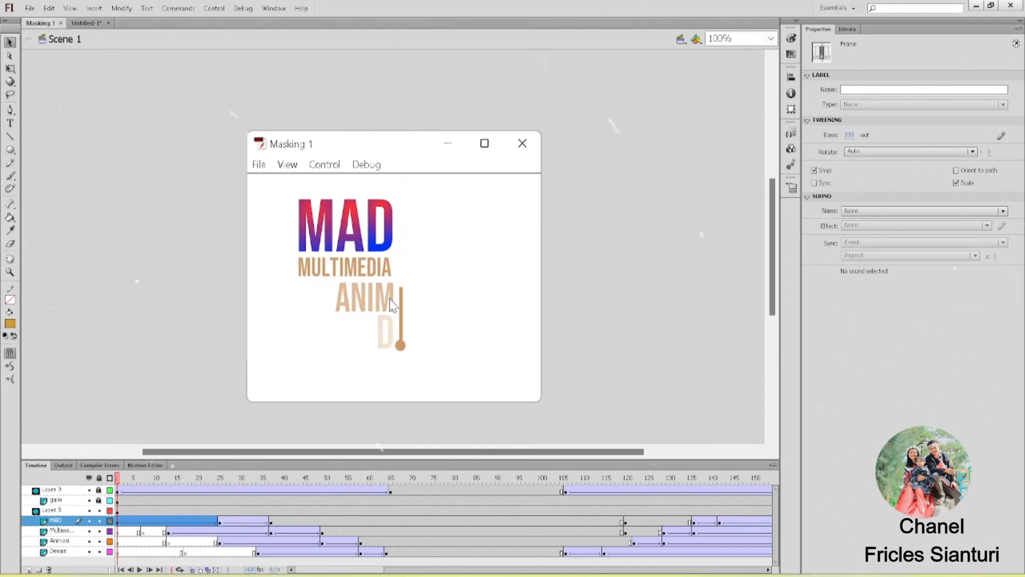
left_click(522, 143)
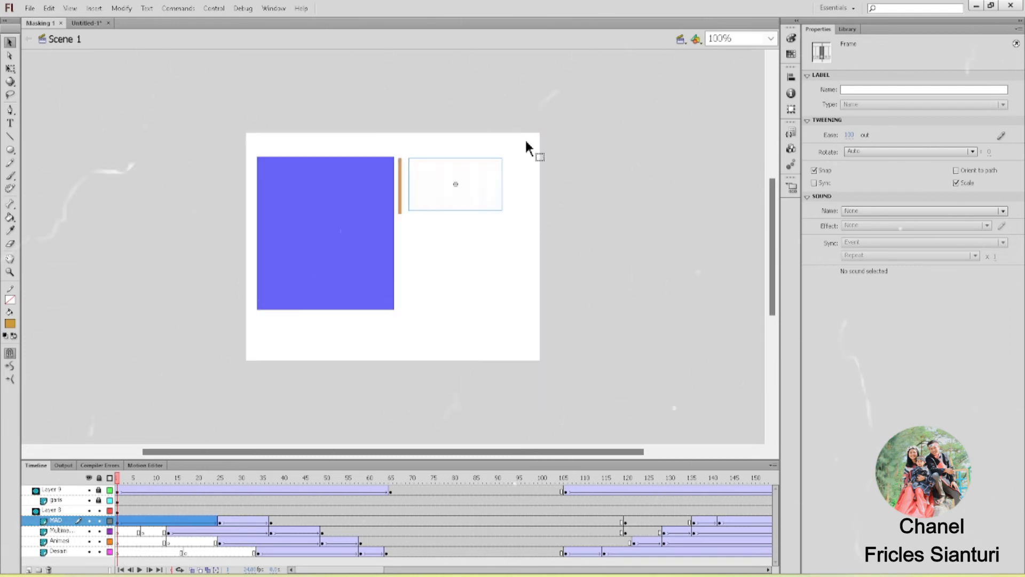
Step: Unlock the garis layer and its Layer 9 mask, and step through frames 1 to 10 to examine how the mask reveals the bar
left_click(112, 499)
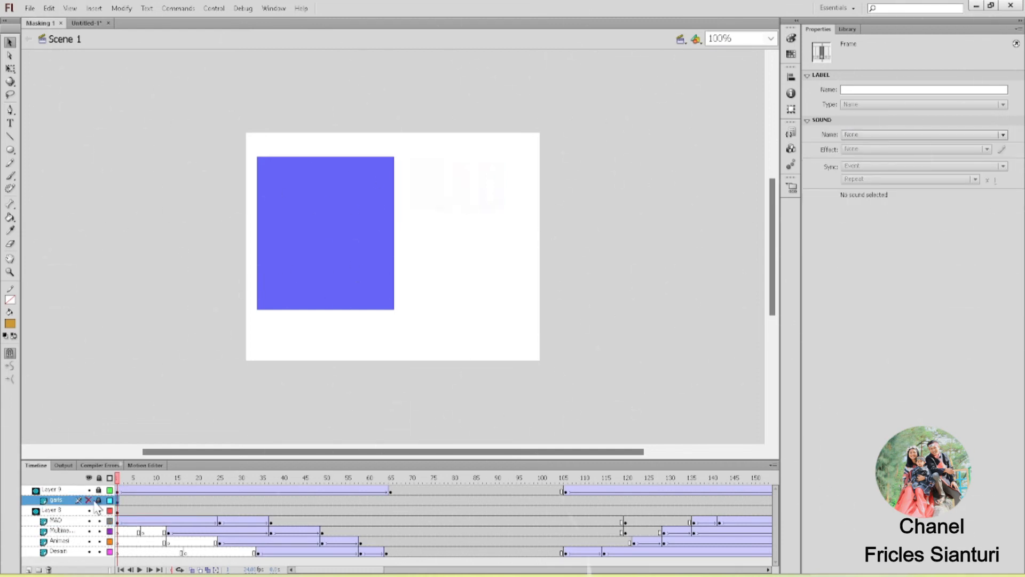
left_click(89, 500)
left_click(99, 500)
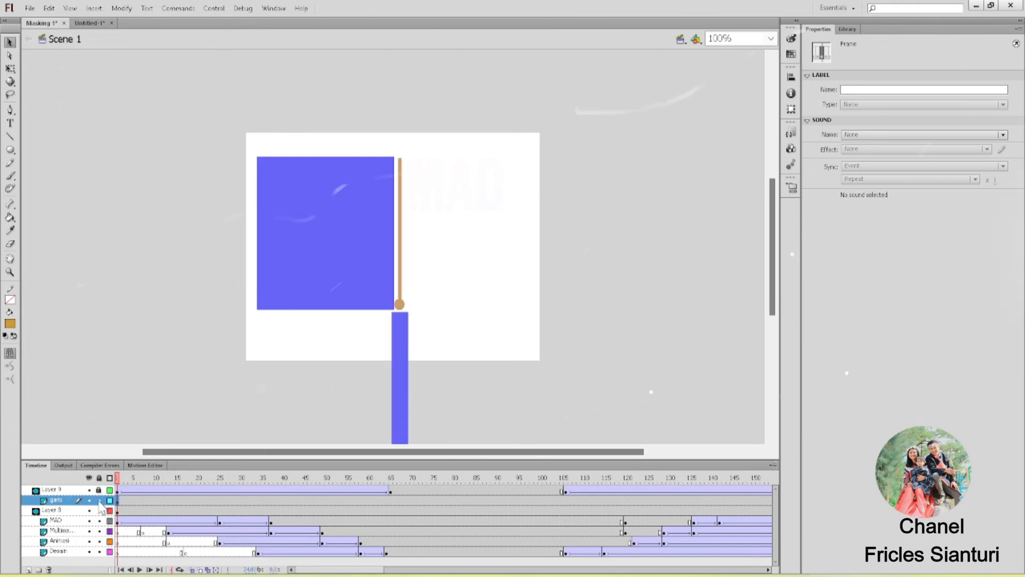
left_click(99, 490)
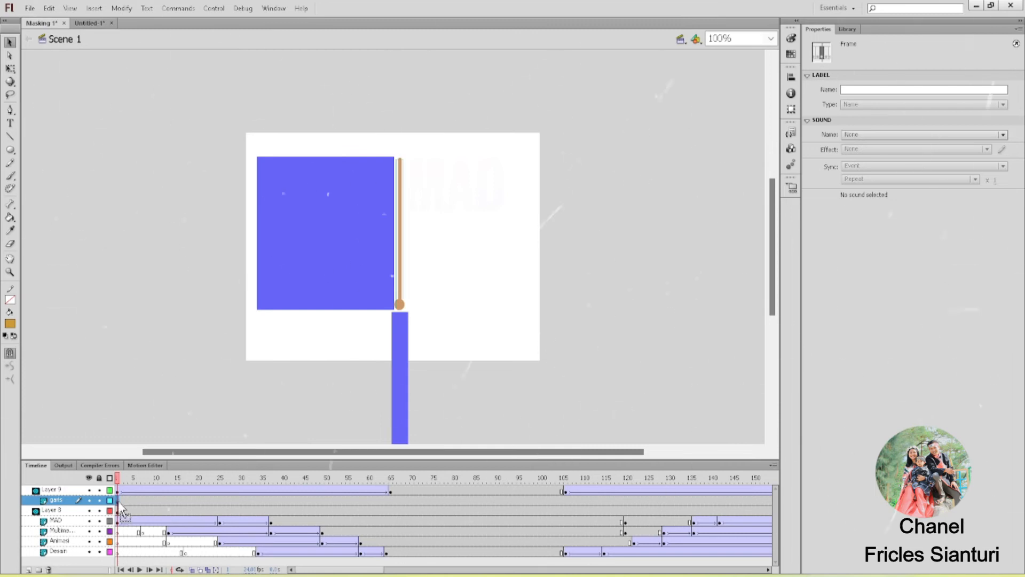
left_click(116, 491)
left_click(129, 490)
left_click(142, 489)
left_click(156, 490)
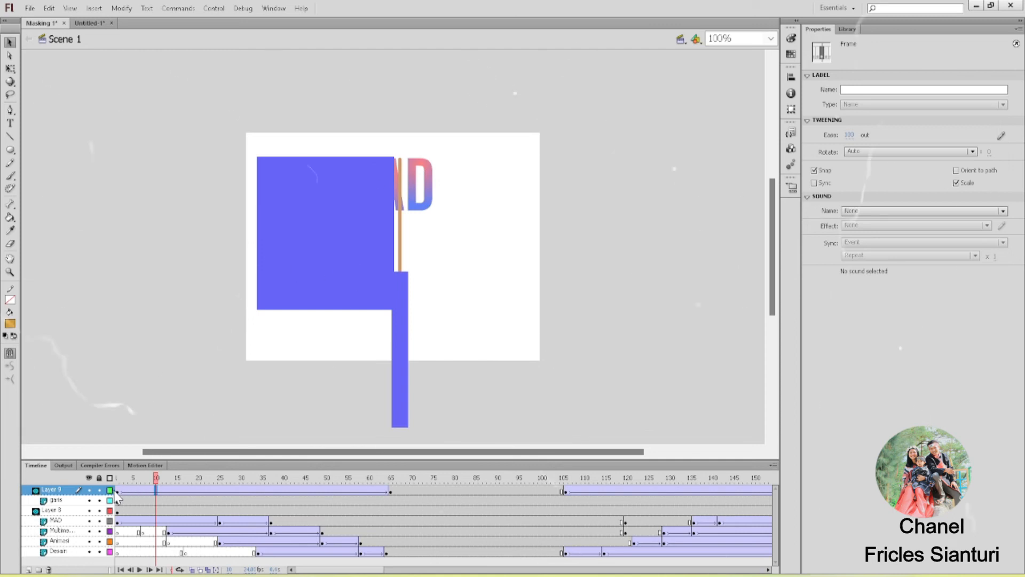
left_click(117, 492)
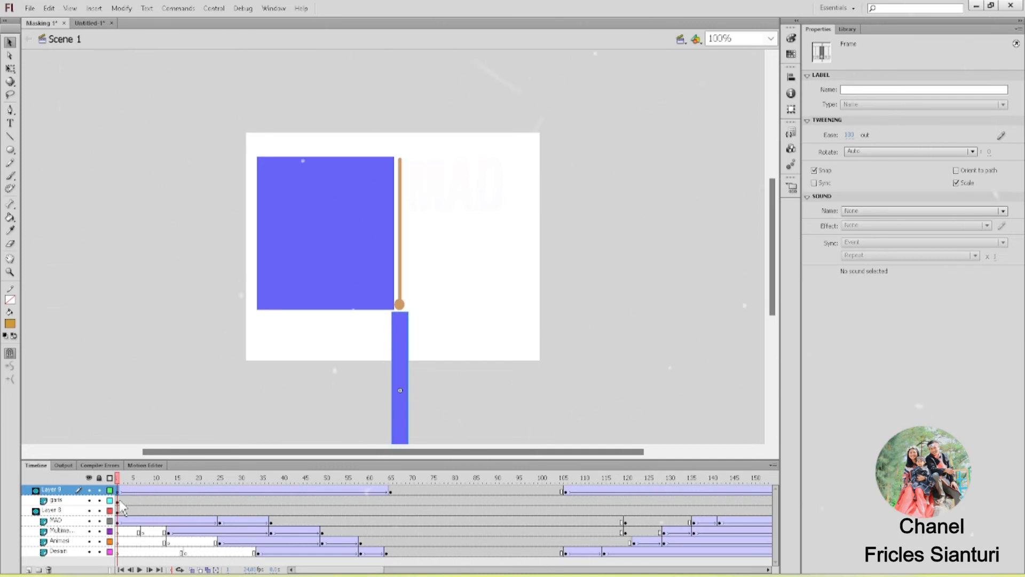
Step: In Untitled-1, add a layer above Kotak and draw a rectangle about 32 × 253 px covering the bar at frame 1
left_click(94, 23)
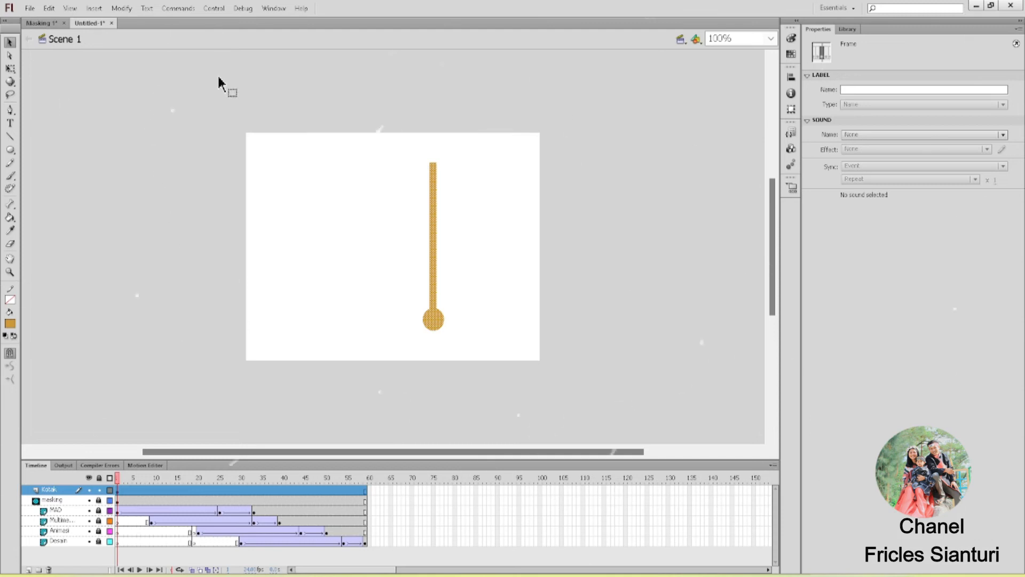
left_click(28, 569)
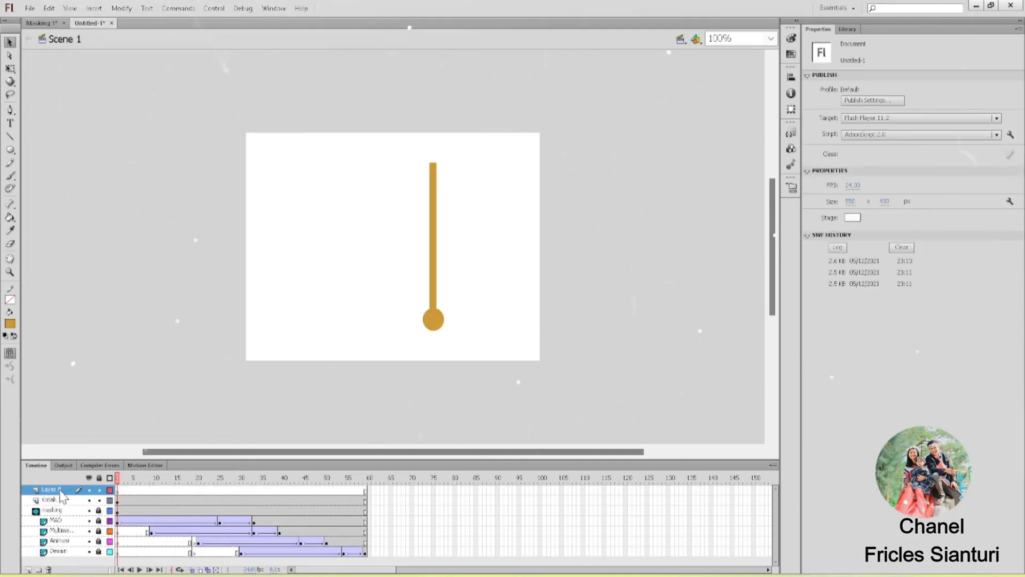
left_click(117, 490)
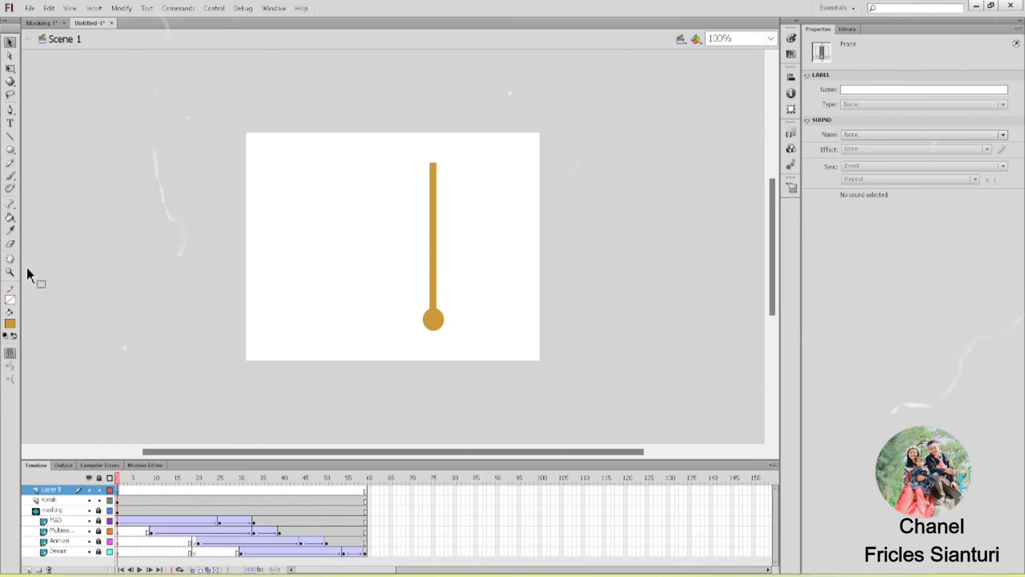
left_click_drag(11, 151, 21, 162)
left_click(16, 155)
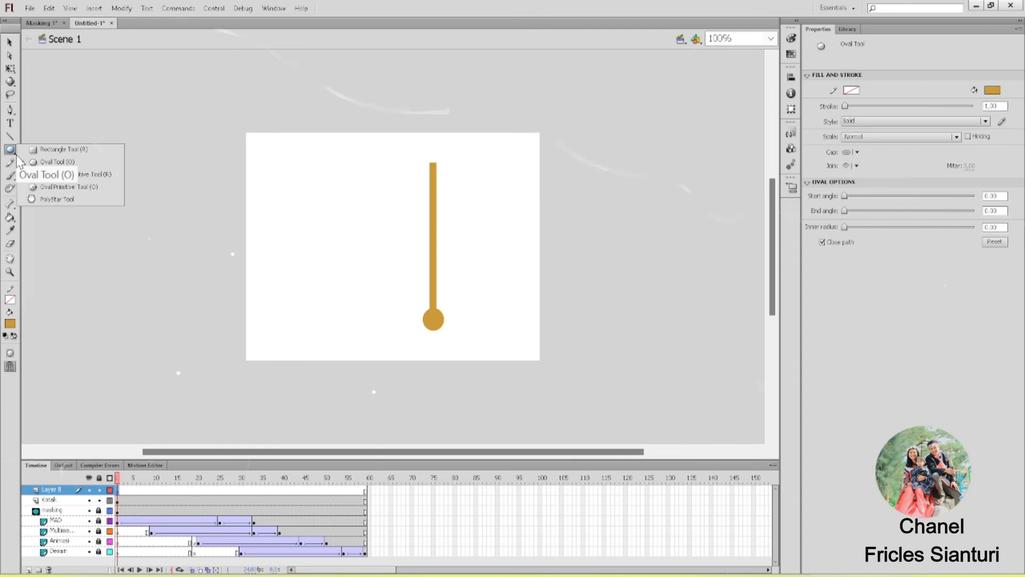
left_click(46, 149)
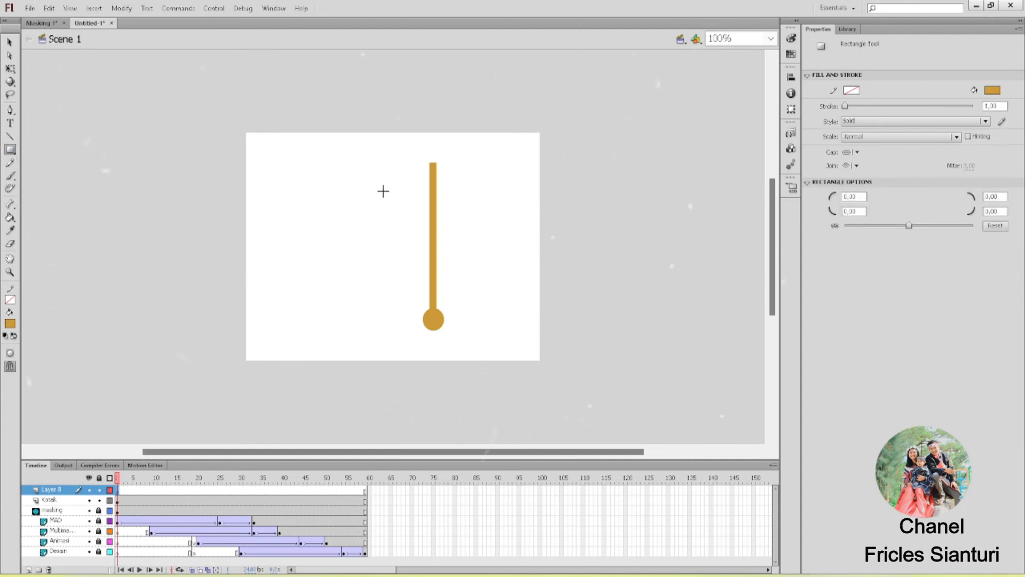
left_click_drag(424, 162, 441, 307)
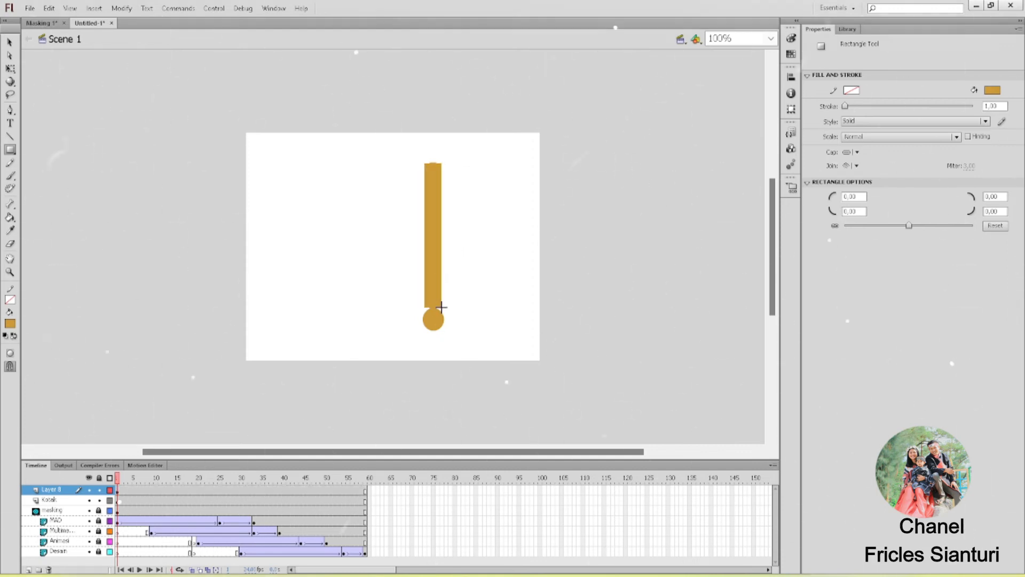
Step: Use Free Transform to stretch the new rectangle's upper edge slightly to the bar's top, making it about 254 px high
key("q")
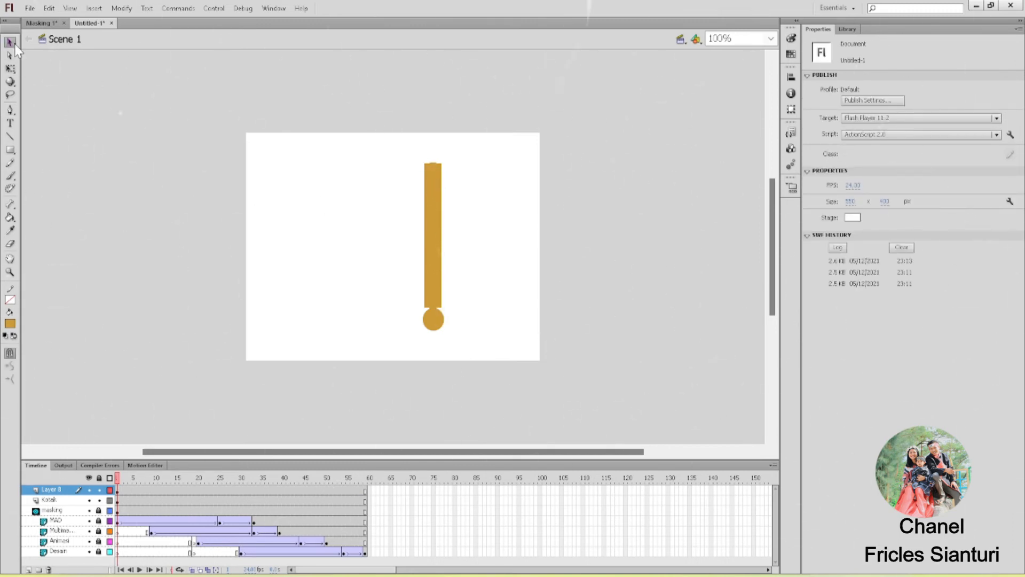
left_click(431, 195)
key("q")
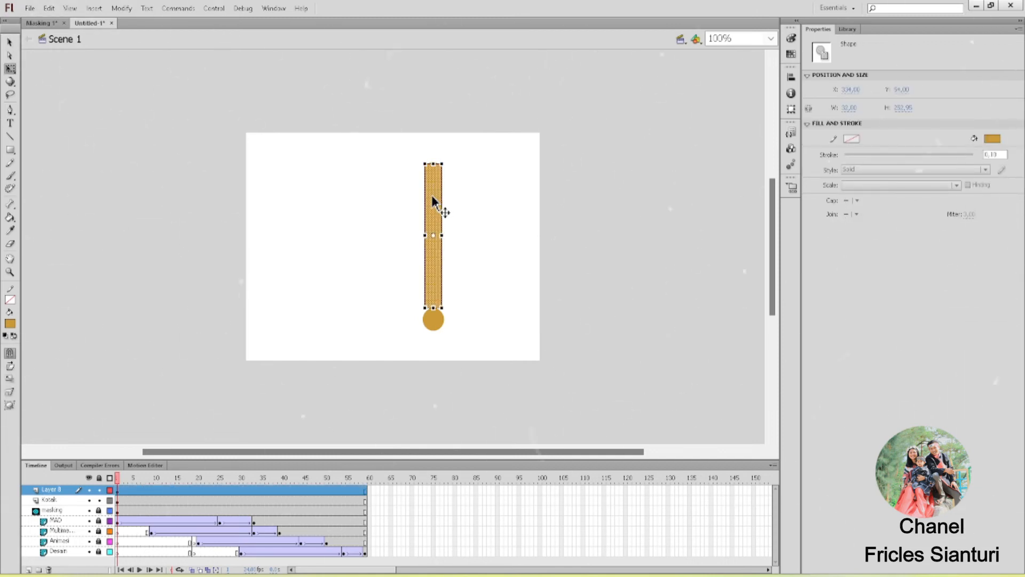
left_click_drag(433, 162, 433, 161)
left_click(11, 42)
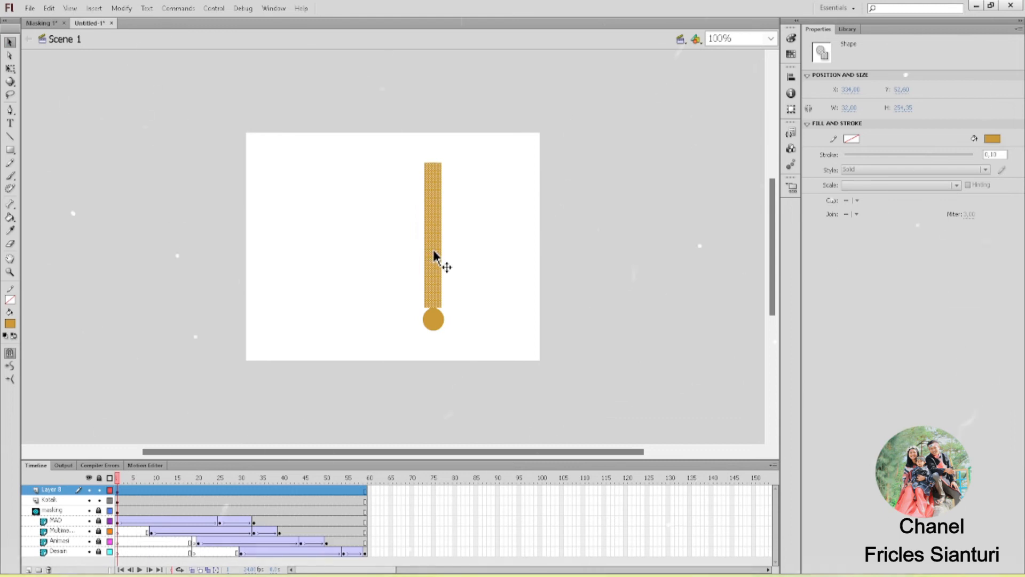
Step: Fill the rectangle with orange and move it straight down until it sits just below the circle
left_click(992, 138)
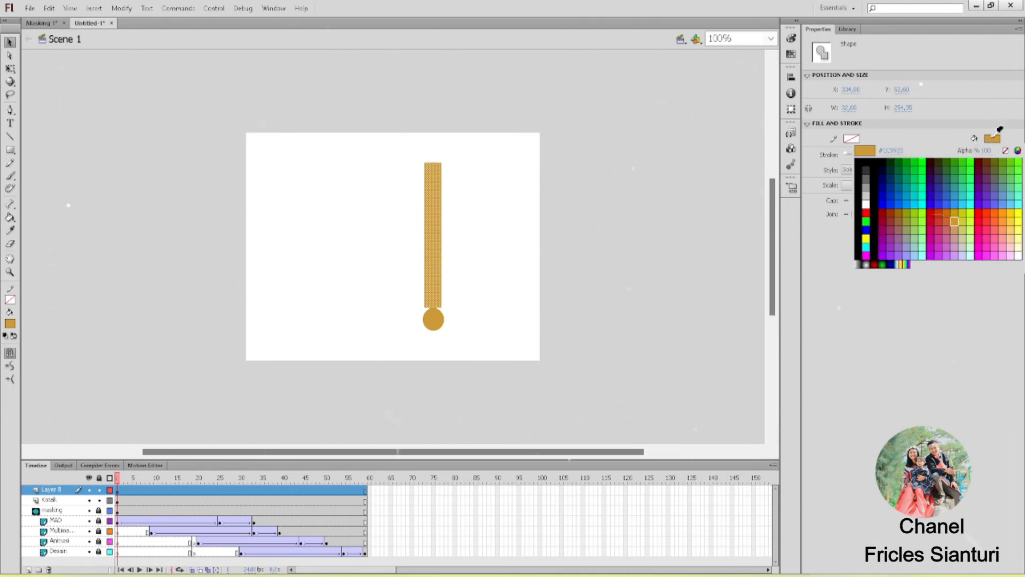
left_click(996, 213)
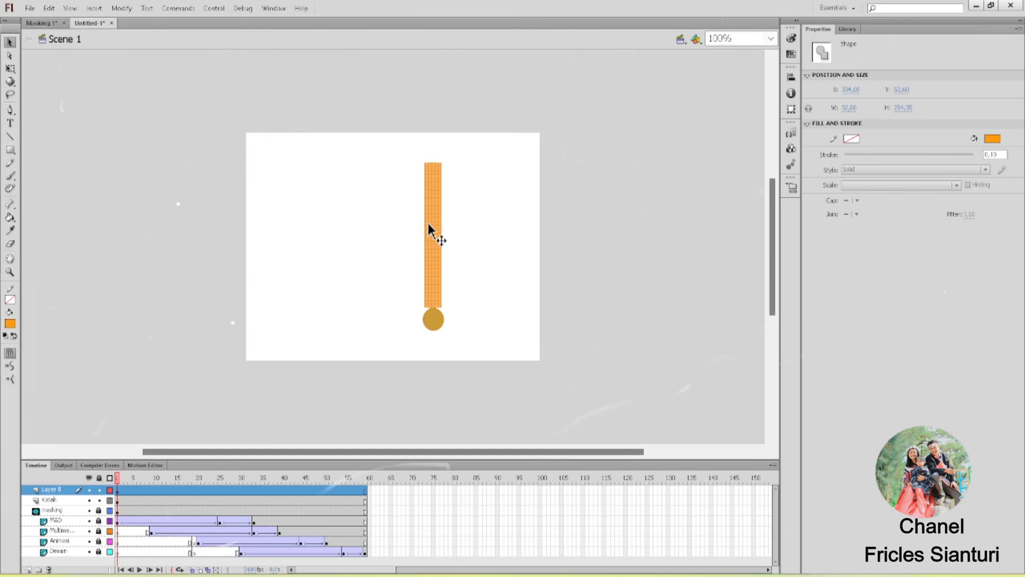
left_click_drag(439, 227, 441, 399)
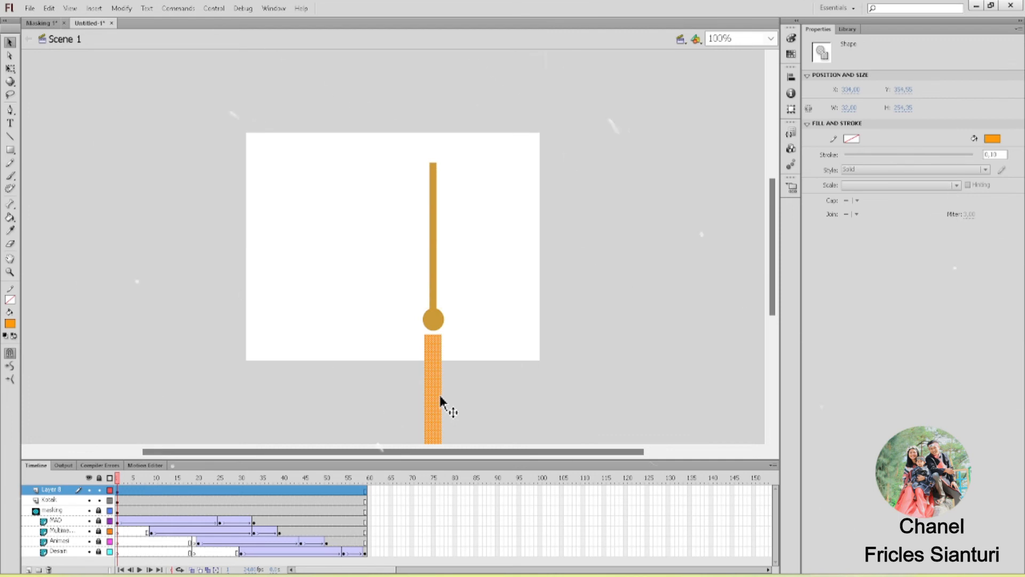
Step: Create a classic tween on Layer 8 and insert a keyframe at frame 59
left_click(365, 492)
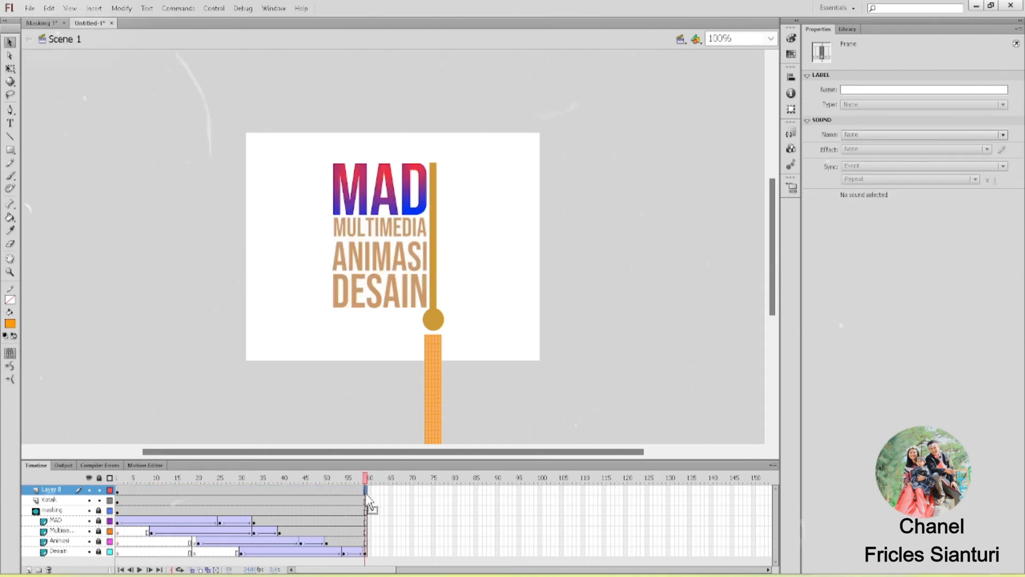
right_click(366, 492)
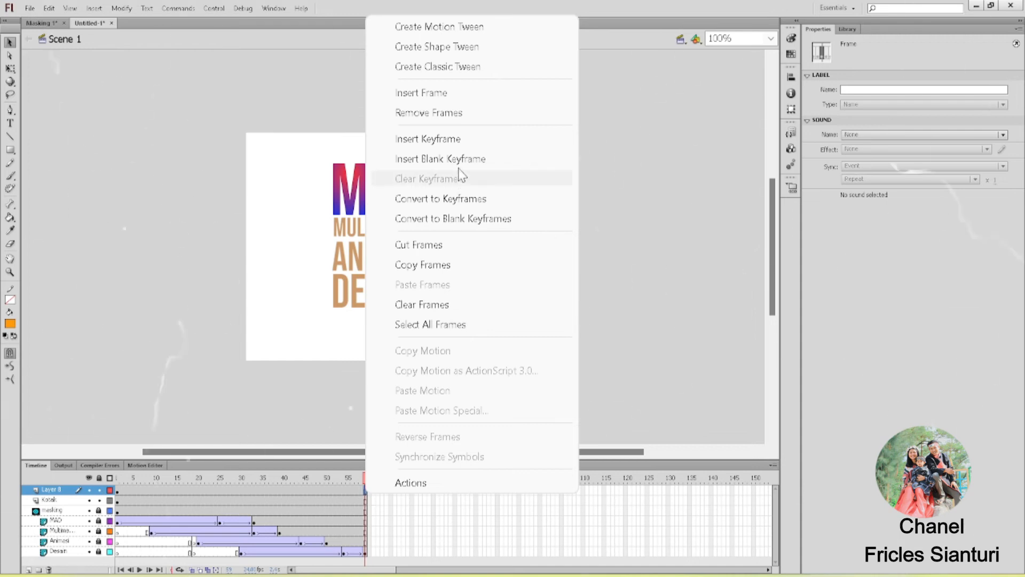
left_click(444, 76)
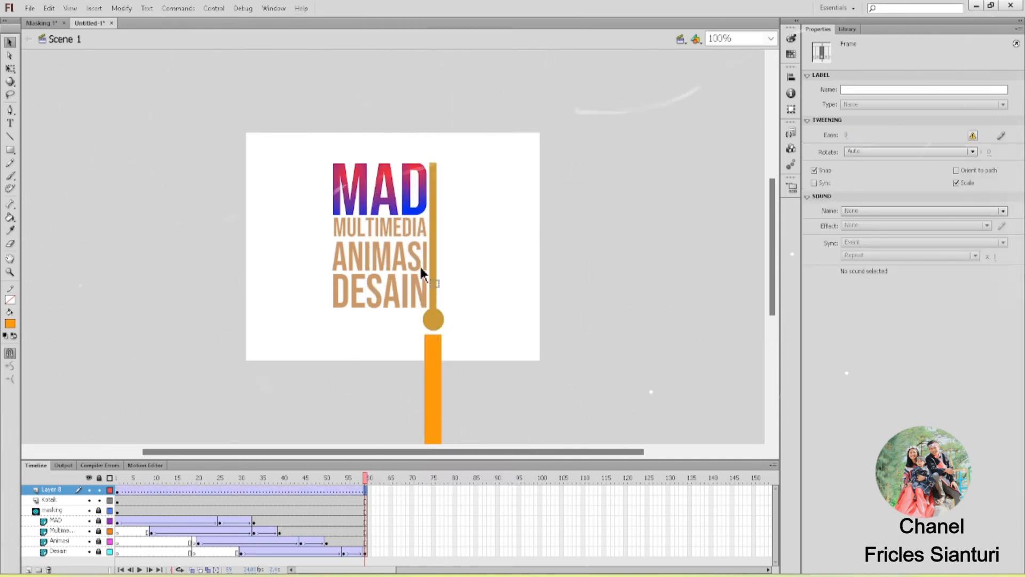
right_click(366, 491)
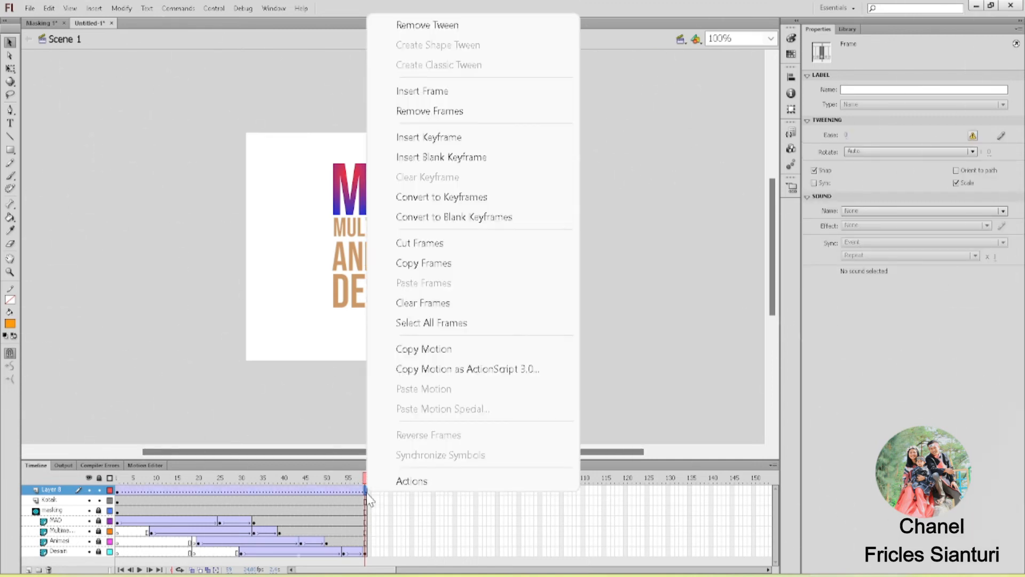
left_click(425, 138)
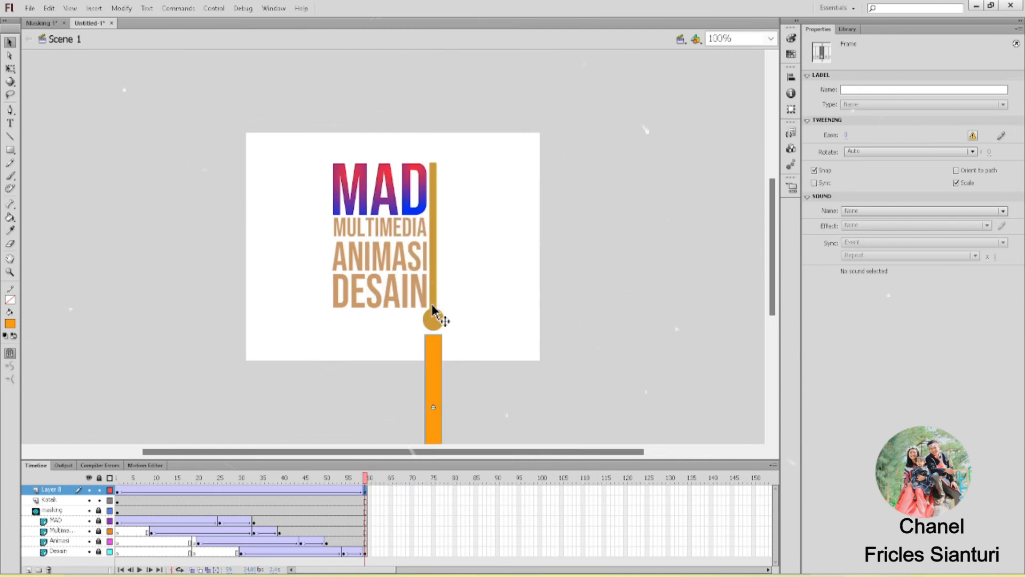
Step: Move the orange rectangle up over the bar at frame 59 and turn Layer 8 into a mask for Kotak
left_click(434, 386)
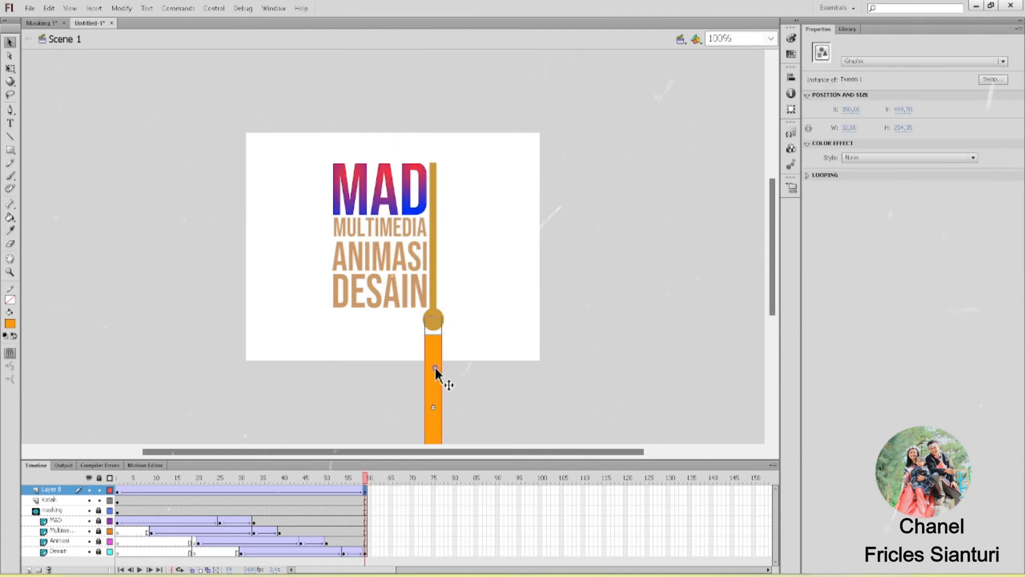
left_click_drag(435, 341, 436, 214)
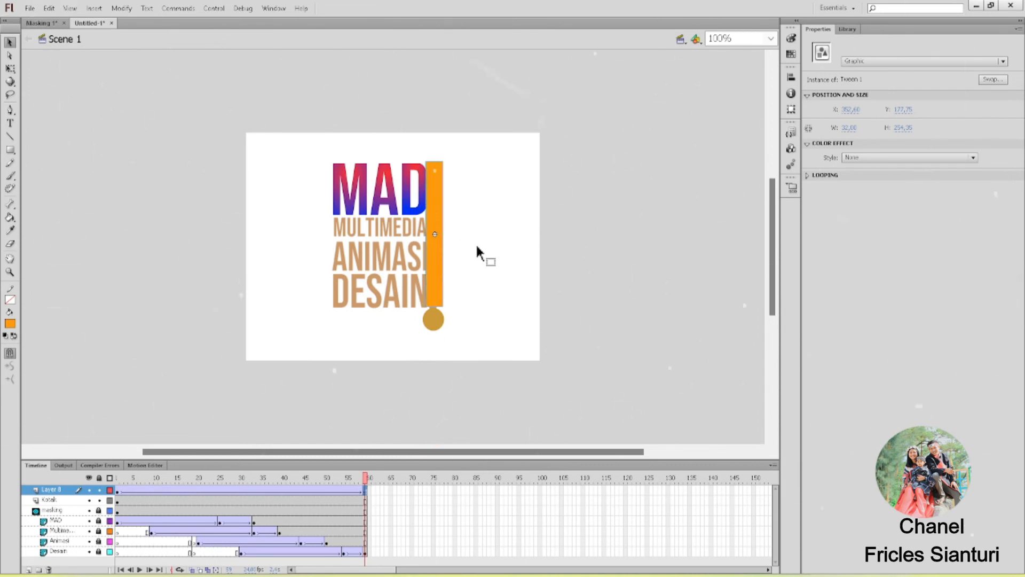
right_click(62, 492)
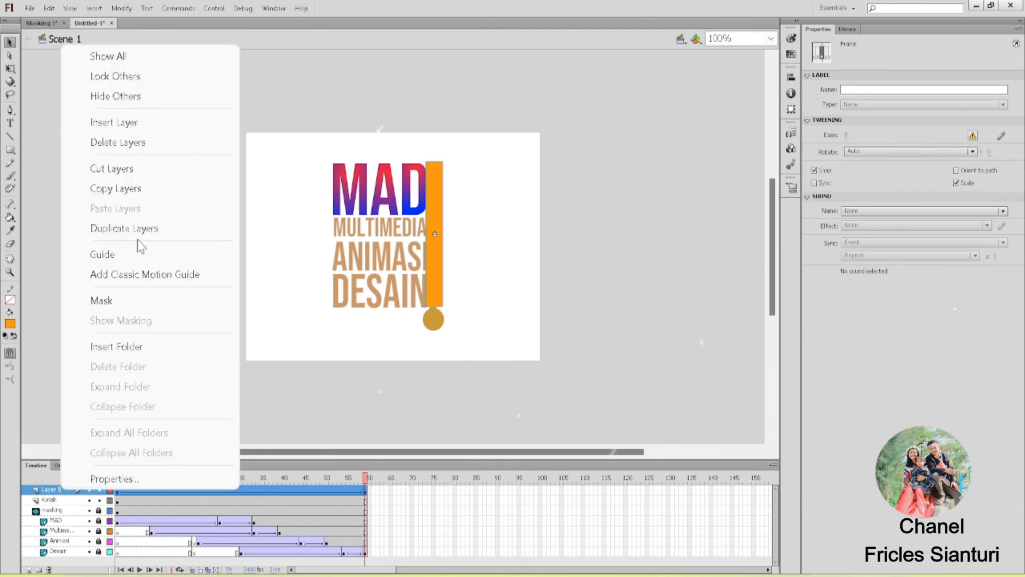
left_click(126, 300)
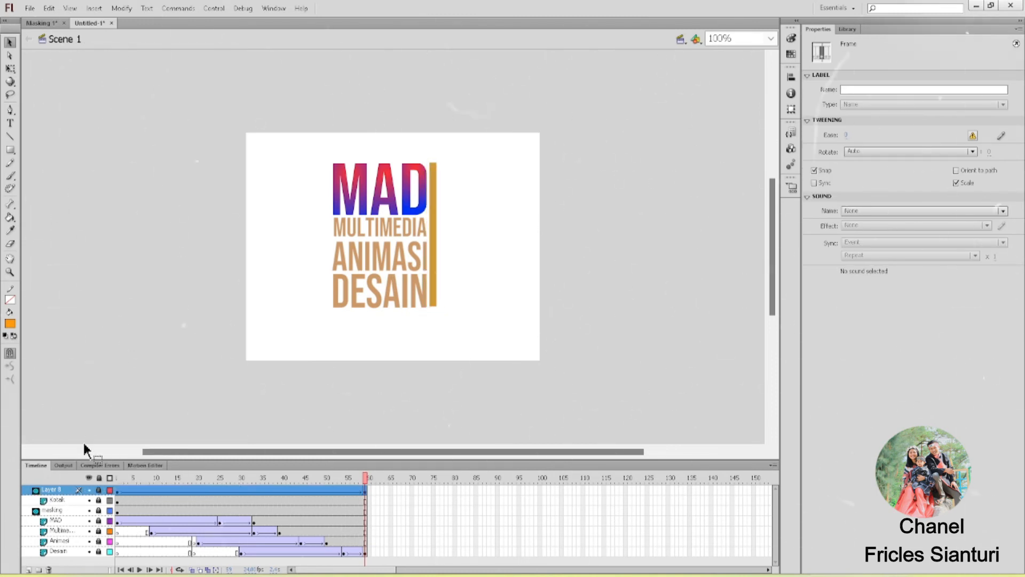
Step: Move Layer 8's orange rectangle at frame 1 straight up to overlap the circle, relock the layer and test the movie
left_click(125, 491)
left_click_drag(124, 493, 156, 489)
left_click(177, 490)
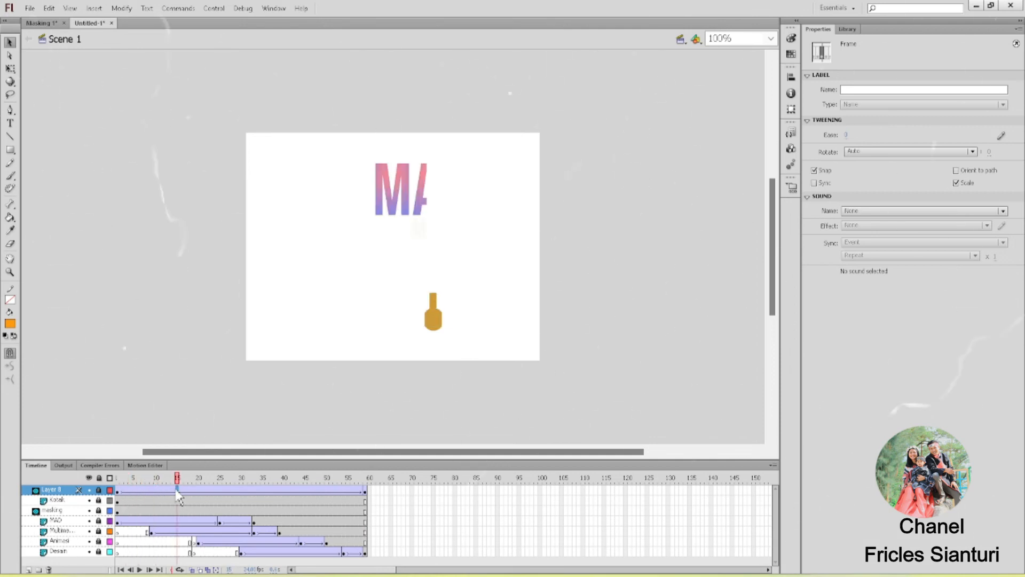
left_click(184, 490)
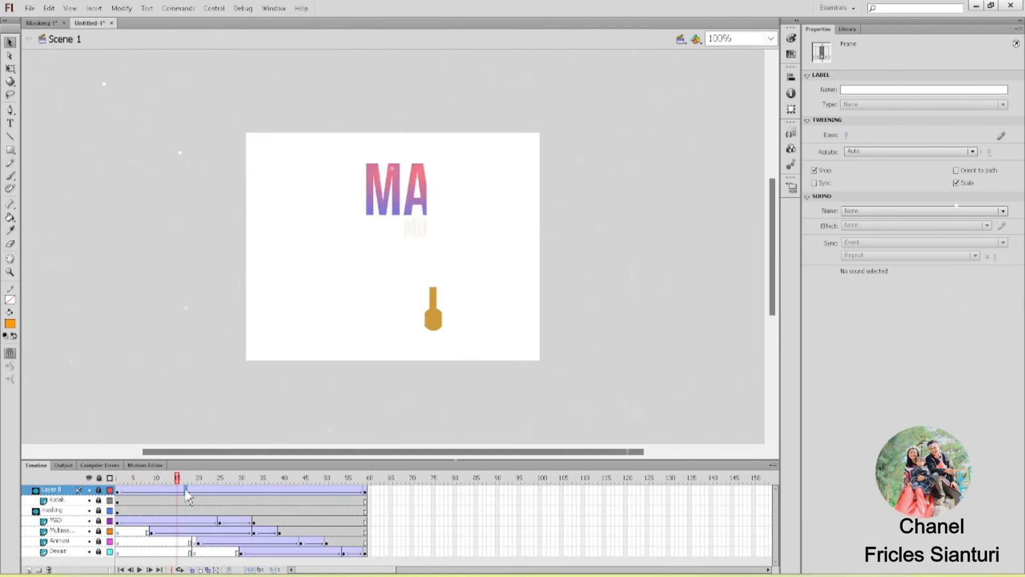
left_click(99, 489)
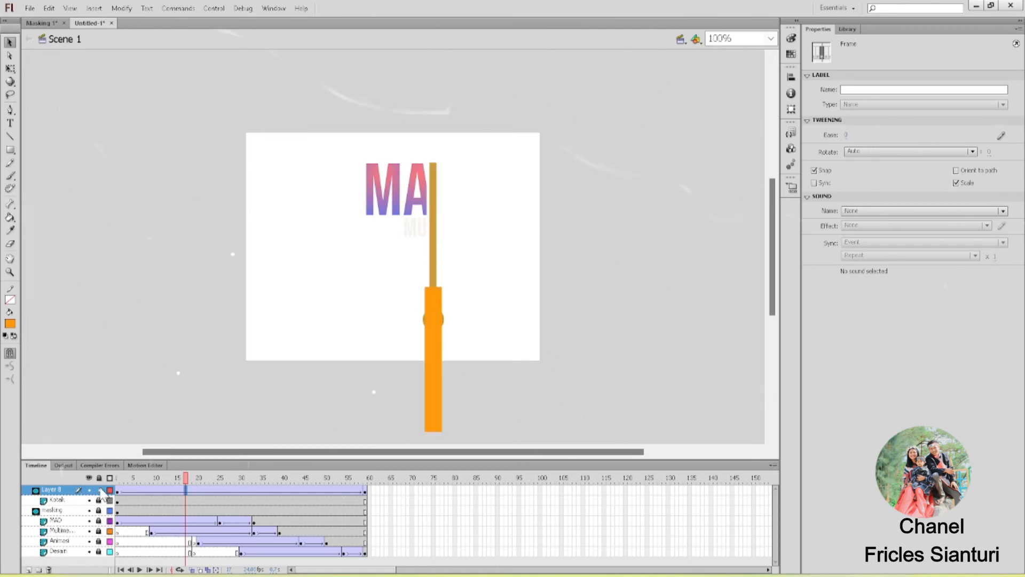
left_click(118, 490)
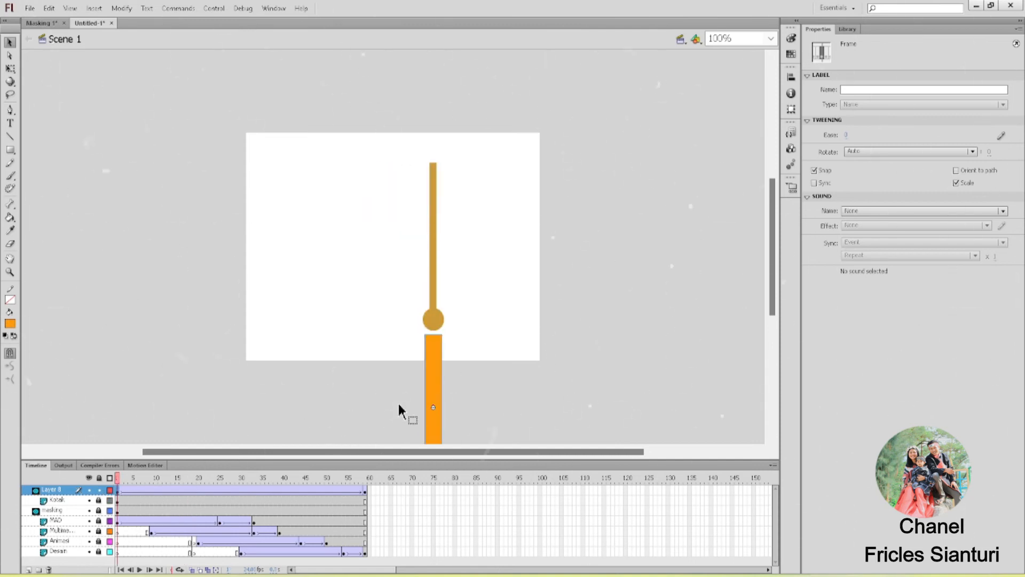
left_click(433, 374)
left_click_drag(433, 363, 433, 357)
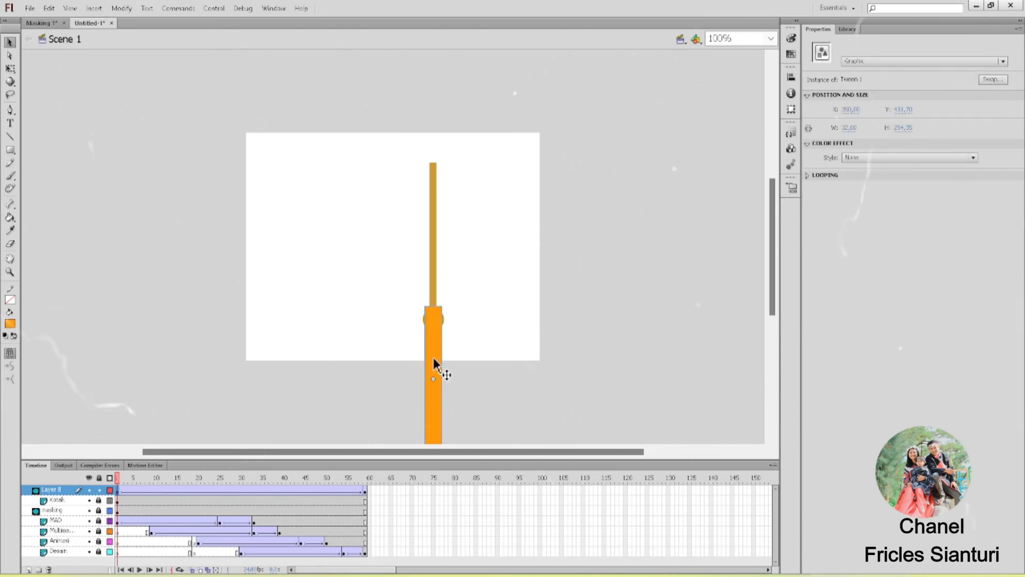
left_click(103, 490)
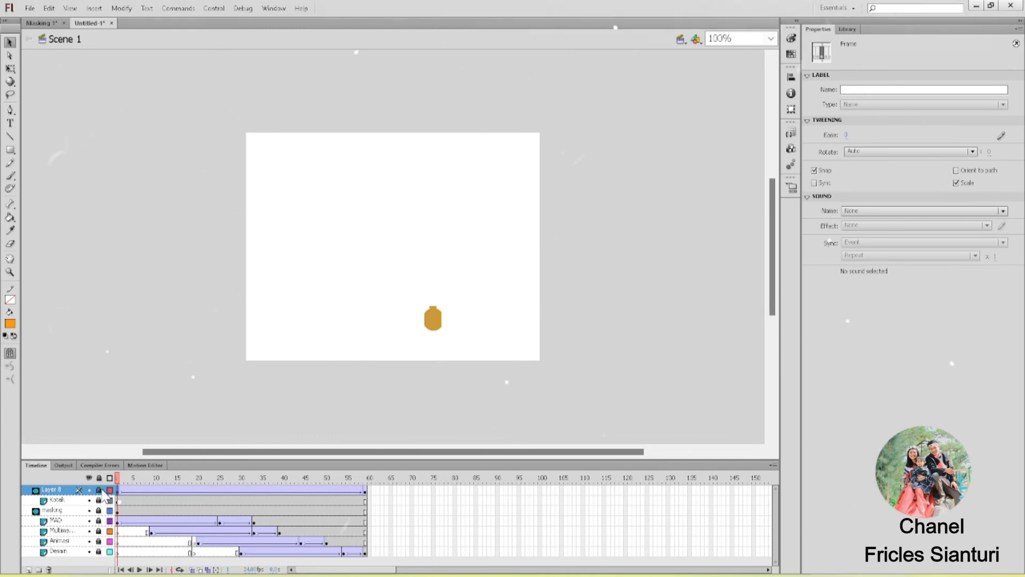
key("ctrl+Return")
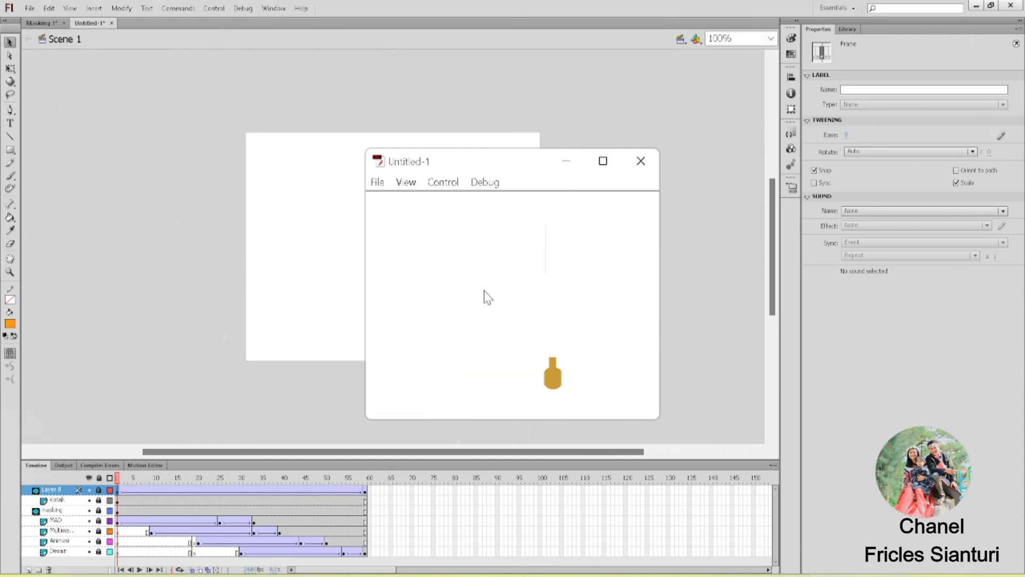
left_click(652, 161)
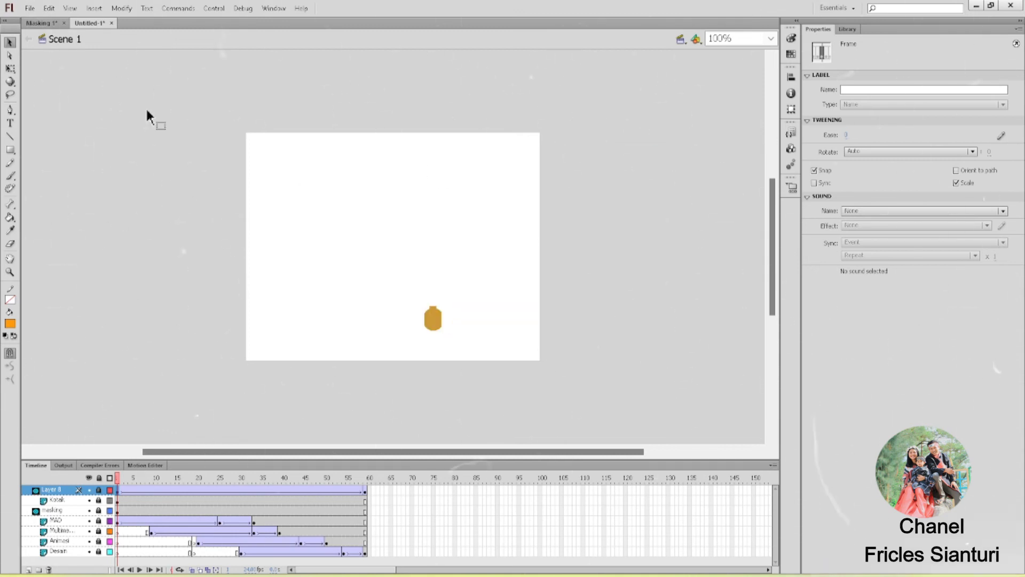
Step: Switch to the Masking 1 document, test its movie and examine the frames of its Layer 9 mask tween
left_click(45, 22)
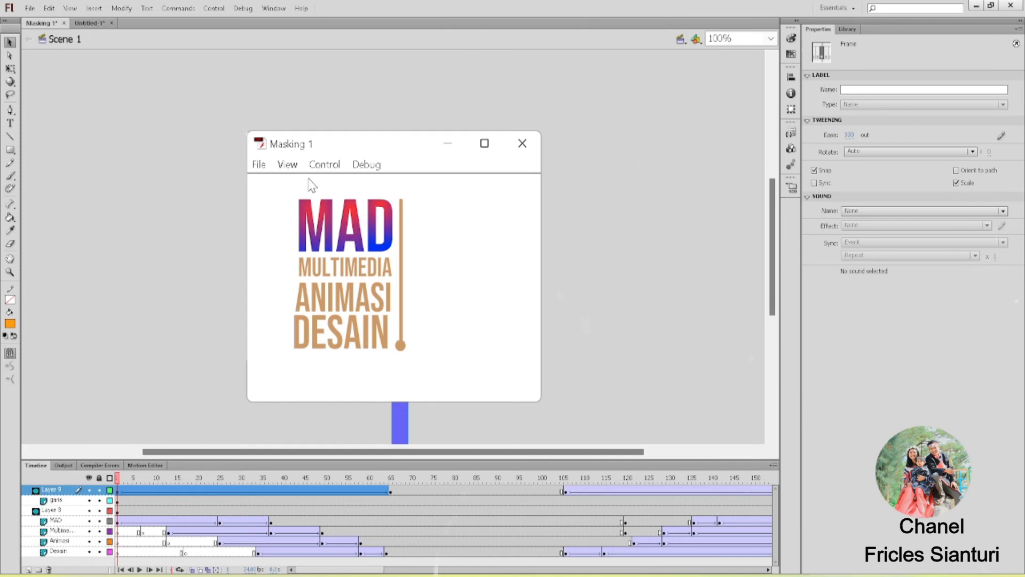
left_click(517, 143)
left_click_drag(156, 491, 262, 491)
left_click(322, 490)
left_click(361, 489)
left_click(391, 489)
key("alt+Tab")
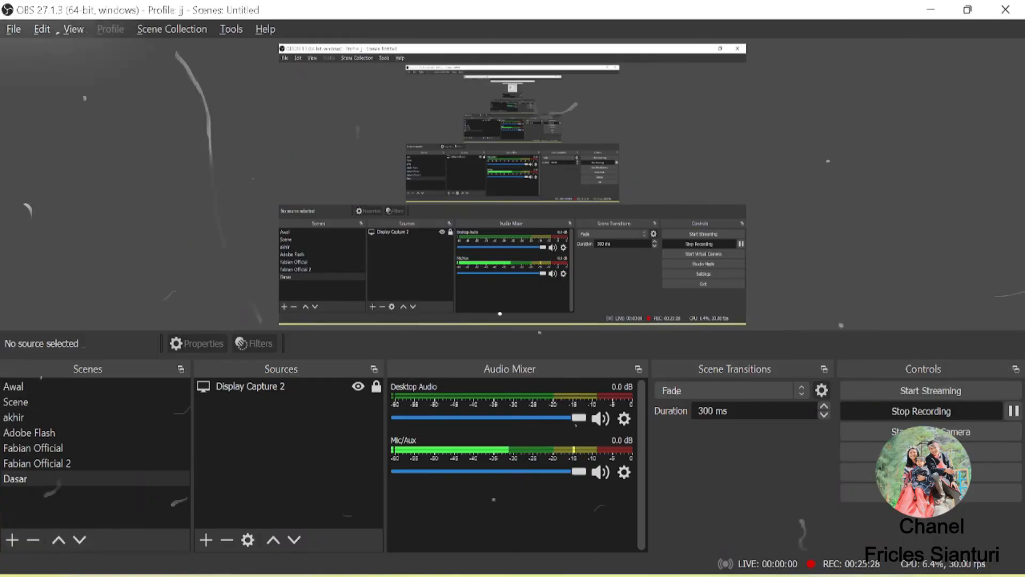
left_click(1013, 412)
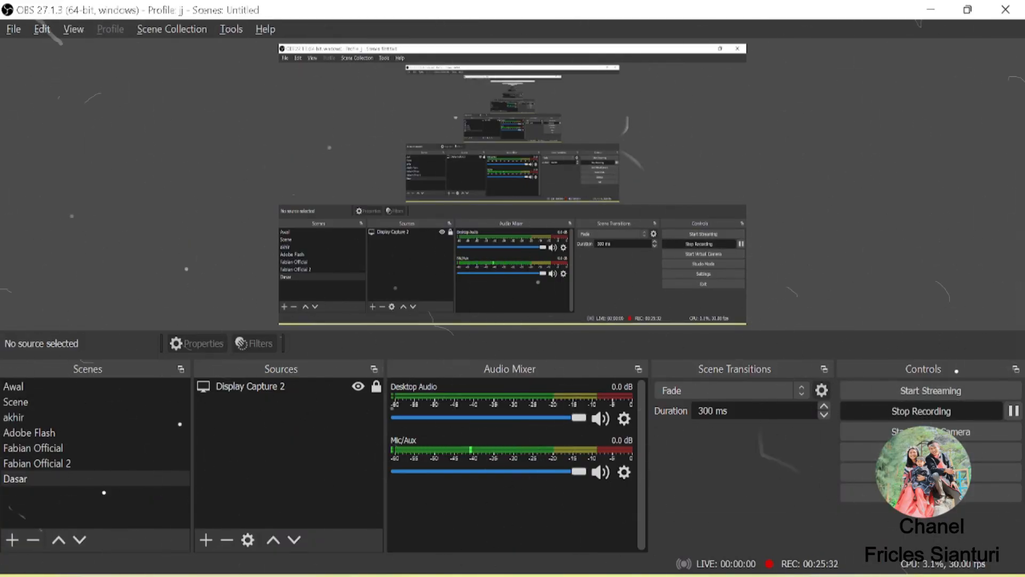
key("alt+Tab")
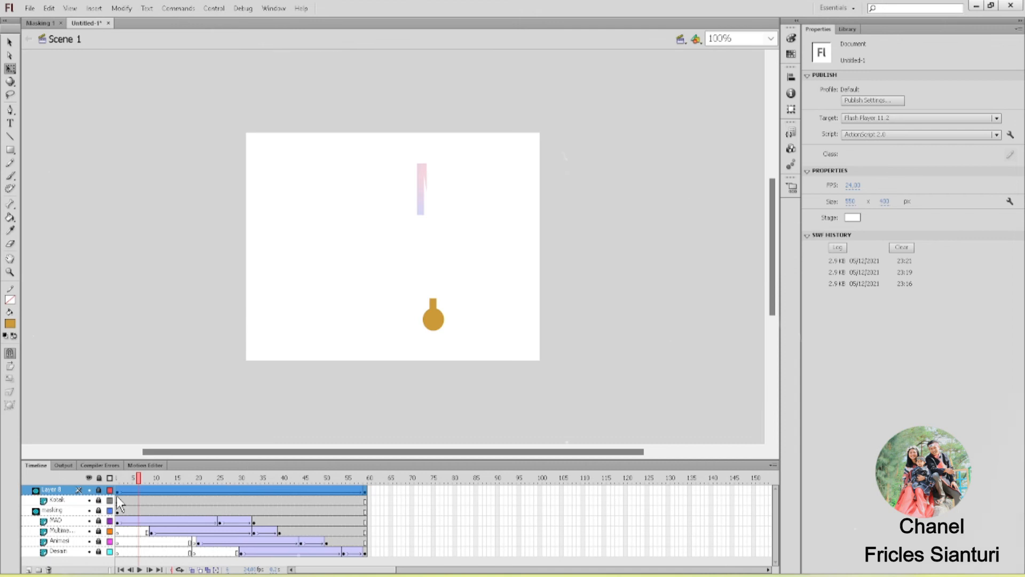
Step: Insert keyframes at frame 100 on all layers from Layer 8 to Desain and test the movie
key("ctrl+Return")
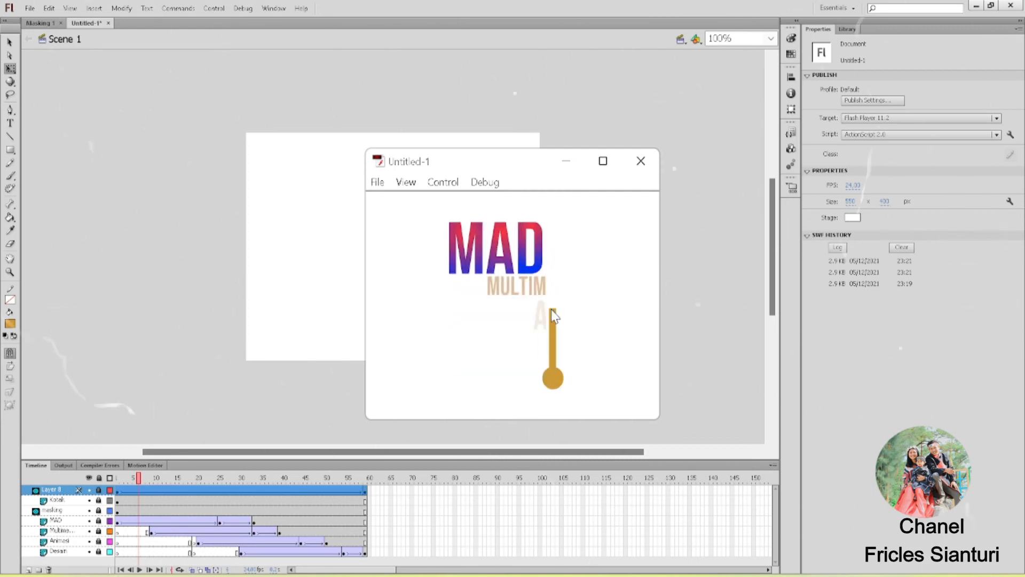
left_click(641, 161)
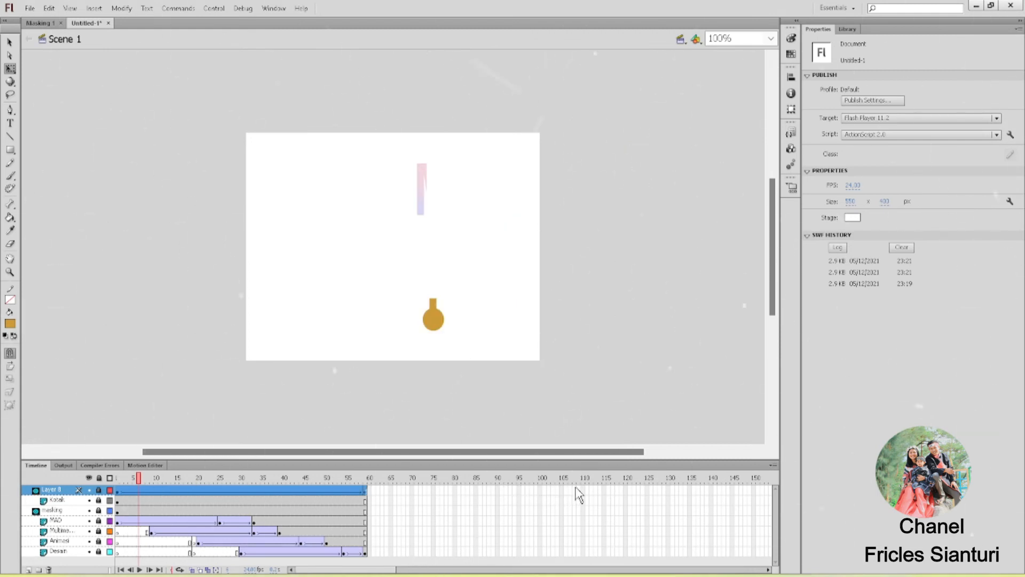
left_click(541, 490)
left_click_drag(543, 495, 544, 563)
right_click(541, 555)
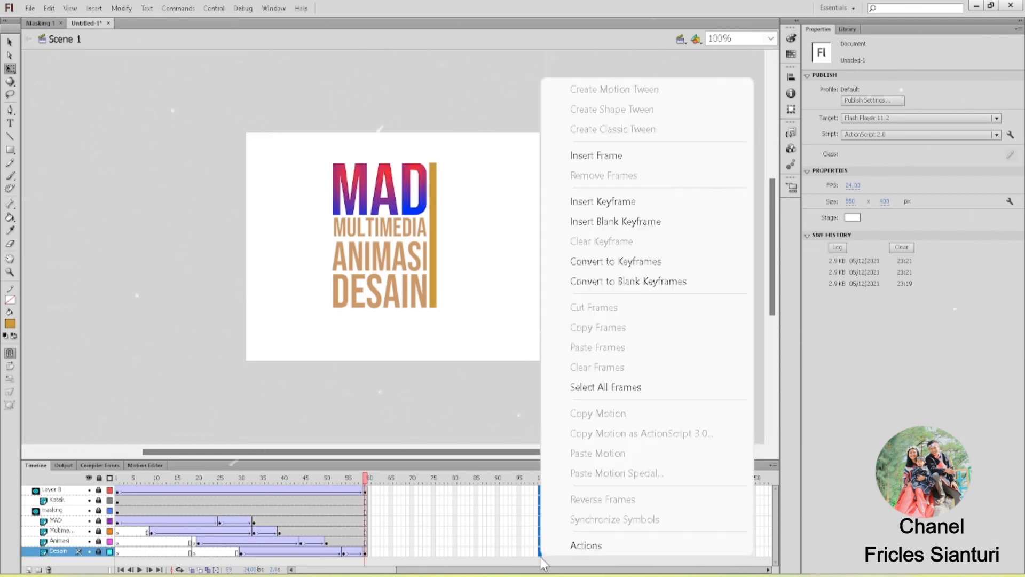
left_click(602, 202)
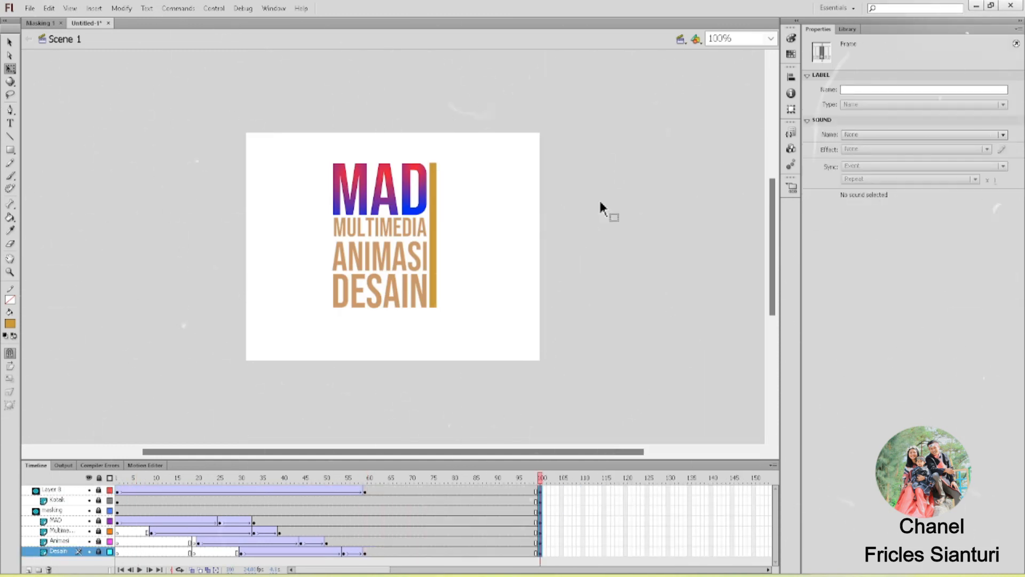
key("ctrl+Return")
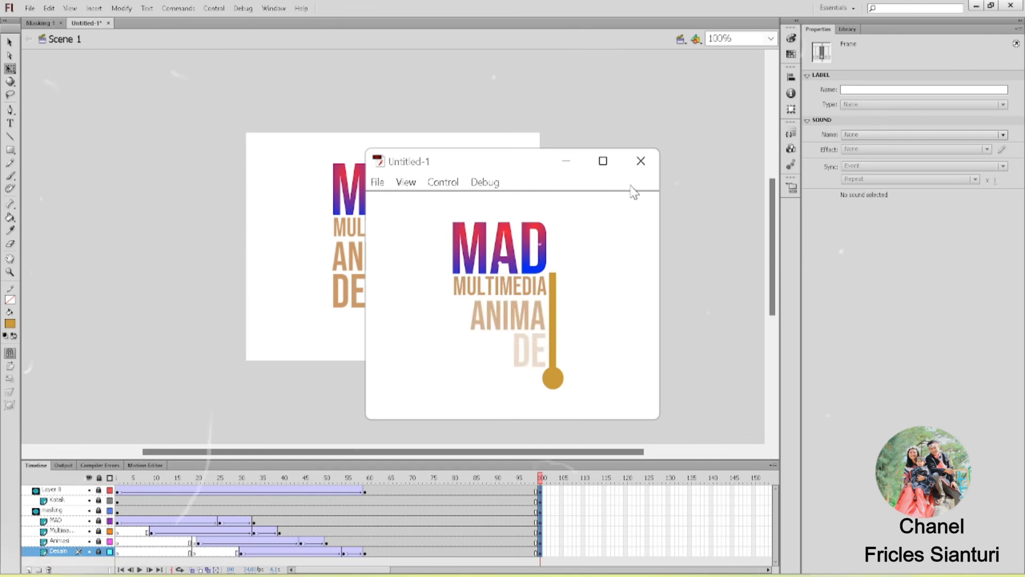
left_click(640, 161)
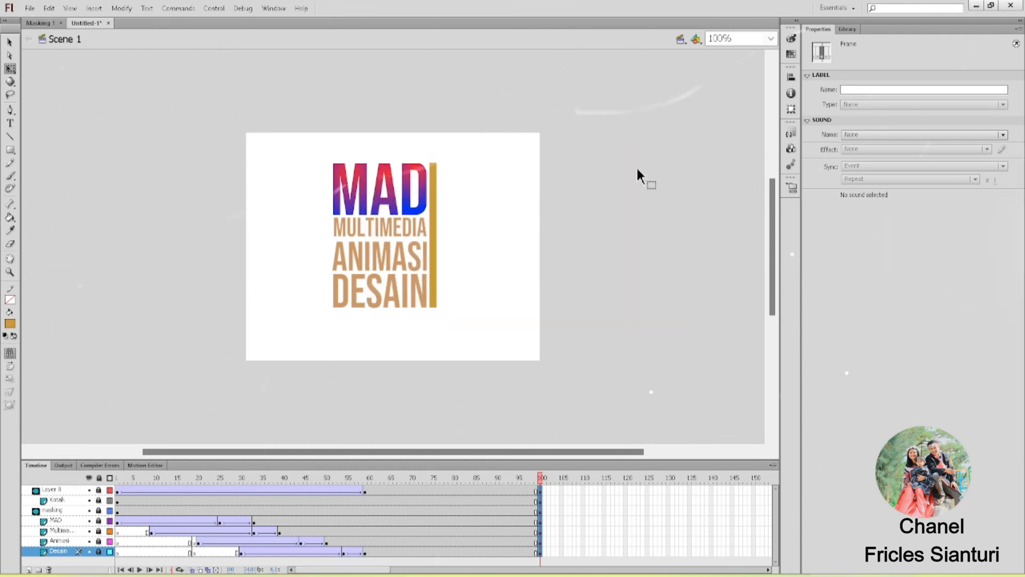
Step: Unlock Kotak, group its bar and circle at frame 1, relock the layer and test the movie
left_click(116, 491)
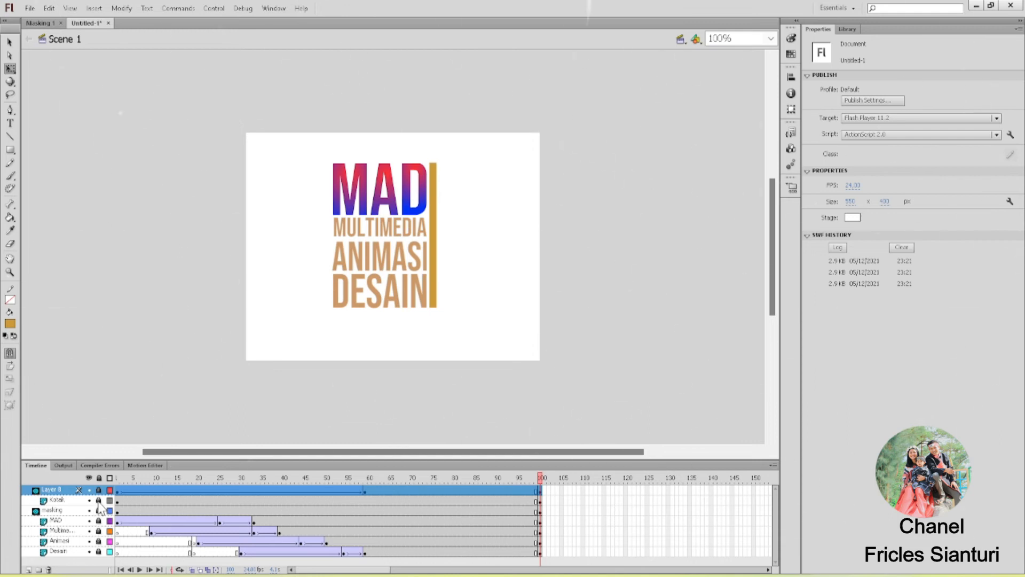
left_click(98, 500)
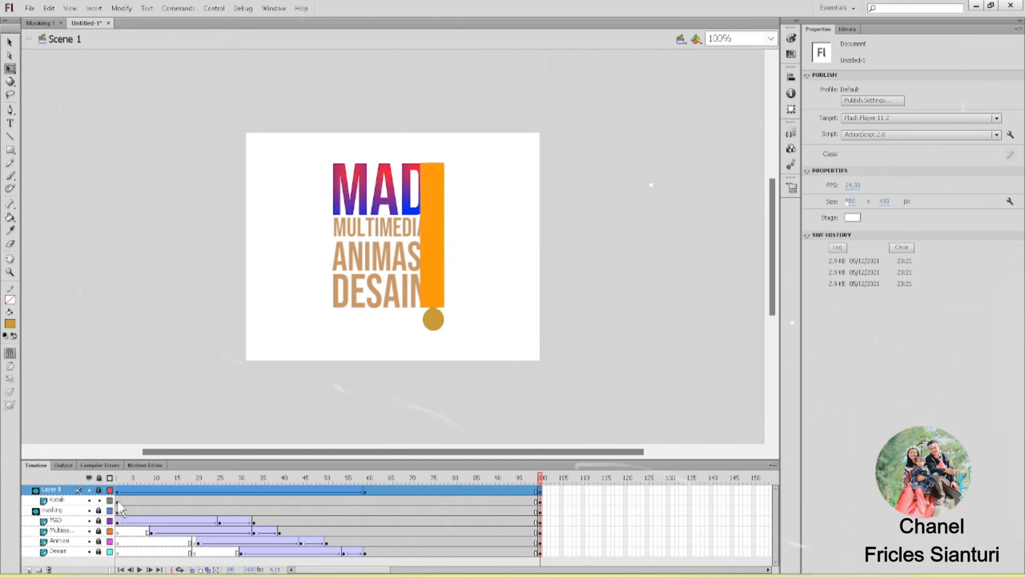
left_click(118, 501)
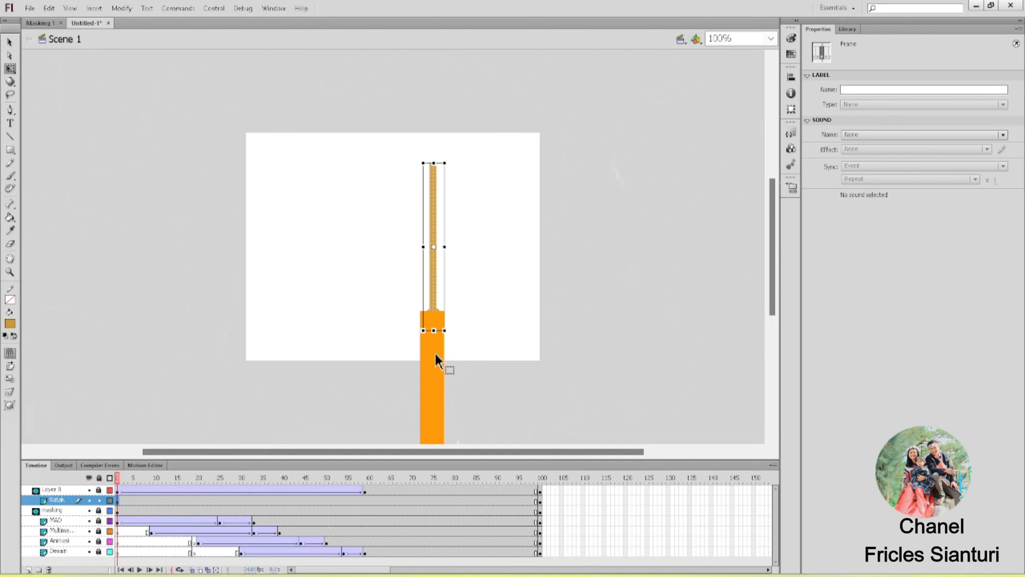
left_click(117, 491)
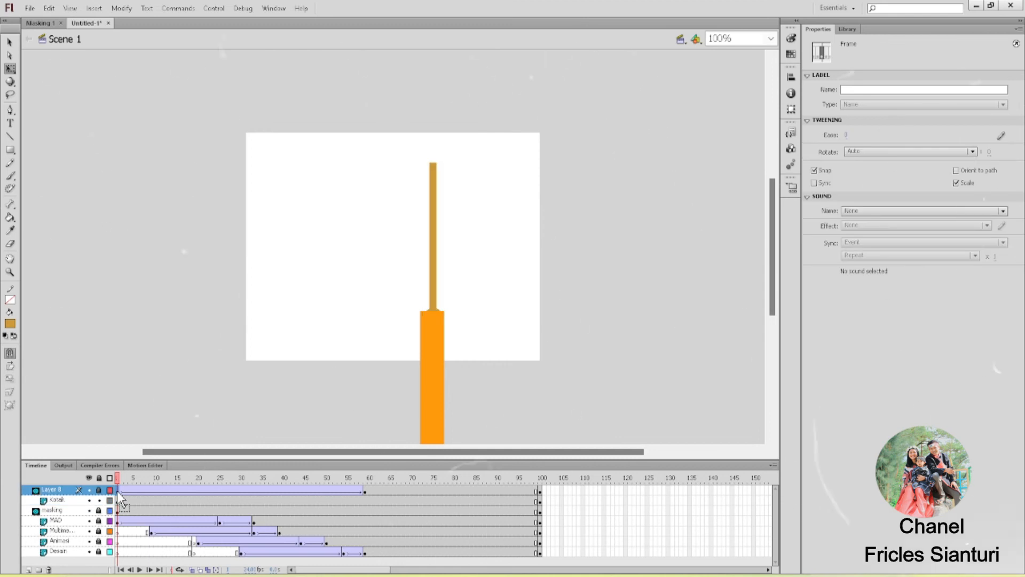
left_click(116, 498)
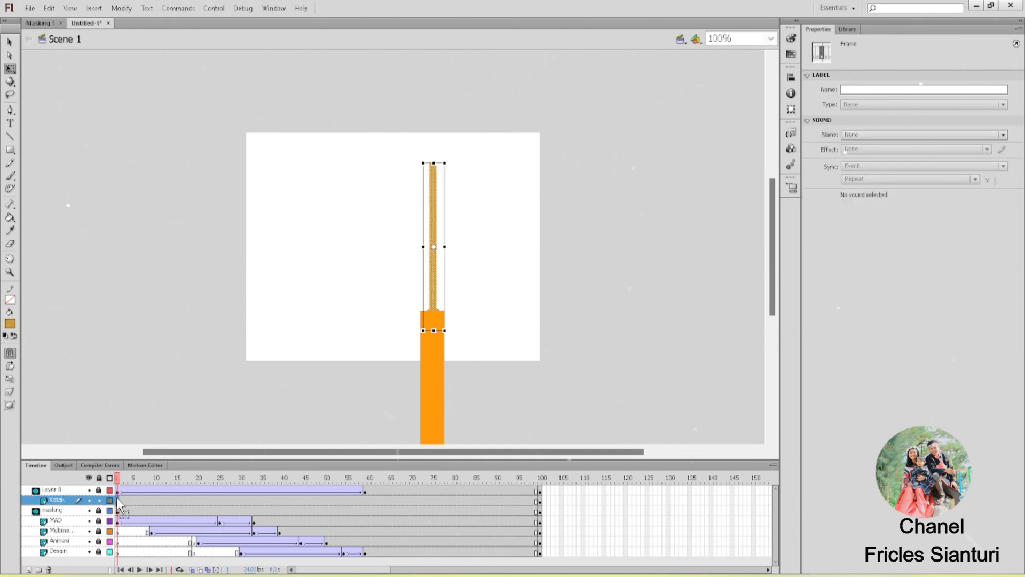
key("ctrl+g")
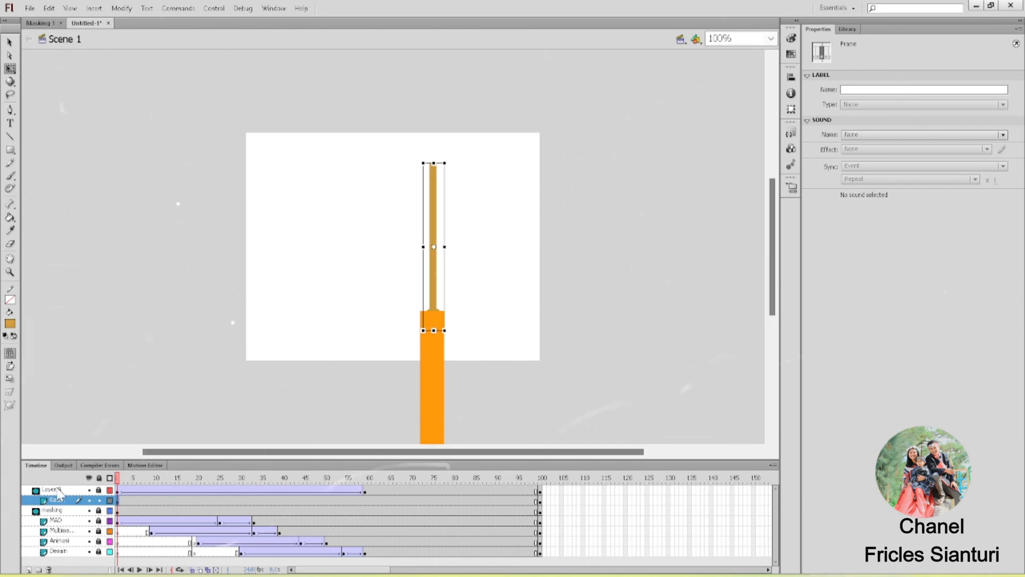
left_click(98, 500)
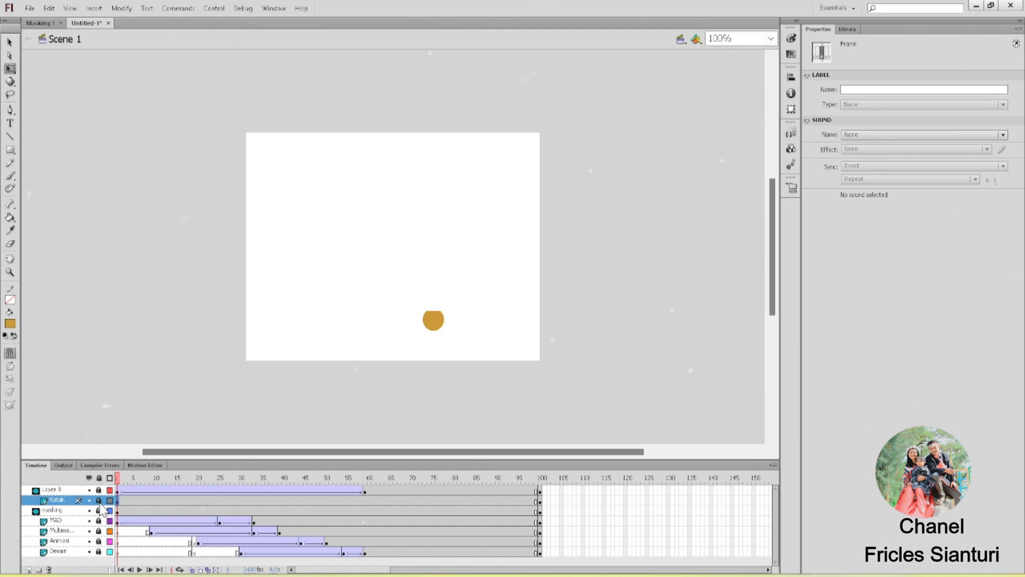
key("ctrl+Return")
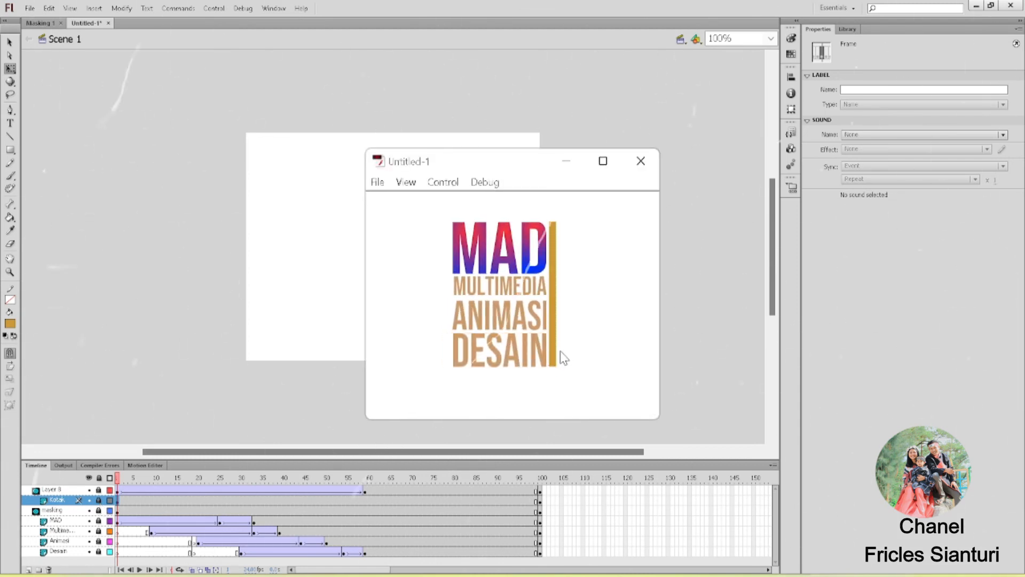
left_click(641, 161)
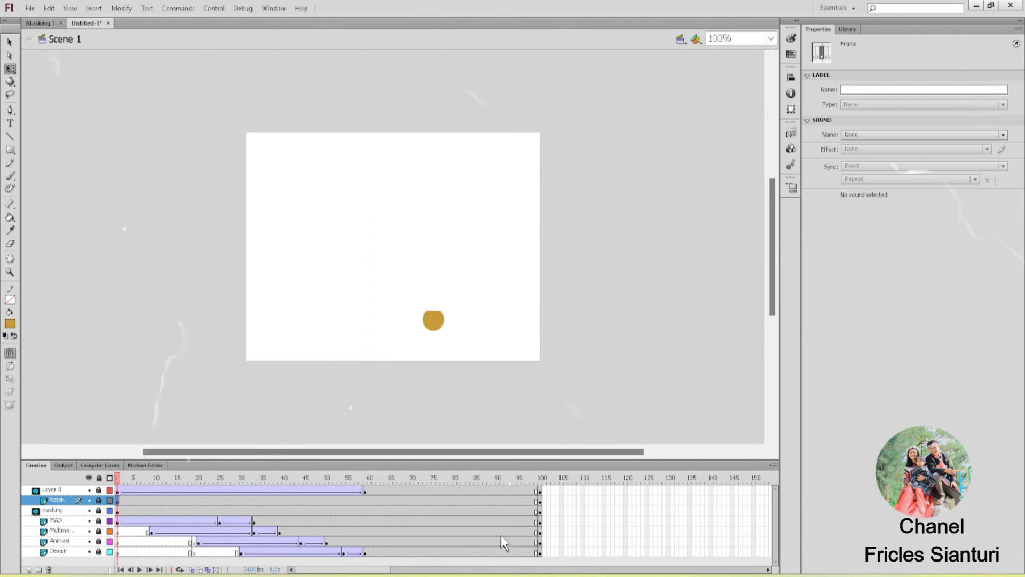
Step: Insert keyframes at frame 120 on all layers from Layer 8 to Desain
left_click_drag(382, 573, 419, 575)
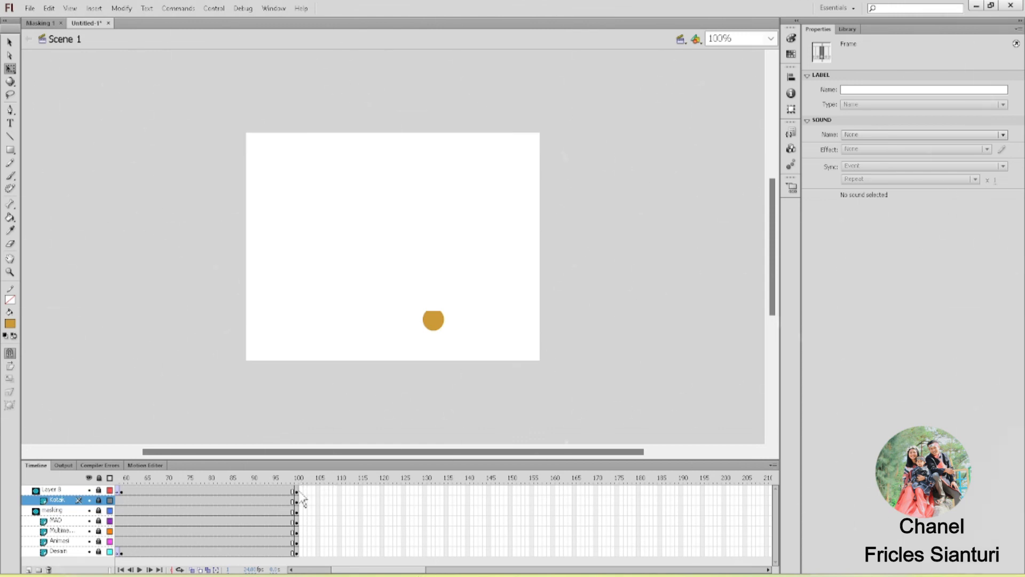
left_click(382, 490)
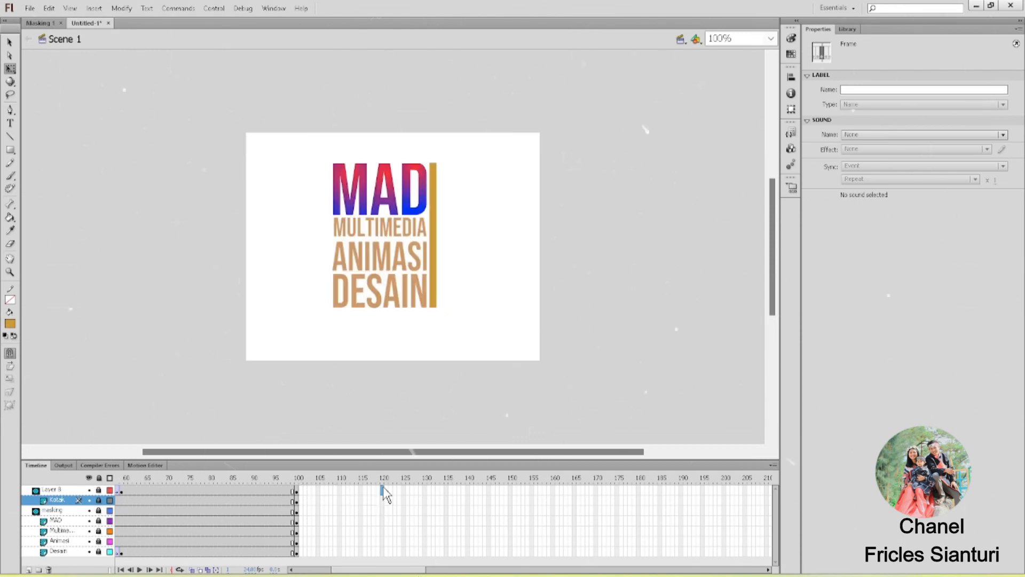
right_click(383, 554)
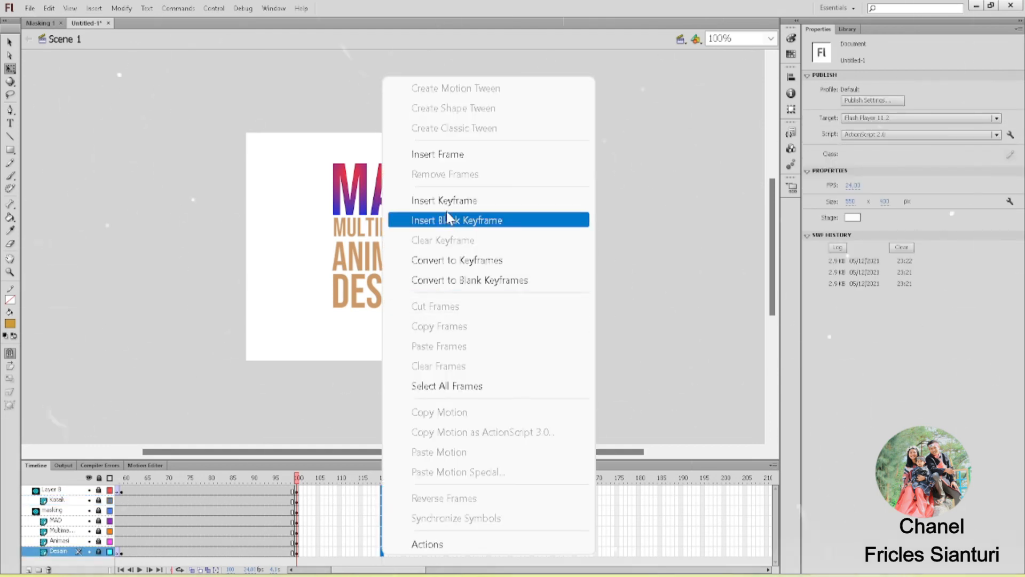
left_click(446, 206)
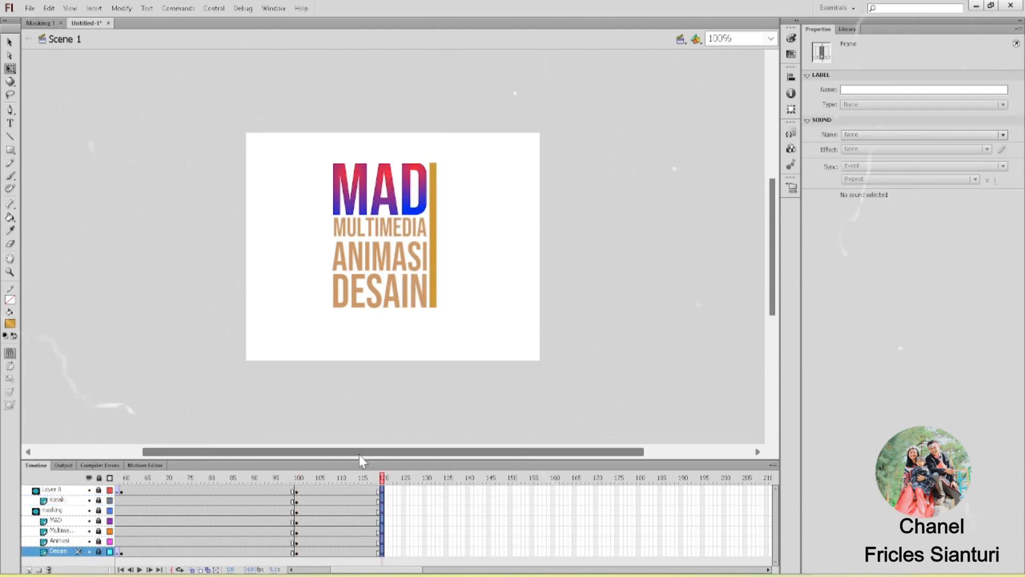
Step: Extend all layers from Layer 8 to Desain with regular frames up to frame 175
left_click(382, 532)
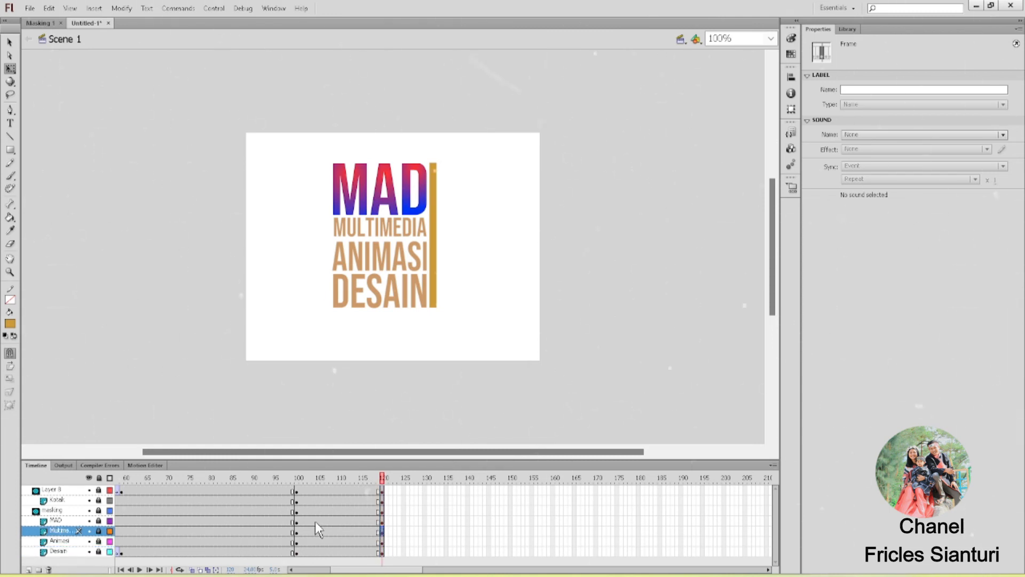
left_click(390, 522)
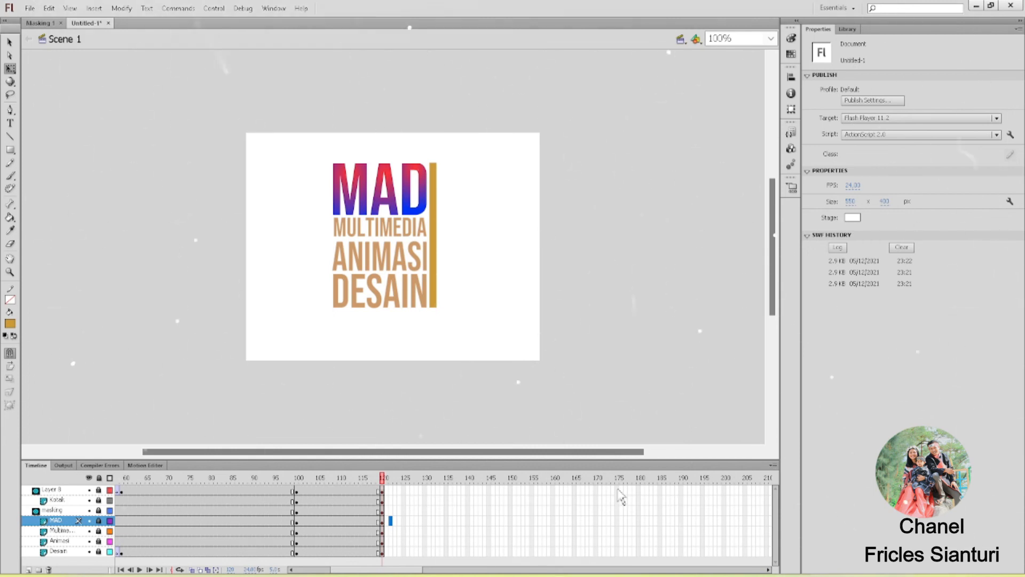
left_click_drag(622, 536, 619, 556)
right_click(619, 555)
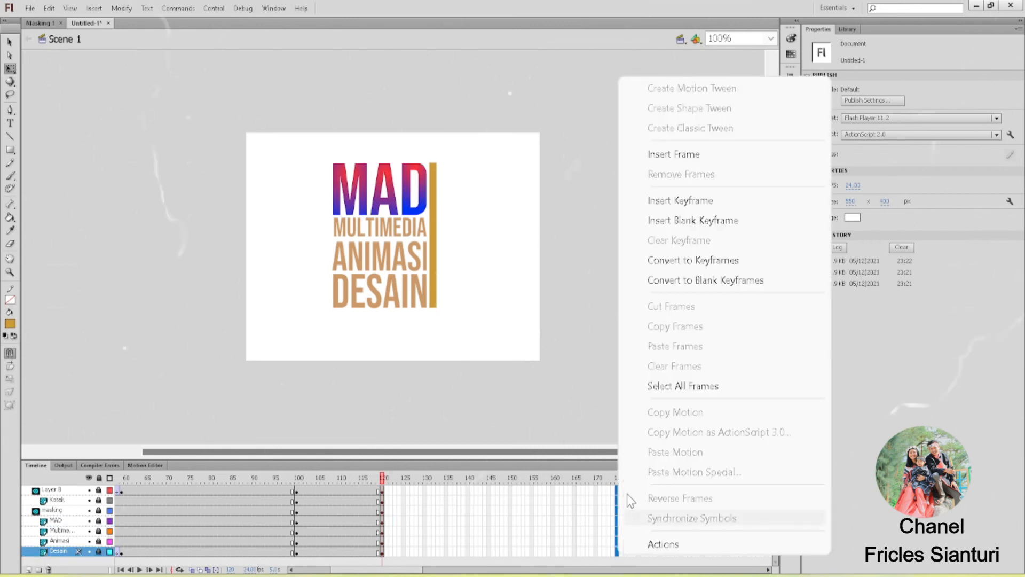
left_click(666, 155)
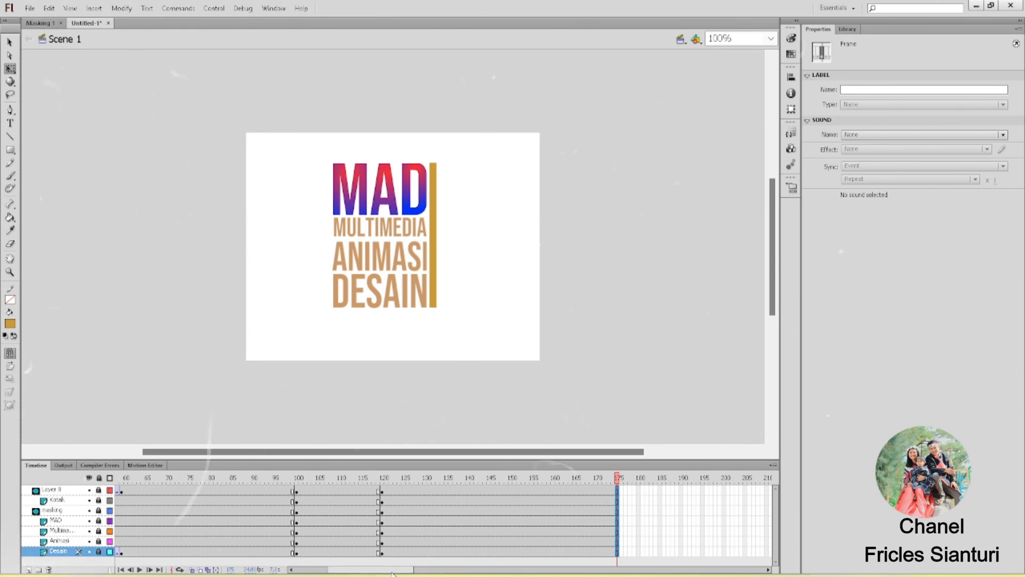
Step: Insert keyframes at frame 135 on the MAD, Multimedia, Animasi and Desain layers
scroll(444, 564, "left", 3)
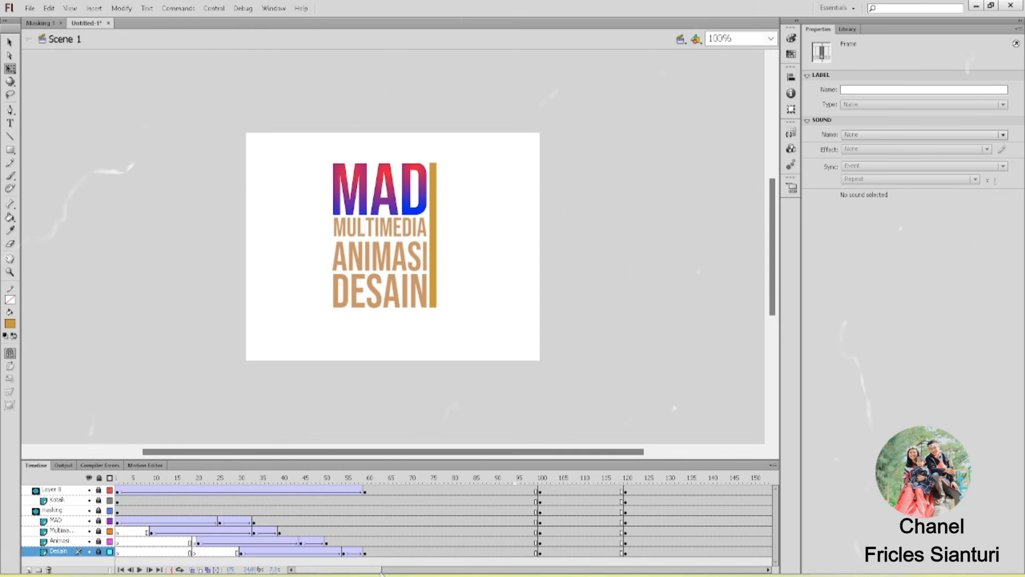
left_click_drag(373, 570, 421, 568)
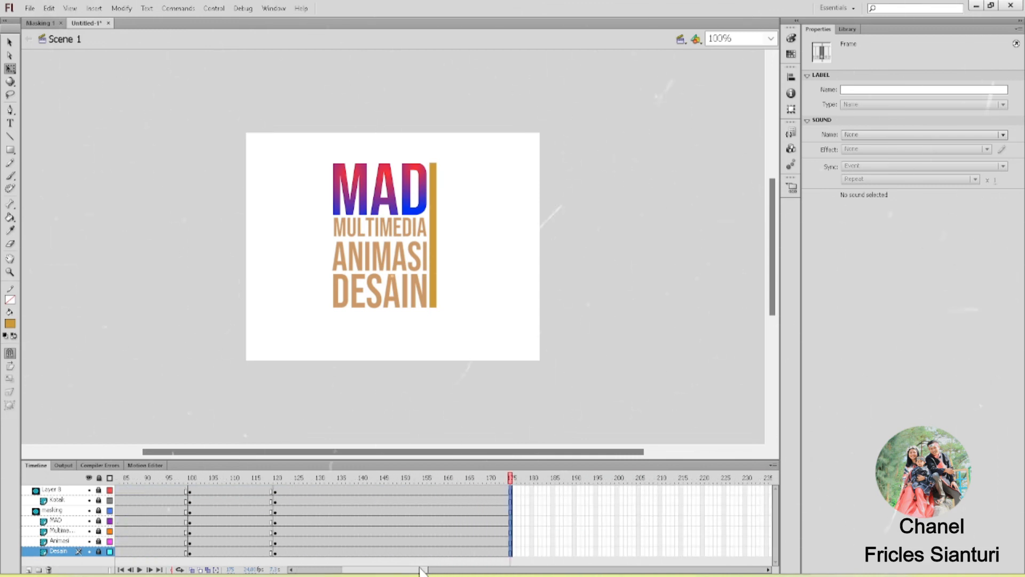
left_click(340, 521)
left_click_drag(340, 520, 340, 551)
right_click(340, 551)
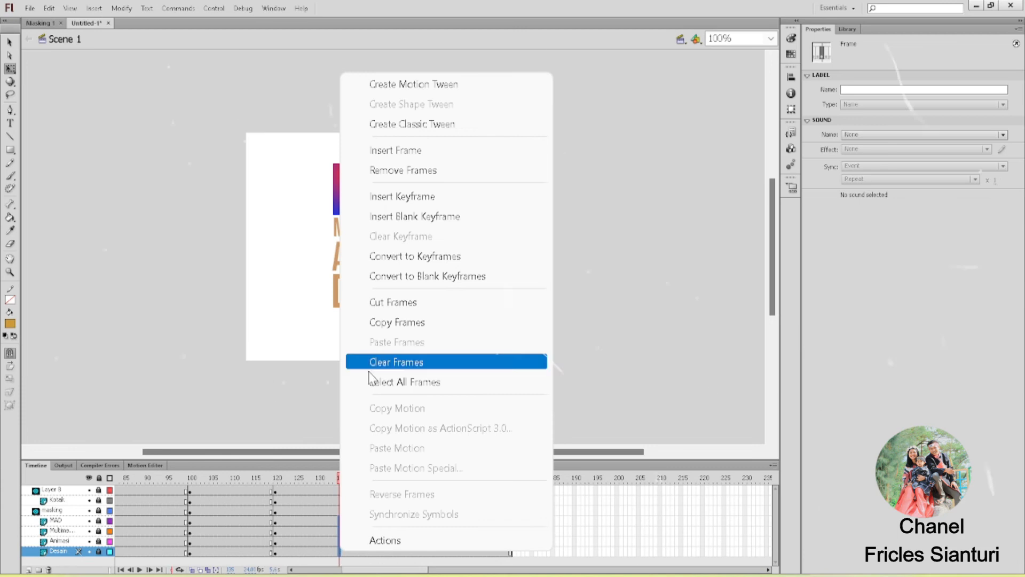
left_click(404, 198)
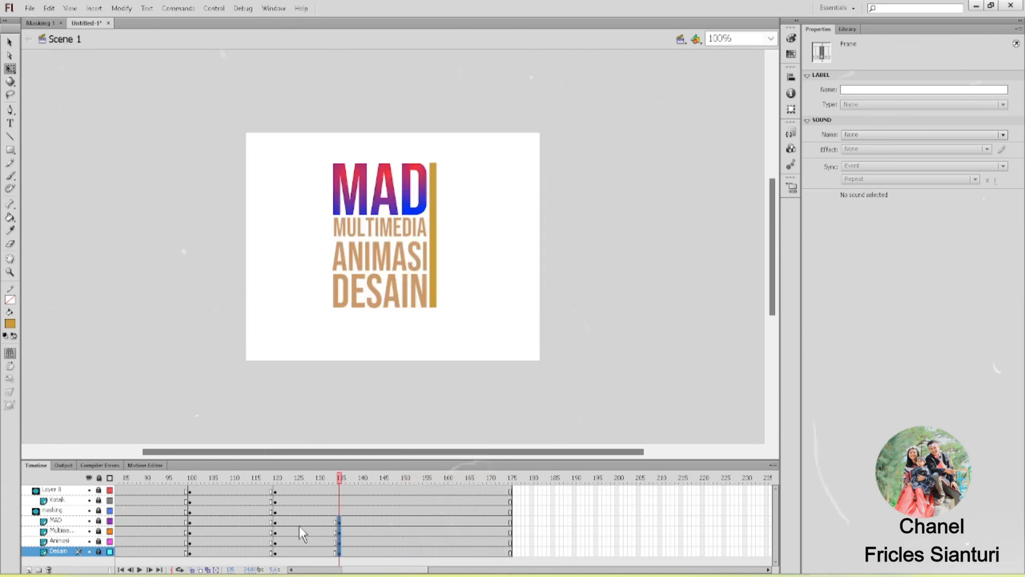
Step: Create classic tweens between frames 120 and 135 on the MAD, Multimedia, Animasi and Desain layers
left_click(275, 521)
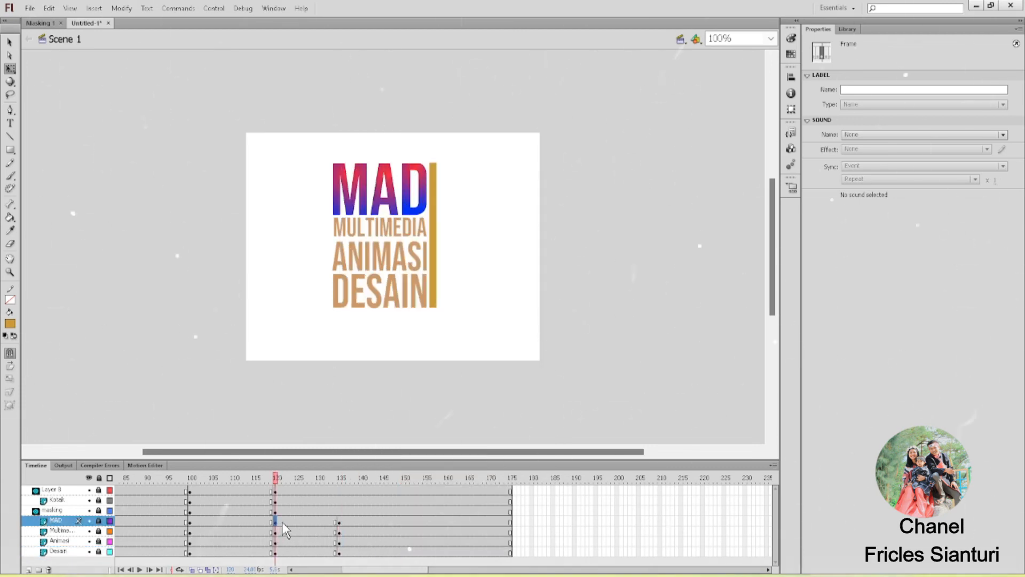
left_click_drag(292, 521, 294, 554)
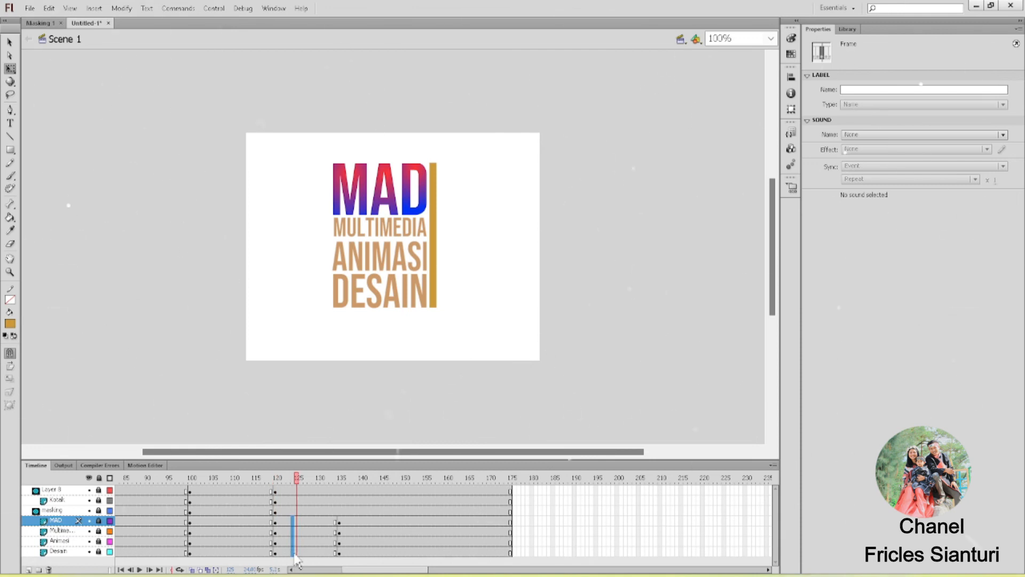
right_click(294, 555)
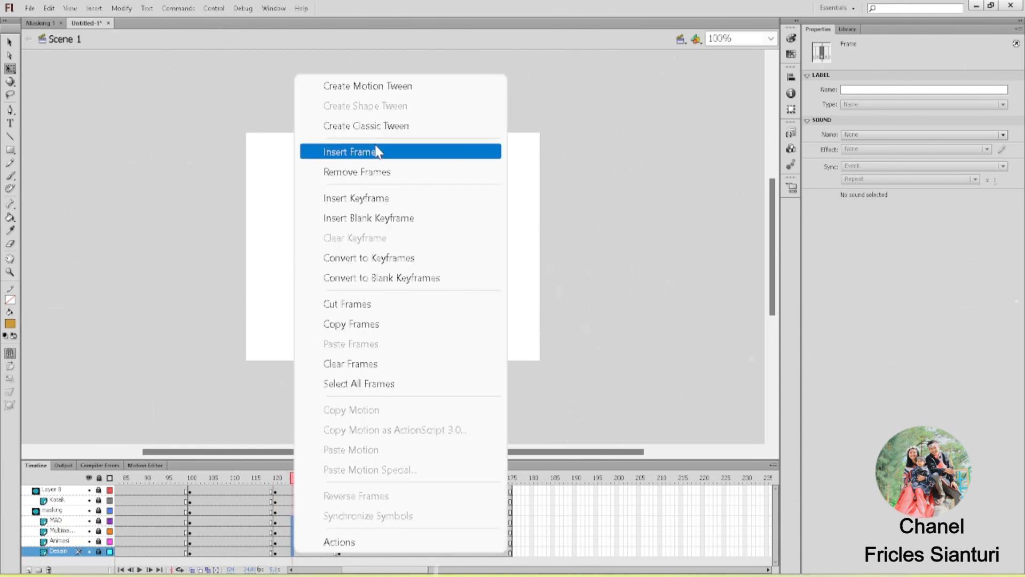
left_click(375, 128)
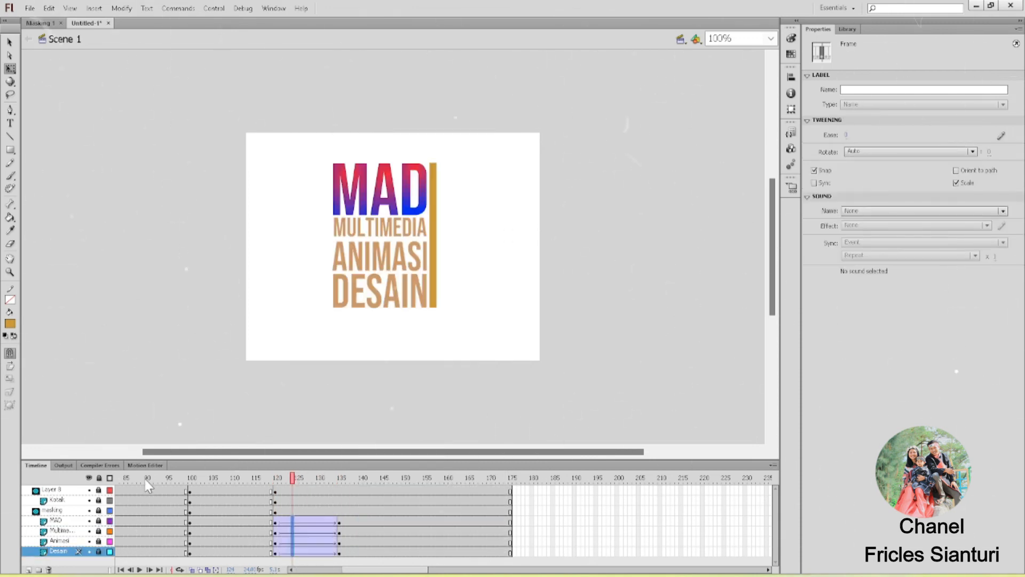
Step: Unlock the MAD, Multimedia, Animasi and Desain layers and hide the masking layer
left_click(98, 521)
left_click(98, 531)
left_click(98, 540)
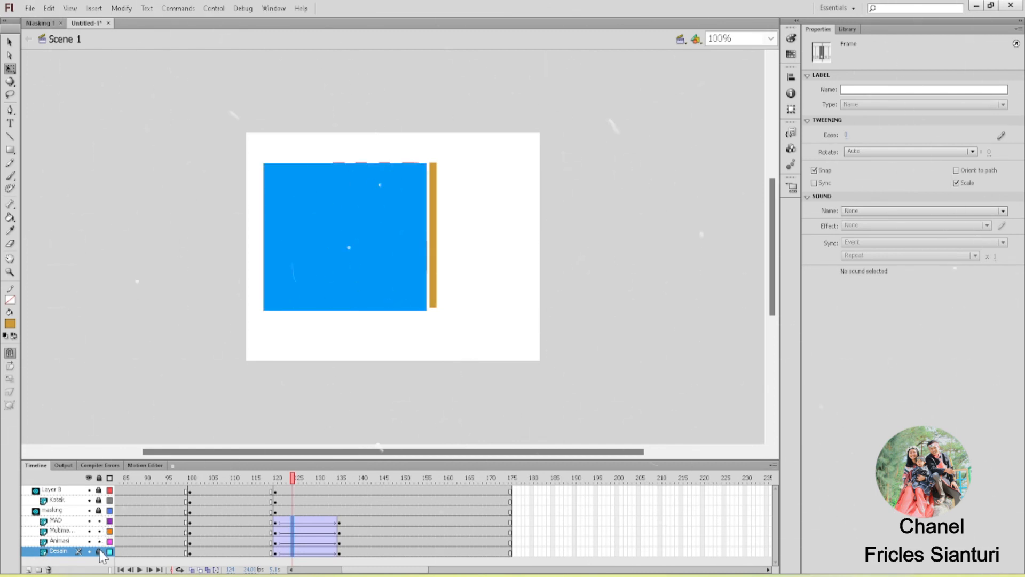
left_click(89, 511)
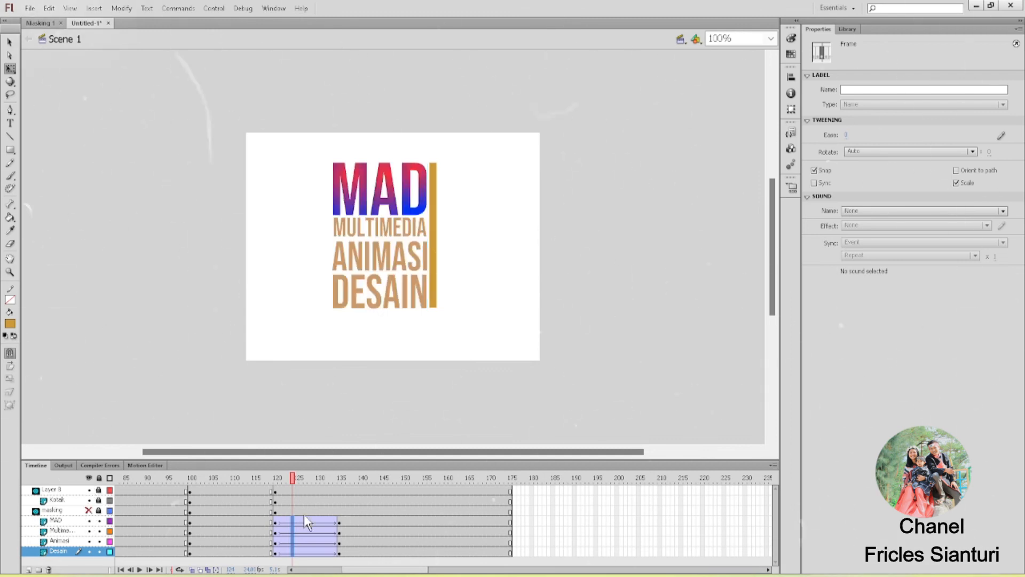
Step: At frame 135, move all four words horizontally to just right of the vertical bar
left_click(274, 521)
left_click(284, 521)
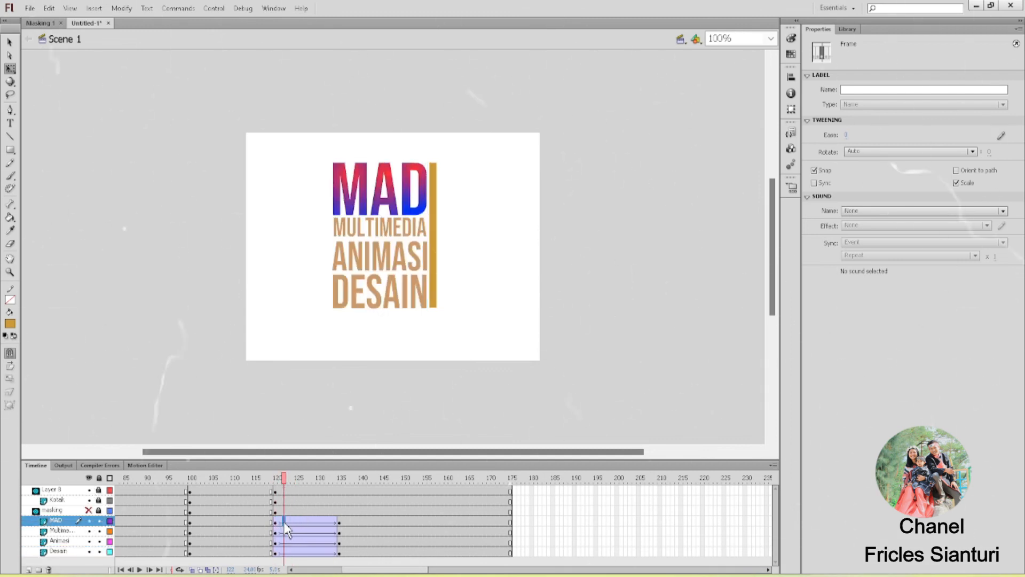
left_click(340, 522)
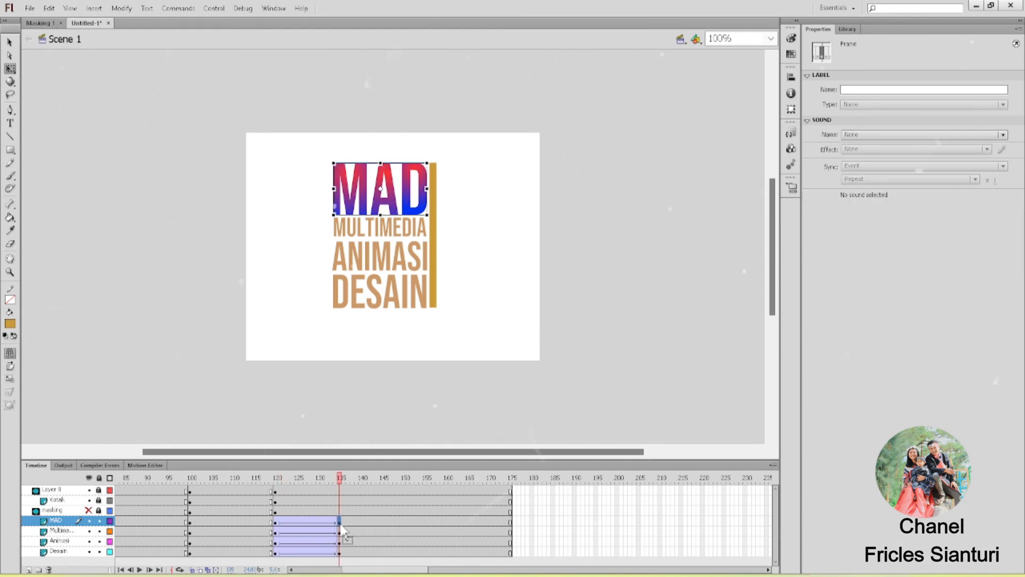
left_click(340, 552, "shift")
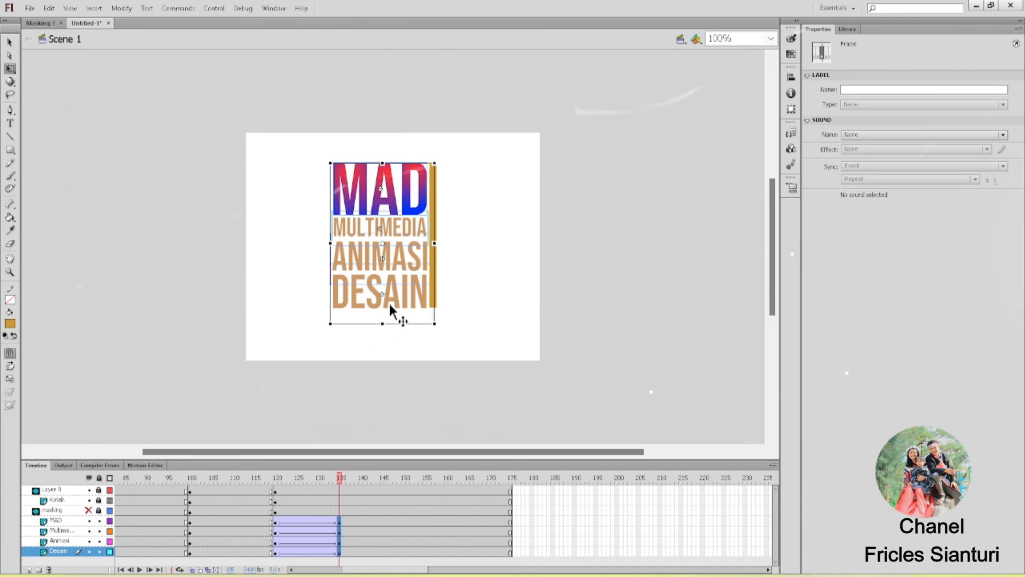
left_click_drag(402, 257, 510, 260)
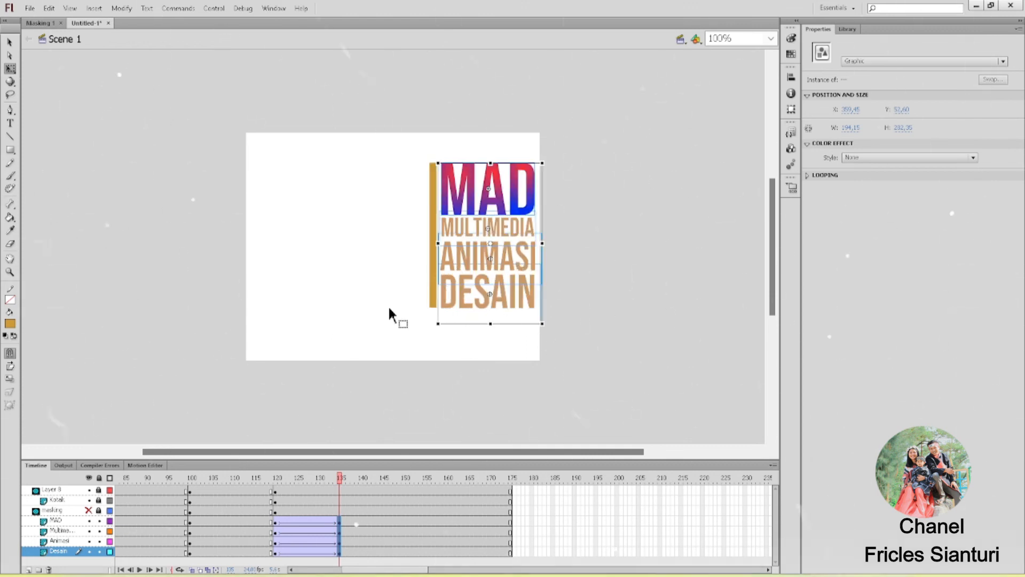
mouse_move(337, 480)
left_mouse_down()
mouse_move(252, 501)
mouse_move(270, 504)
mouse_move(213, 495)
mouse_move(340, 500)
left_mouse_up()
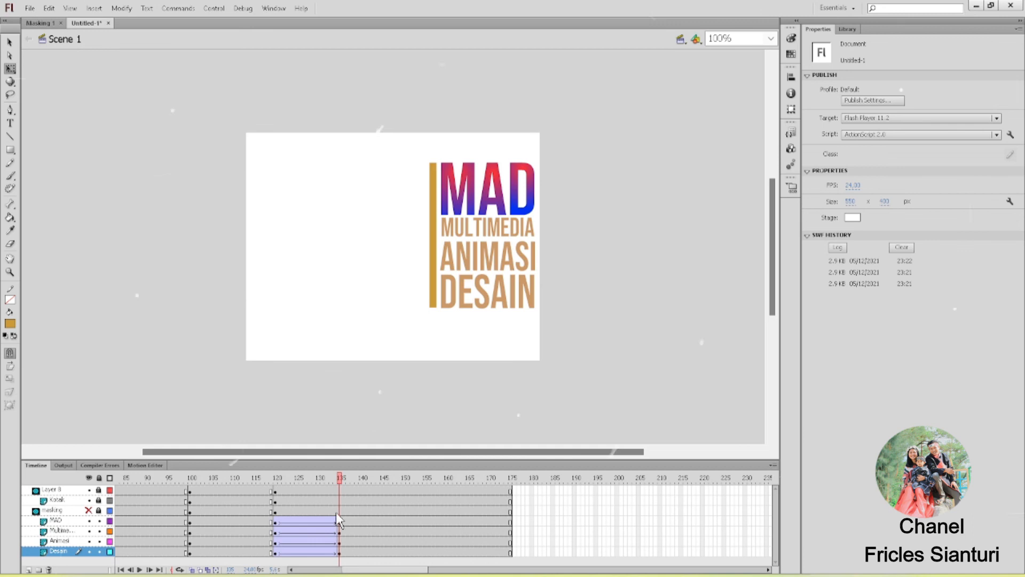
Step: Shift the exit tweens of Multimedia, Animasi and Desain together so they run from frame 126 to 141
left_click(340, 522)
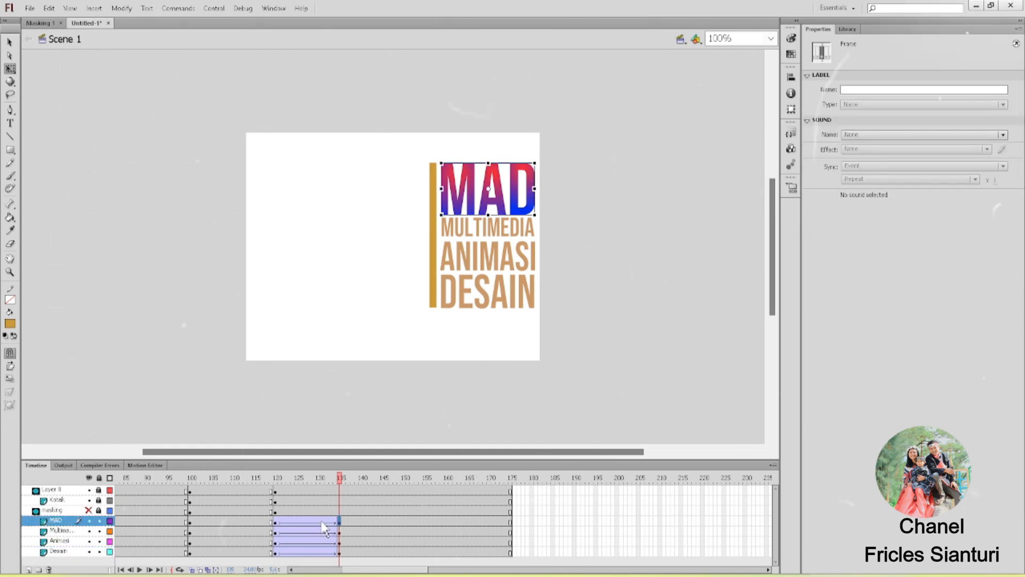
left_click(319, 531)
left_click_drag(319, 531, 319, 552)
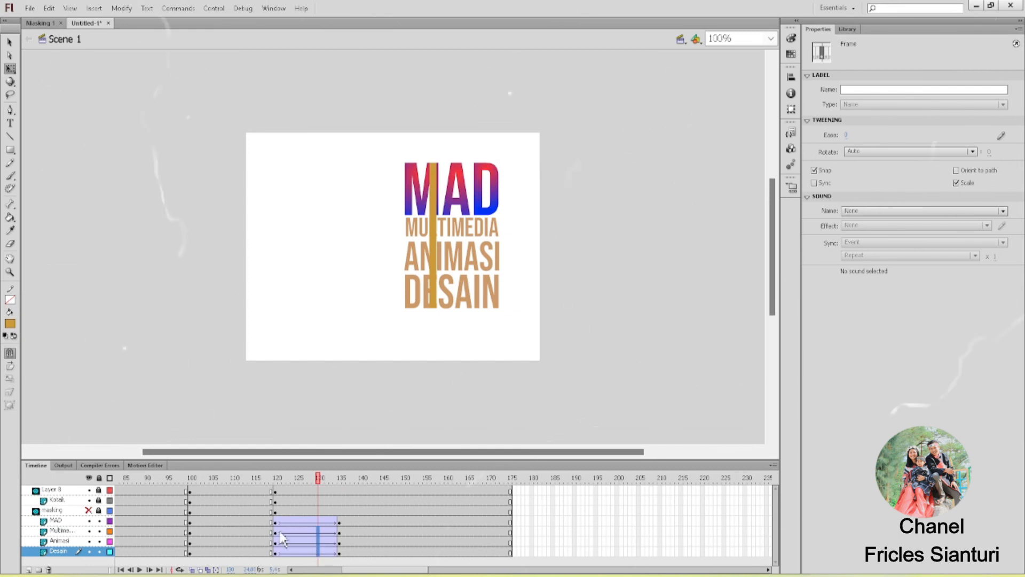
left_click_drag(344, 531, 276, 540)
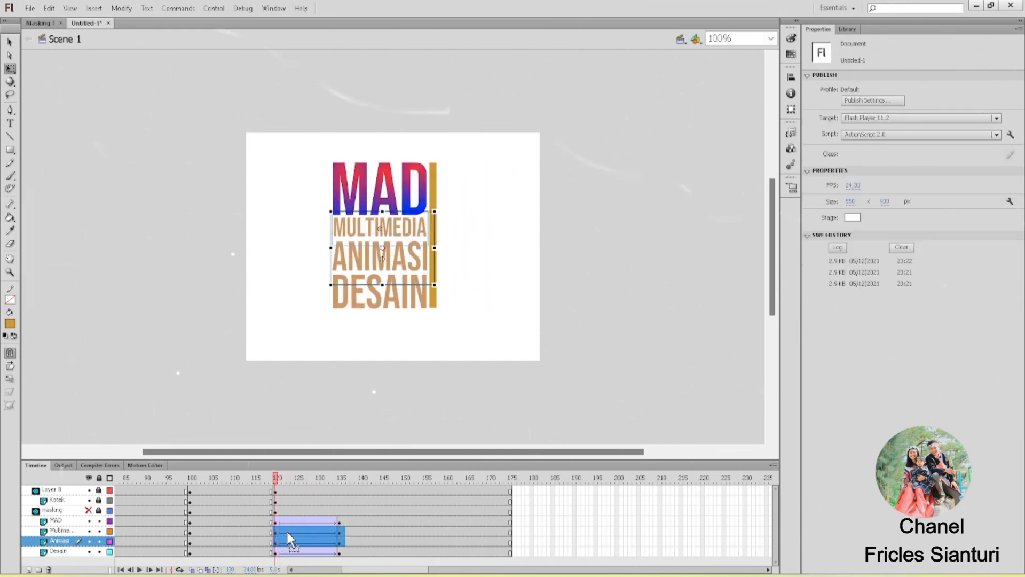
left_click(340, 551)
left_click_drag(339, 552, 299, 533)
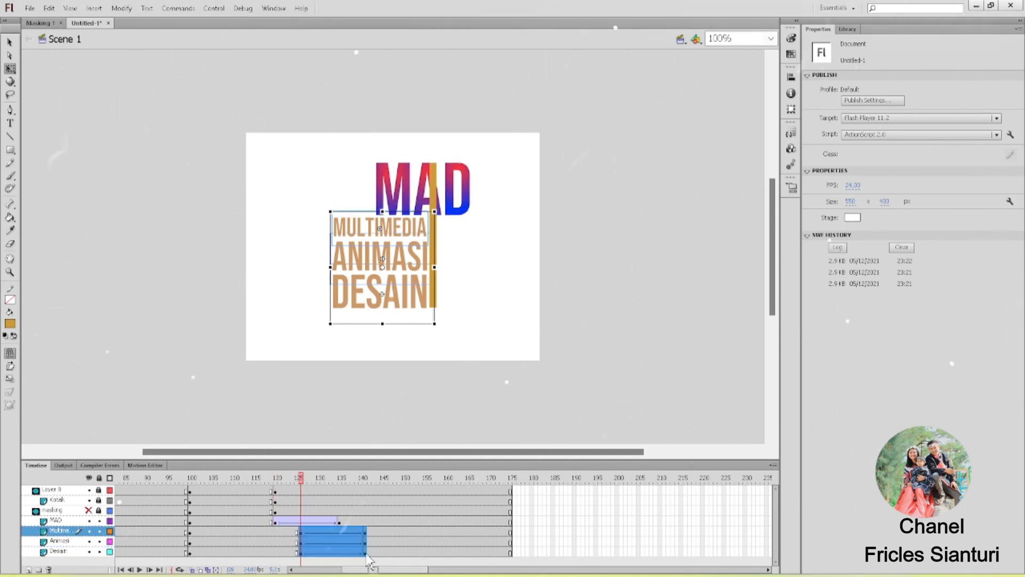
Step: Stagger the remaining exit tweens so Animasi starts at frame 135 and Desain starts at frame 141
left_click(366, 551)
mouse_move(365, 554)
left_mouse_down()
mouse_move(351, 546)
mouse_move(368, 556)
mouse_move(364, 547)
left_mouse_up()
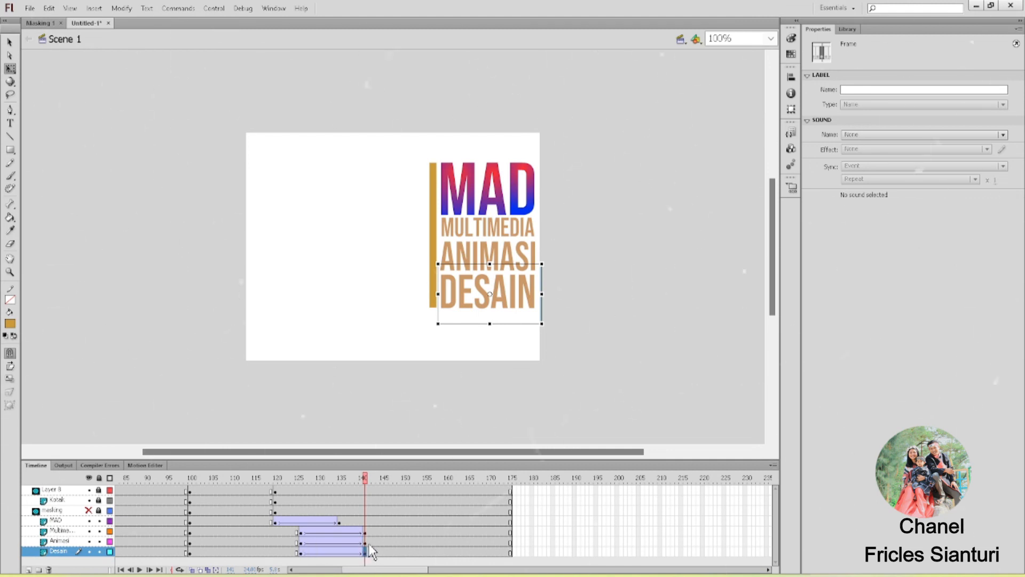
left_click_drag(369, 544, 342, 560)
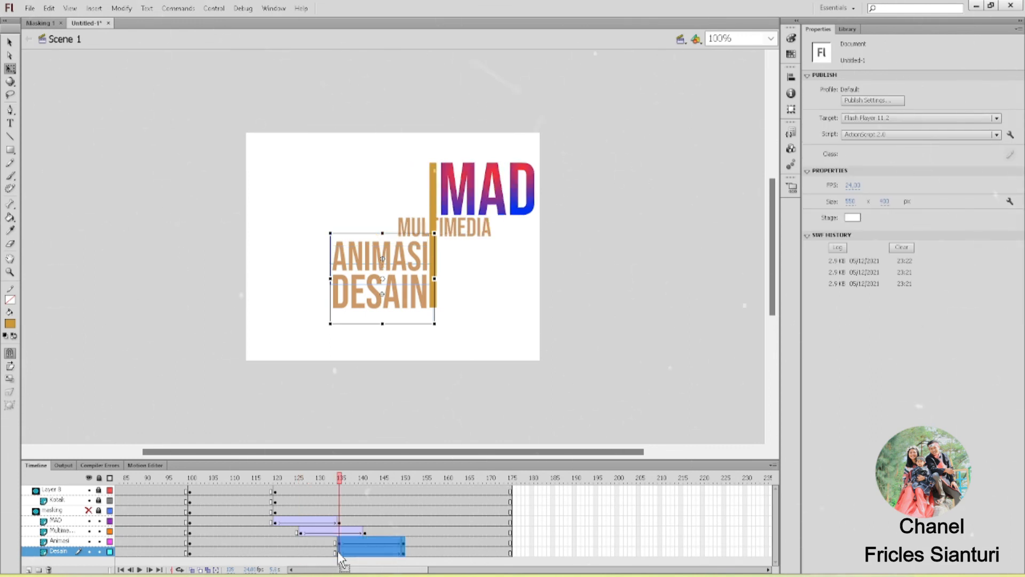
left_click(412, 551)
left_click_drag(404, 554, 367, 555)
left_click_drag(364, 476, 303, 520)
left_click(304, 520)
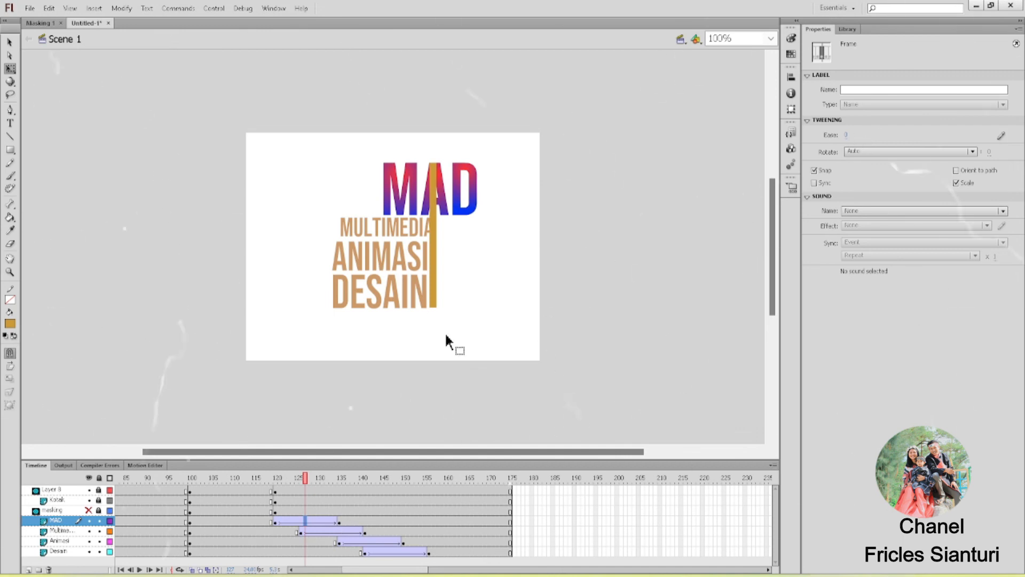
Step: Give the MAD text an Alpha color effect of 0% at its end keyframe on frame 135
left_click(275, 521)
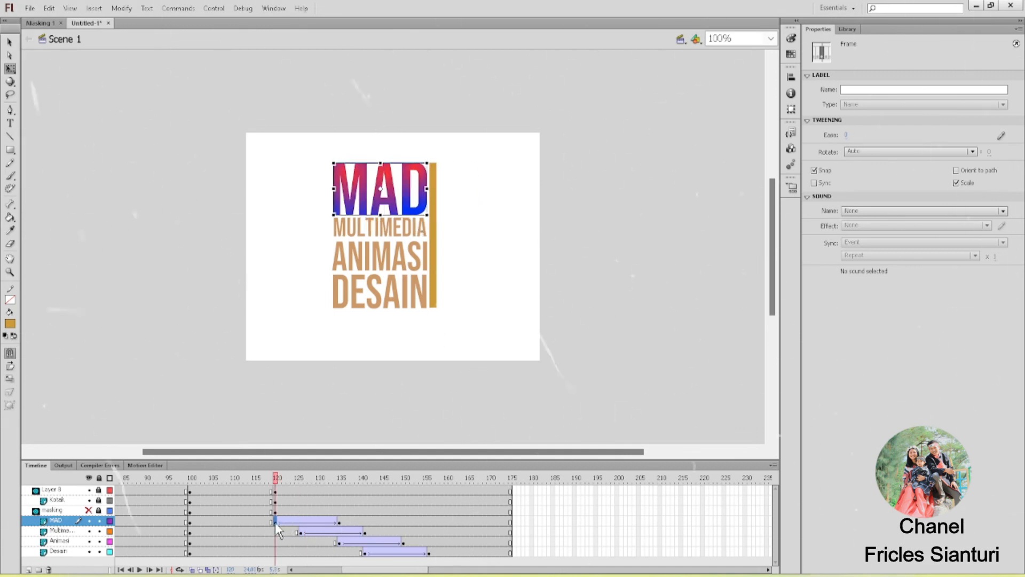
left_click(340, 521)
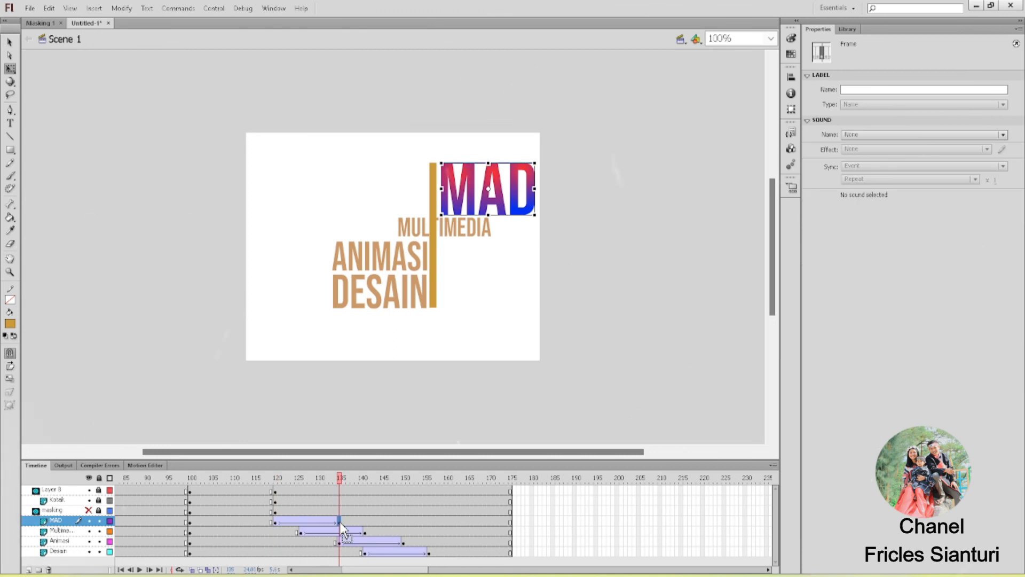
left_click(495, 197)
left_click(868, 160)
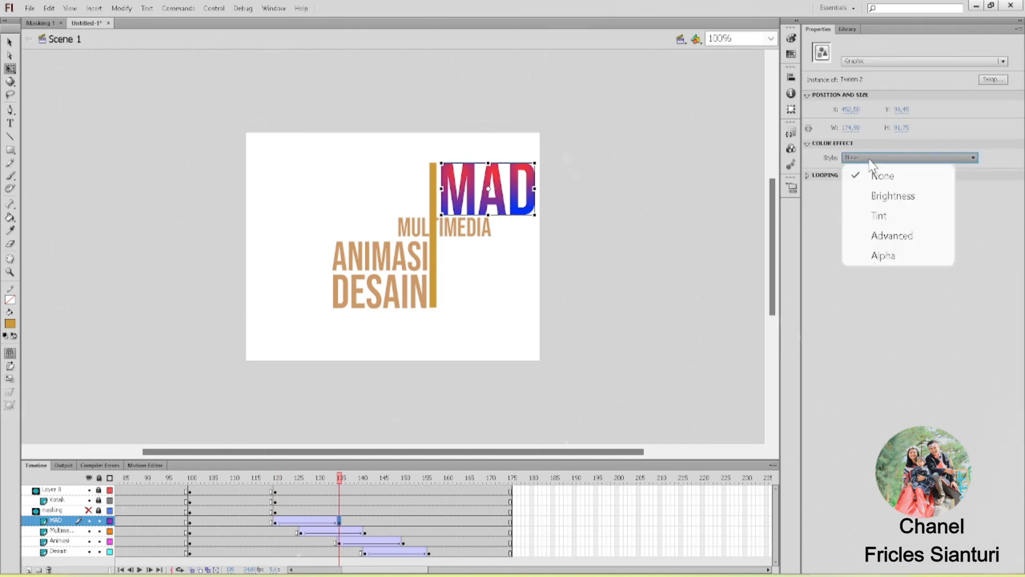
left_click(881, 255)
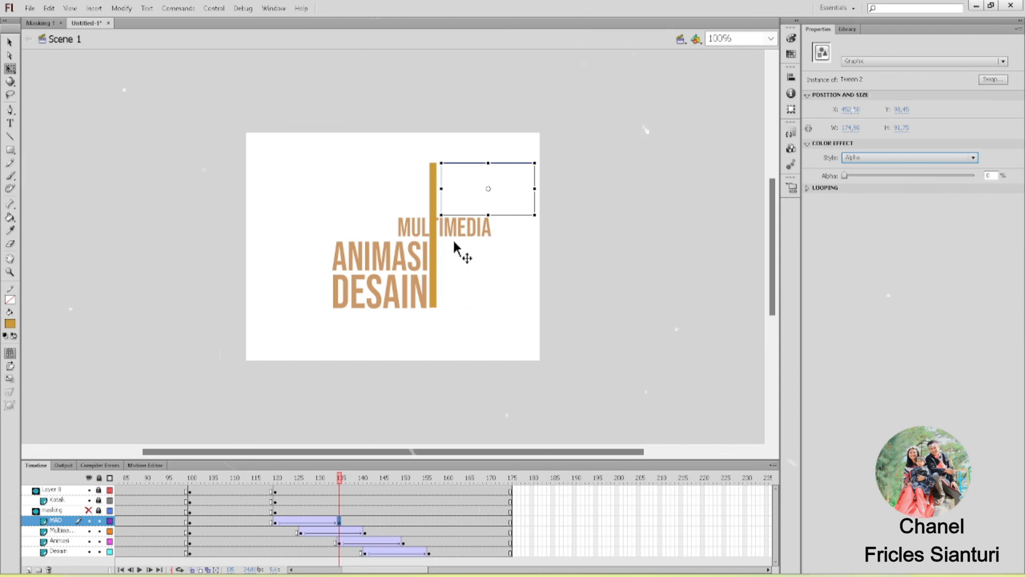
Step: Apply the Alpha color effect to the Multimedia text at its end keyframe on frame 141 to make it transparent
left_click(457, 219)
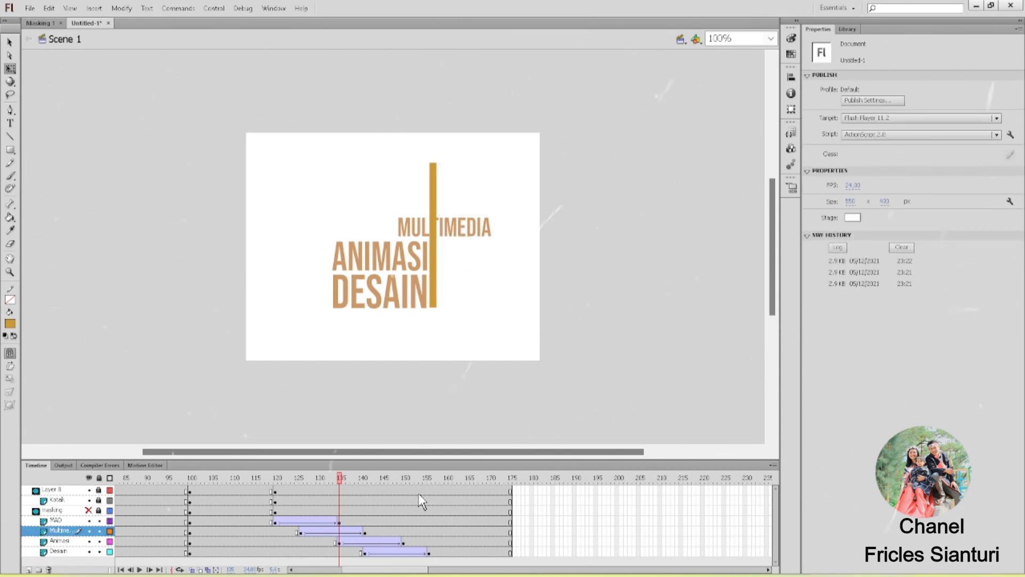
left_click_drag(357, 526, 363, 530)
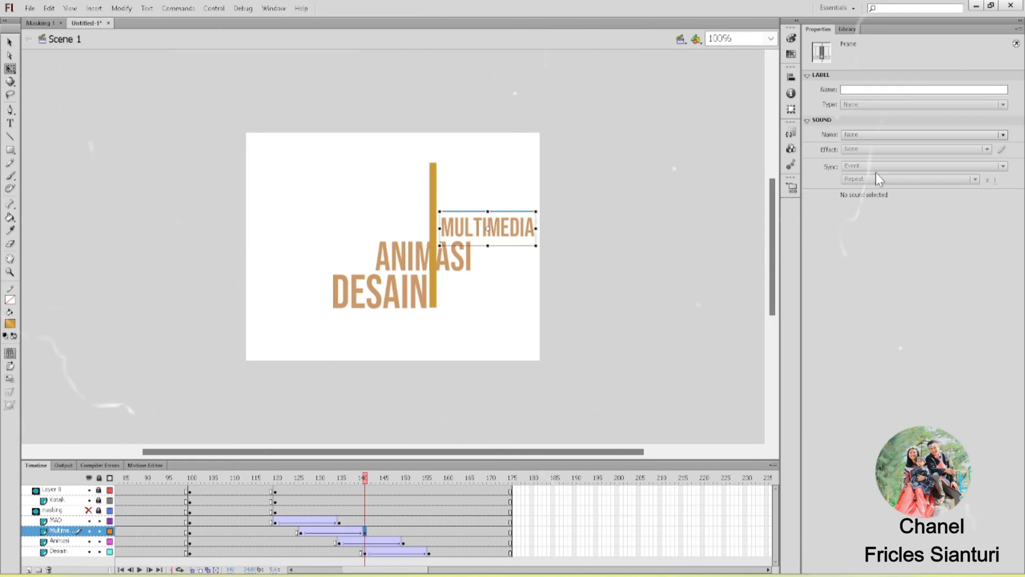
left_click(496, 225)
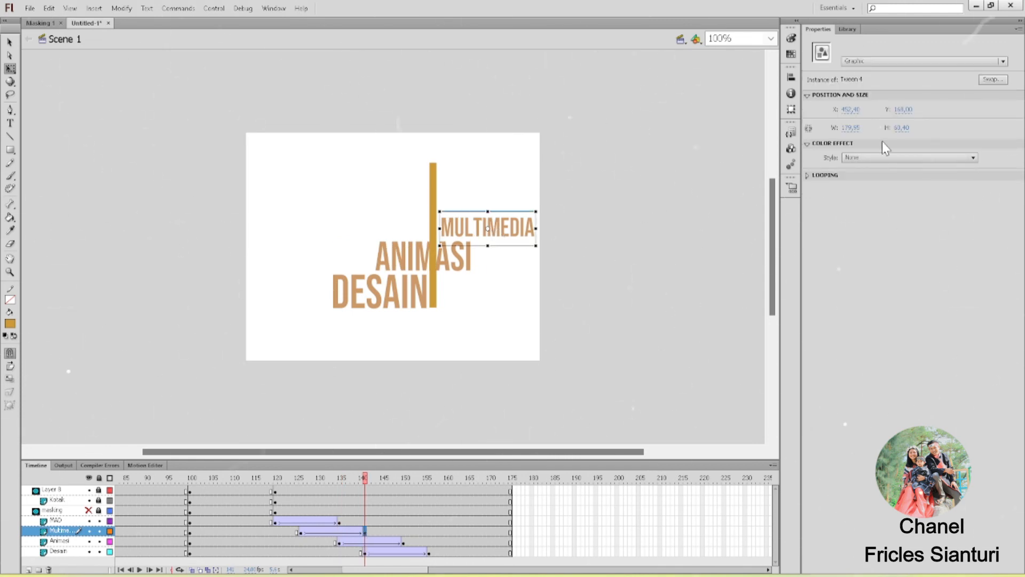
left_click(883, 157)
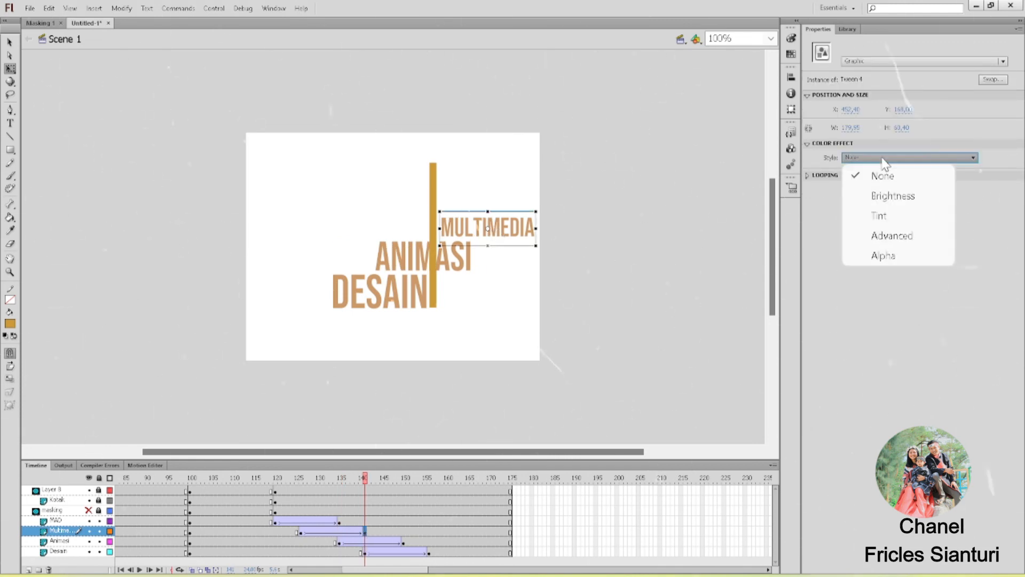
left_click(888, 258)
Step: Set the Animasi text's Alpha color effect to 0% at its end keyframe on frame 150
left_click(408, 255)
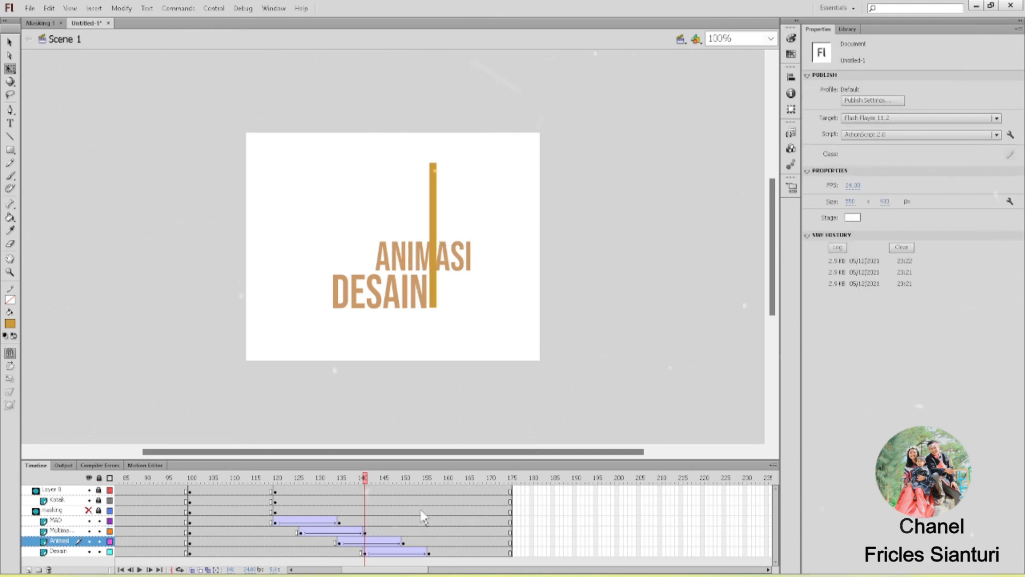
left_click(403, 542)
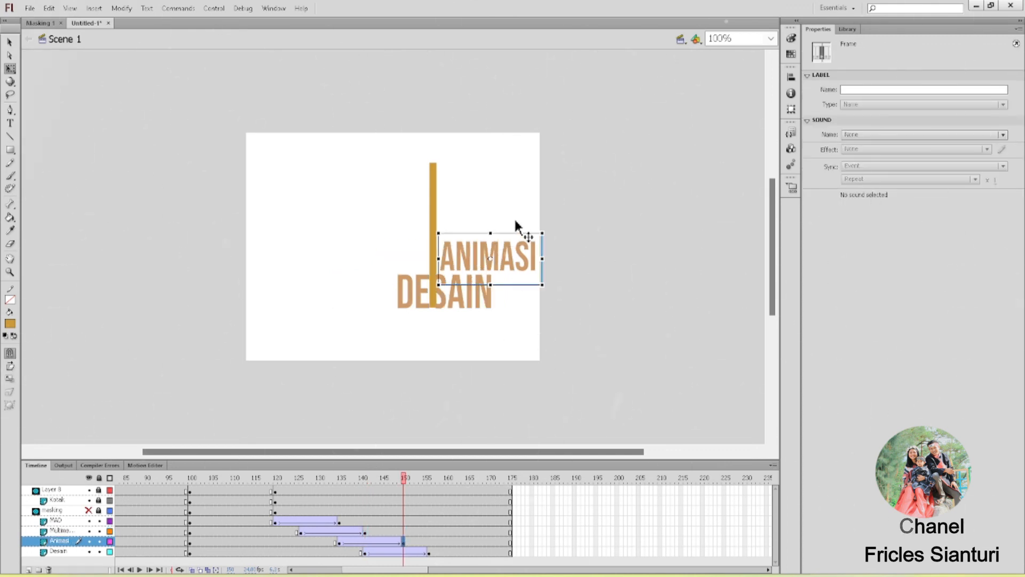
left_click(516, 275)
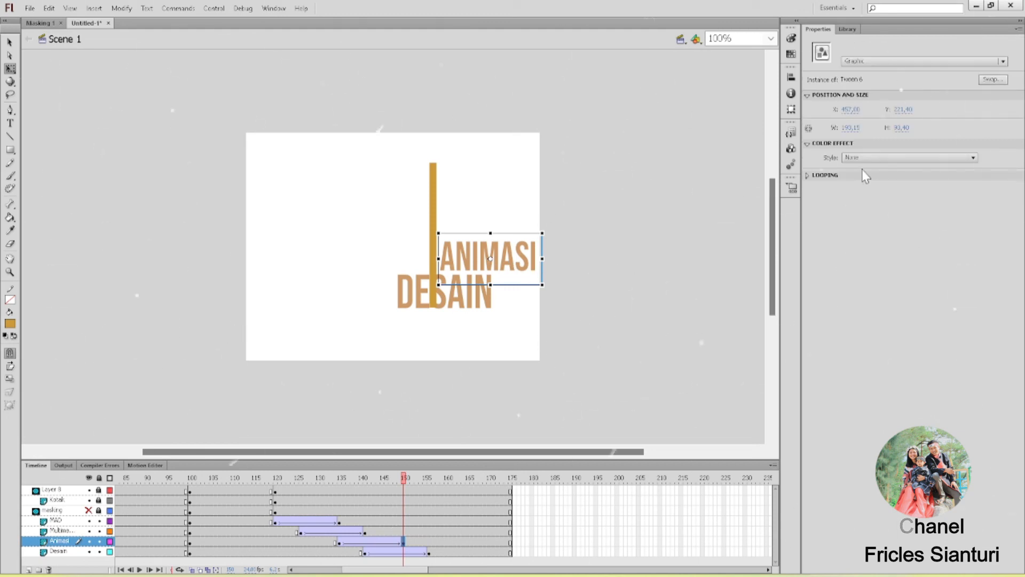
left_click(881, 158)
left_click(883, 254)
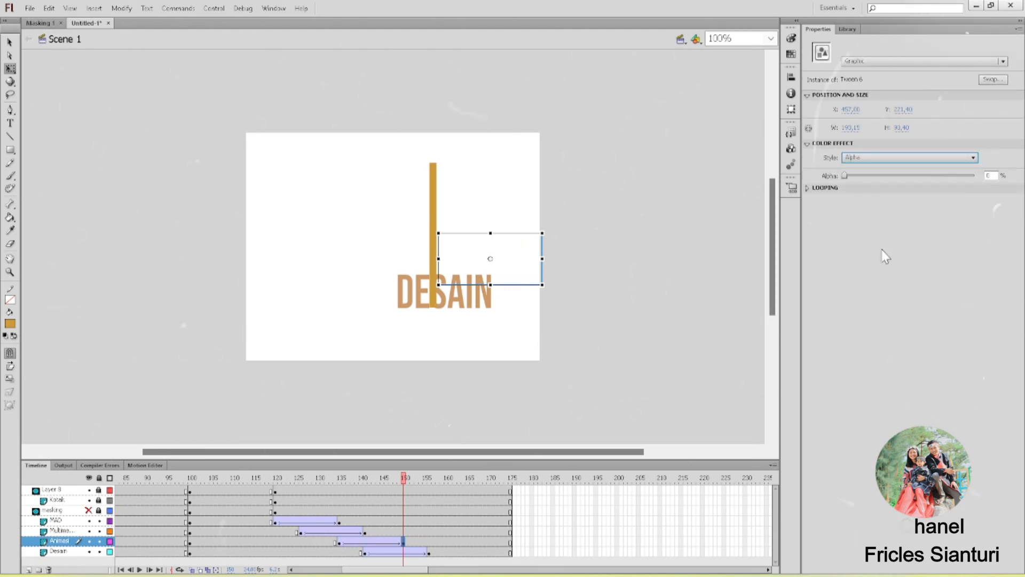
Step: Set the Desain text's Alpha color effect to 0% at its end keyframe on frame 156
left_click(428, 552)
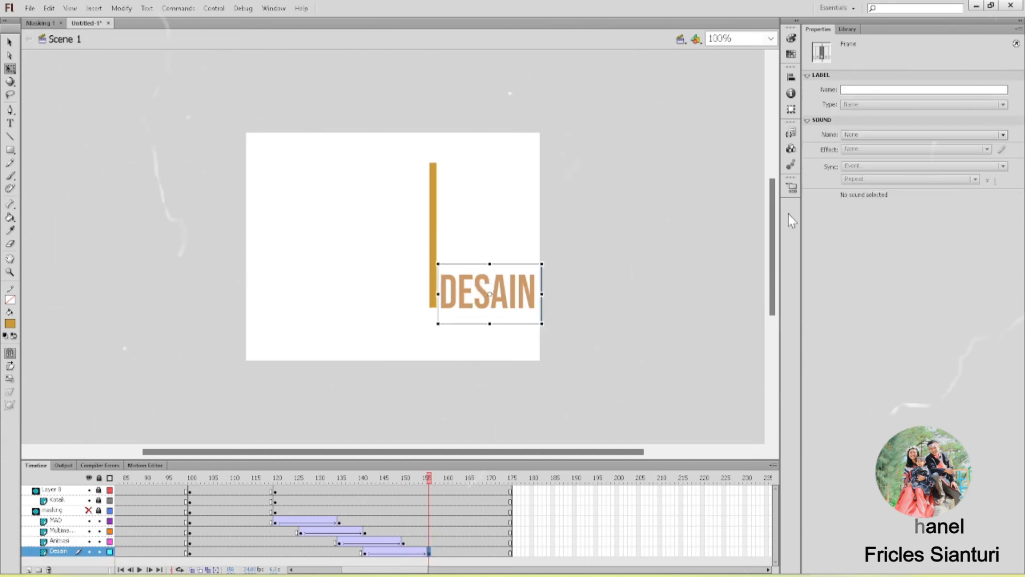
left_click(508, 296)
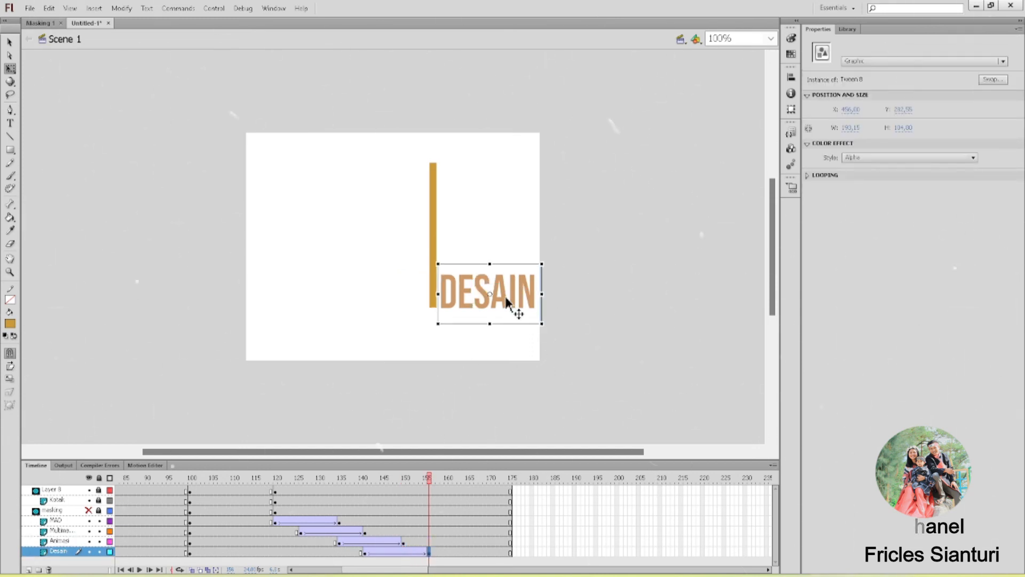
left_click(872, 158)
left_click(900, 258)
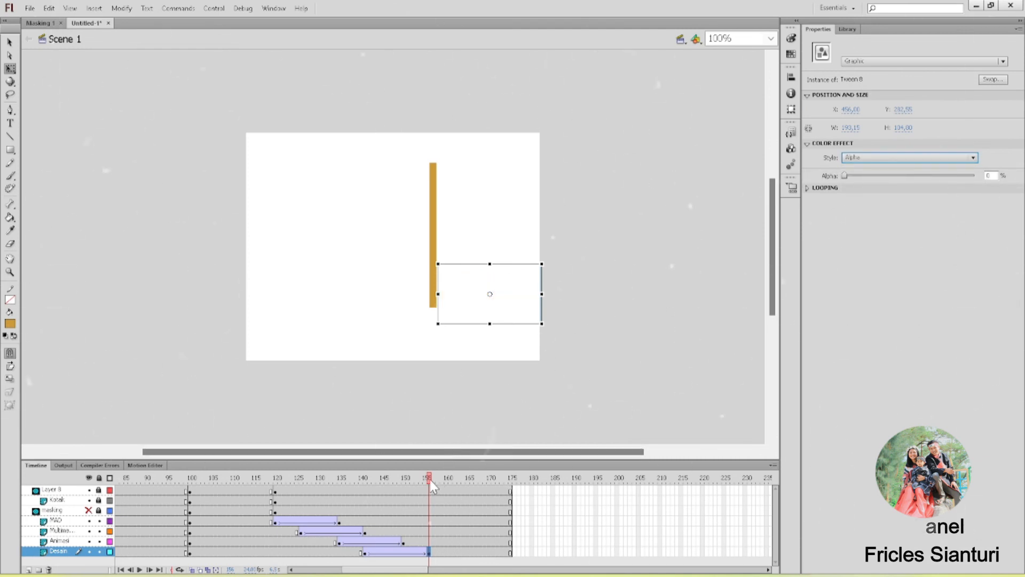
Step: Test the movie to check the staggered text exit, and close the preview
left_click_drag(430, 479, 321, 527)
key("ctrl+Return")
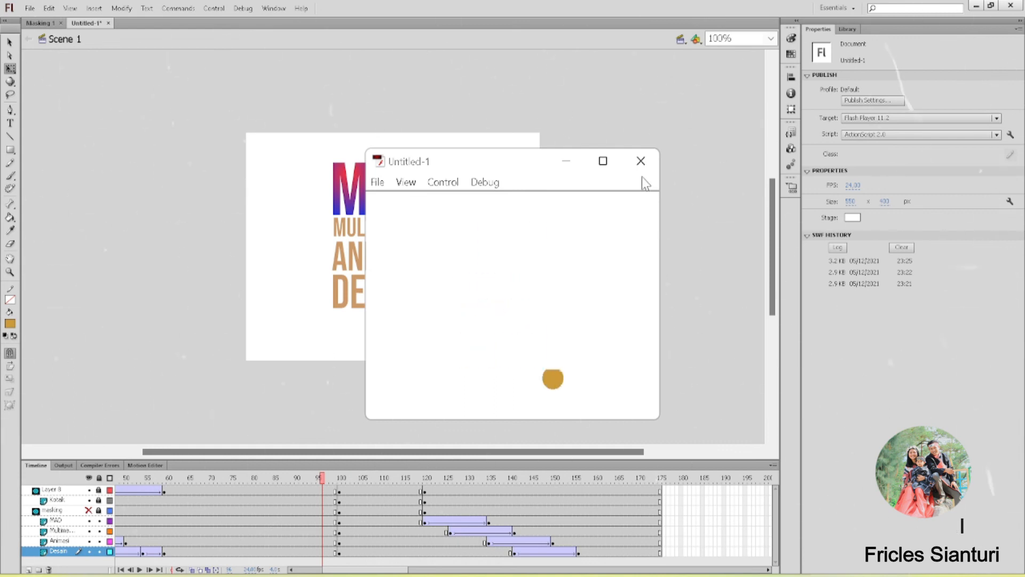
left_click(641, 161)
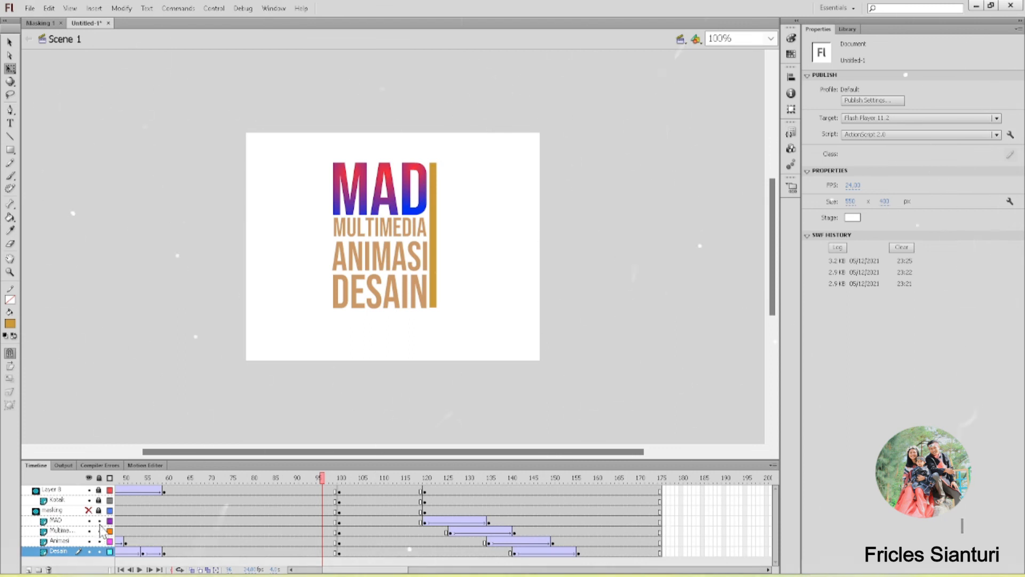
Step: Lock the text layers and unlock the Layer 8 mask at frame 100
left_click(98, 541)
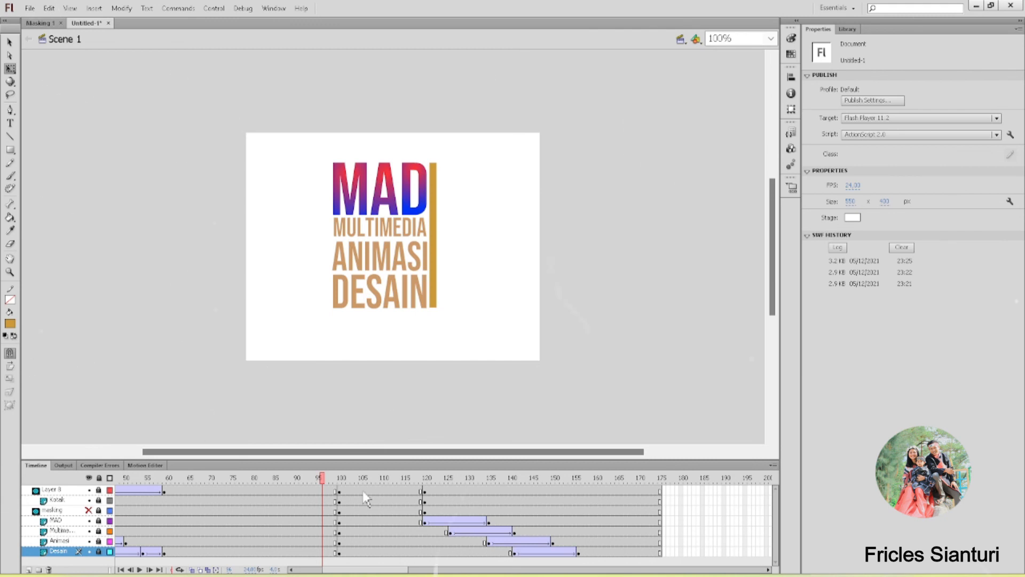
left_click(340, 492)
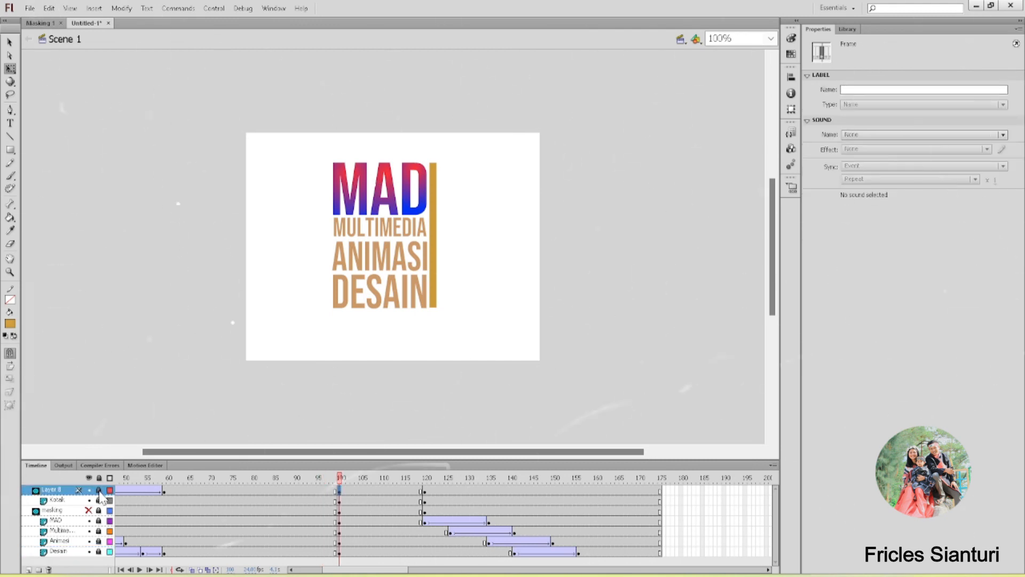
left_click(98, 490)
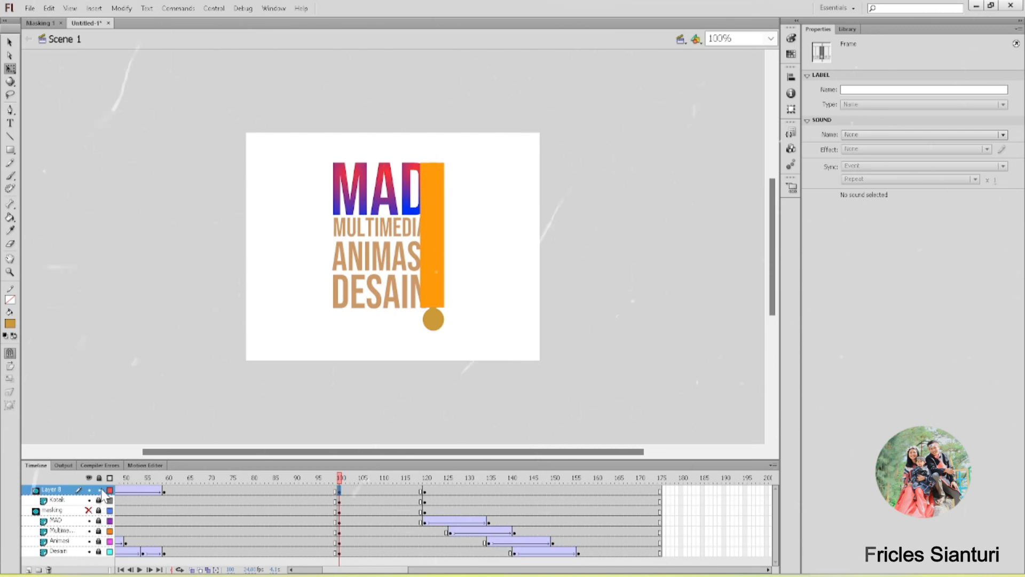
Step: Insert a keyframe on the Layer 8 mask at frame 156, where the Desain exit ends
left_click(421, 491)
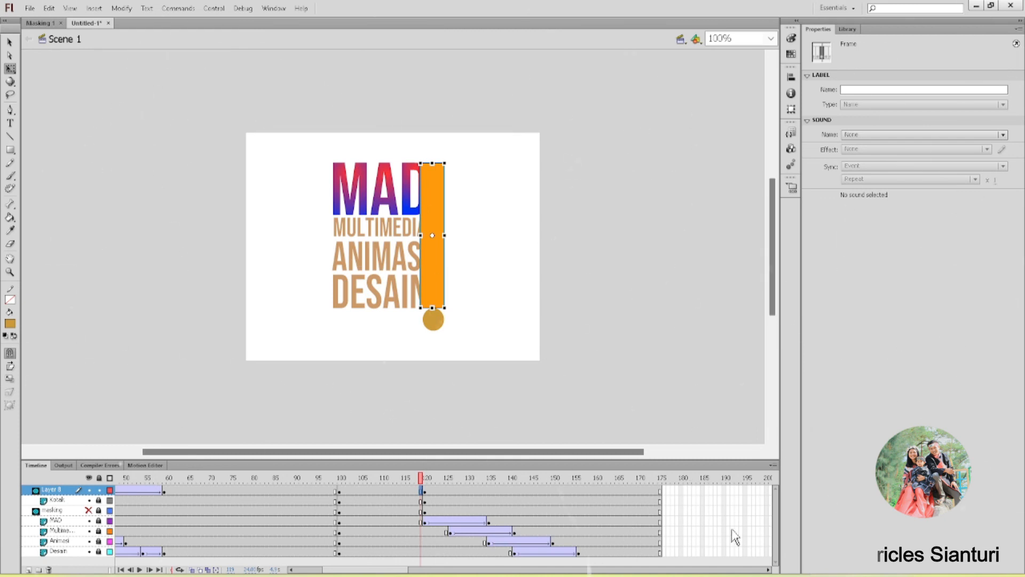
left_click(580, 494)
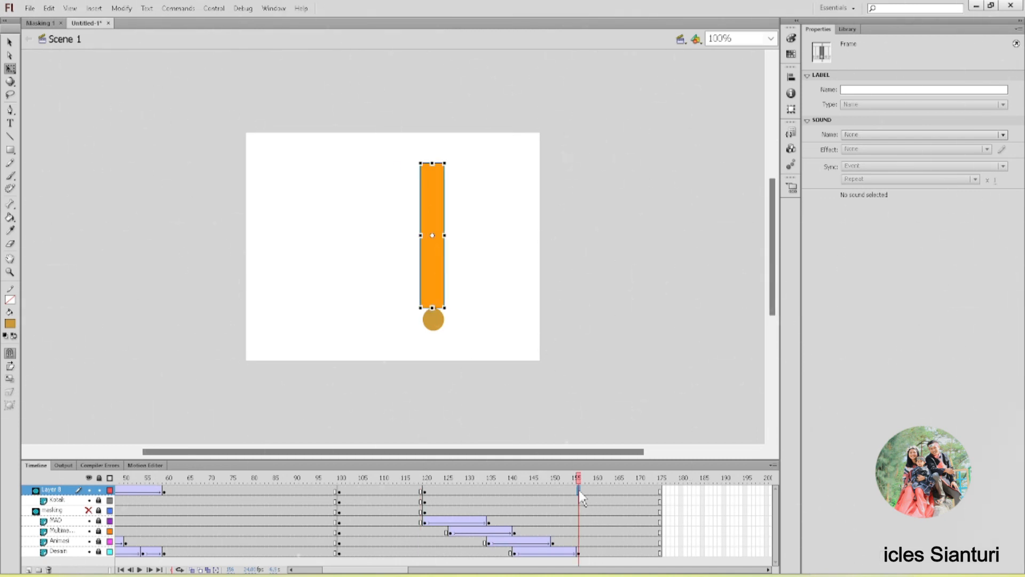
right_click(581, 496)
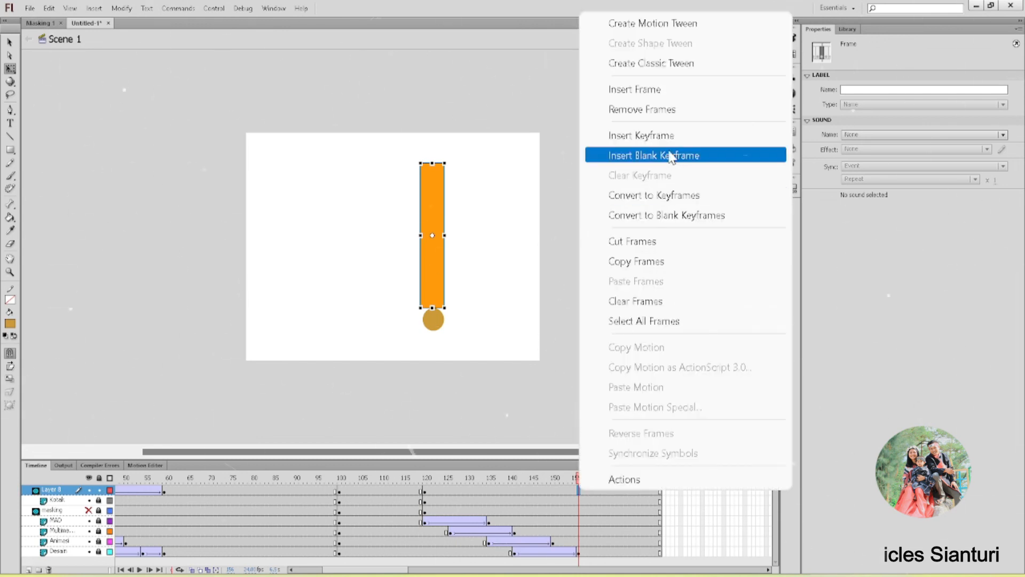
left_click(666, 136)
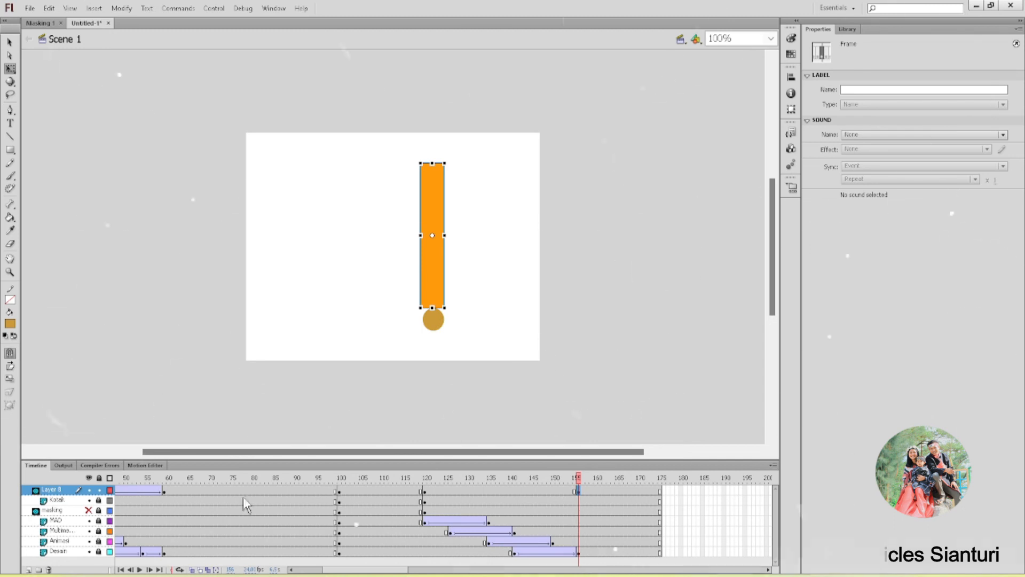
Step: Review the mask's entrance motion and create a classic tween on Layer 8 between frames 120 and 156
left_click(134, 490)
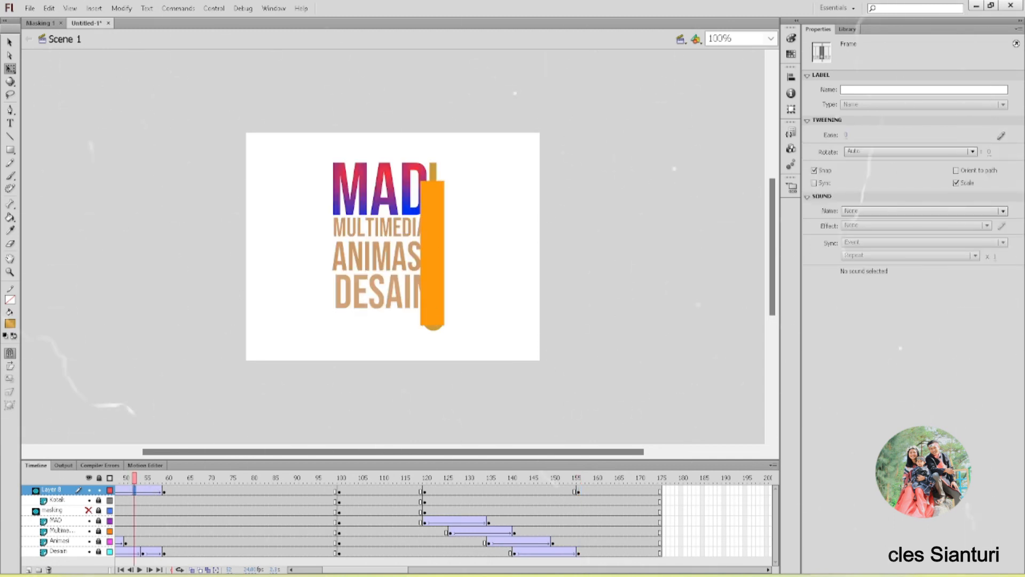
left_click_drag(342, 569, 312, 569)
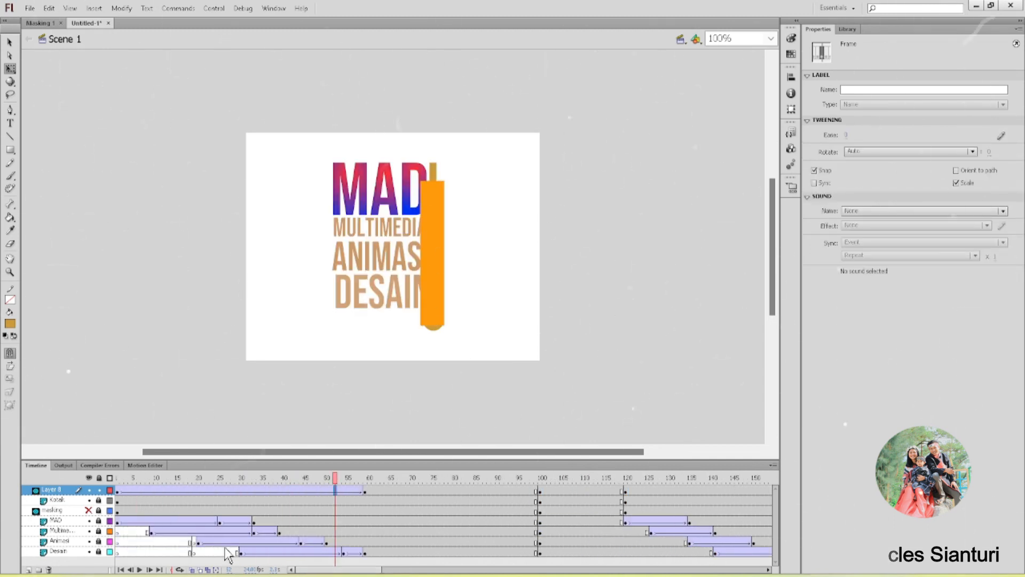
left_click(120, 492)
left_click(131, 492)
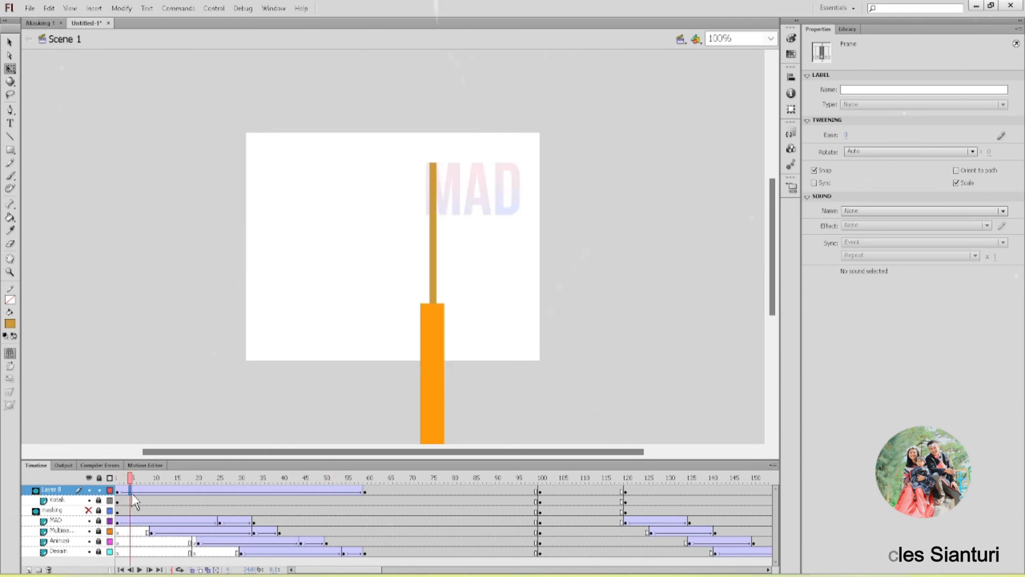
left_click(179, 489)
left_click_drag(382, 570, 434, 570)
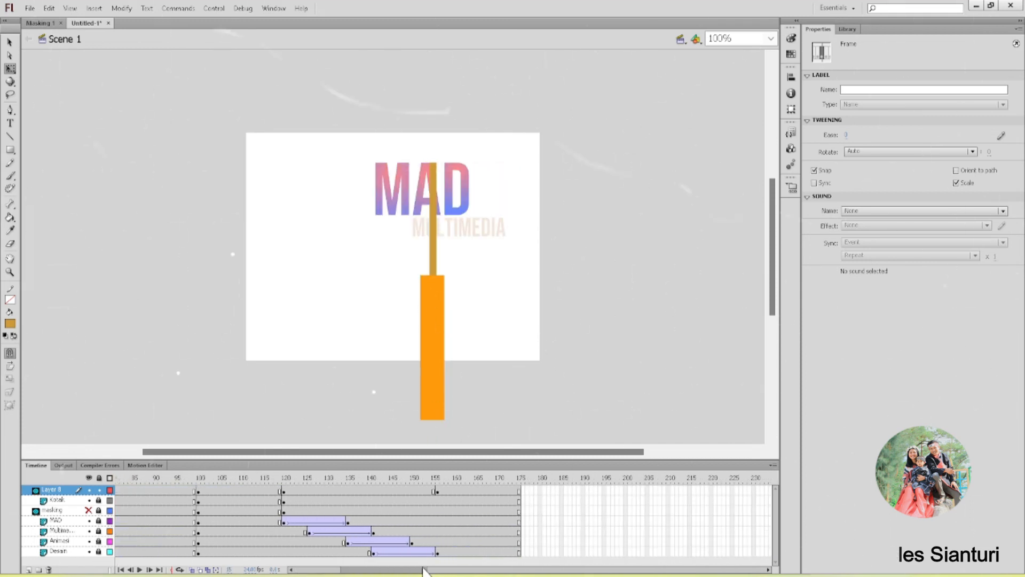
left_click(438, 492)
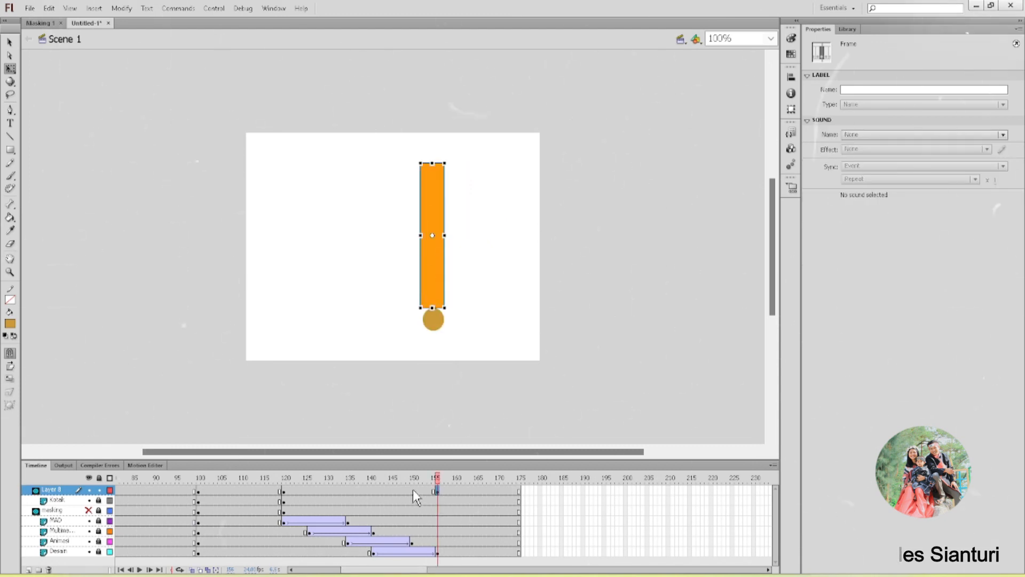
left_click(413, 491)
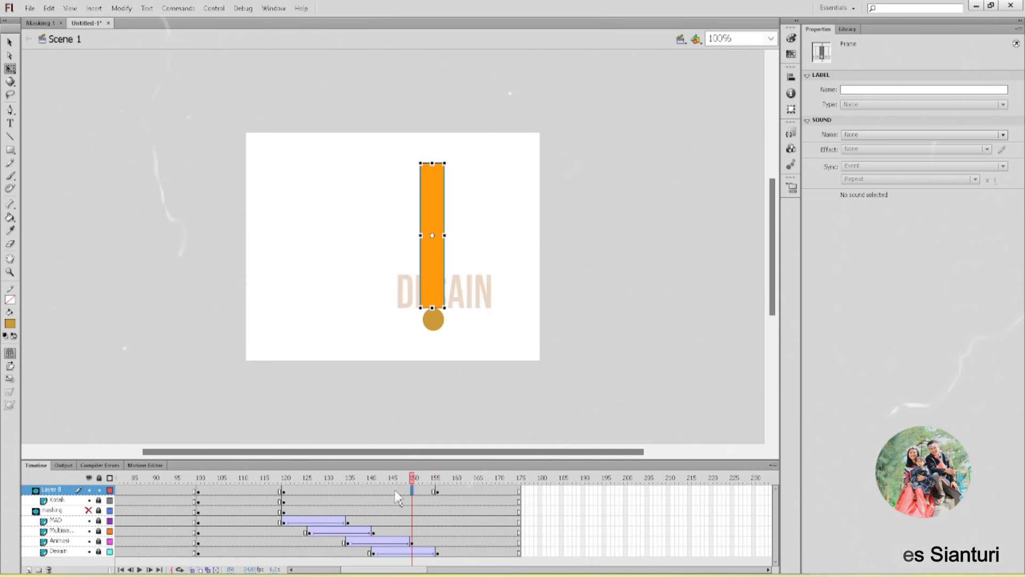
right_click(396, 490)
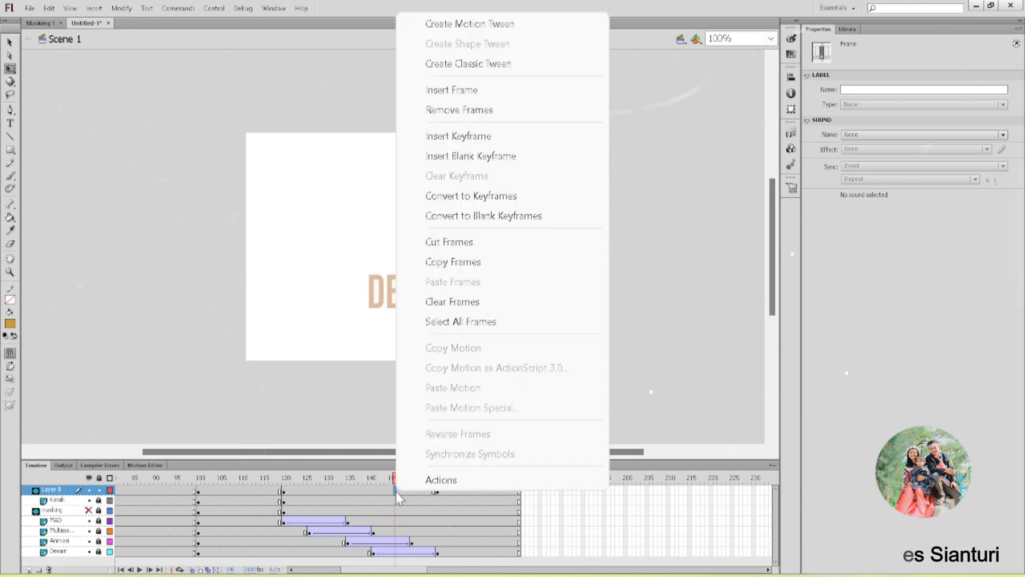
left_click(496, 64)
Step: Move the orange mask rectangle straight down at frame 156 until it clears both the bar and the circle
left_click(436, 490)
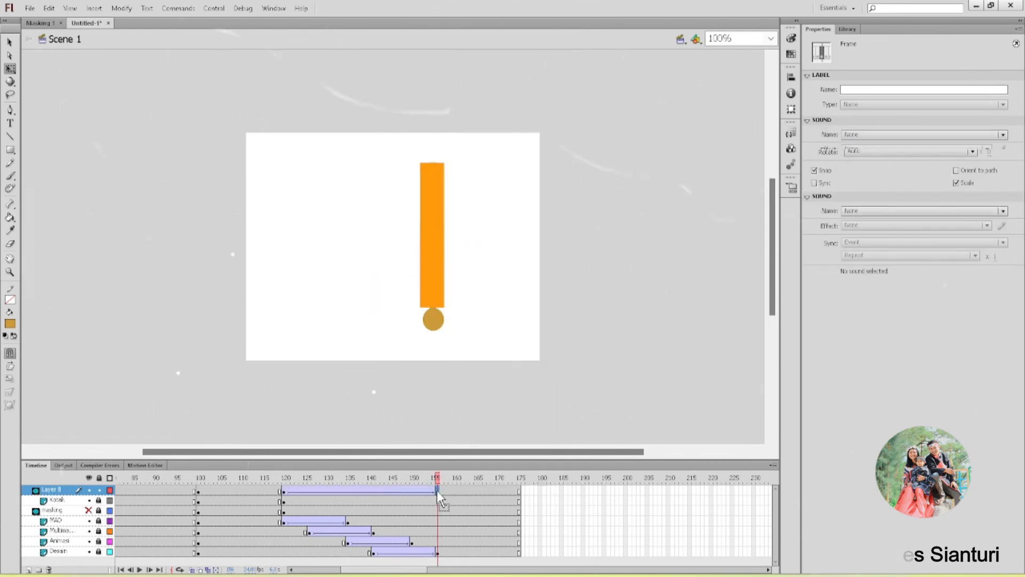
key("Down")
key("Down")
key("Down")
key("Down")
key("Down")
key("Down")
key("Down")
key("Down")
key("Down")
key("Down")
key("Down")
key("Down")
key("Down")
key("Down")
key("Down")
key("Down")
key("Down")
key("Down")
key("Down")
key("Down")
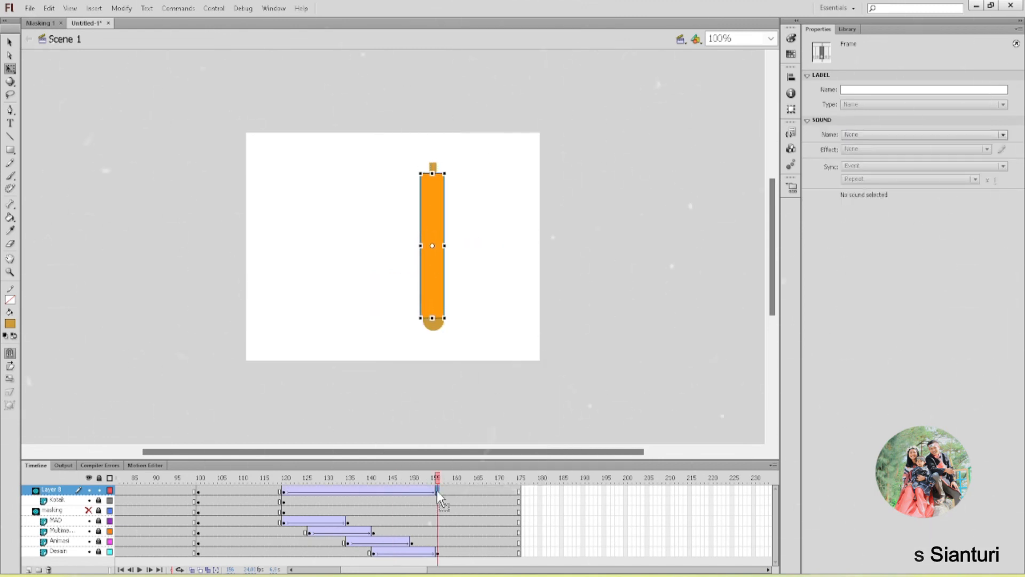
key("Down")
key("Down")
key("Down")
key("Down")
key("Down")
key("Down")
key("Down")
key("Down")
key("Down")
key("Down")
key("Down")
key("Down")
key("Down")
key("Down")
key("Down")
key("Down")
key("Down")
key("Down")
key("Down")
key("Down")
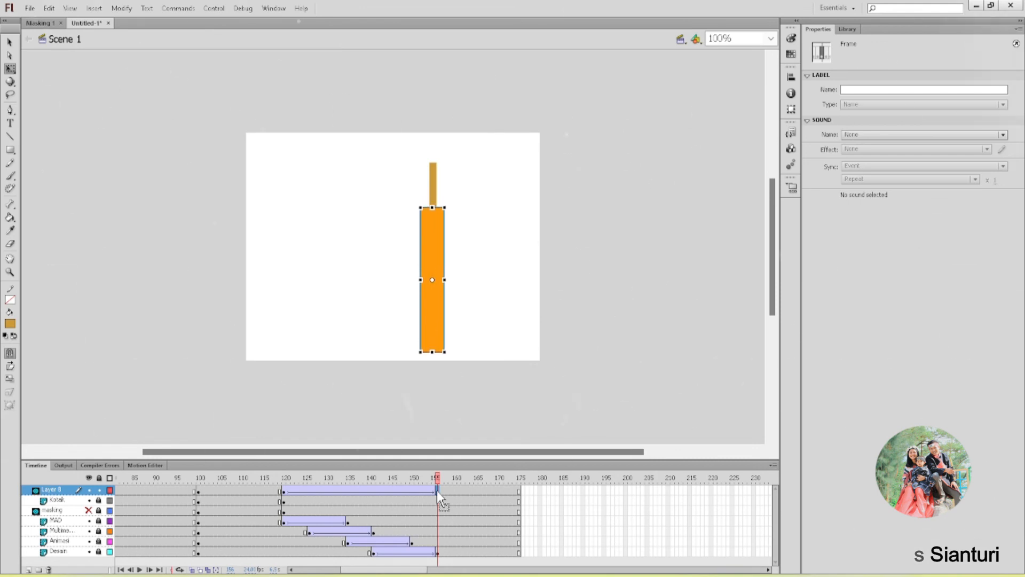
key("Down")
key("Down")
key("Down")
key("Down")
key("Down")
key("Down")
key("Down")
key("Down")
key("Down")
key("Down")
key("Down")
key("Down")
key("Down")
key("Down")
key("Down")
key("Down")
key("Down")
key("Down")
key("Down")
key("Down")
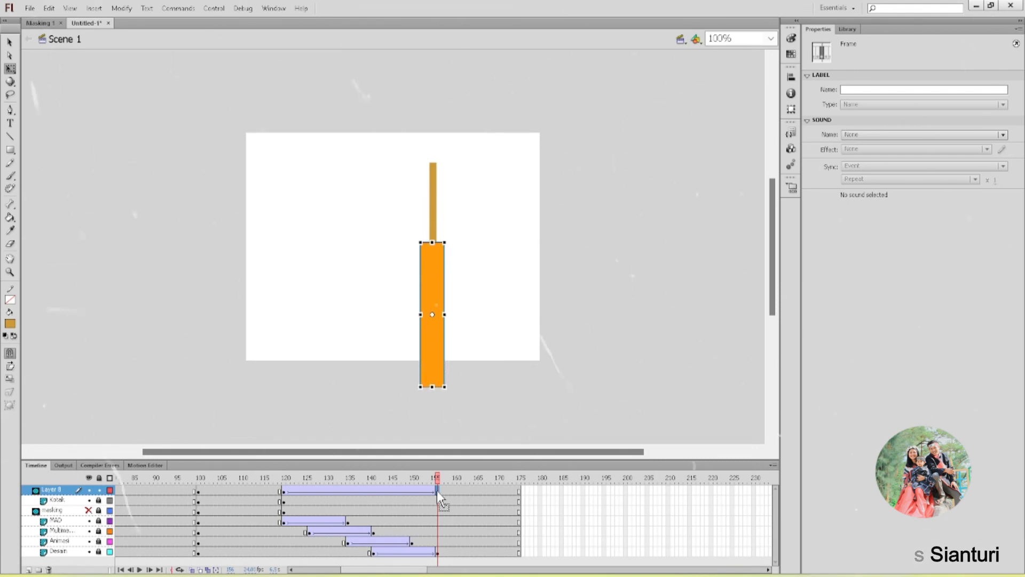
key("Down")
key("Down")
key("Down")
key("Down")
key("Down")
key("Down")
key("Down")
key("Down")
key("Down")
key("Down")
key("Down")
key("Down")
key("Down")
key("Down")
key("Down")
key("Down")
key("Down")
key("Down")
key("Down")
key("Down")
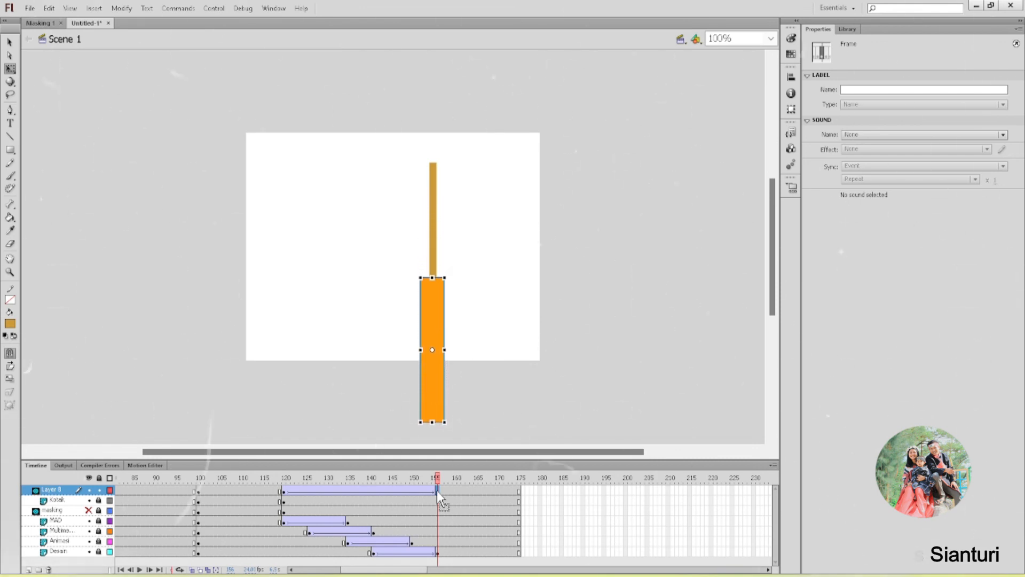
key("Down")
key("Down")
key("Down")
key("Down")
key("Down")
key("Down")
key("Down")
key("Down")
key("Down")
key("Down")
key("Down")
key("Down")
key("Down")
key("Down")
key("Down")
key("Down")
key("Down")
key("Down")
key("Down")
key("Down")
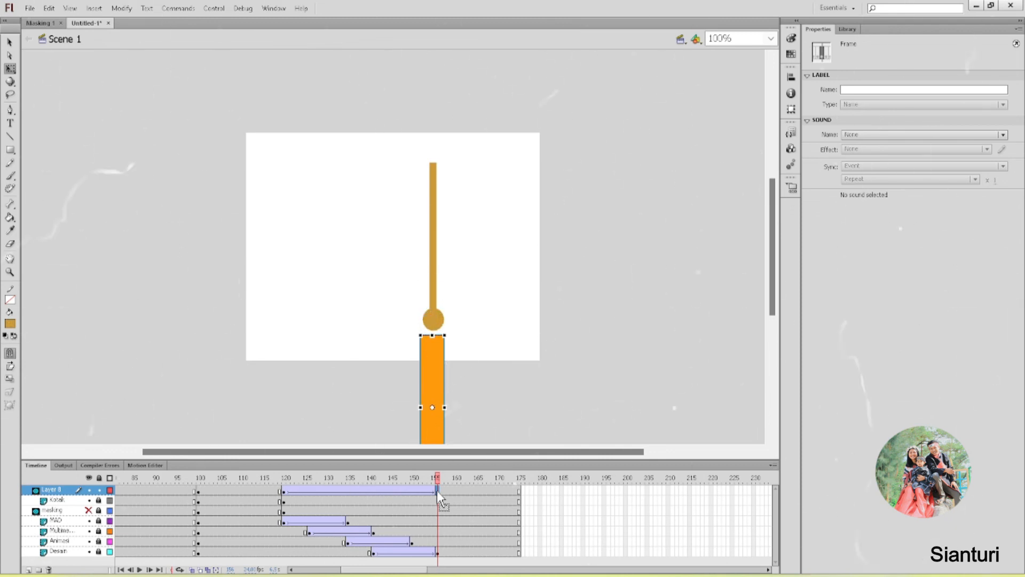
Step: Apply the Alpha color effect at 0% to the mask rectangle at frame 156
left_click(432, 408)
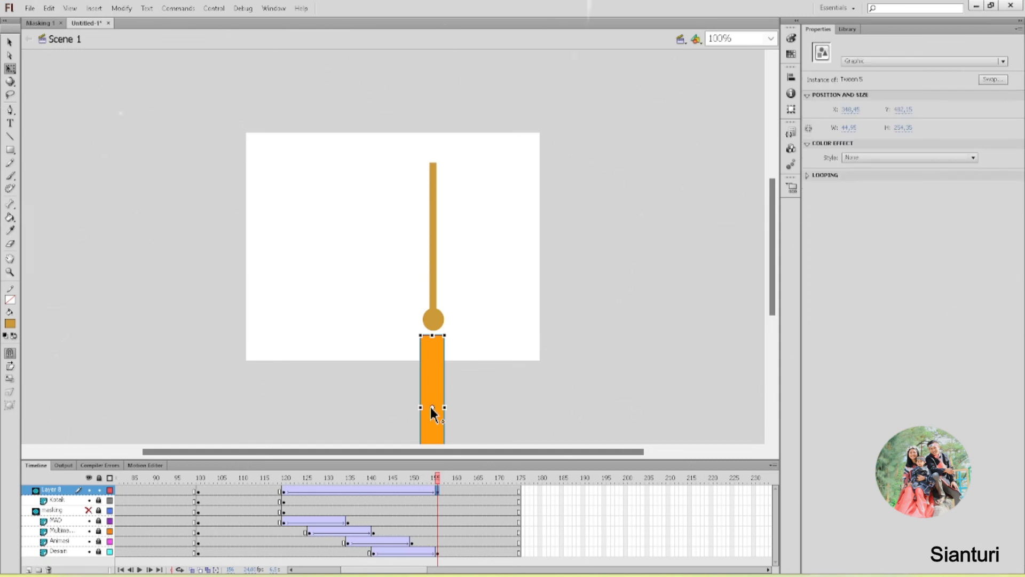
left_click(884, 157)
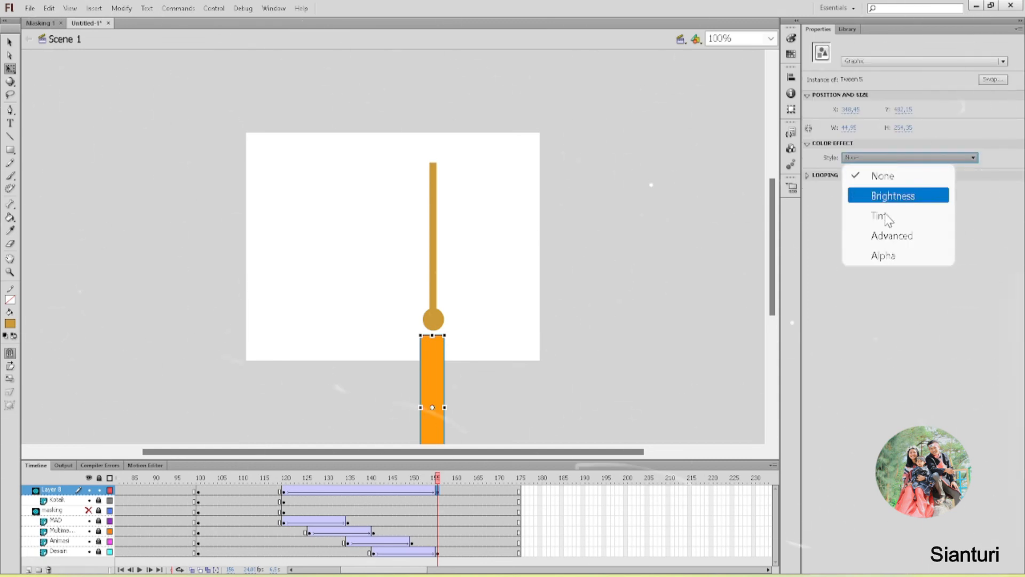
left_click(884, 255)
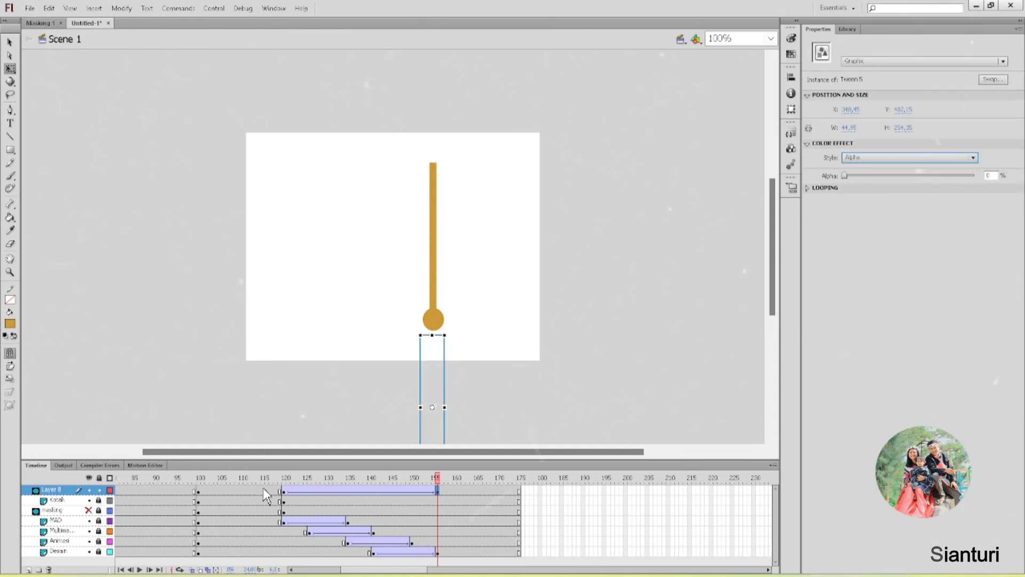
Step: Check the mask along its exit tween and raise its alpha at frame 156 to 71%
left_click_drag(419, 569, 381, 570)
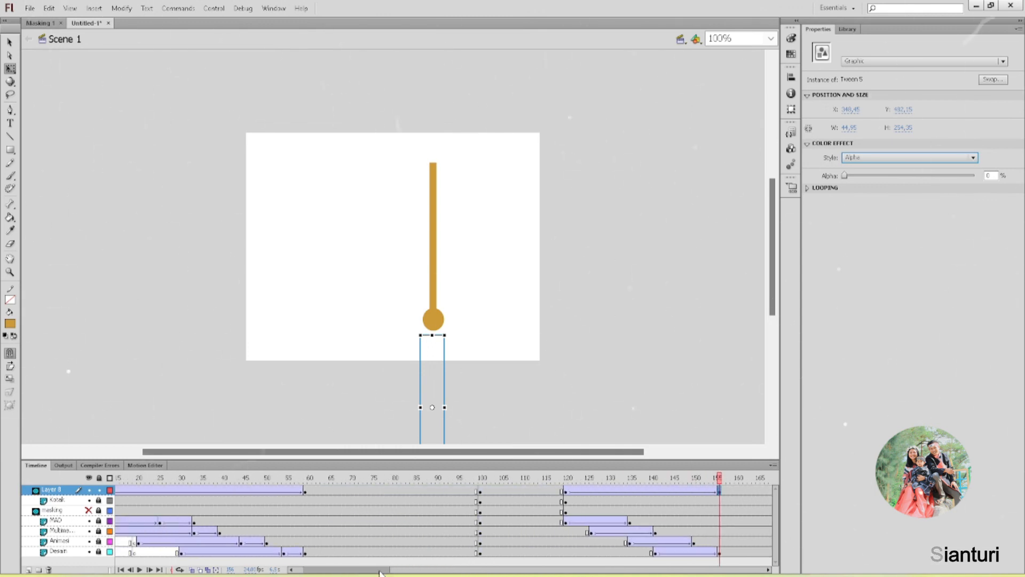
left_click(481, 496)
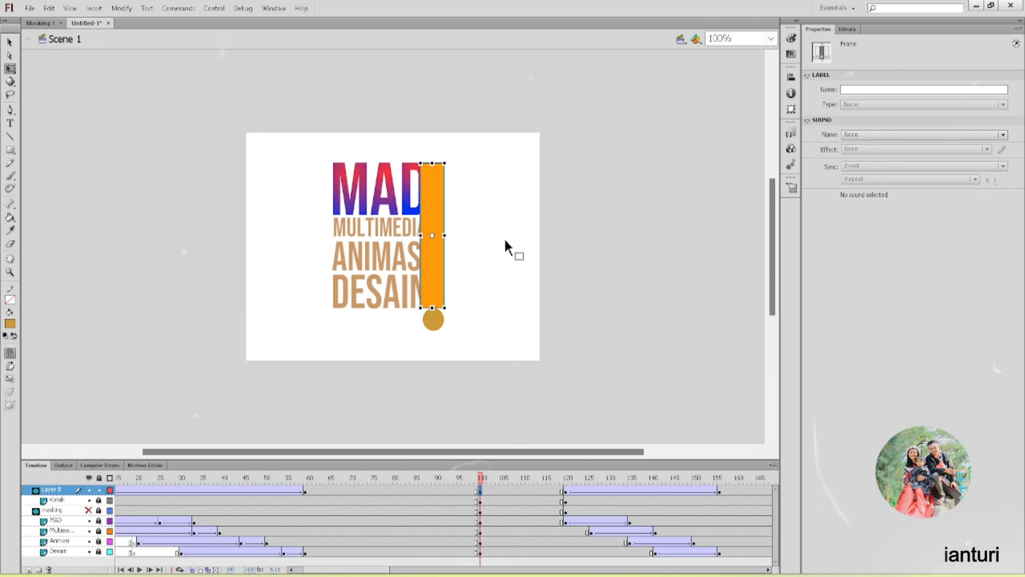
left_click(437, 253)
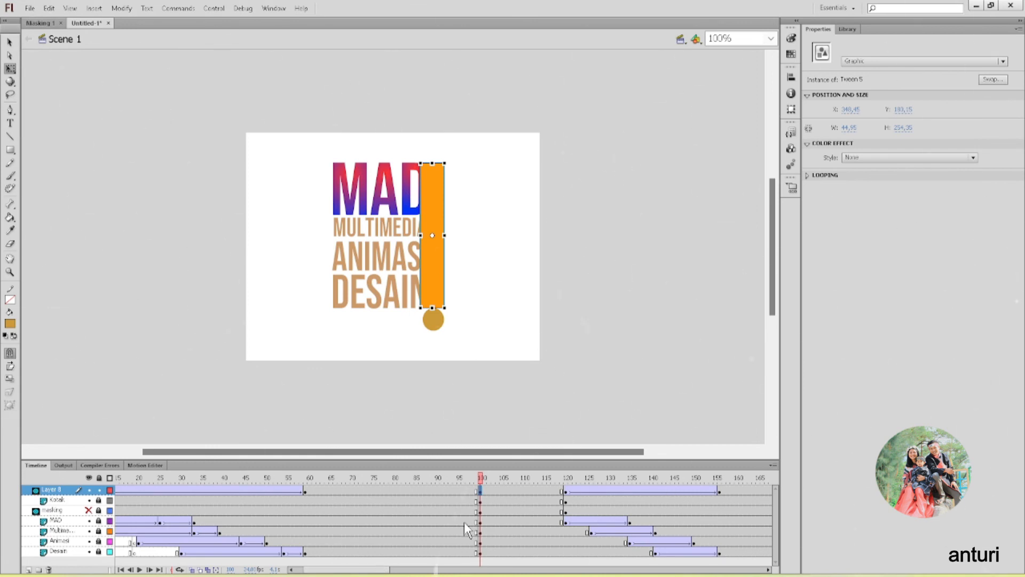
left_click(580, 491)
left_click(602, 490)
left_click(644, 490)
left_click(719, 490)
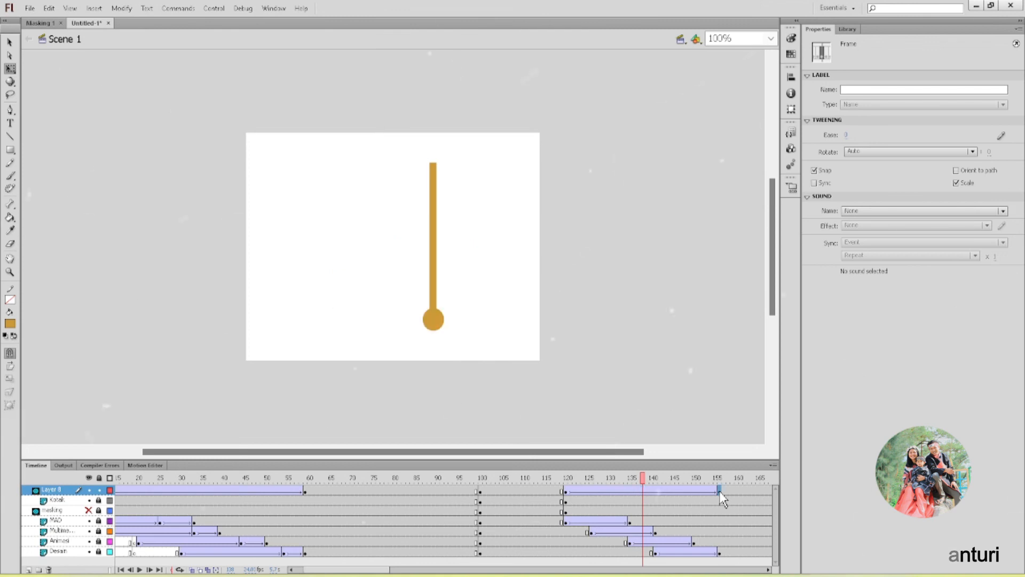
left_click(435, 393)
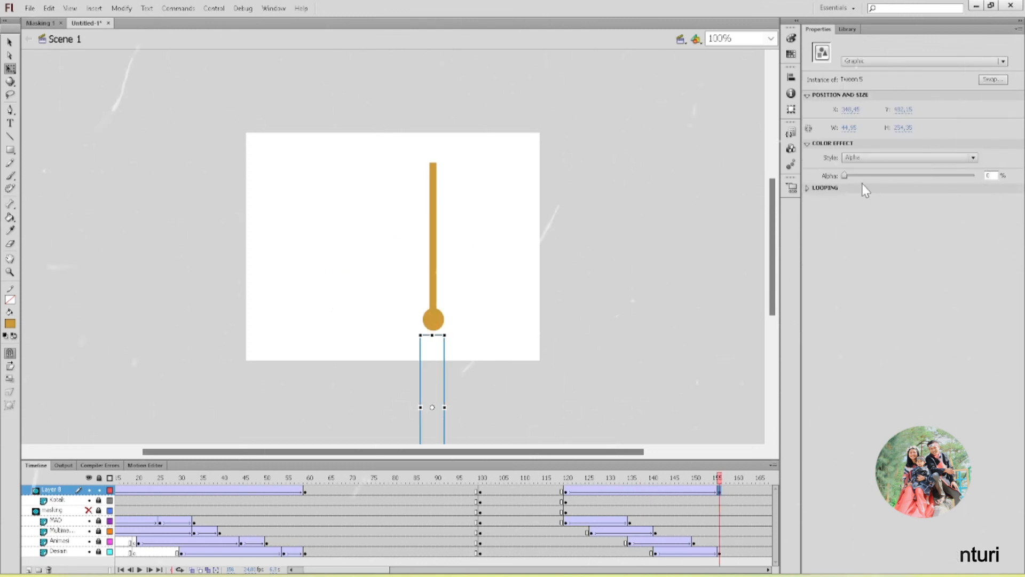
left_click_drag(844, 175, 937, 175)
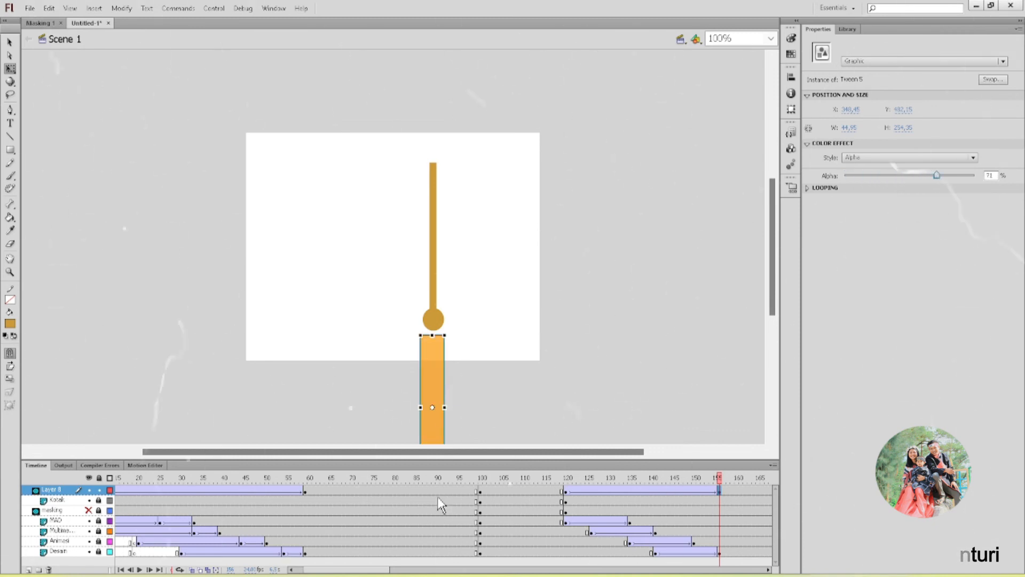
Step: Test the movie to check the bar's exit, moving the preview window over the stage
key("ctrl+Return")
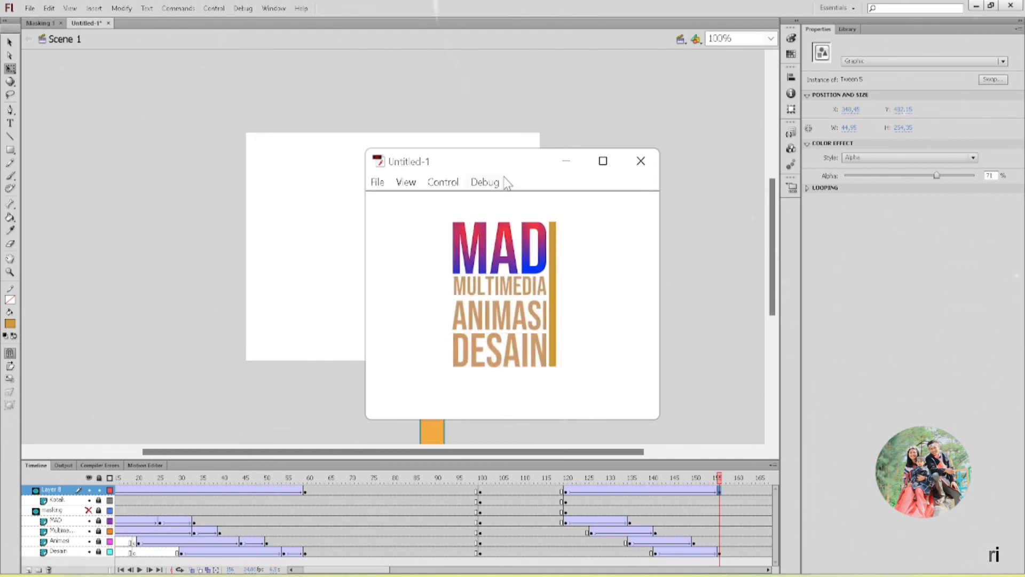
left_click_drag(506, 162, 390, 149)
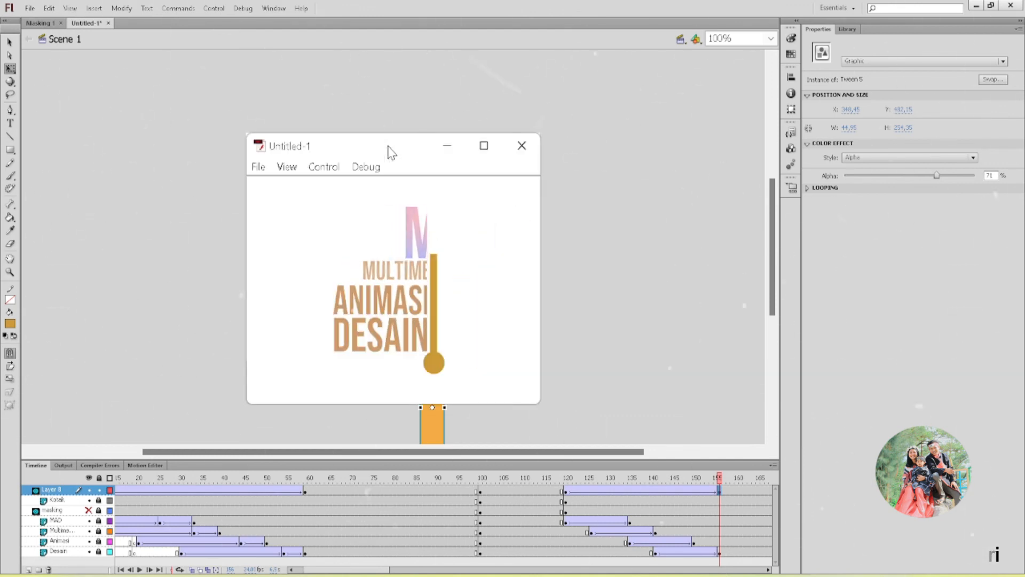